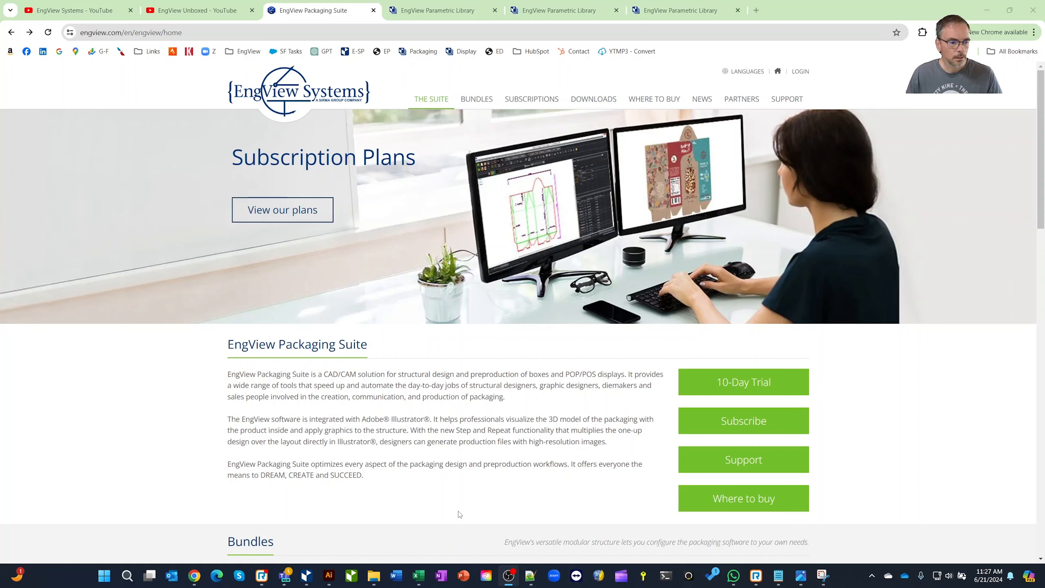
- Look at the 3 bottle box.jpg photo of the open carton and its three-compartment insert, then return to the browser
{"action": "mouse_move", "coordinate": [801, 576]}
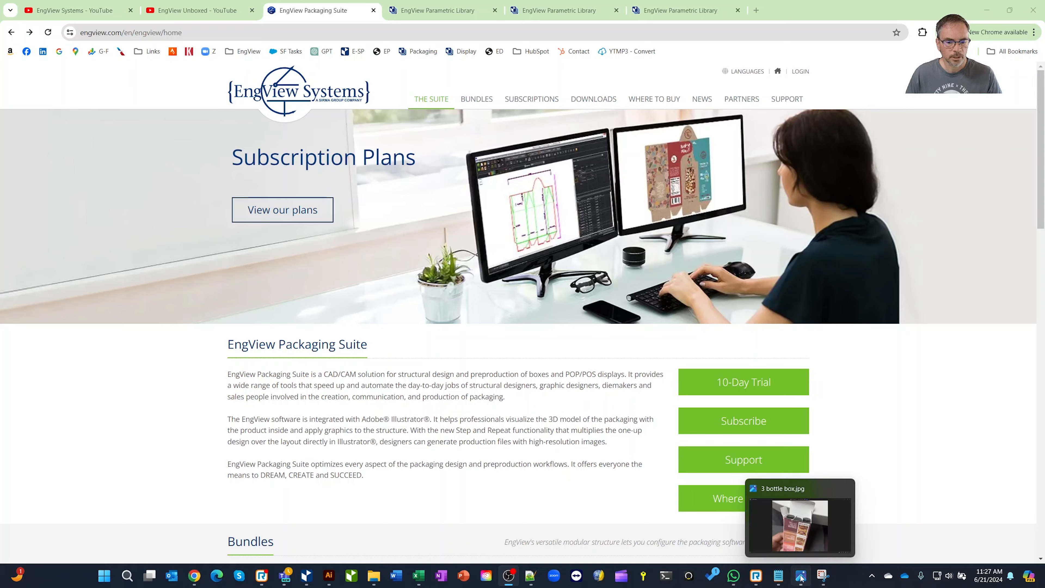
{"action": "left_click", "coordinate": [783, 534]}
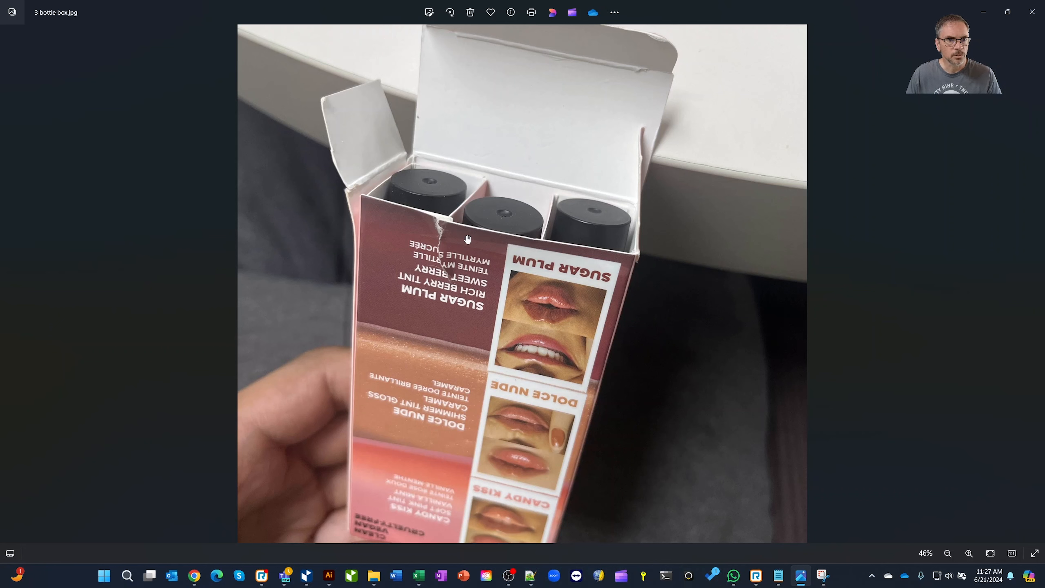
{"action": "left_click", "coordinate": [982, 12]}
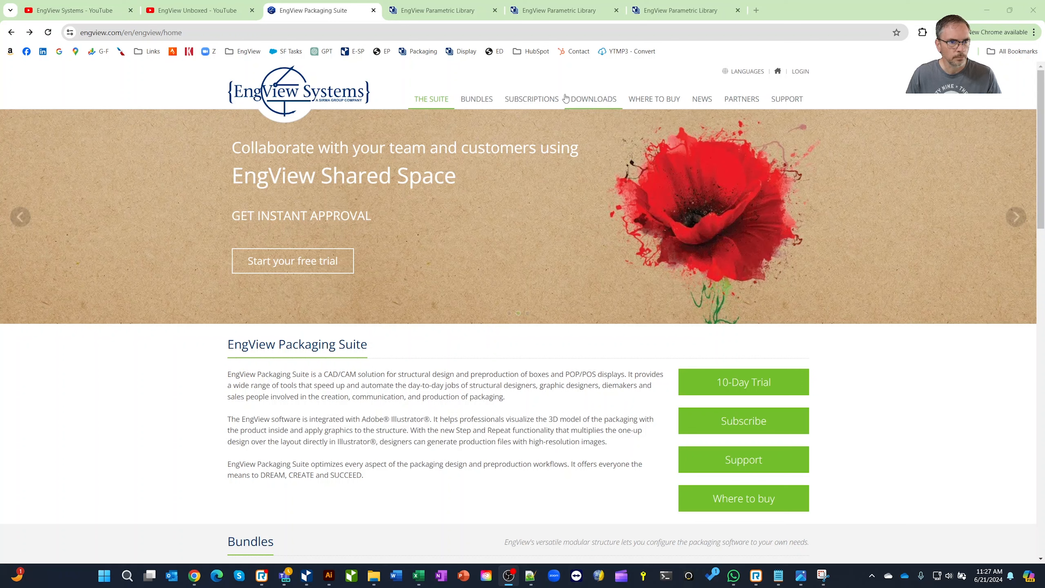
- Open the EngView website's Downloads page and look through its Training Guides list
{"action": "left_click", "coordinate": [589, 101]}
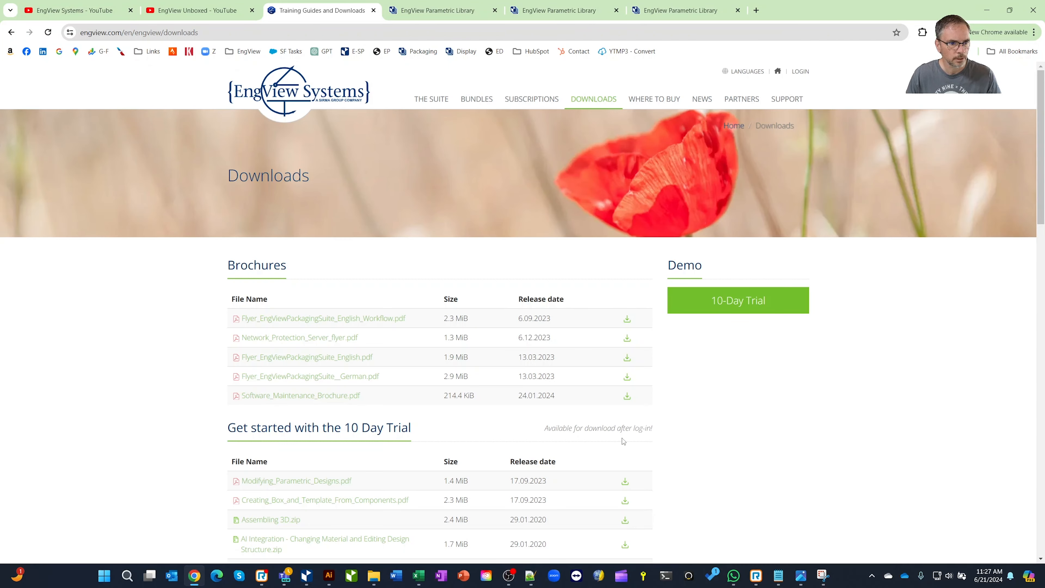
{"action": "scroll", "coordinate": [726, 421], "scroll_direction": "down", "scroll_amount": 10}
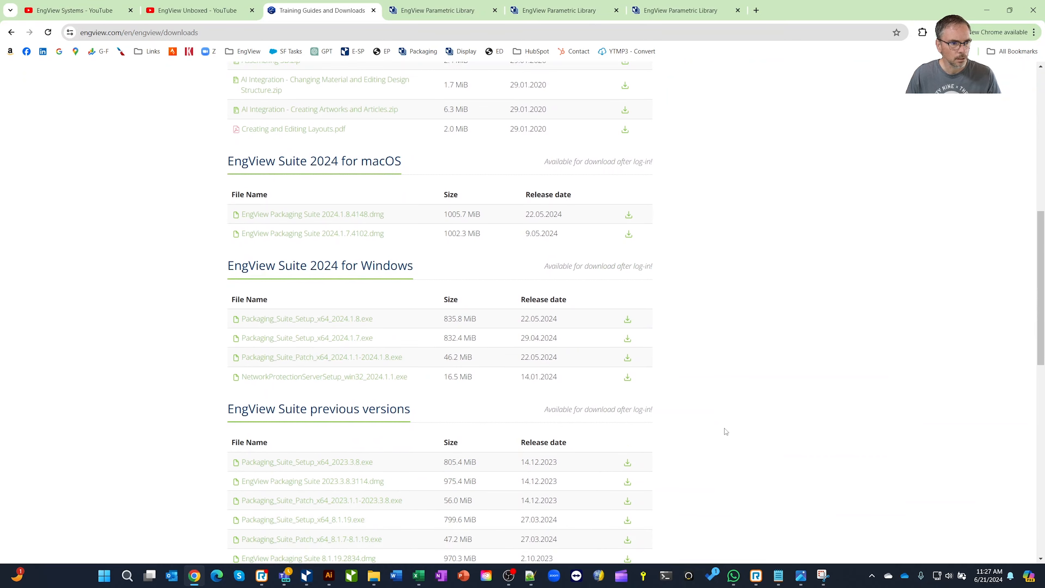
{"action": "scroll", "coordinate": [587, 418], "scroll_direction": "down", "scroll_amount": 10}
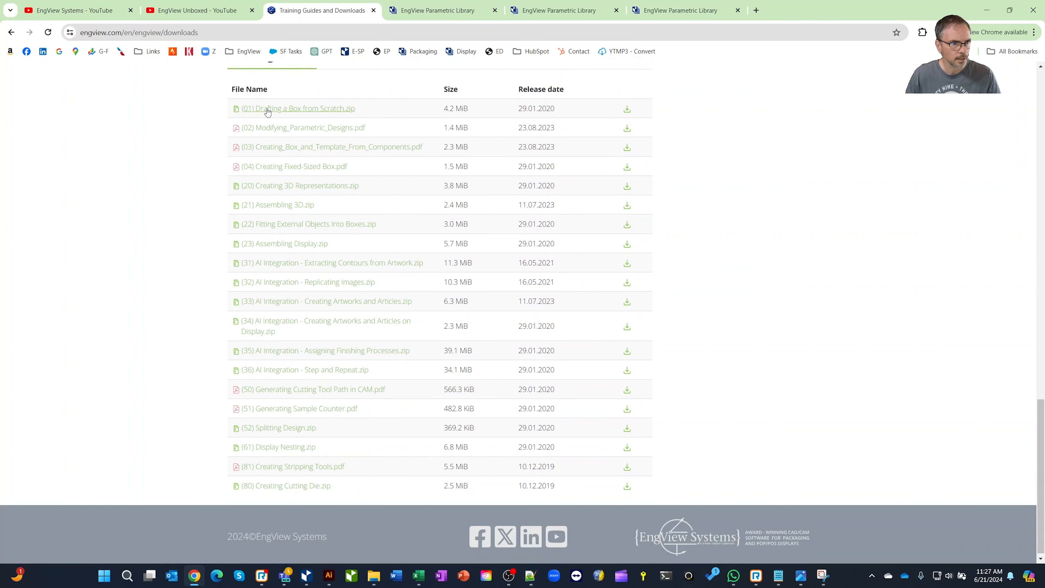
{"action": "scroll", "coordinate": [671, 326], "scroll_direction": "up", "scroll_amount": 5}
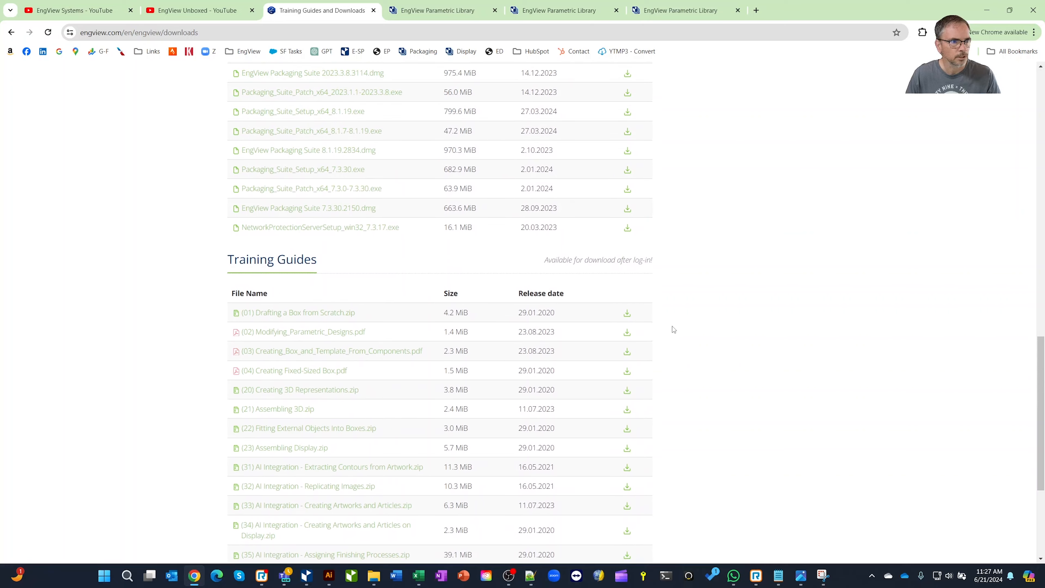
- Browse the EngView Systems YouTube channel, reviewing its Packaging Suite Features, Workflow, Tips and Tricks, and Package Designer Training playlists
{"action": "left_click", "coordinate": [97, 9]}
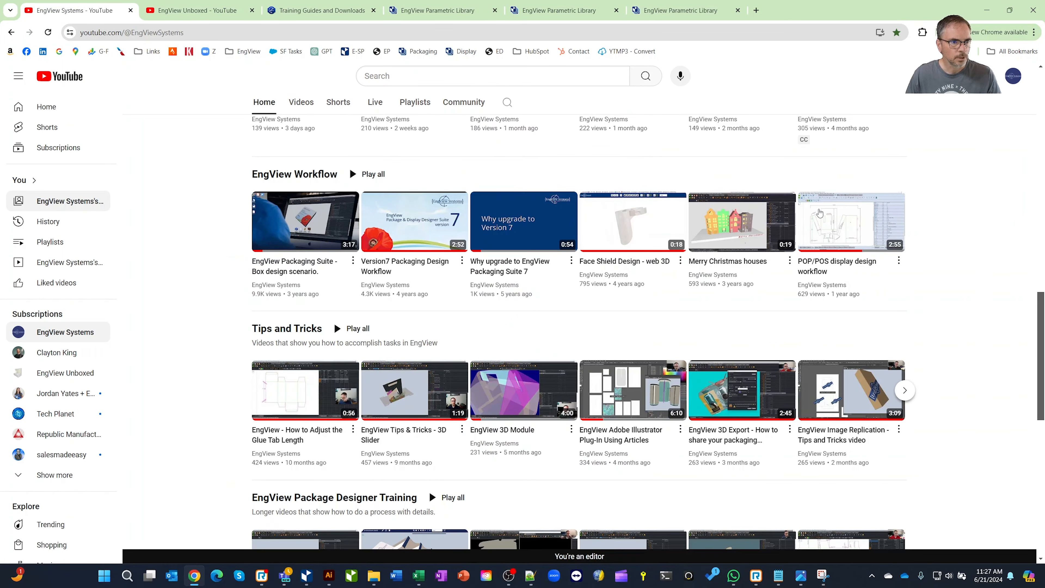
{"action": "mouse_move", "coordinate": [463, 238]}
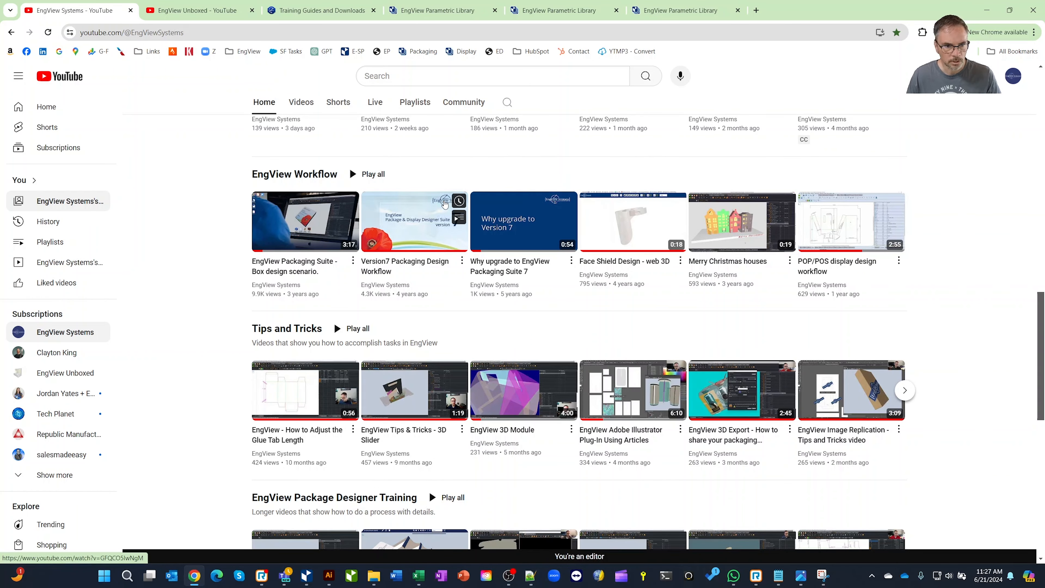
{"action": "scroll", "coordinate": [529, 286], "scroll_direction": "up", "scroll_amount": 10}
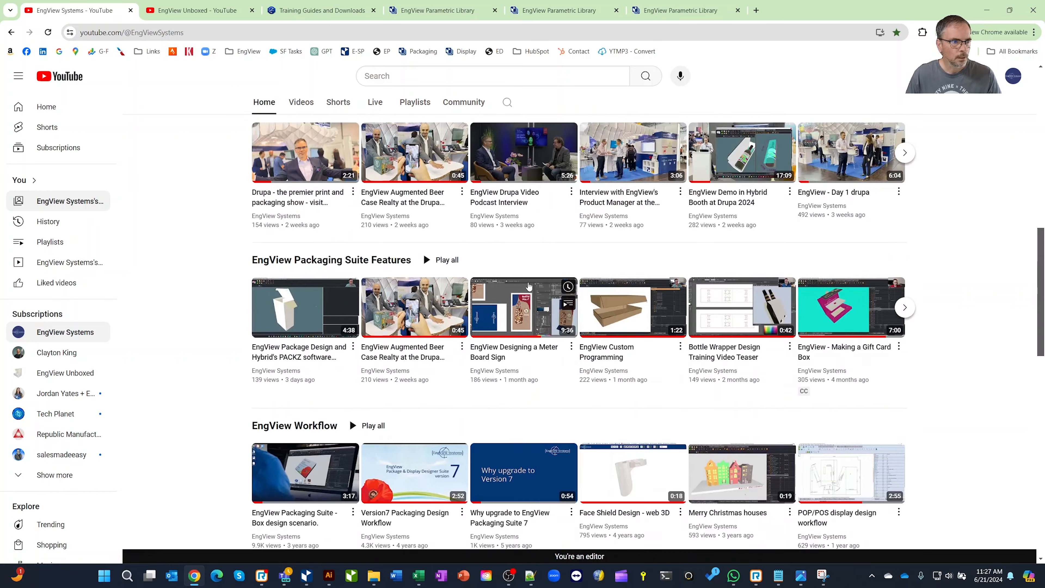
{"action": "scroll", "coordinate": [529, 285], "scroll_direction": "up", "scroll_amount": 6}
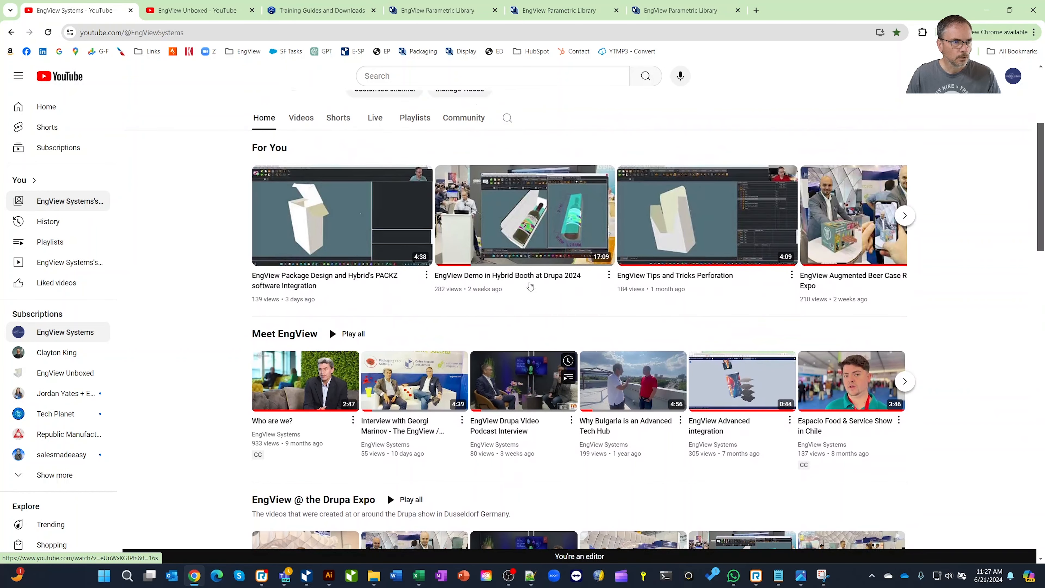
{"action": "mouse_move", "coordinate": [696, 397]}
{"action": "scroll", "coordinate": [696, 396], "scroll_direction": "down", "scroll_amount": 4}
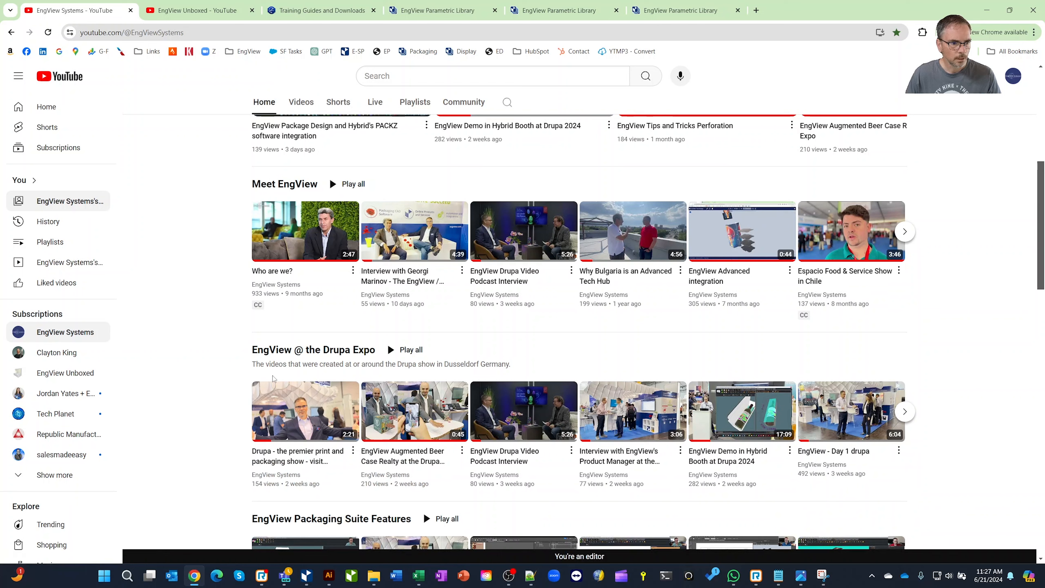
{"action": "scroll", "coordinate": [480, 395], "scroll_direction": "down", "scroll_amount": 3}
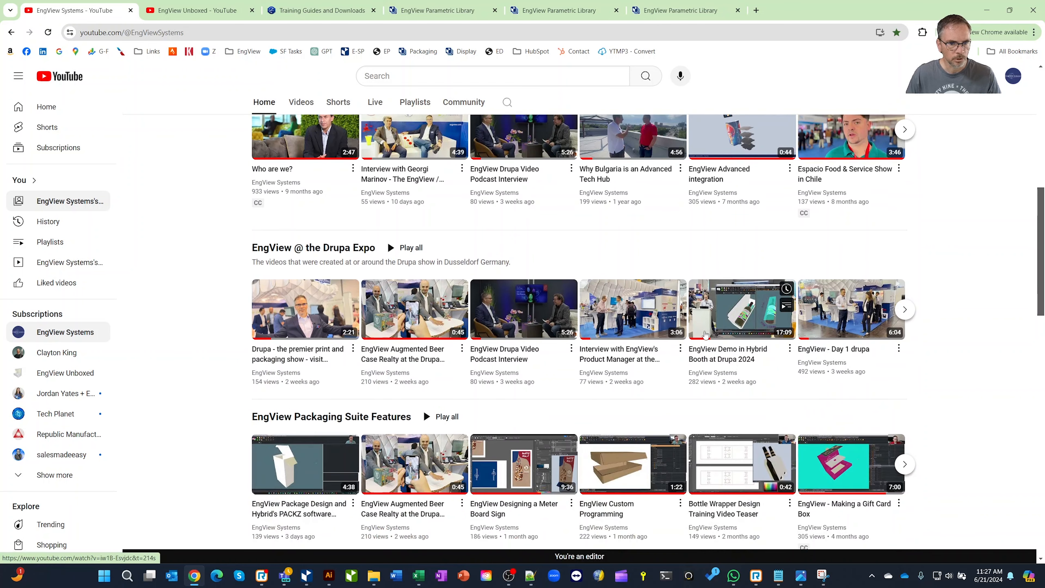
{"action": "scroll", "coordinate": [650, 341], "scroll_direction": "down", "scroll_amount": 4}
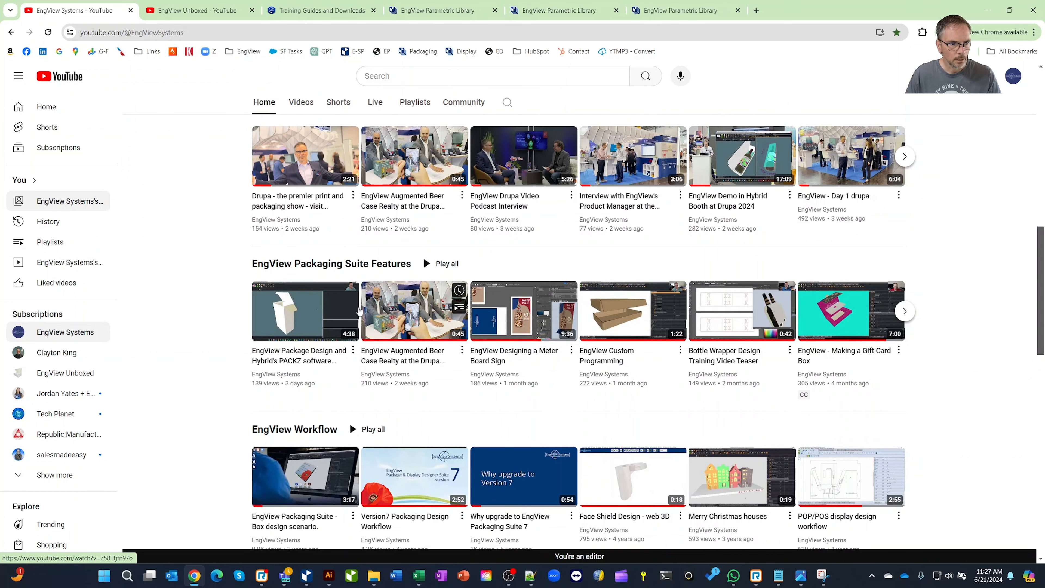
{"action": "mouse_move", "coordinate": [313, 309]}
{"action": "mouse_move", "coordinate": [722, 317]}
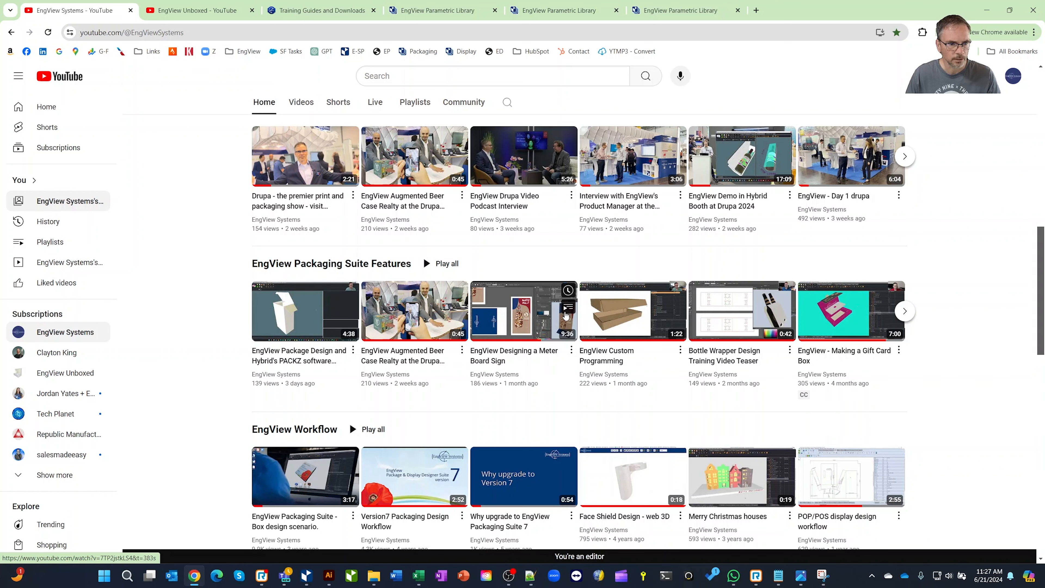
{"action": "scroll", "coordinate": [473, 319], "scroll_direction": "down", "scroll_amount": 3}
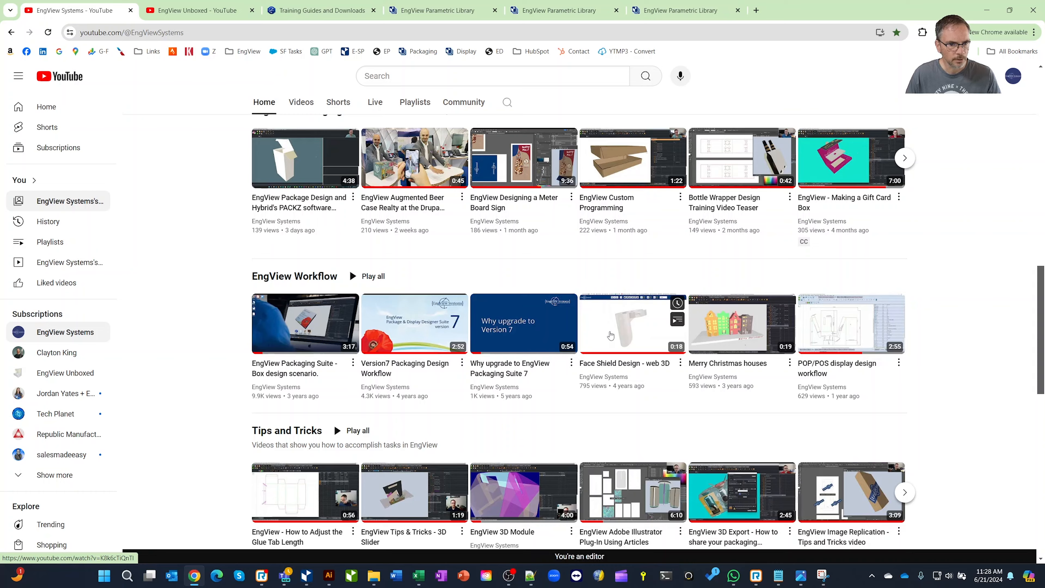
{"action": "scroll", "coordinate": [591, 350], "scroll_direction": "down", "scroll_amount": 3}
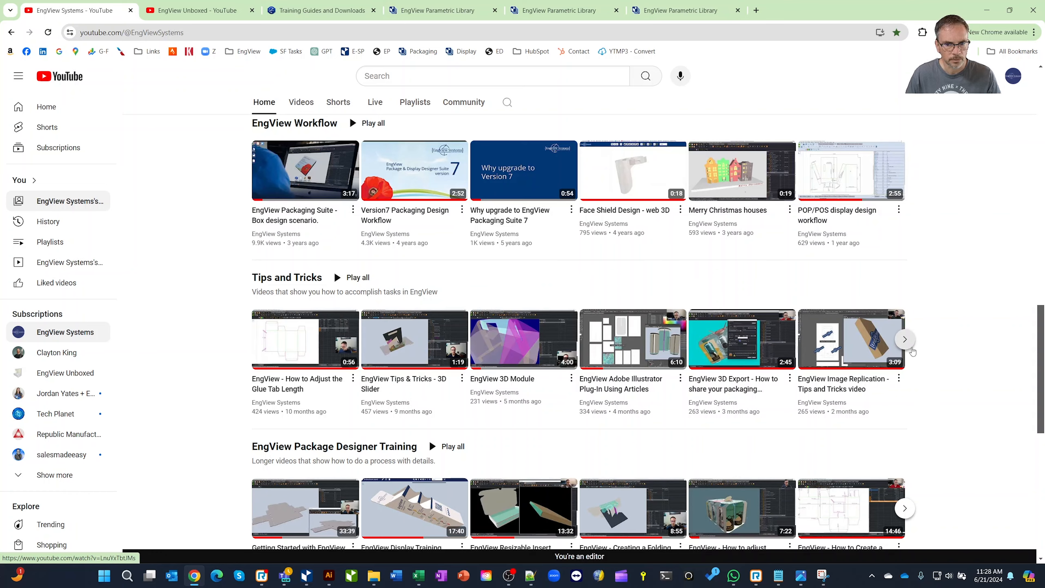
{"action": "scroll", "coordinate": [617, 370], "scroll_direction": "down", "scroll_amount": 3}
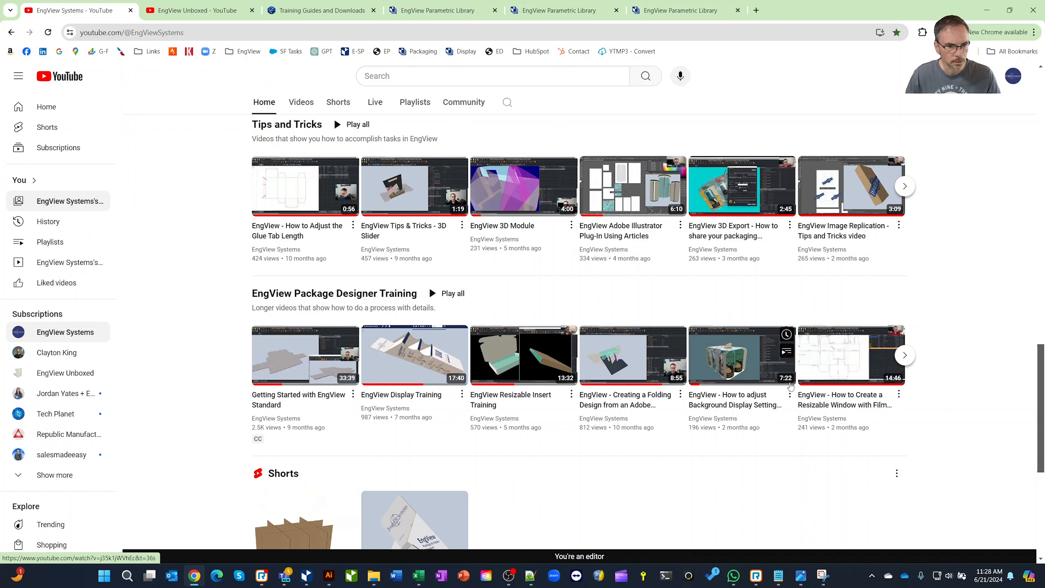
{"action": "scroll", "coordinate": [398, 483], "scroll_direction": "down", "scroll_amount": 1}
{"action": "scroll", "coordinate": [398, 483], "scroll_direction": "down", "scroll_amount": 1}
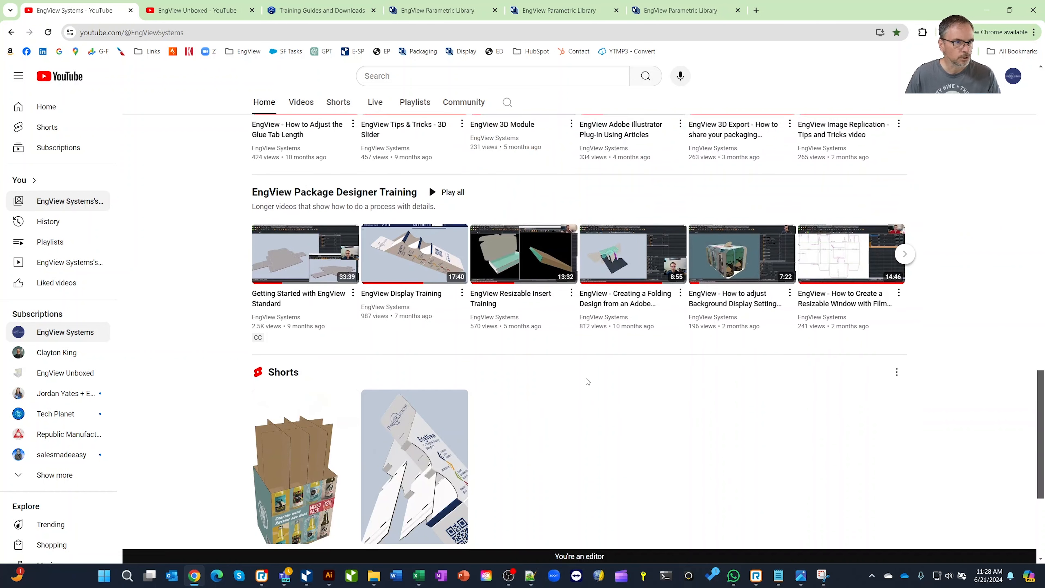
{"action": "scroll", "coordinate": [585, 381], "scroll_direction": "up", "scroll_amount": 4}
- Browse the EngView Unboxed YouTube channel, reviewing its CAD & Drafting, Display, and Synergy Components videos
{"action": "left_click", "coordinate": [224, 13]}
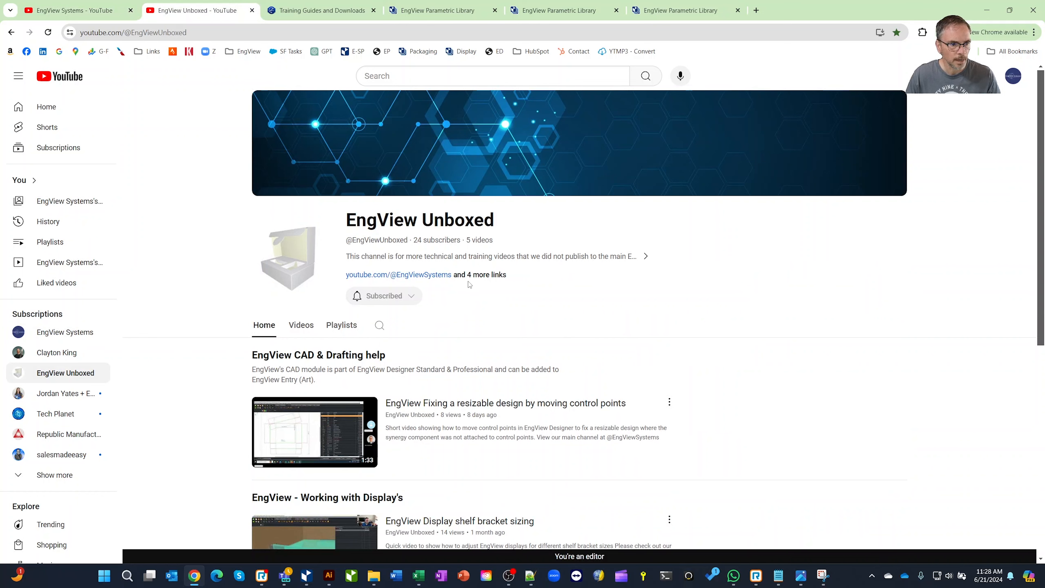
{"action": "scroll", "coordinate": [483, 384], "scroll_direction": "down", "scroll_amount": 3}
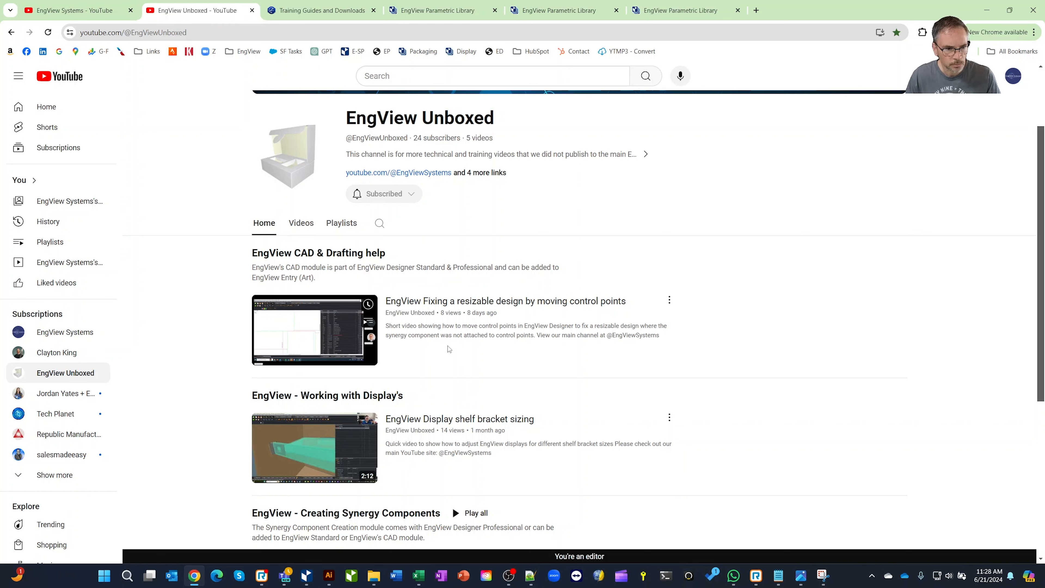
{"action": "scroll", "coordinate": [454, 347], "scroll_direction": "down", "scroll_amount": 2}
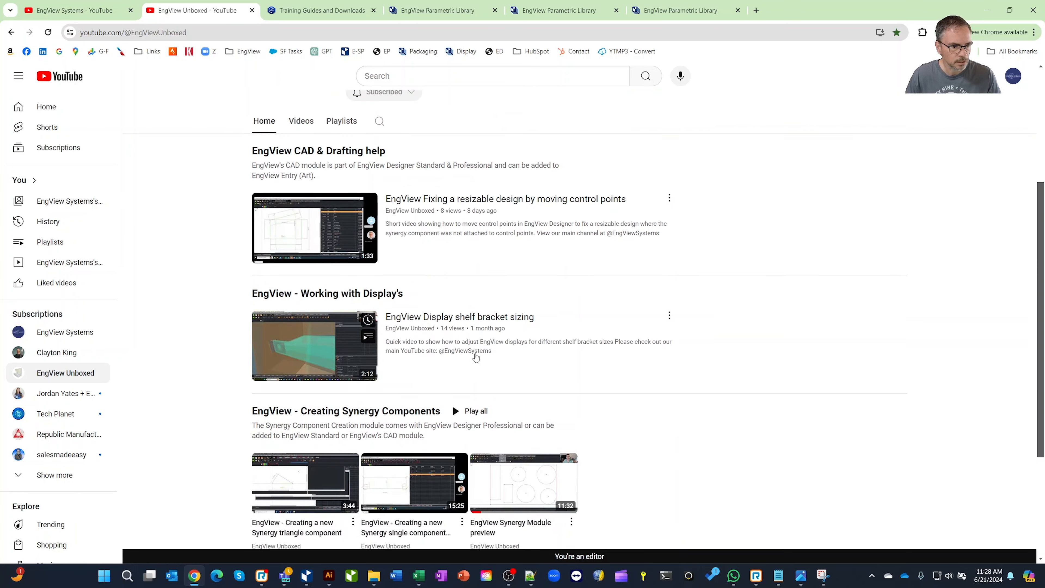
{"action": "scroll", "coordinate": [476, 358], "scroll_direction": "down", "scroll_amount": 2}
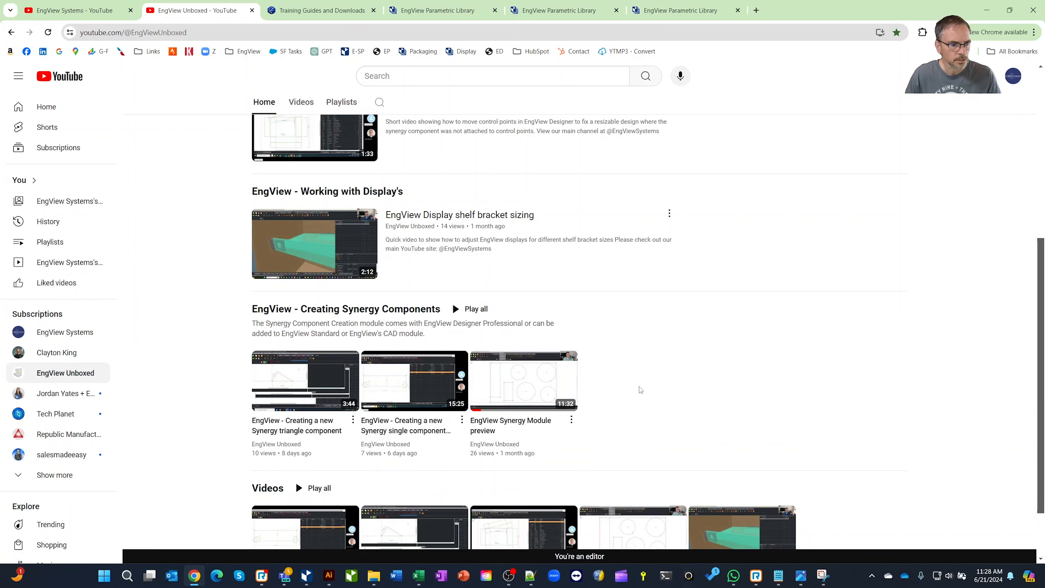
{"action": "scroll", "coordinate": [639, 387], "scroll_direction": "up", "scroll_amount": 8}
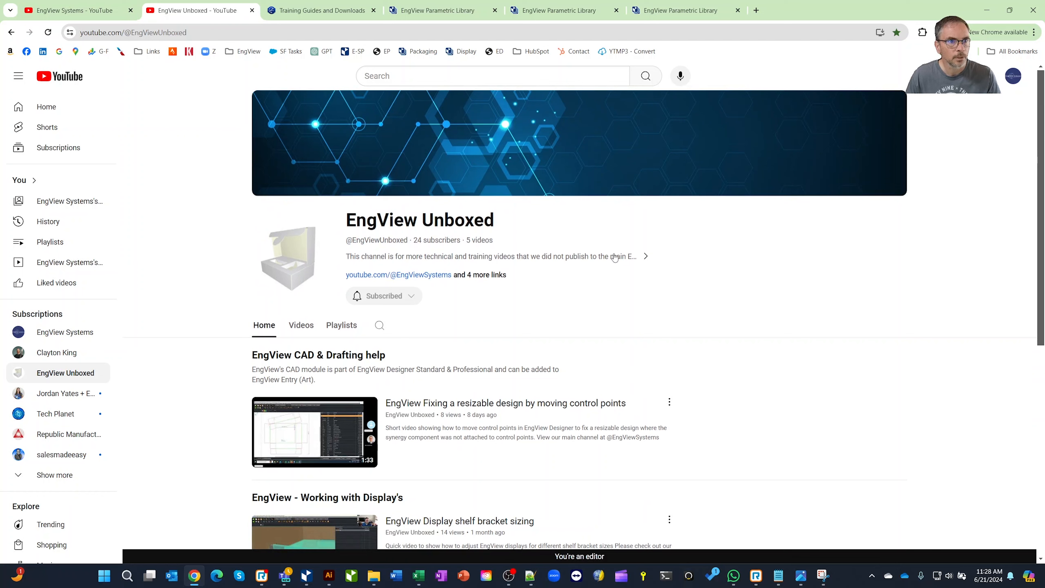
- Switch to EngView Package & Display Designer and review the EVF11021 box drawing, the Insert drawing and the insert's 3D model
{"action": "left_click", "coordinate": [980, 11]}
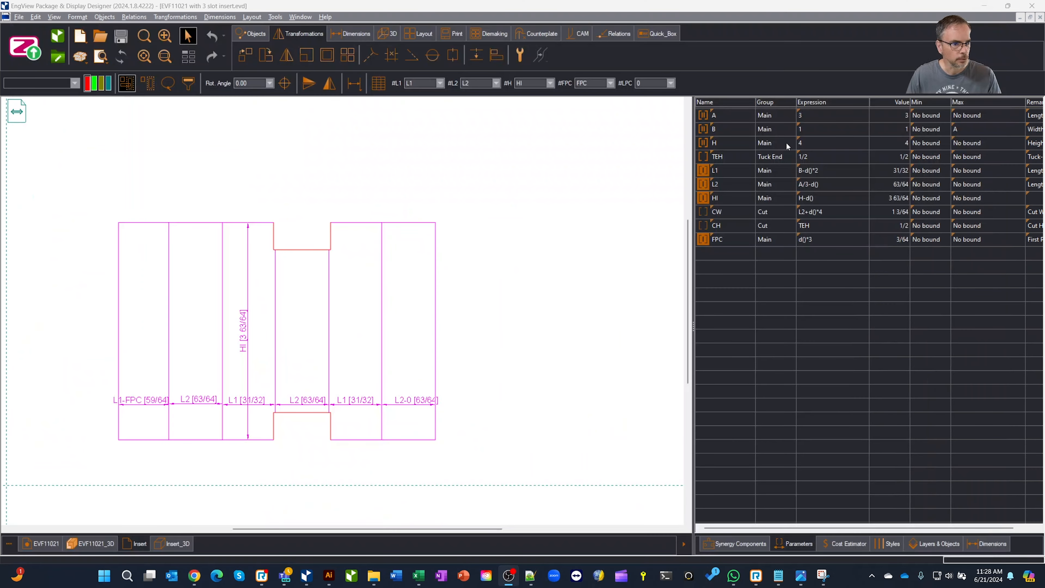
{"action": "left_click", "coordinate": [38, 544]}
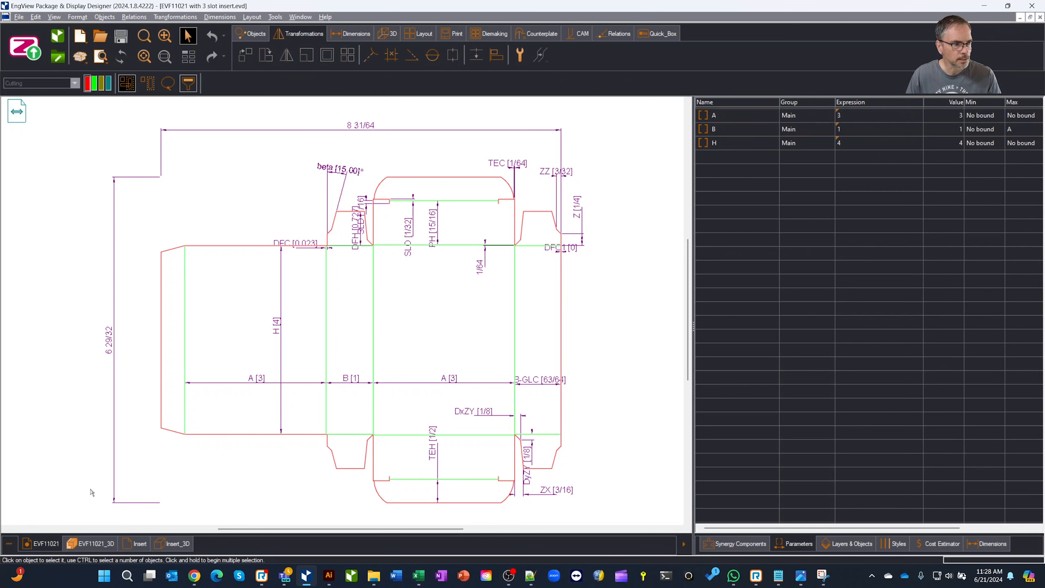
{"action": "left_click", "coordinate": [131, 544]}
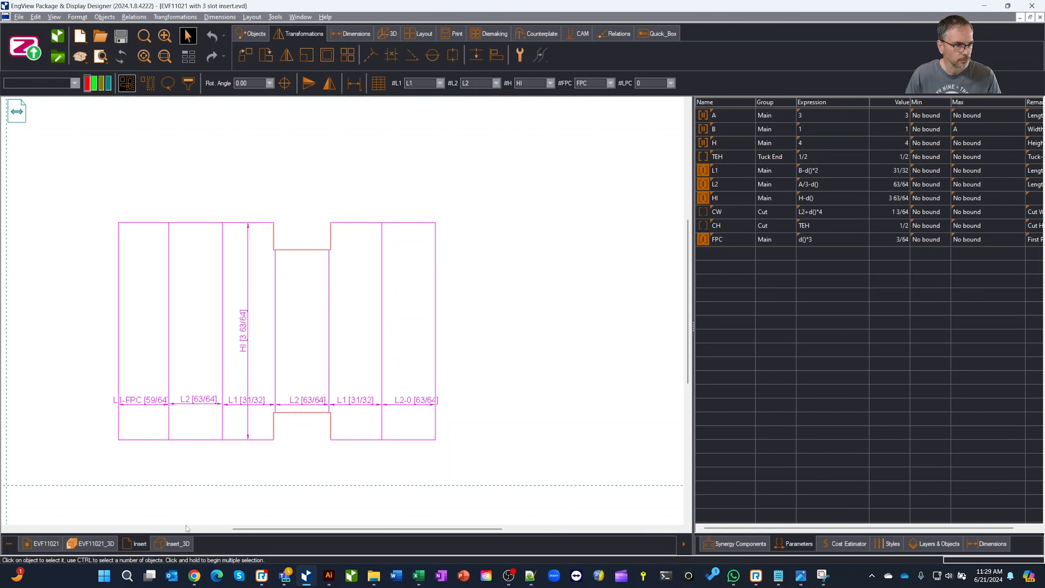
{"action": "left_click", "coordinate": [172, 543]}
{"action": "left_click_drag", "start_coordinate": [221, 471], "coordinate": [337, 443]}
- Play the EVF11021_3D folding animation from the Initial State through to the closed box
{"action": "left_click", "coordinate": [97, 543]}
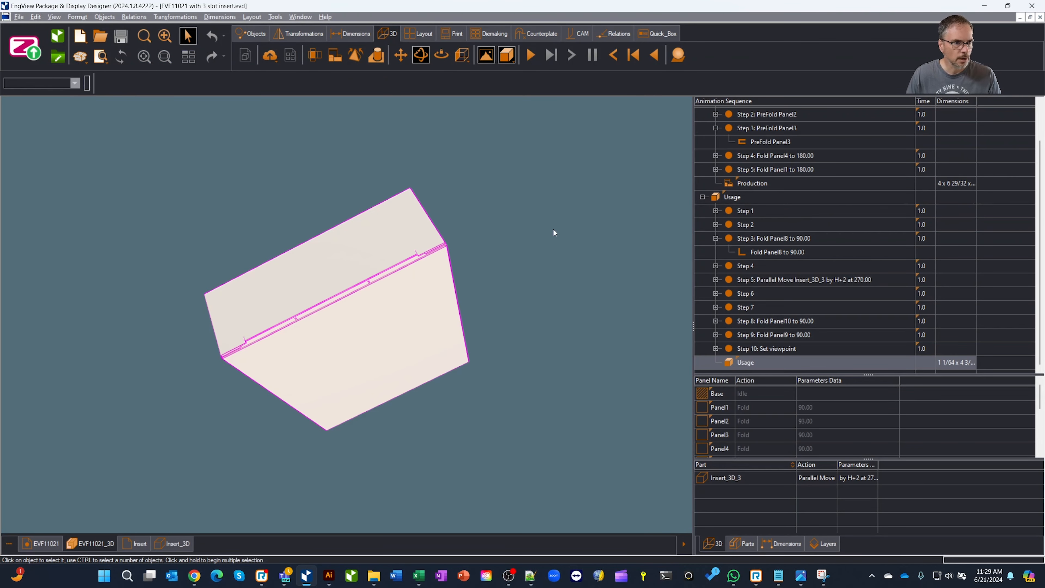
{"action": "scroll", "coordinate": [724, 165], "scroll_direction": "up", "scroll_amount": 2}
{"action": "left_click", "coordinate": [745, 116]}
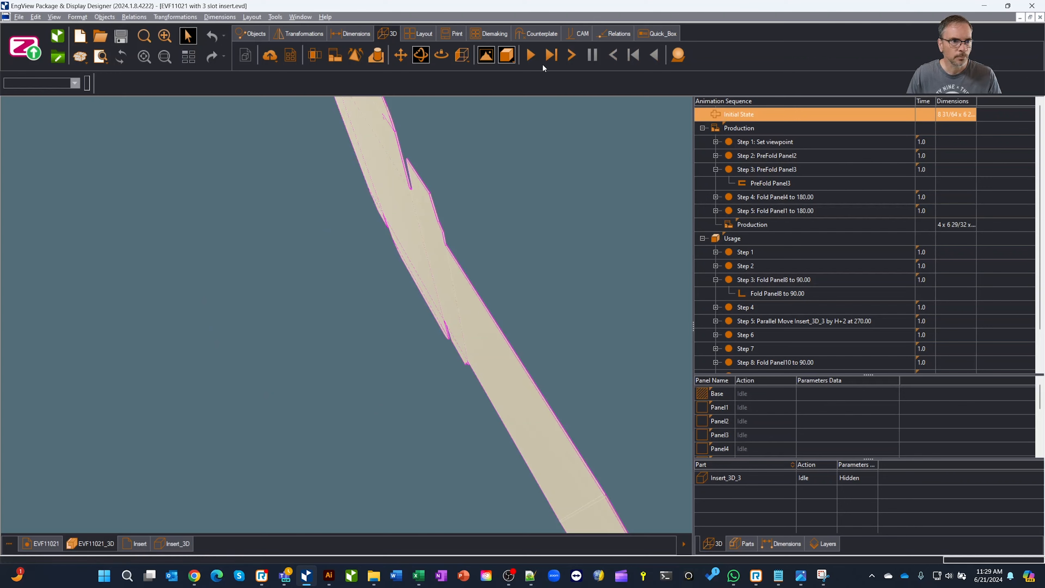
{"action": "left_click", "coordinate": [532, 58]}
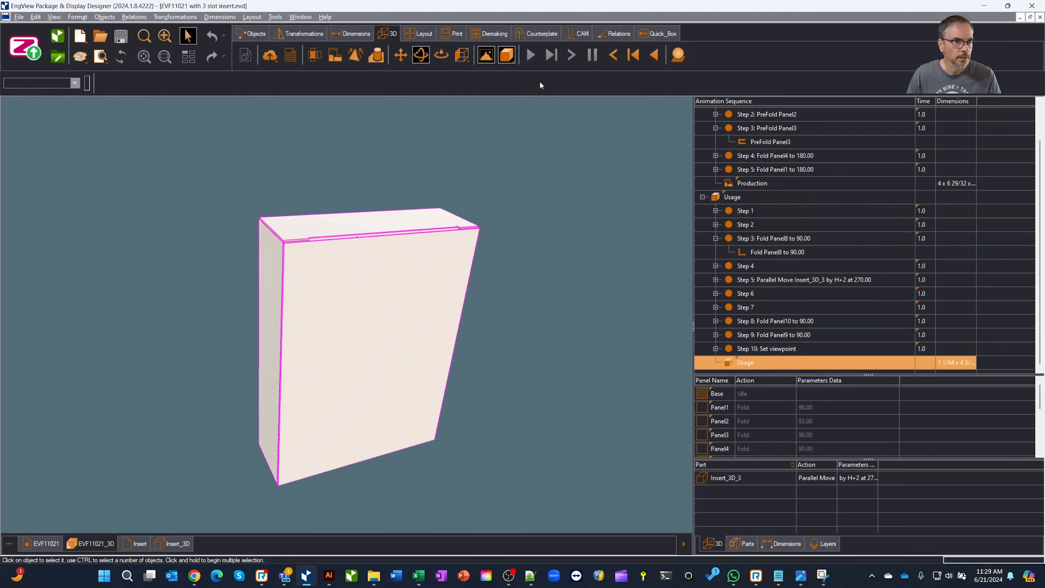
- Display the closed 3D box as transparent and inspect the insert inside it from above
{"action": "left_click", "coordinate": [509, 60]}
{"action": "left_click", "coordinate": [515, 106]}
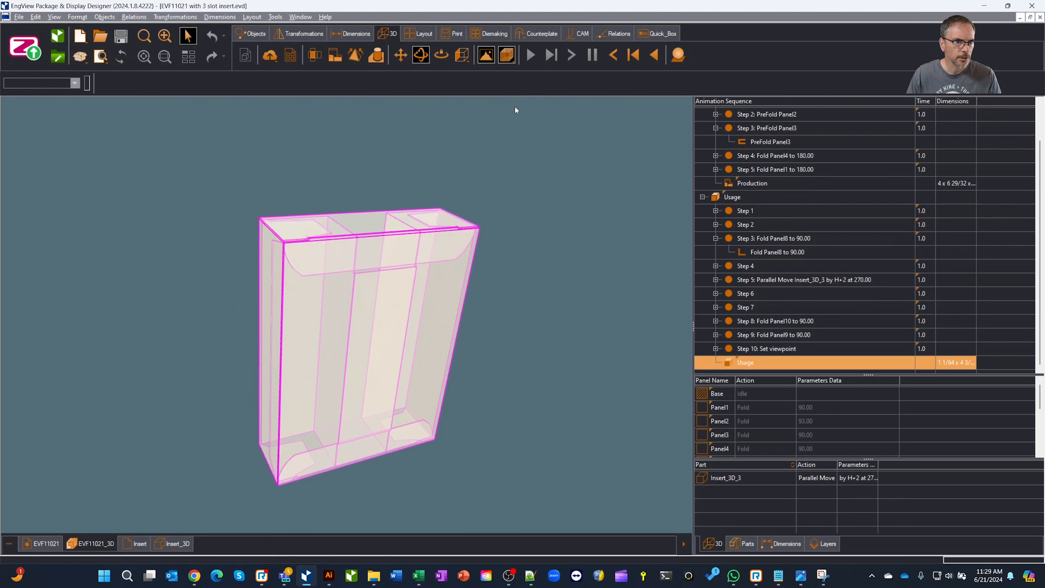
{"action": "left_click_drag", "start_coordinate": [530, 190], "coordinate": [404, 370]}
- Show the 3D box at Step 8: Fold Panel10 to 90.00 with solid panels and examine the insert through the open top
{"action": "left_click", "coordinate": [754, 322]}
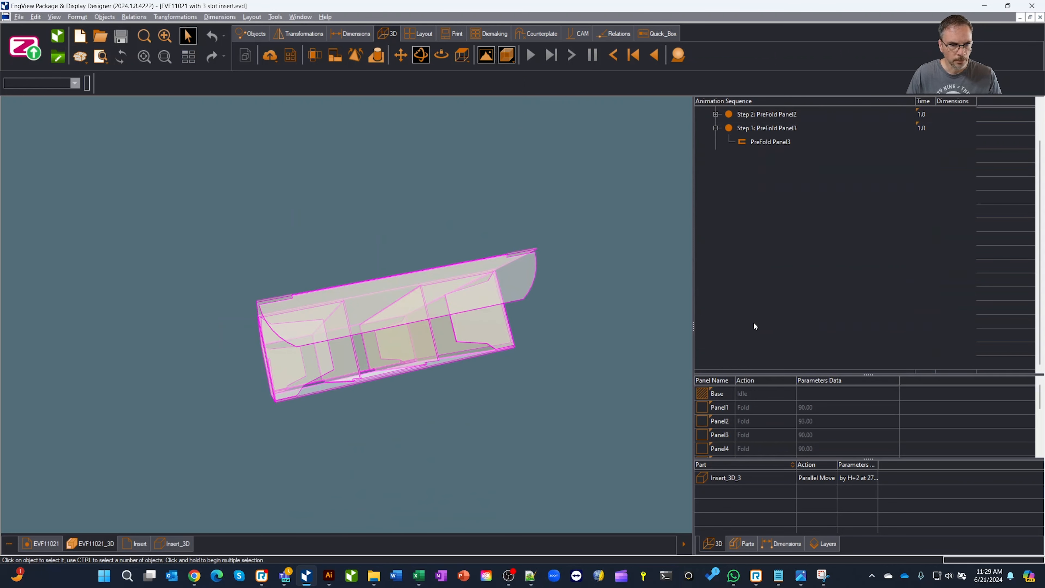
{"action": "left_click", "coordinate": [511, 57]}
{"action": "left_click", "coordinate": [508, 91]}
{"action": "left_click_drag", "start_coordinate": [550, 313], "coordinate": [548, 350]}
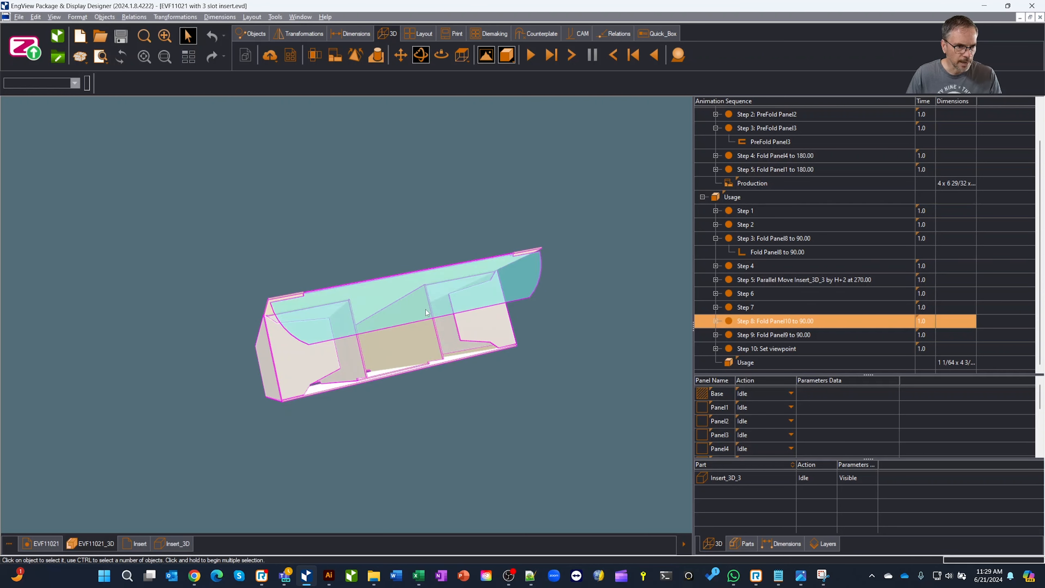
{"action": "left_click_drag", "start_coordinate": [421, 303], "coordinate": [415, 383]}
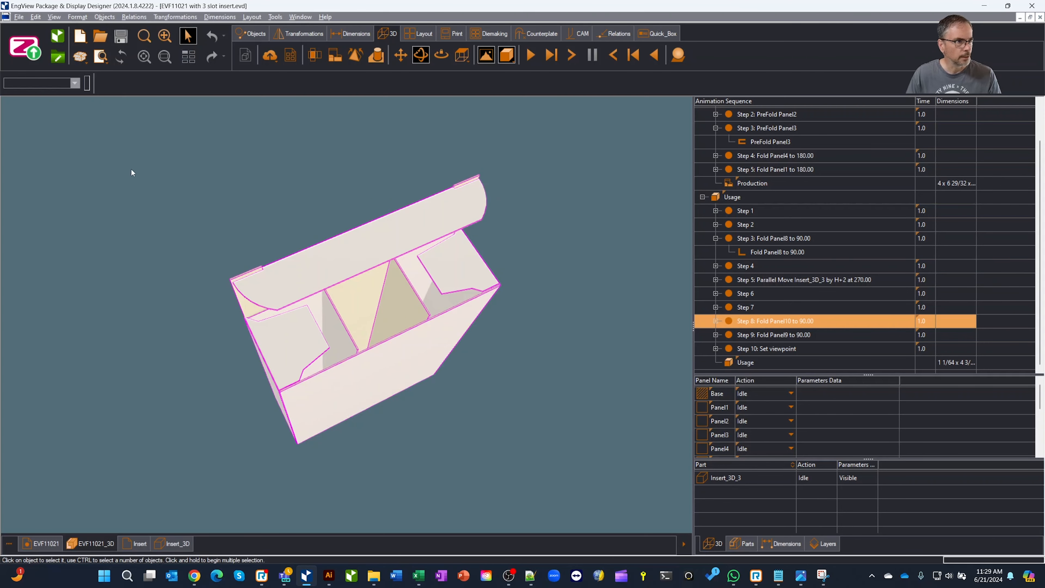
{"action": "left_click_drag", "start_coordinate": [372, 436], "coordinate": [374, 428]}
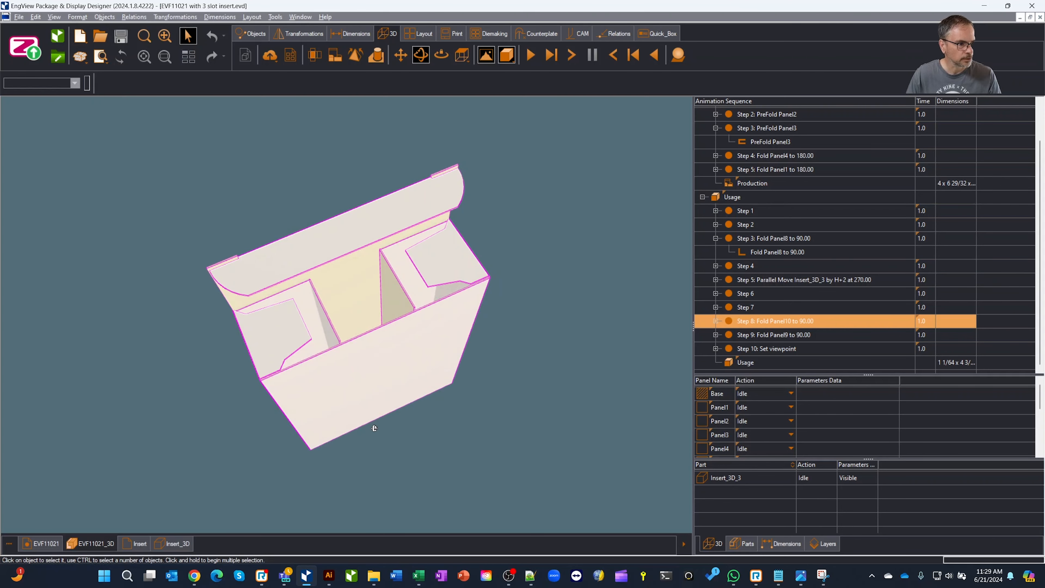
- Switch to the browser and open EVF11021 Straight Regular Tuck Lock from the EngView Parametric Library in Package & Display Designer
{"action": "left_click", "coordinate": [194, 576]}
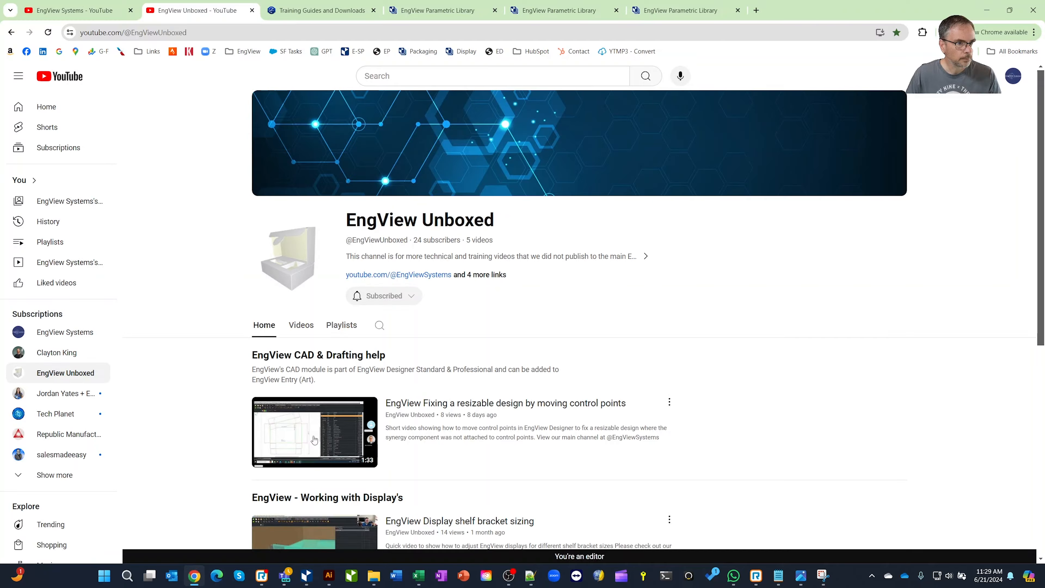
{"action": "key", "text": "ctrl+Tab"}
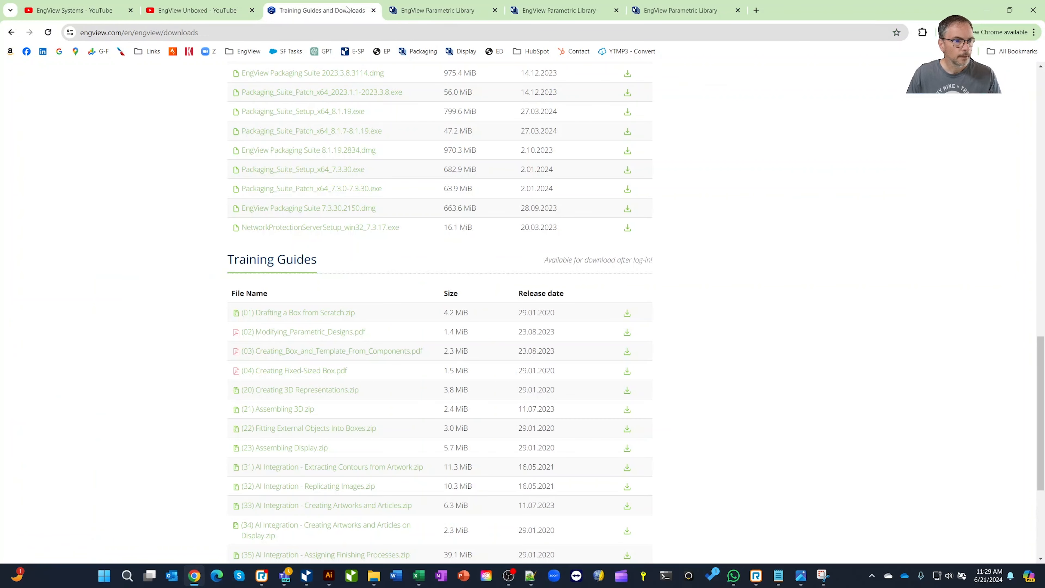
{"action": "left_click", "coordinate": [442, 6]}
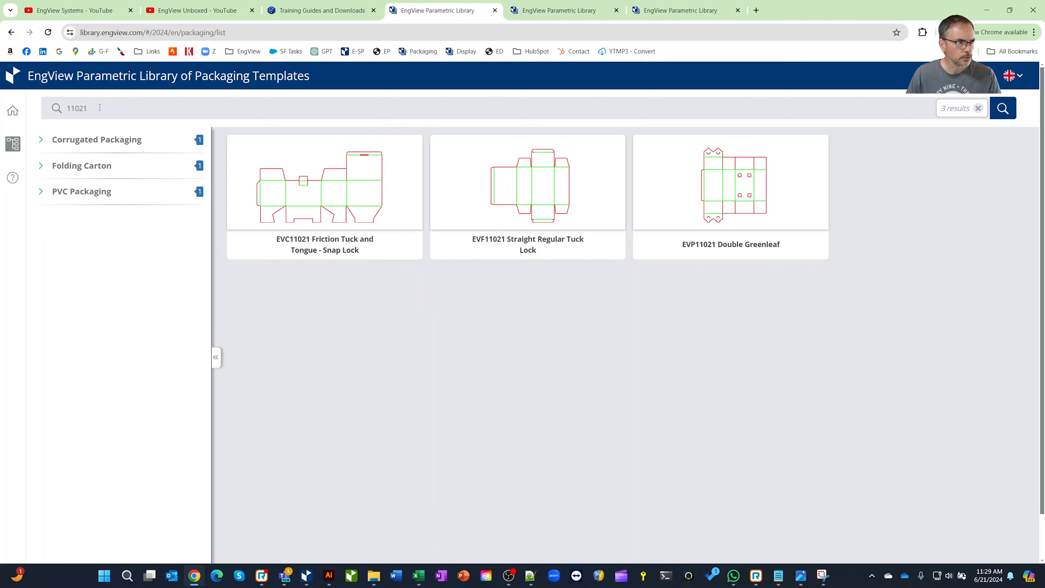
{"action": "mouse_move", "coordinate": [527, 208]}
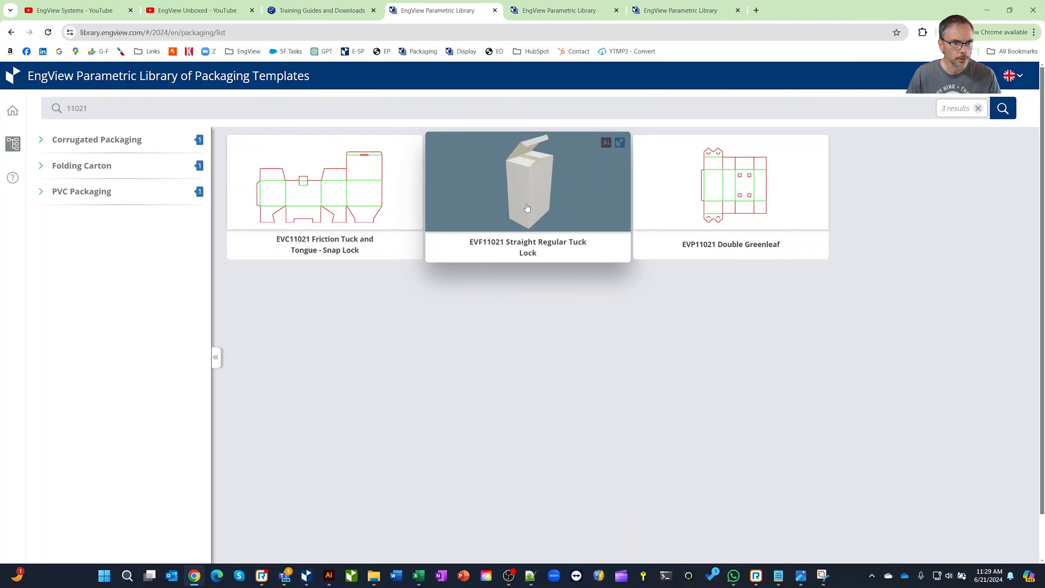
{"action": "left_click", "coordinate": [620, 142]}
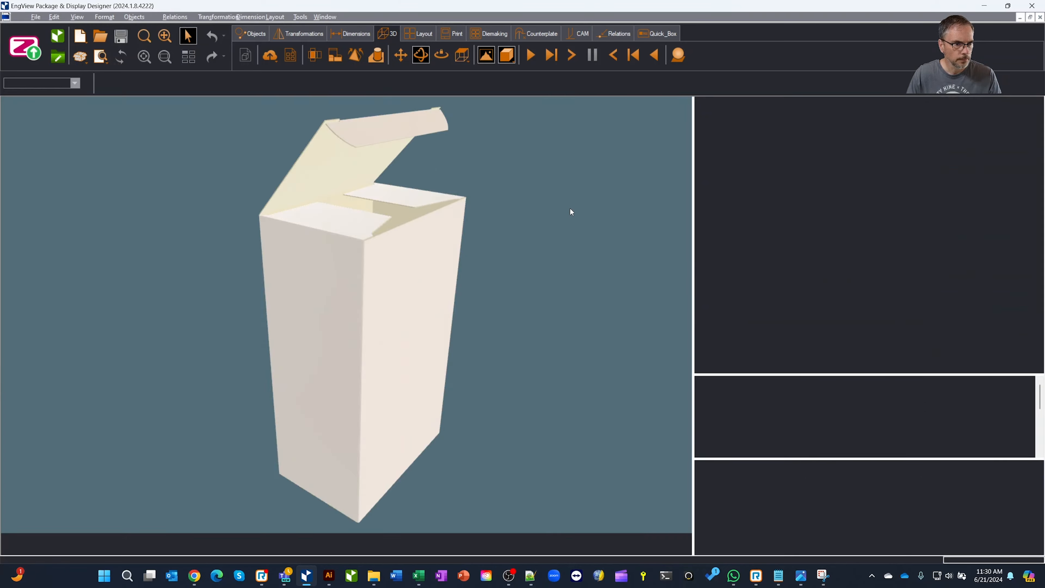
{"action": "left_click_drag", "start_coordinate": [386, 314], "coordinate": [484, 409]}
- Set the EVF11021 drawing's parameters A to 3, B to 1 and H to 4
{"action": "left_click", "coordinate": [44, 543]}
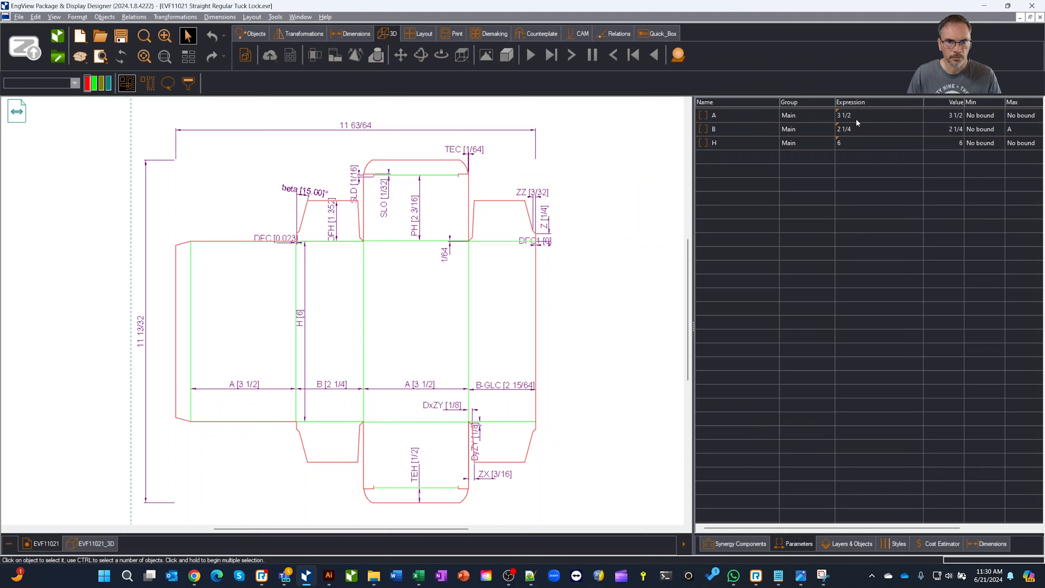
{"action": "double_click", "coordinate": [860, 118]}
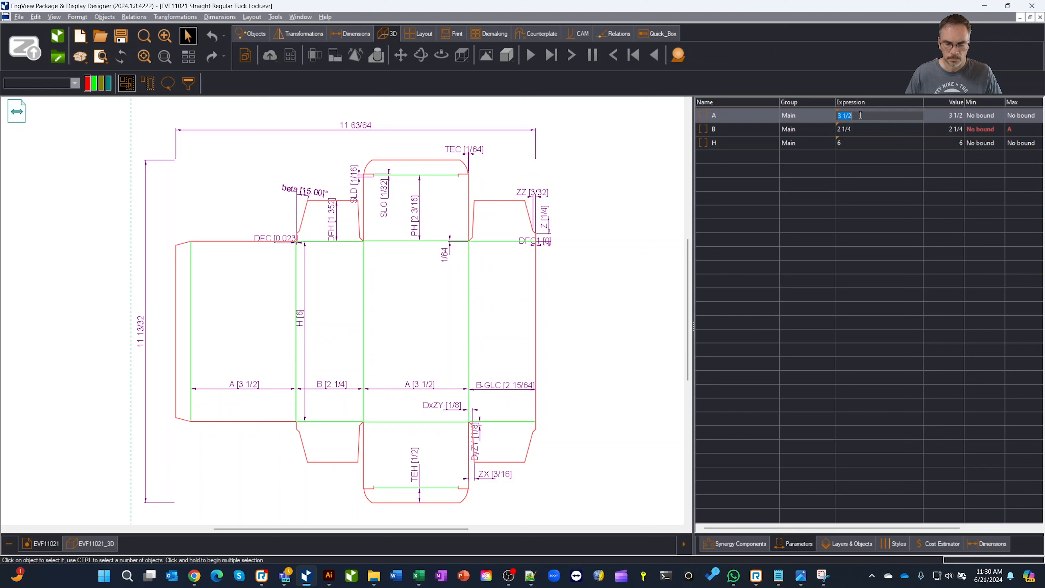
{"action": "type", "text": "3"}
{"action": "key", "text": "Return"}
{"action": "type", "text": "1"}
{"action": "key", "text": "Return"}
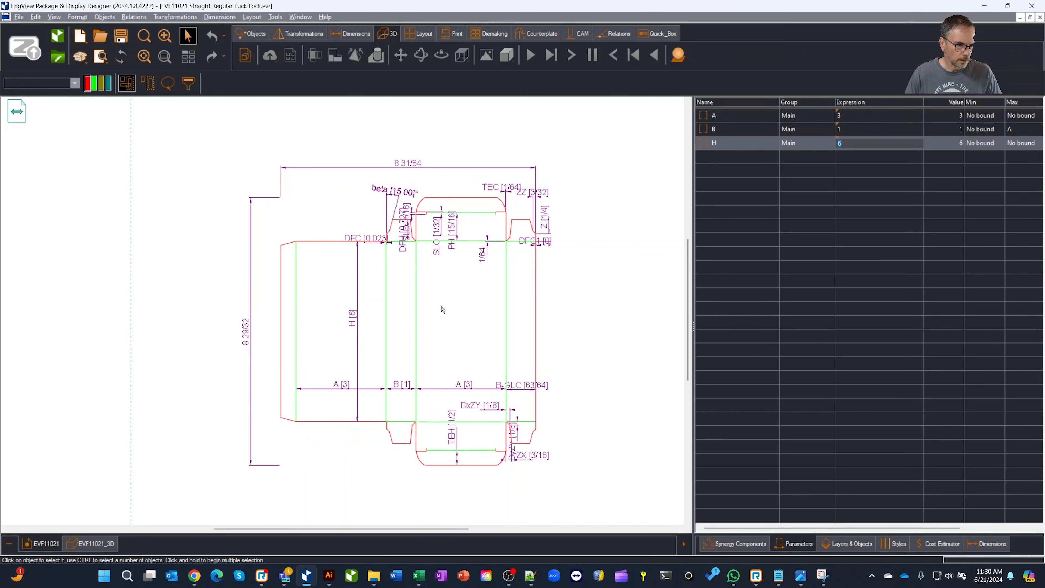
{"action": "type", "text": "4"}
{"action": "key", "text": "Return"}
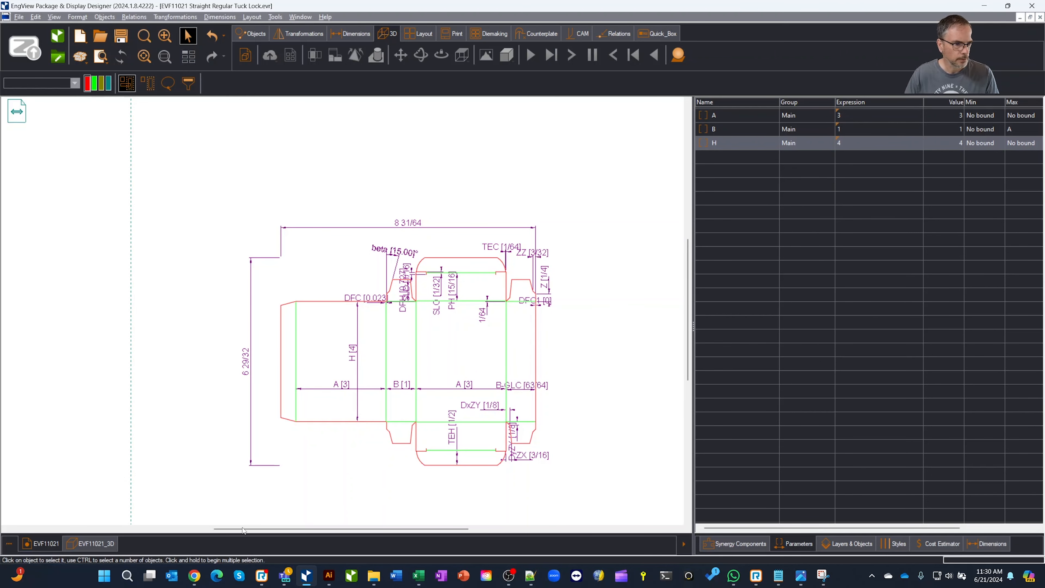
- Update the EVF11021_3D model to the new dimensions and show the box at Step 3: Fold Panel8 to 90.00
{"action": "left_click", "coordinate": [77, 544]}
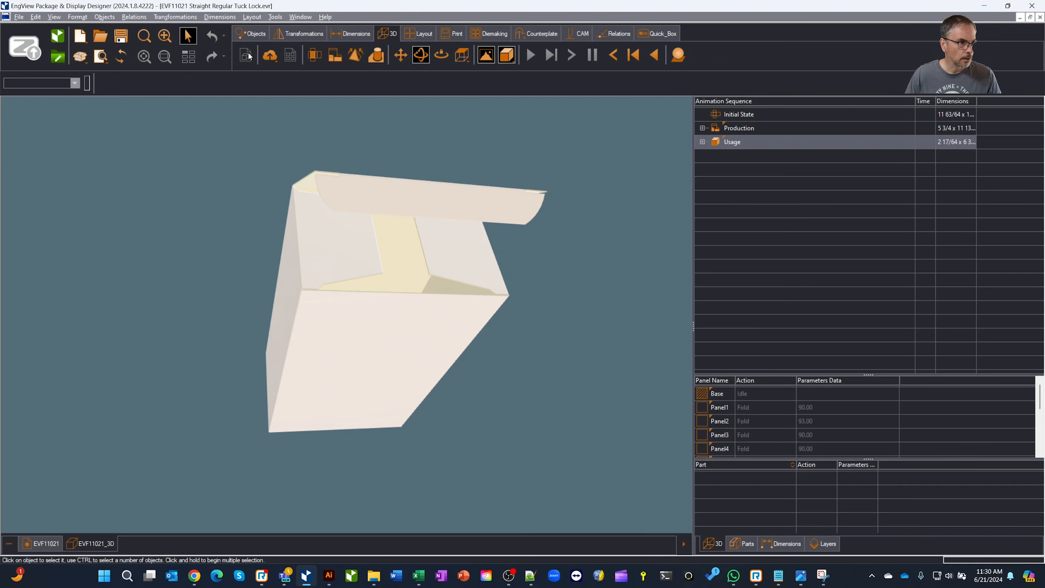
{"action": "left_click", "coordinate": [127, 60]}
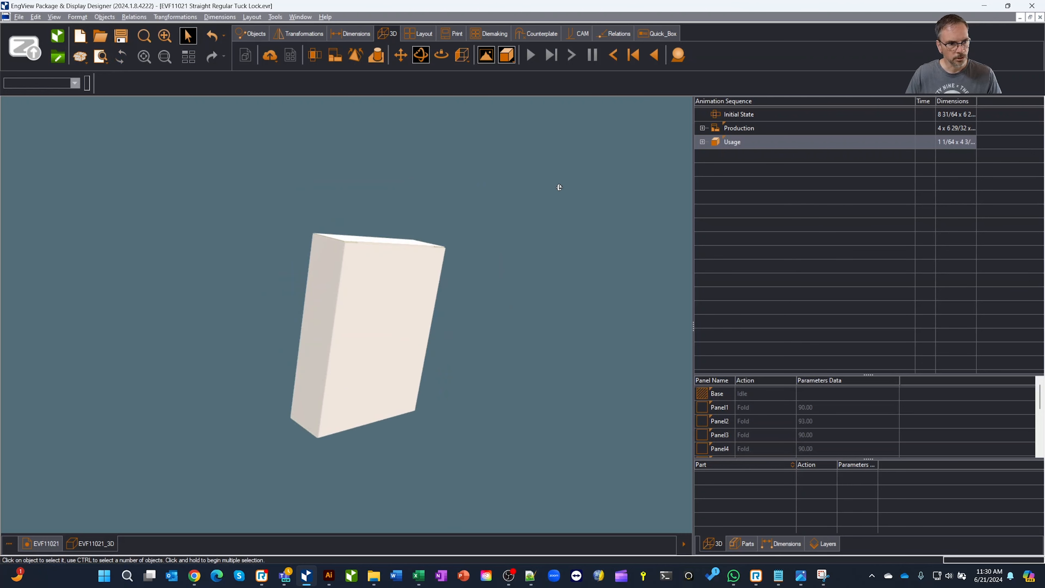
{"action": "left_click", "coordinate": [702, 142]}
{"action": "left_click", "coordinate": [745, 169]}
{"action": "left_click", "coordinate": [777, 197]}
{"action": "left_click", "coordinate": [774, 183]}
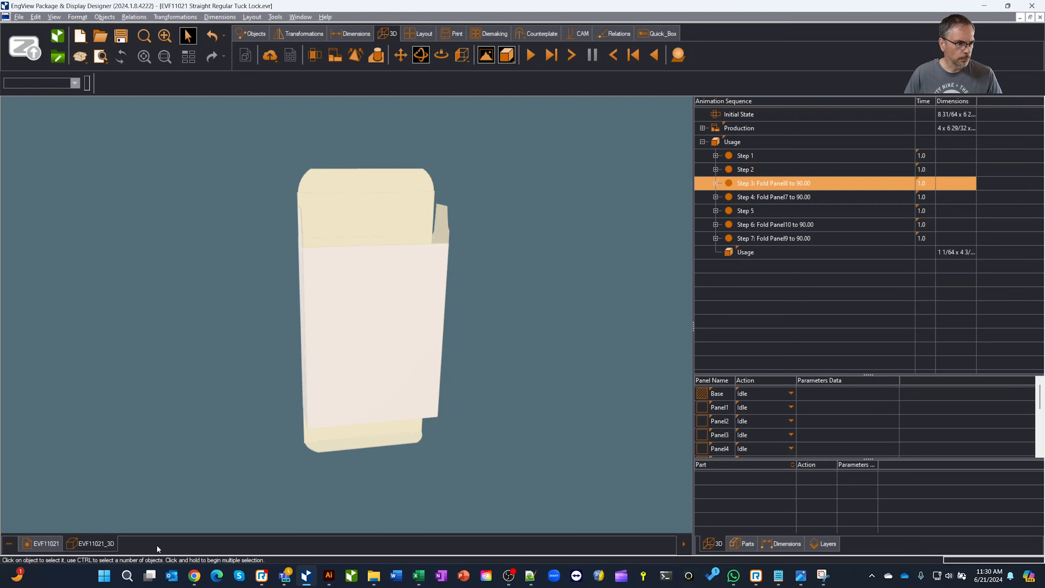
{"action": "left_click_drag", "start_coordinate": [460, 336], "coordinate": [575, 339]}
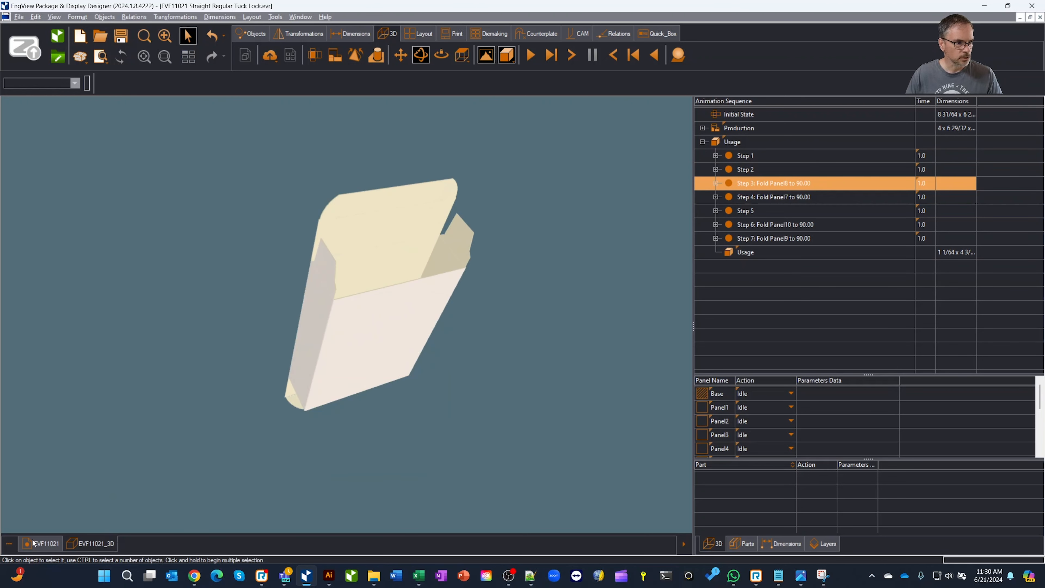
- Switch to the browser library, browse ECMA F - Other Folding Cartons for inserts and examine the F80.22.00.00 Three Compartments drawing
{"action": "left_click", "coordinate": [201, 577]}
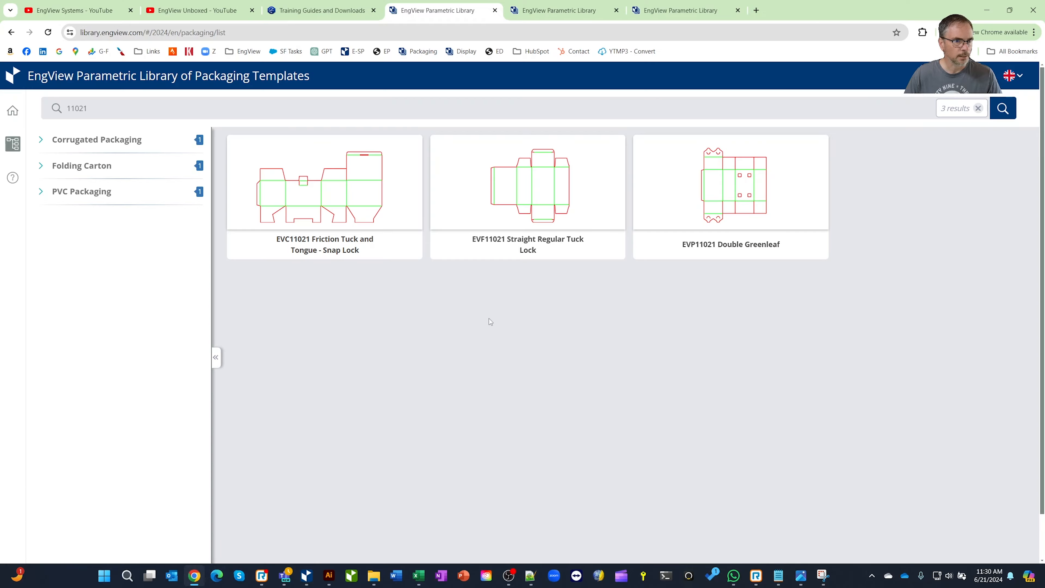
{"action": "key", "text": "ctrl+Tab"}
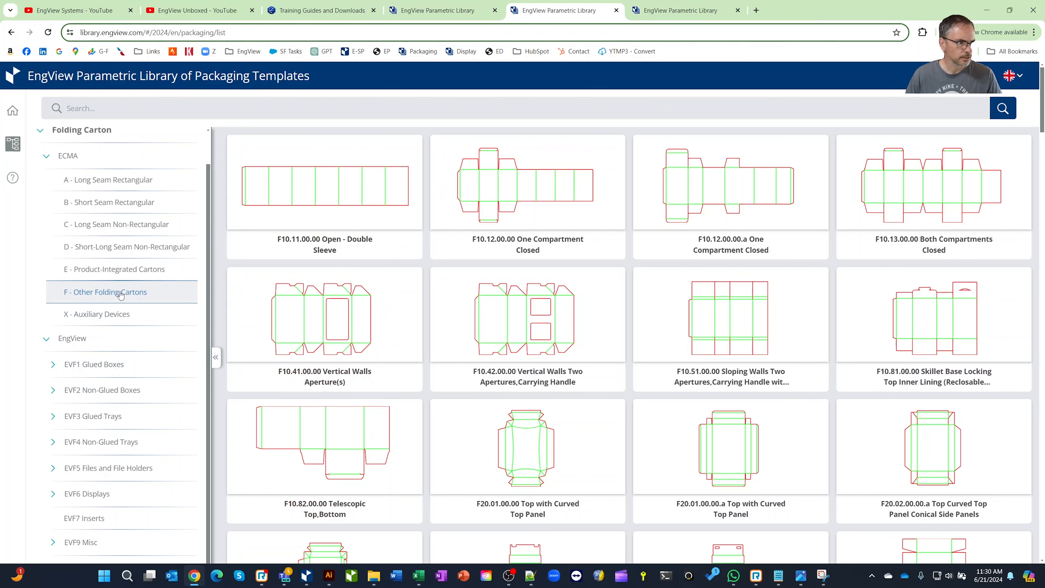
{"action": "scroll", "coordinate": [493, 288], "scroll_direction": "down", "scroll_amount": 8}
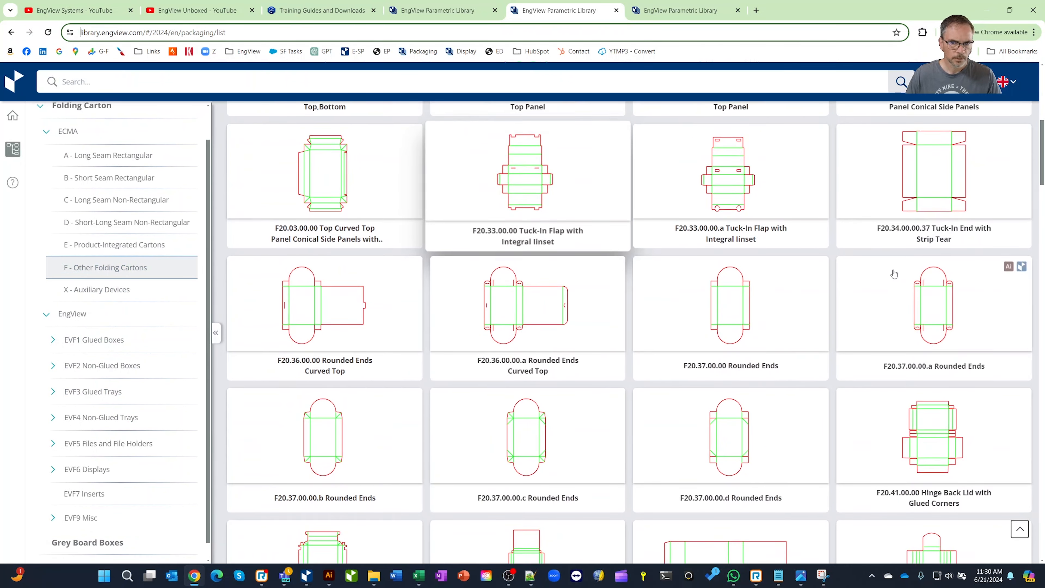
{"action": "mouse_move", "coordinate": [715, 313]}
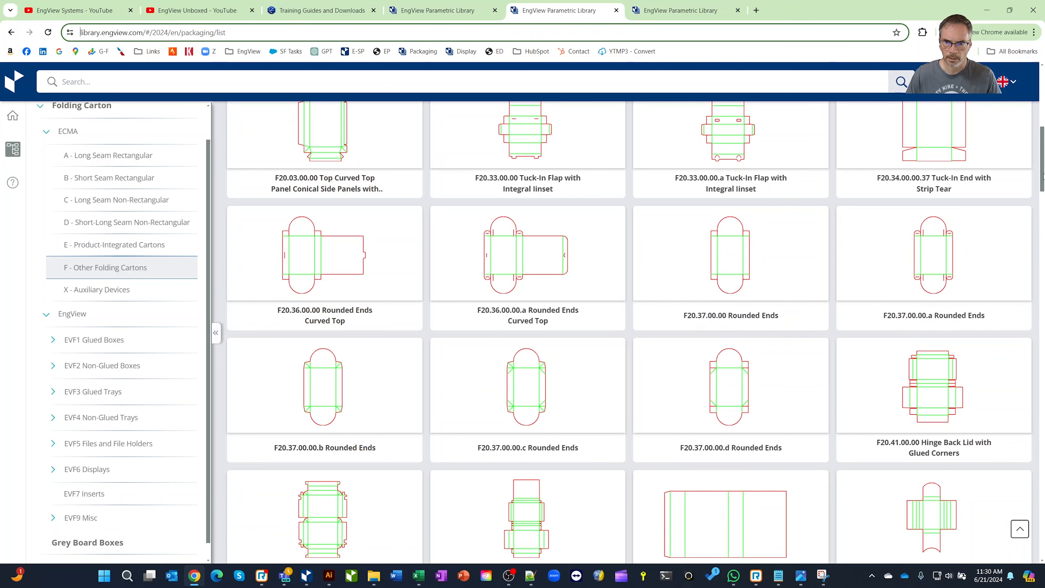
{"action": "left_click_drag", "start_coordinate": [1041, 177], "coordinate": [1030, 505]}
{"action": "mouse_move", "coordinate": [534, 348]}
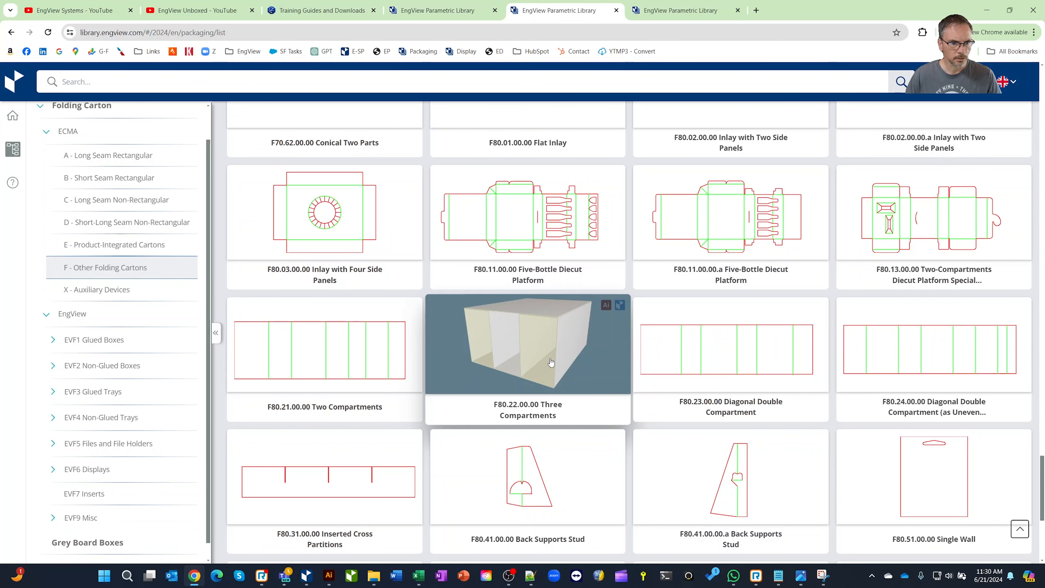
{"action": "left_click", "coordinate": [535, 343]}
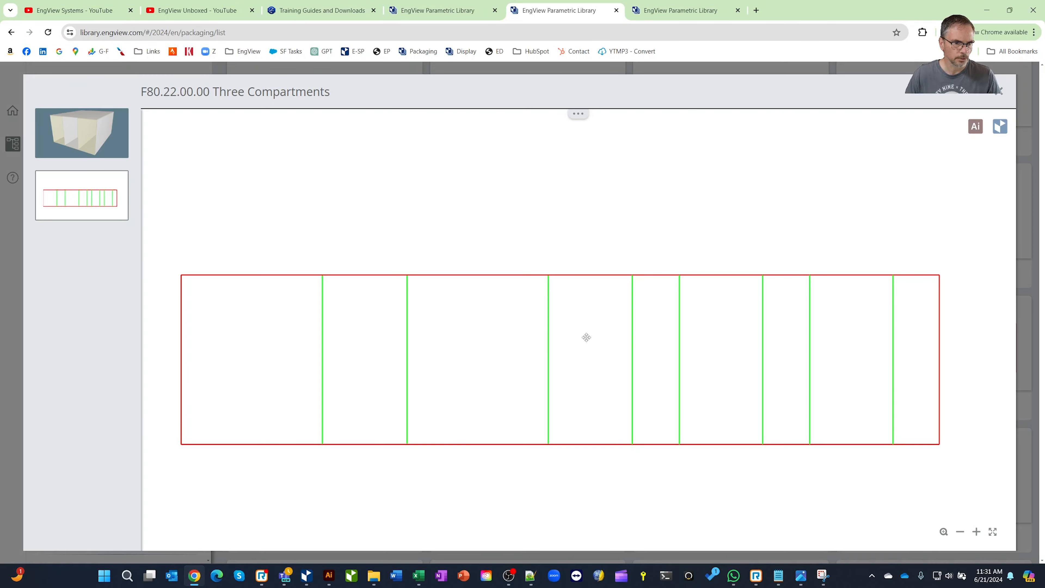
{"action": "left_click", "coordinate": [1000, 92]}
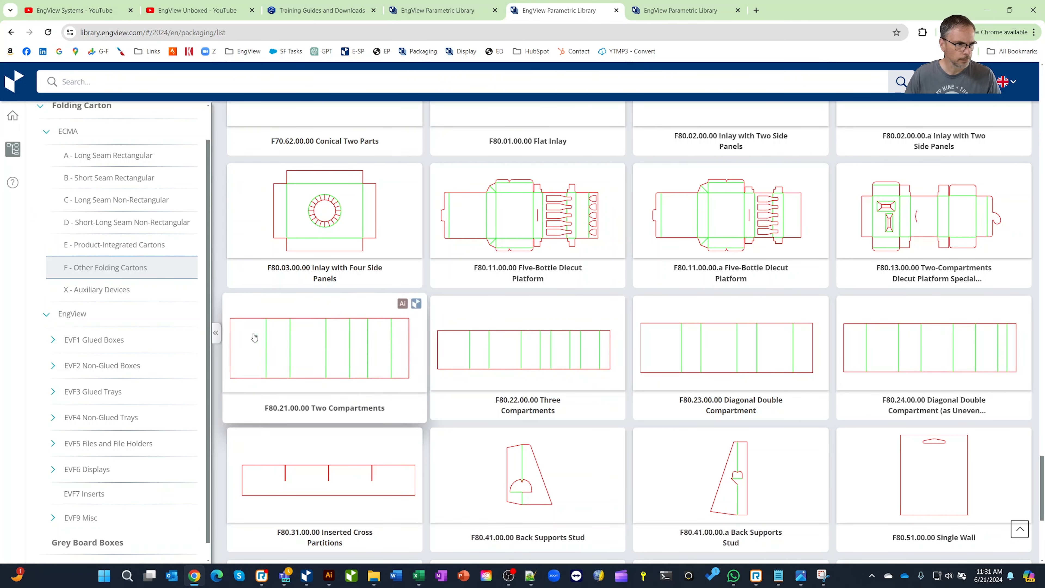
- Look through the X - Auxiliary Devices and EVF7 Inserts templates in the library for a suitable insert
{"action": "left_click", "coordinate": [112, 291]}
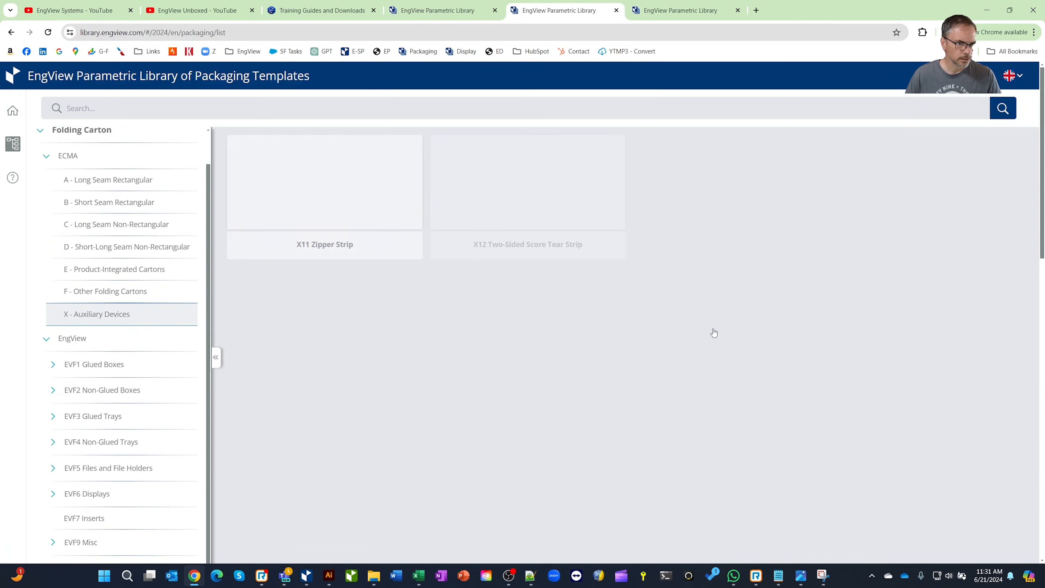
{"action": "scroll", "coordinate": [807, 370], "scroll_direction": "down", "scroll_amount": 5}
{"action": "scroll", "coordinate": [822, 371], "scroll_direction": "down", "scroll_amount": 10}
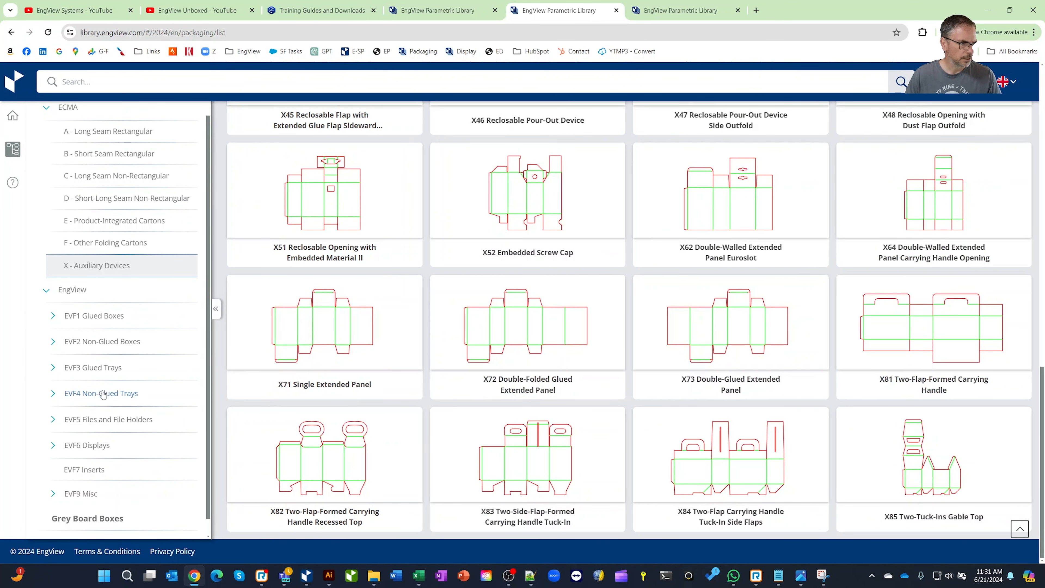
{"action": "left_click", "coordinate": [93, 470]}
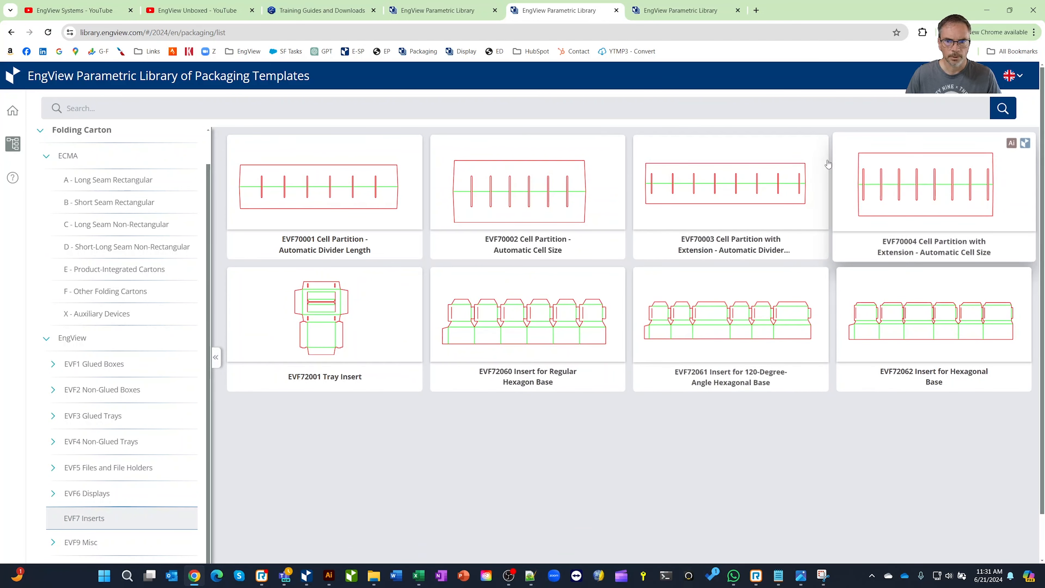
- Return to Package & Display Designer and add a new 1up drawing named Insert to the EVF11021 project
{"action": "left_click", "coordinate": [986, 12]}
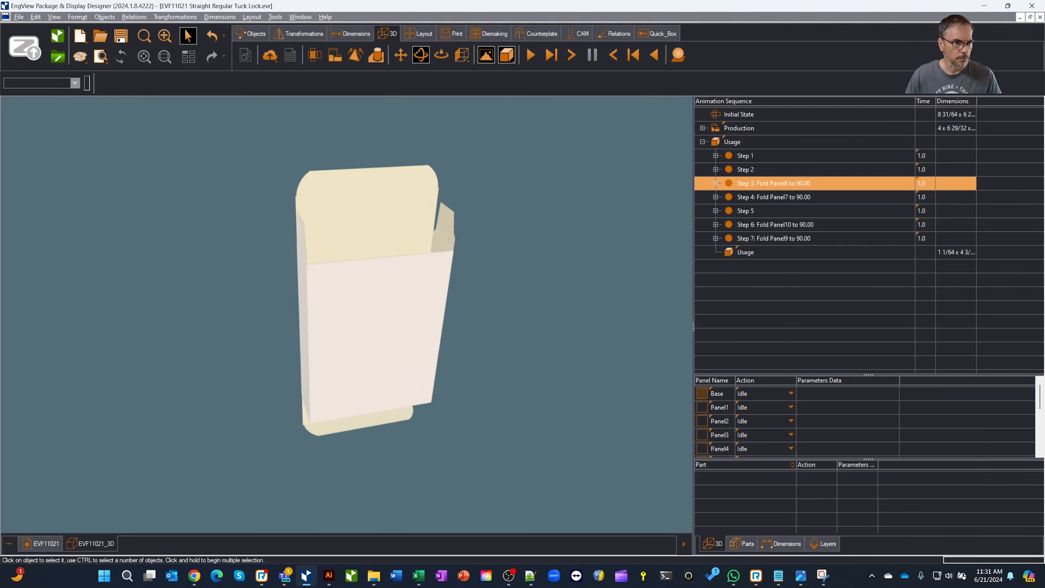
{"action": "right_click", "coordinate": [133, 550]}
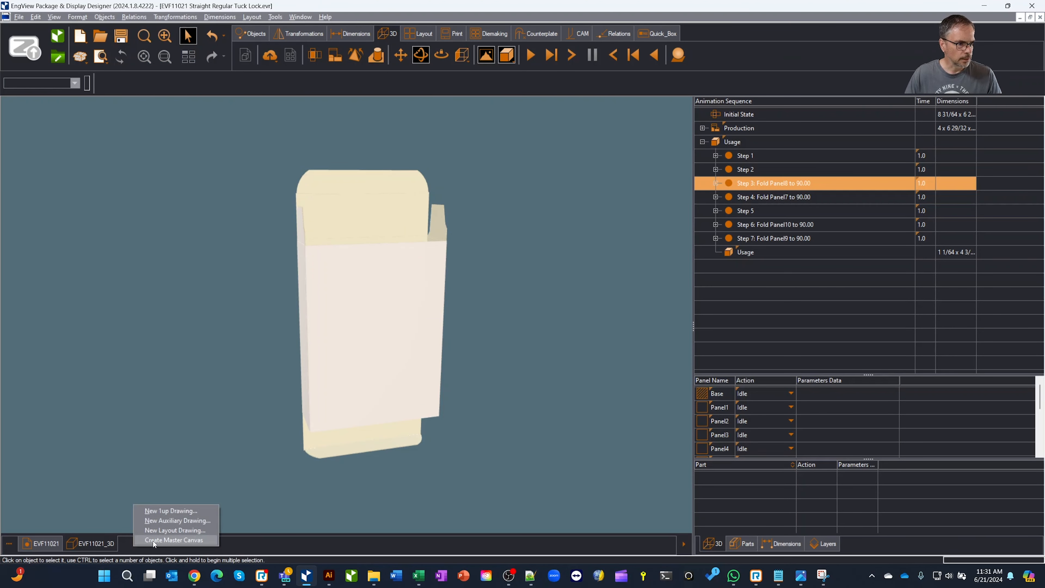
{"action": "left_click", "coordinate": [180, 511]}
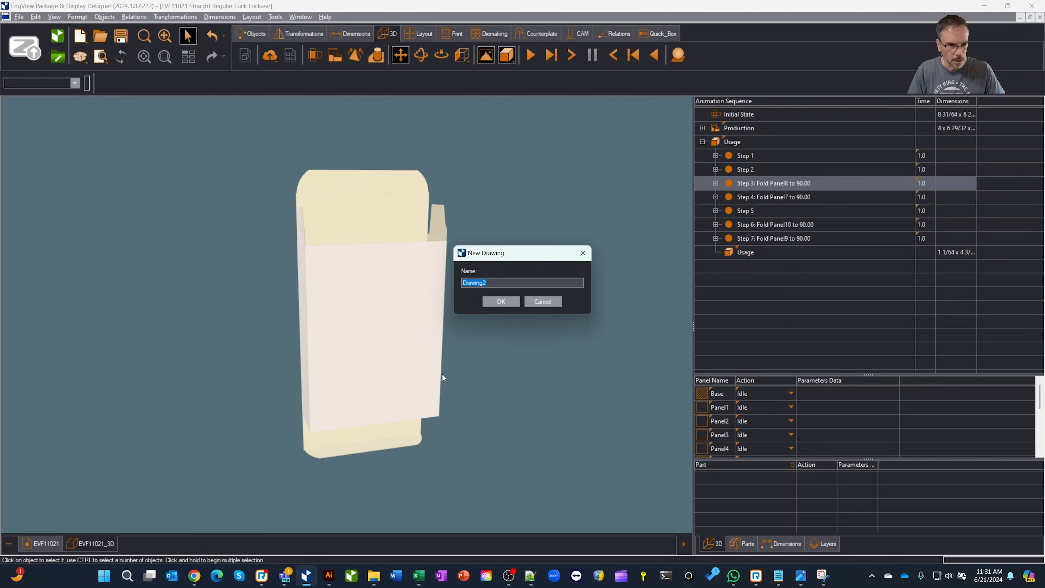
{"action": "type", "text": "Insert"}
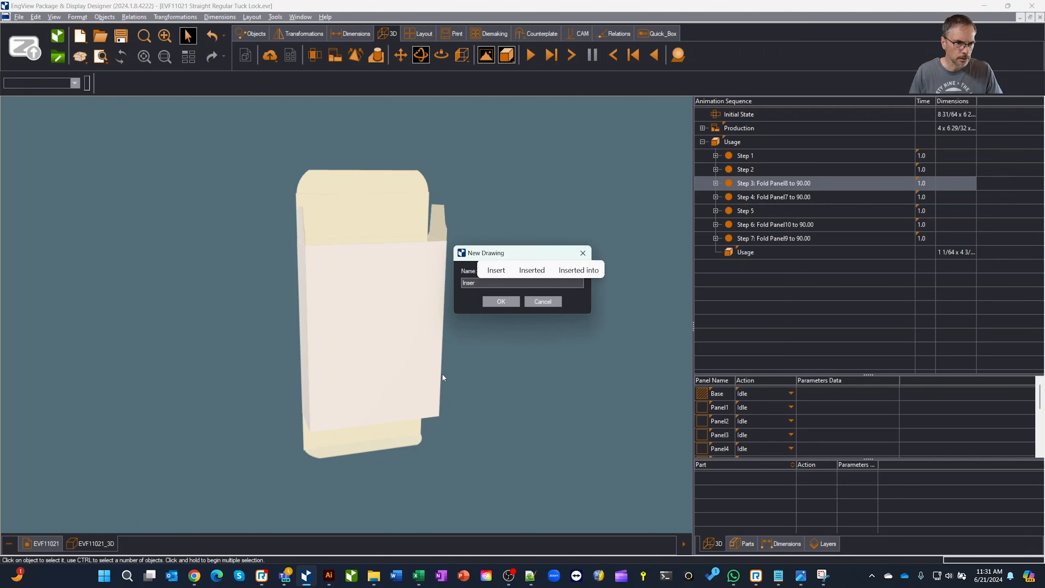
{"action": "left_click", "coordinate": [512, 299]}
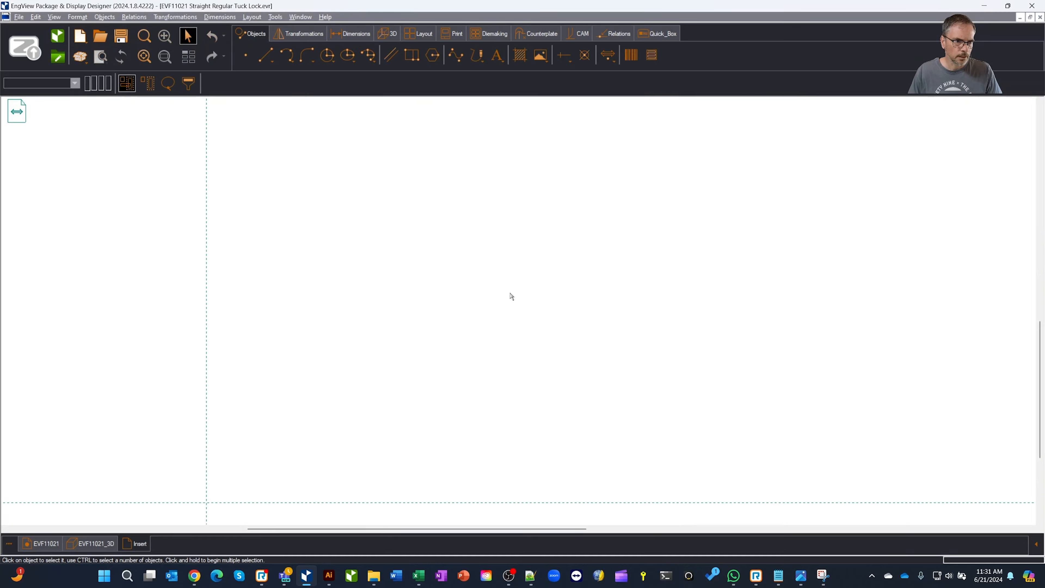
- Open the Bases group of the Synergy Components library and compare the 120.ICD, 120.L1 and L.W.L1 variants of the six-panel base
{"action": "left_click", "coordinate": [1039, 545]}
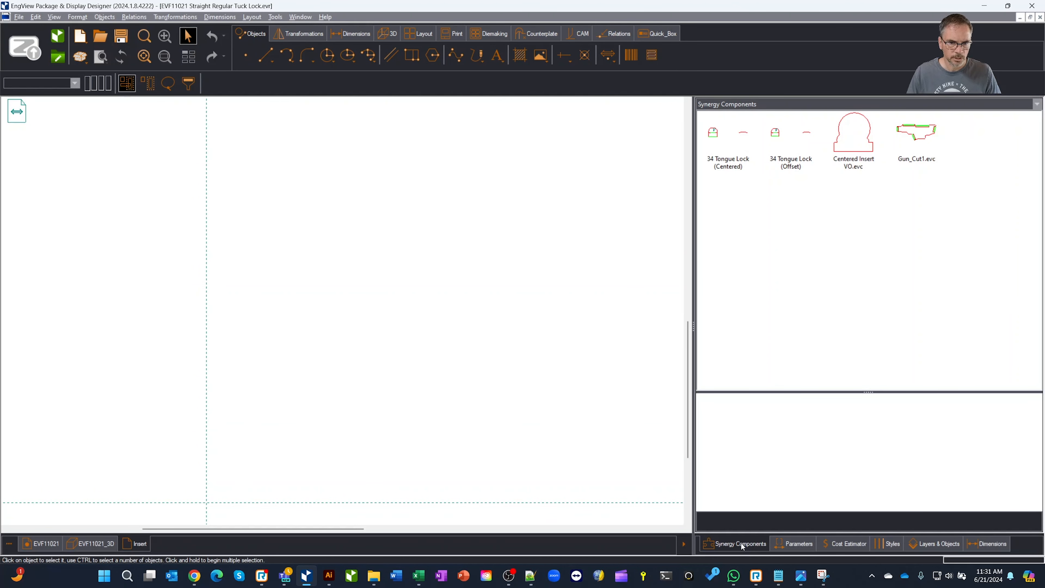
{"action": "left_click", "coordinate": [708, 105]}
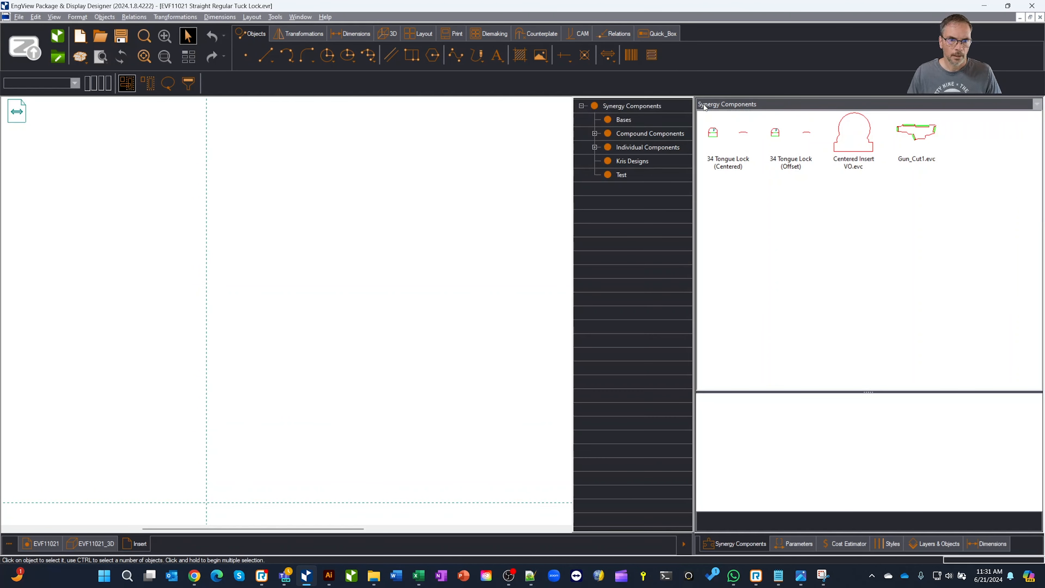
{"action": "left_click", "coordinate": [629, 119]}
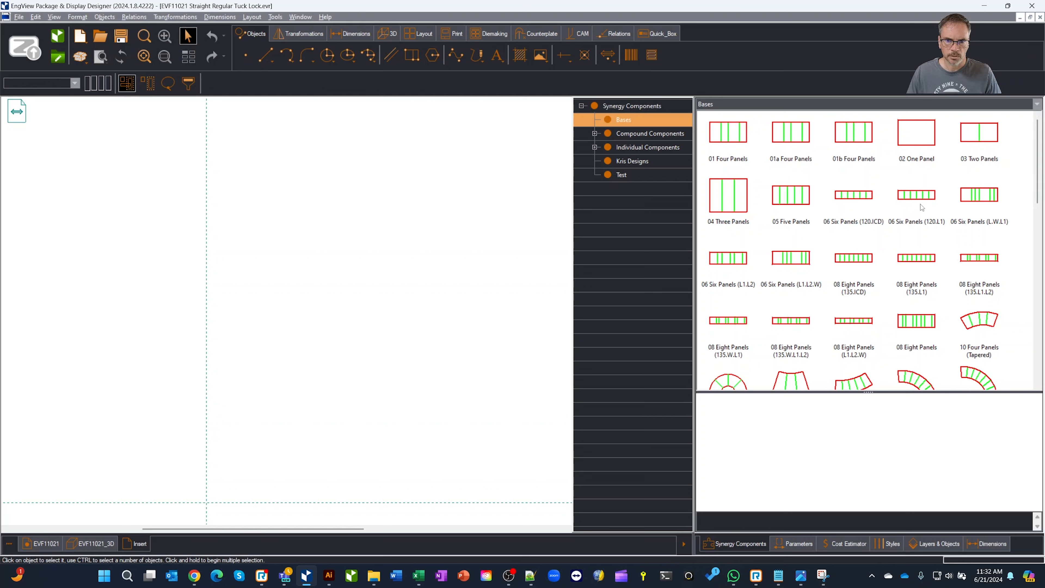
{"action": "left_click", "coordinate": [844, 197]}
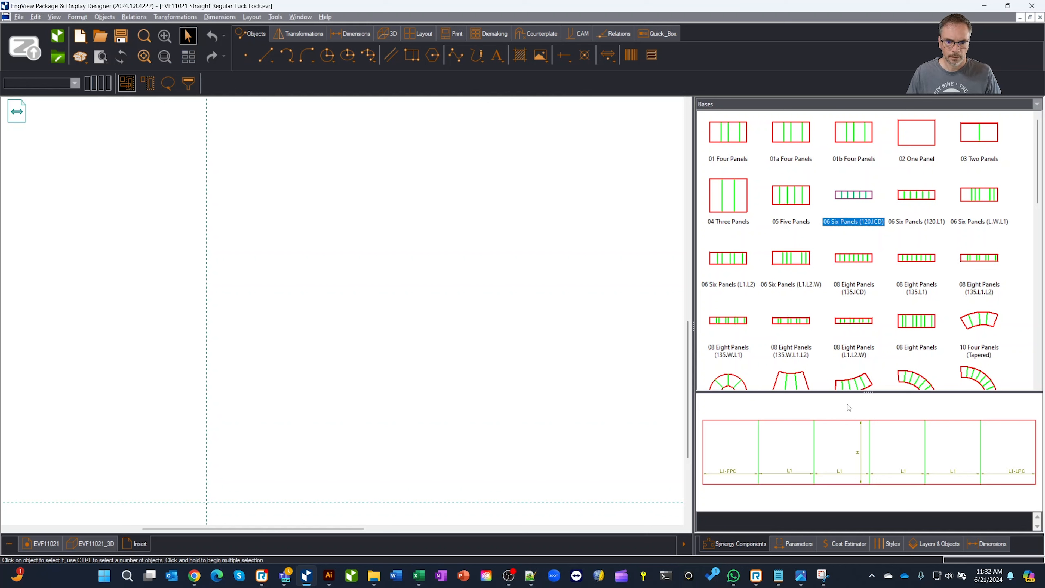
{"action": "left_click", "coordinate": [918, 202]}
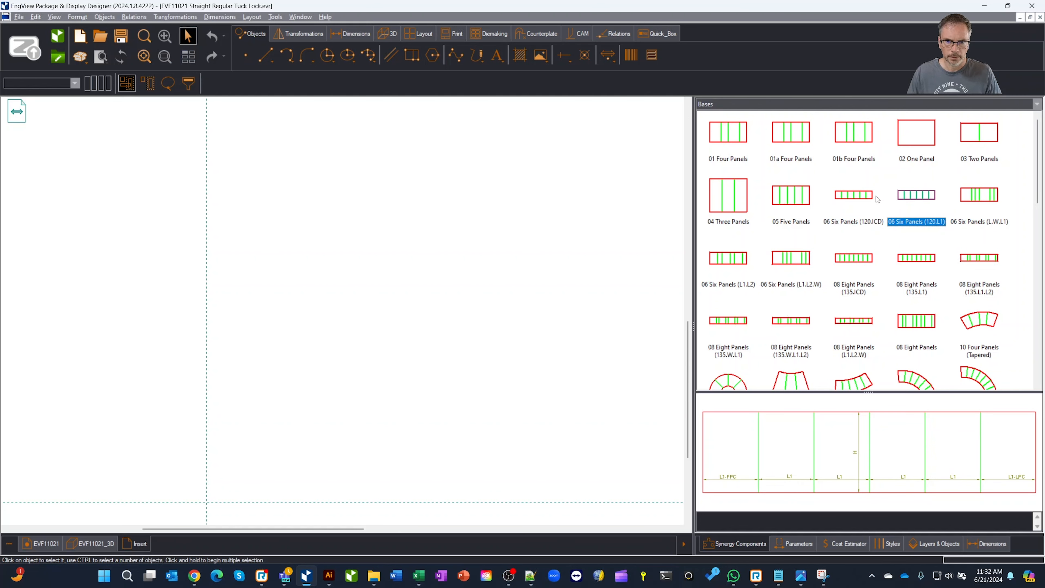
{"action": "left_click", "coordinate": [864, 198]}
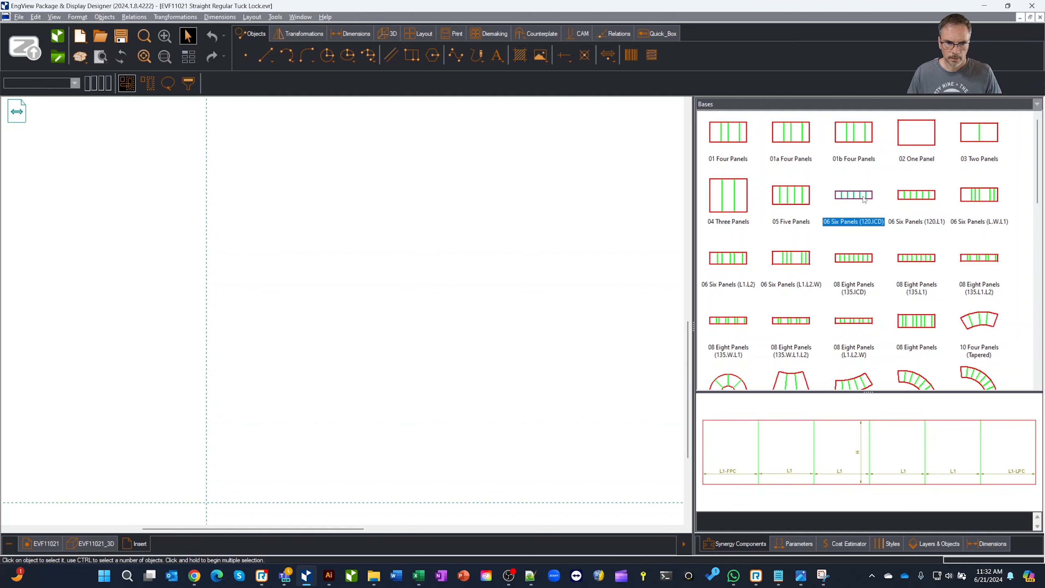
{"action": "left_click", "coordinate": [983, 207]}
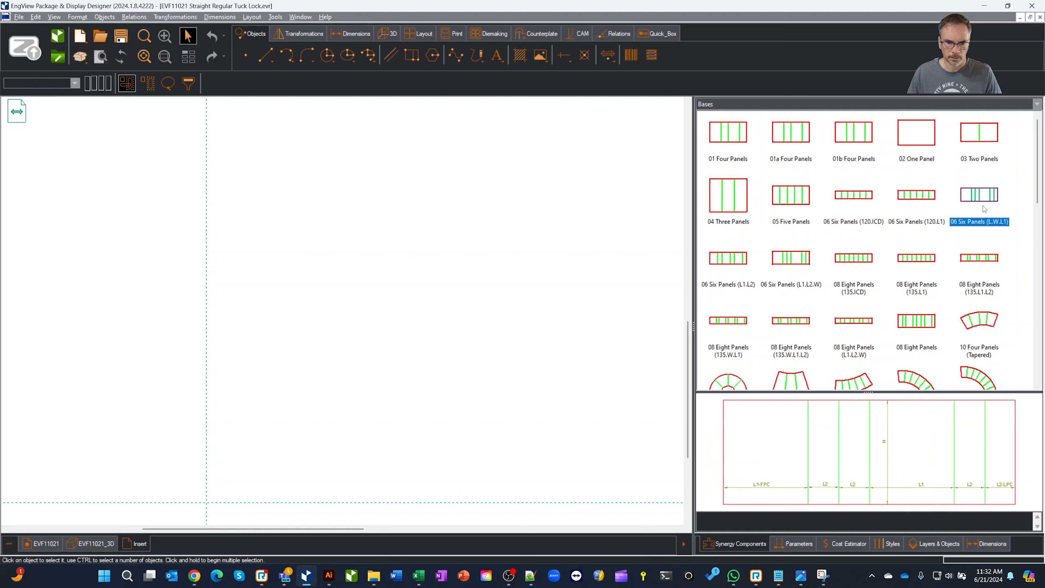
{"action": "left_click", "coordinate": [865, 200]}
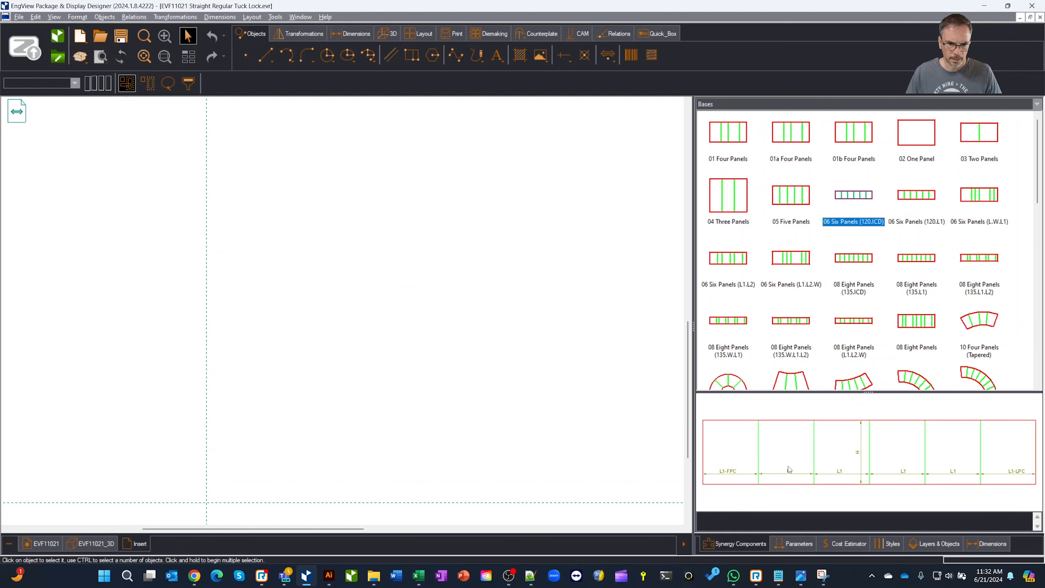
{"action": "left_click", "coordinate": [921, 201]}
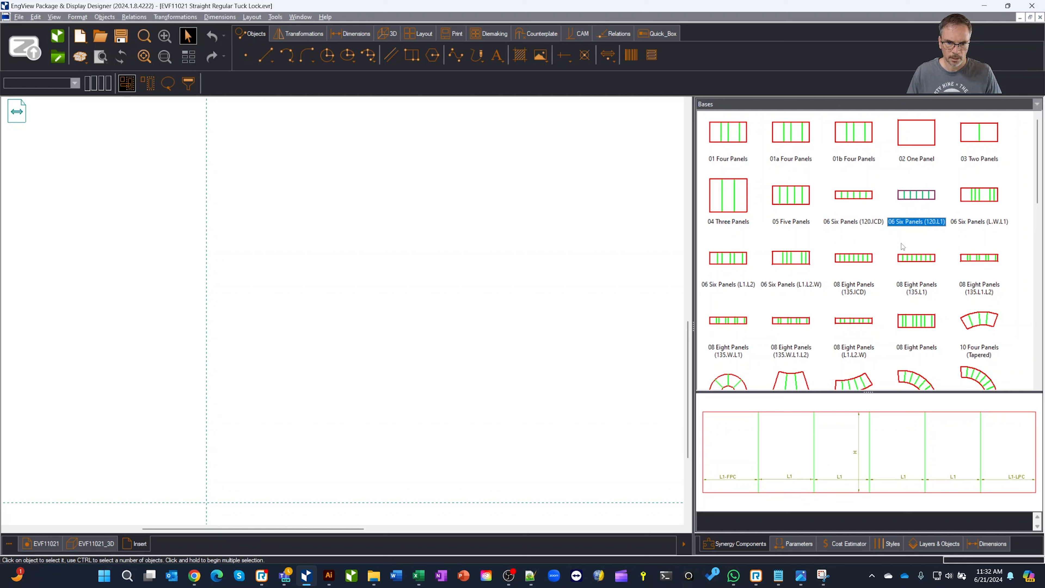
{"action": "left_click", "coordinate": [965, 192]}
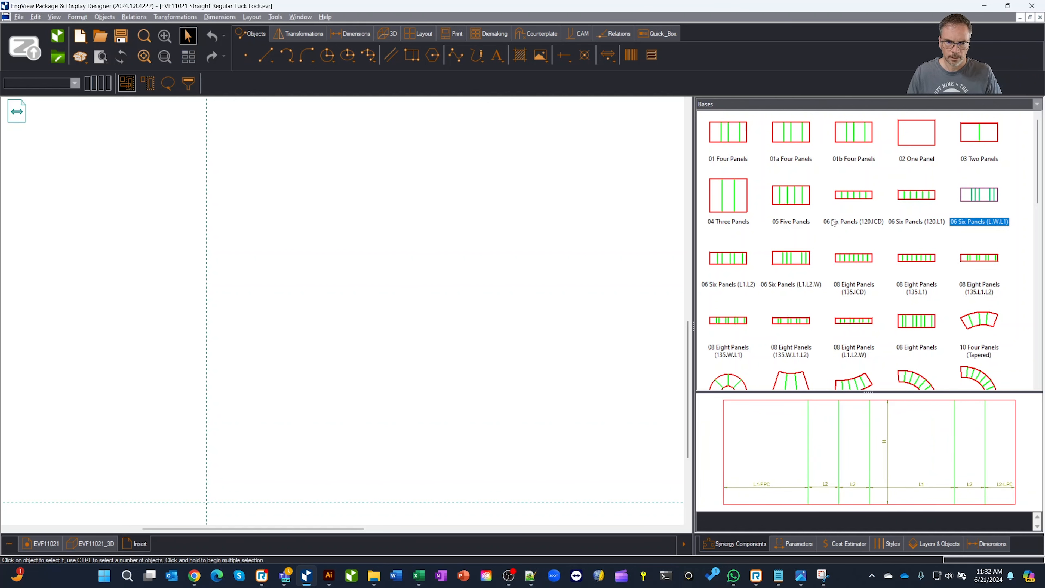
- Insert the 06 Six Panels (L1.L2) base into the Insert drawing, just above and to the right of the origin
{"action": "left_click", "coordinate": [738, 264]}
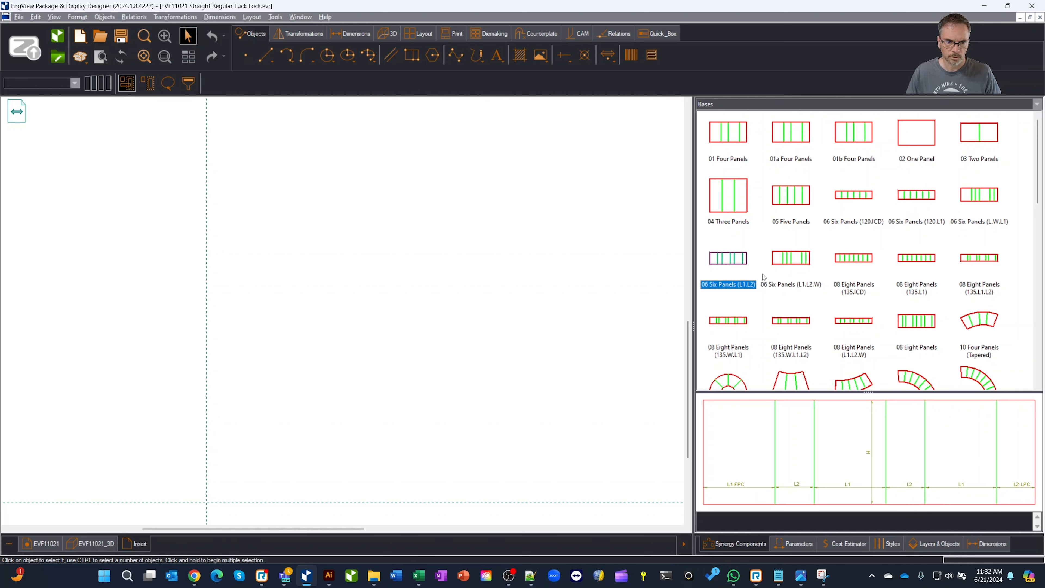
{"action": "double_click", "coordinate": [736, 263]}
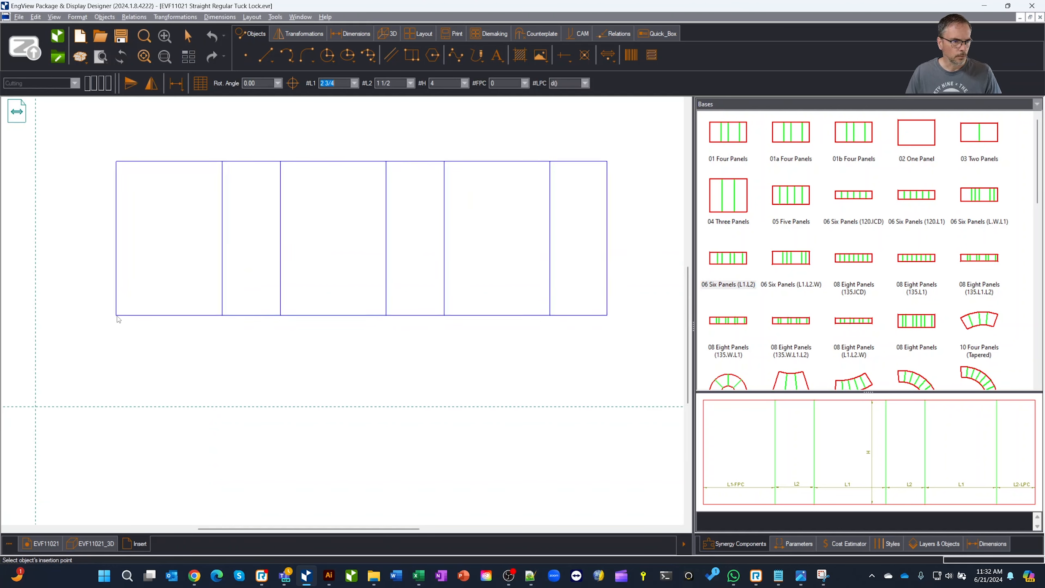
{"action": "left_click", "coordinate": [80, 366]}
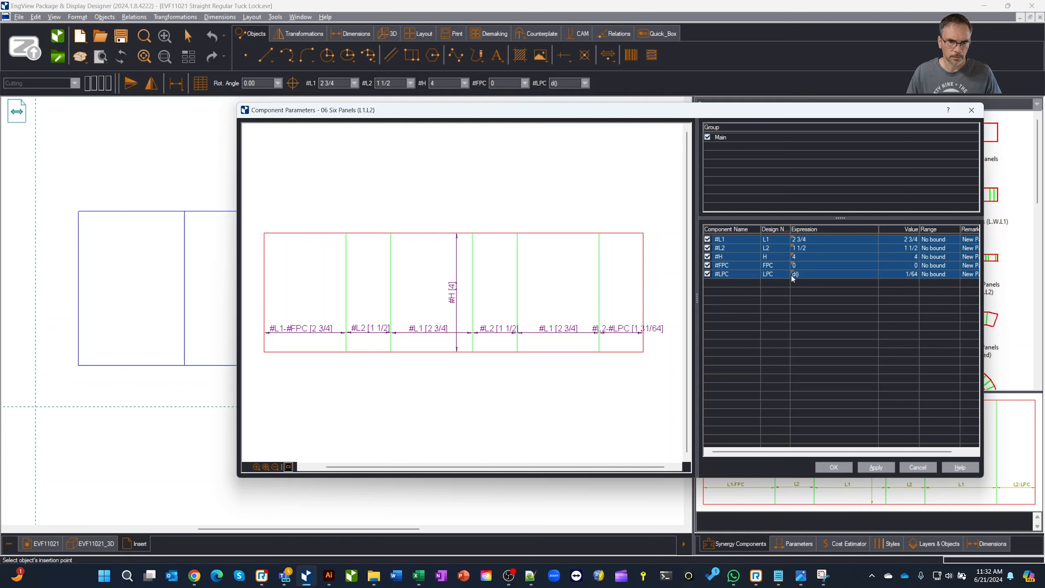
- Assign the component's #H to a new local parameter HI with expression 4, and accept the component parameters
{"action": "left_click", "coordinate": [708, 257]}
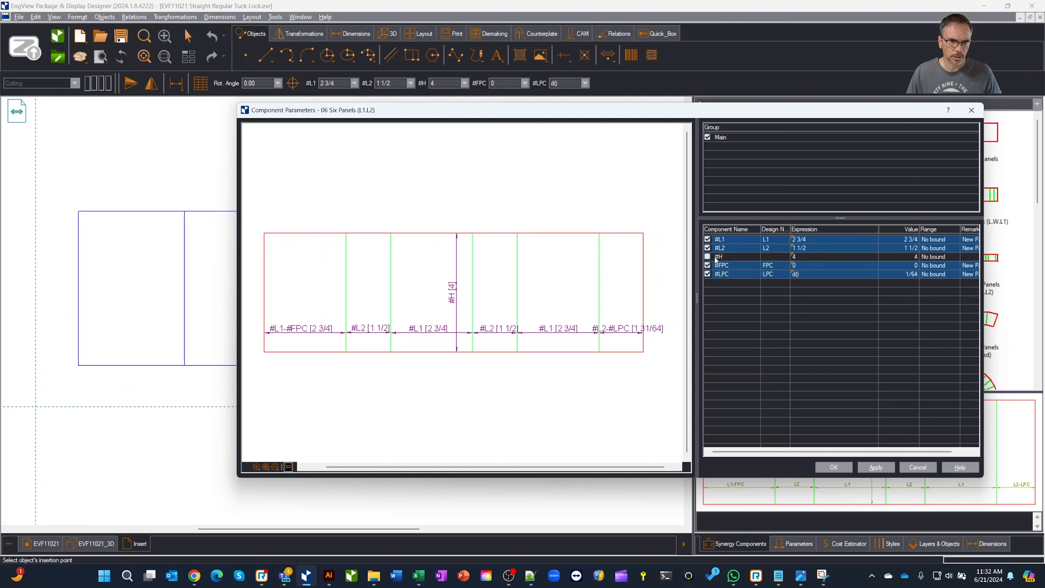
{"action": "double_click", "coordinate": [806, 258]}
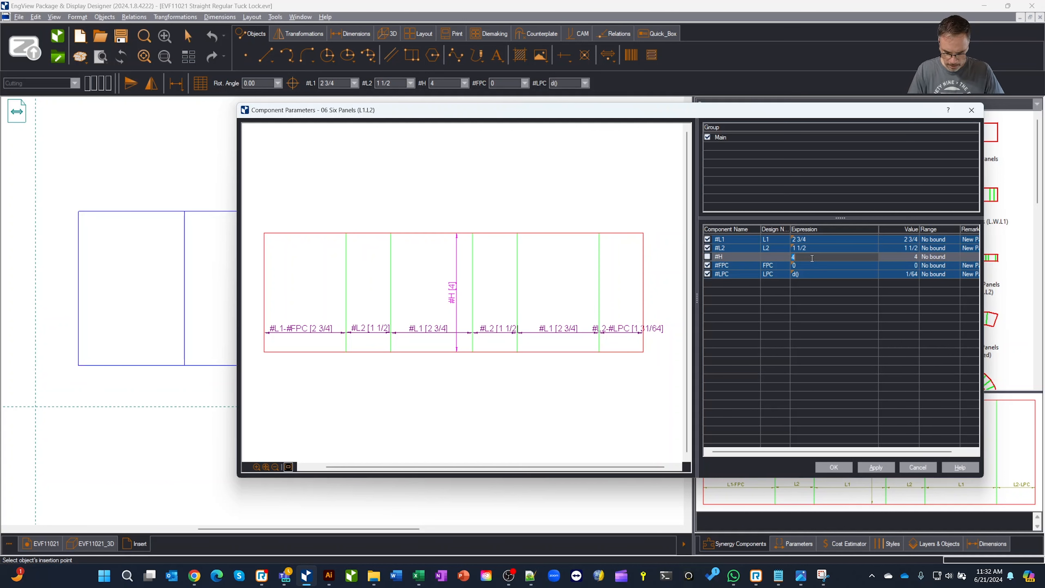
{"action": "type", "text": "HI"}
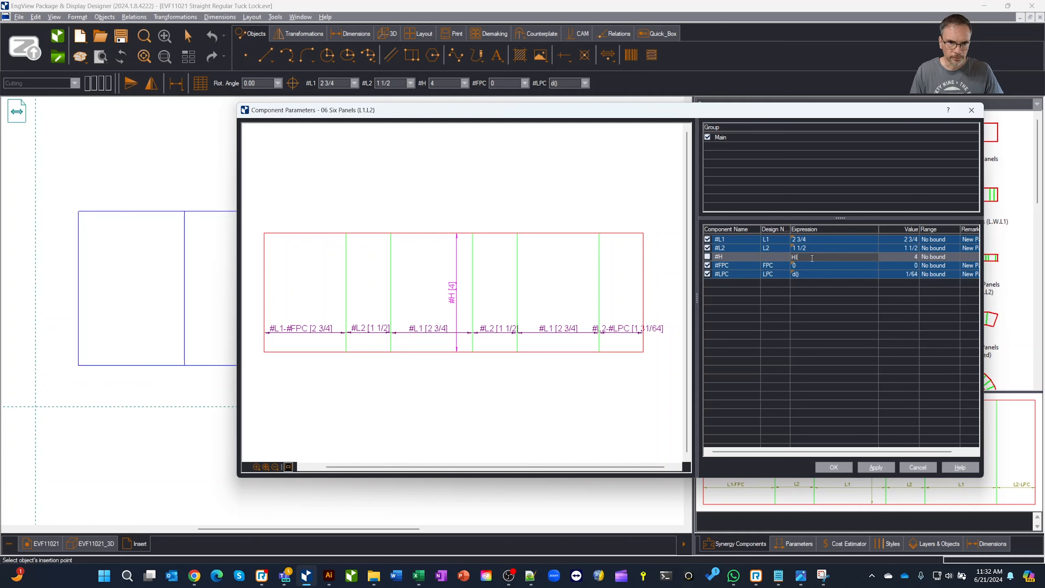
{"action": "key", "text": "Return"}
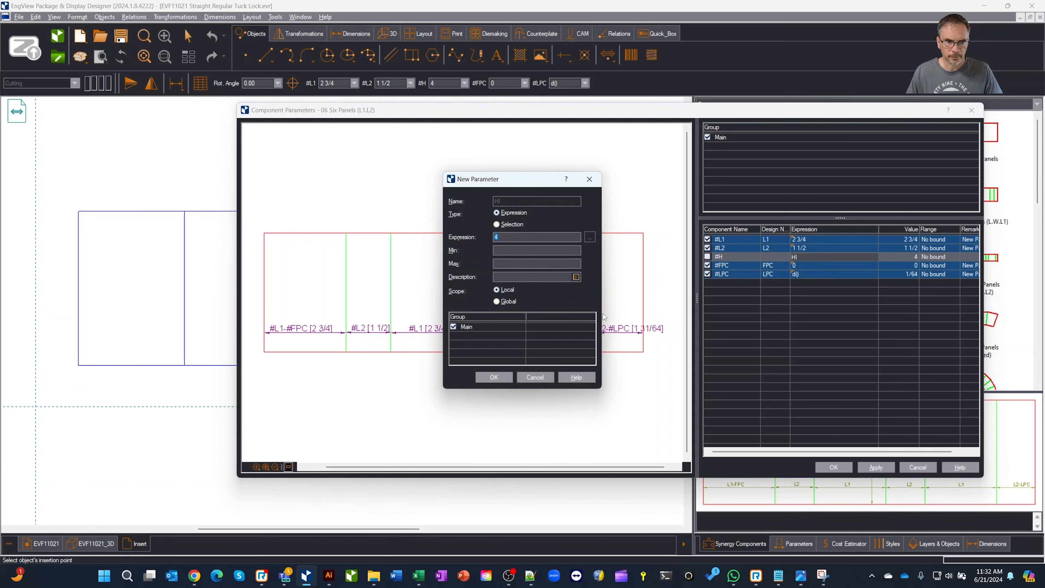
{"action": "left_click", "coordinate": [494, 377]}
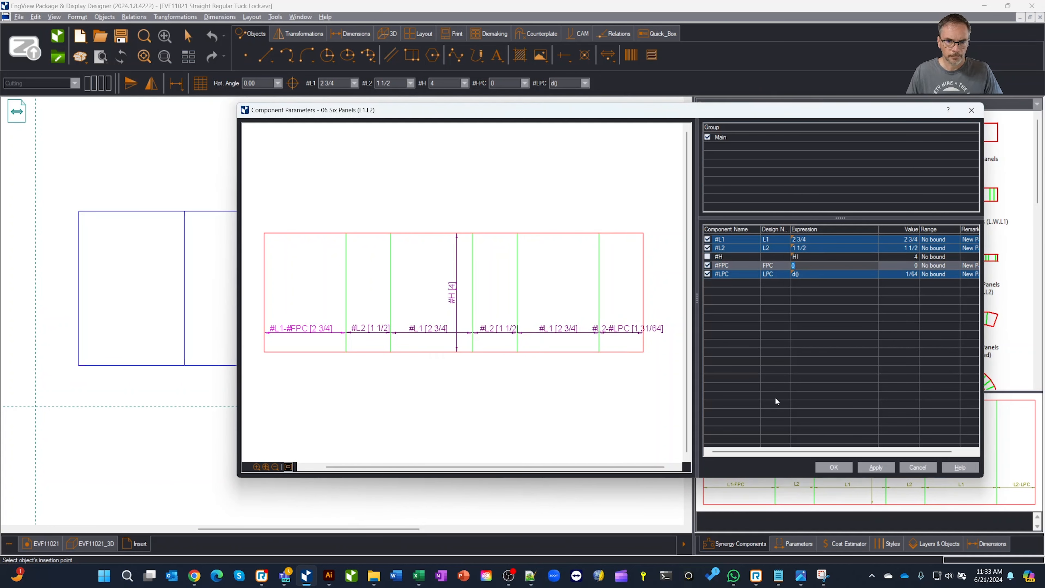
{"action": "left_click", "coordinate": [831, 467]}
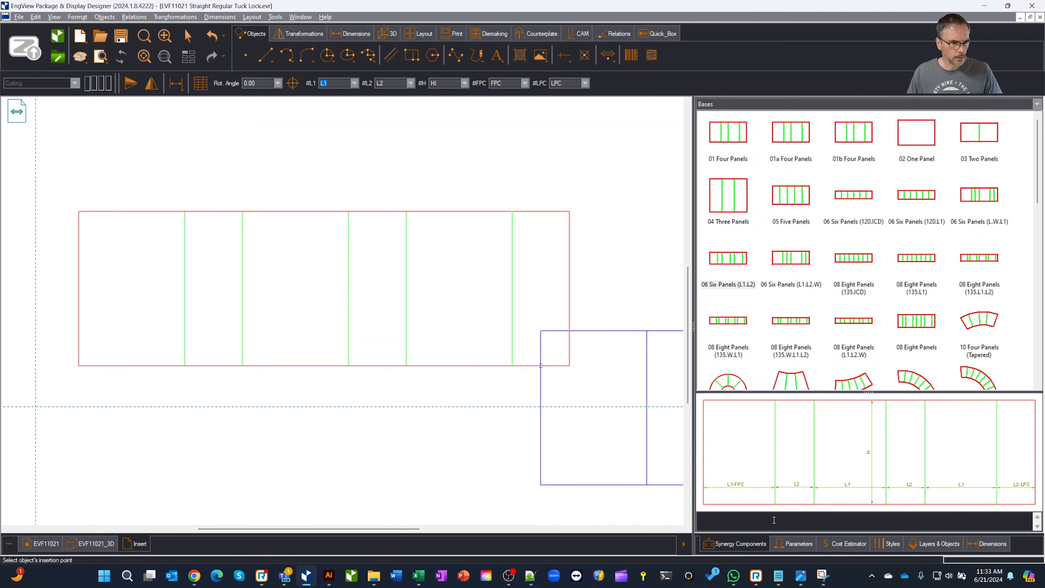
- End component insertion, display the Insert drawing's parameters and select the placed six-panel base
{"action": "left_click", "coordinate": [794, 544]}
{"action": "key", "text": "Escape"}
{"action": "left_click", "coordinate": [189, 36]}
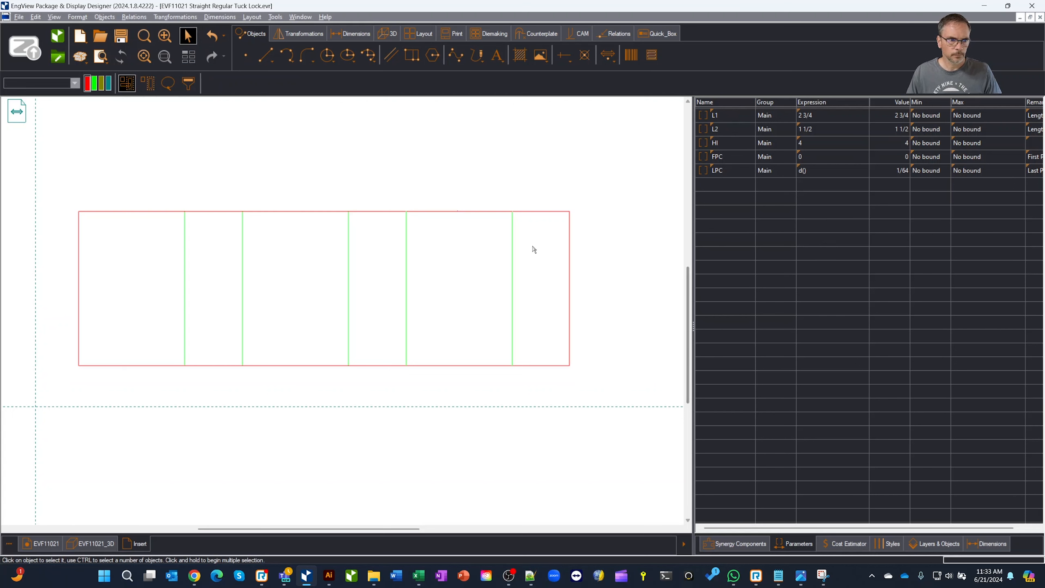
{"action": "left_click", "coordinate": [531, 216]}
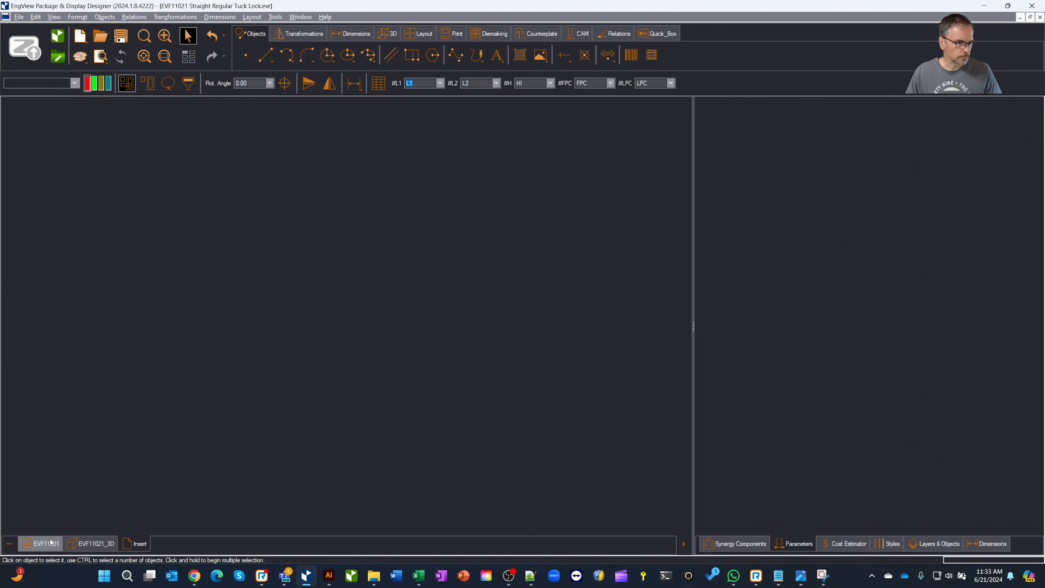
- Make parameters A, B and H of the EVF11021 drawing global, and return to the Insert drawing
{"action": "left_click", "coordinate": [45, 544]}
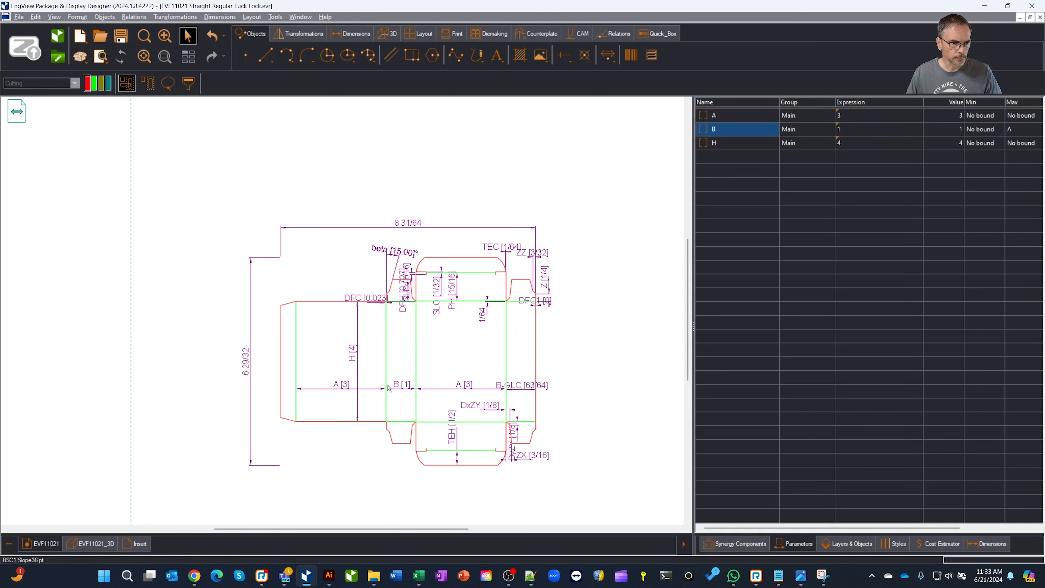
{"action": "left_click", "coordinate": [170, 40]}
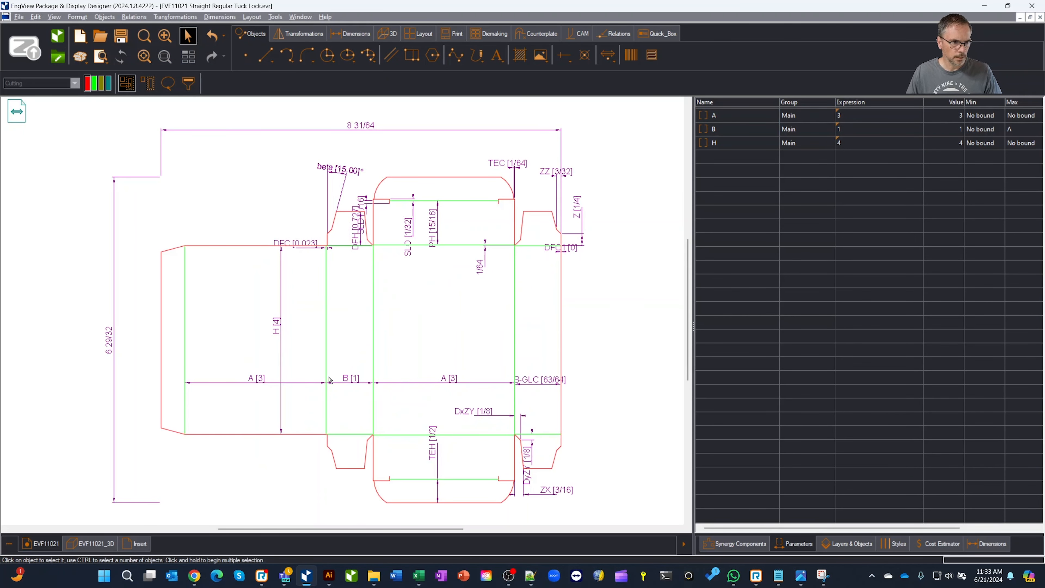
{"action": "left_click", "coordinate": [729, 114]}
{"action": "left_click", "coordinate": [721, 140], "text": "shift"}
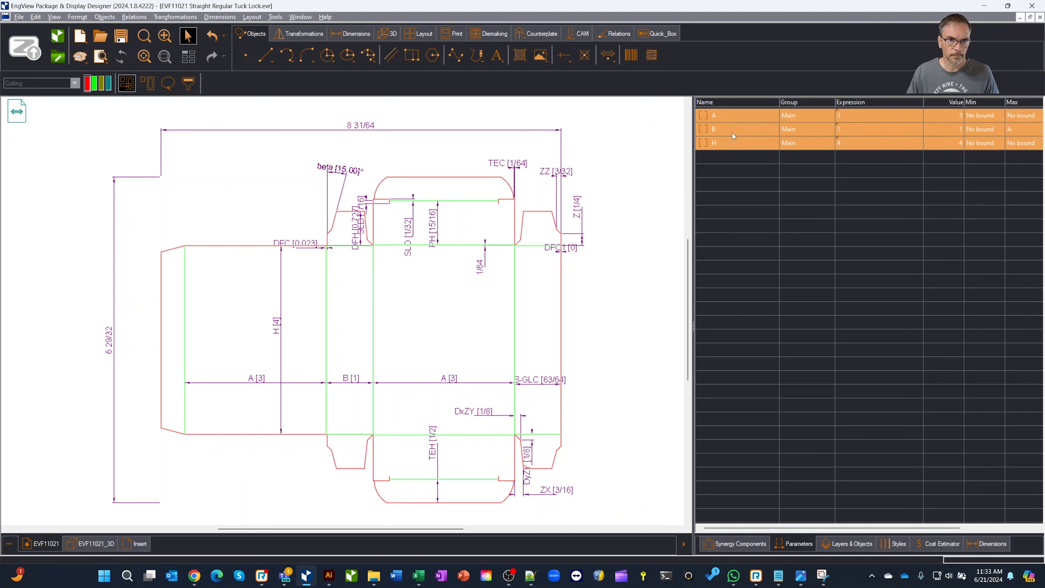
{"action": "right_click", "coordinate": [733, 133]}
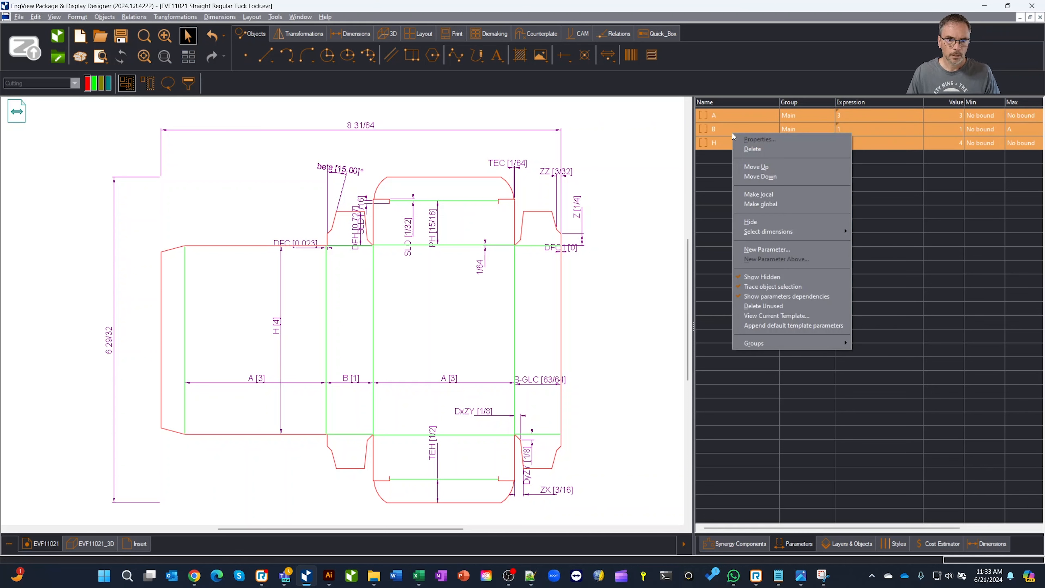
{"action": "left_click", "coordinate": [785, 204]}
{"action": "left_click", "coordinate": [142, 547]}
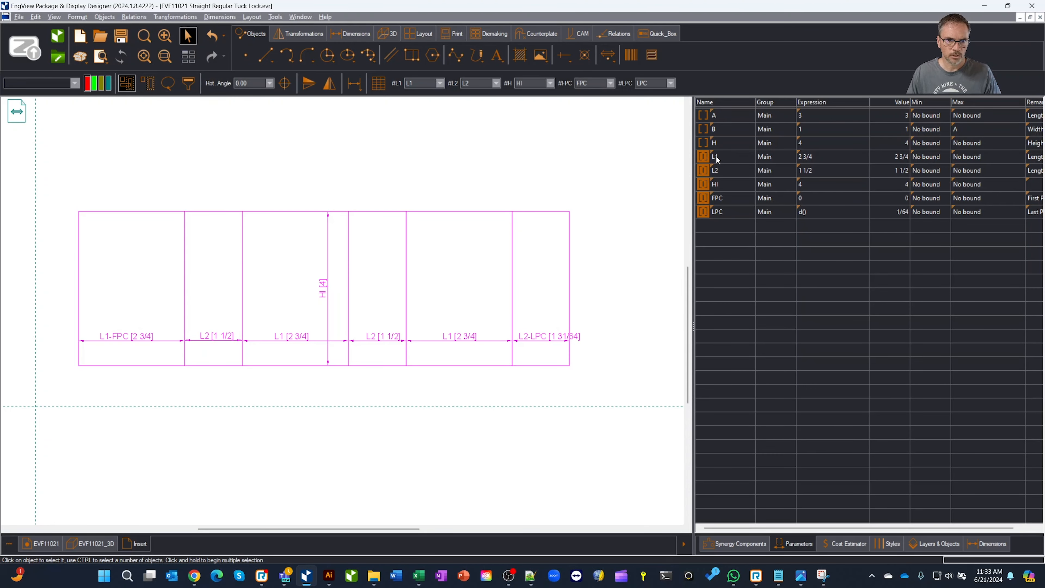
- Review the EVF11021 carton drawing against the Insert drawing and check the 3 bottle box.jpg reference photo
{"action": "left_click", "coordinate": [41, 544]}
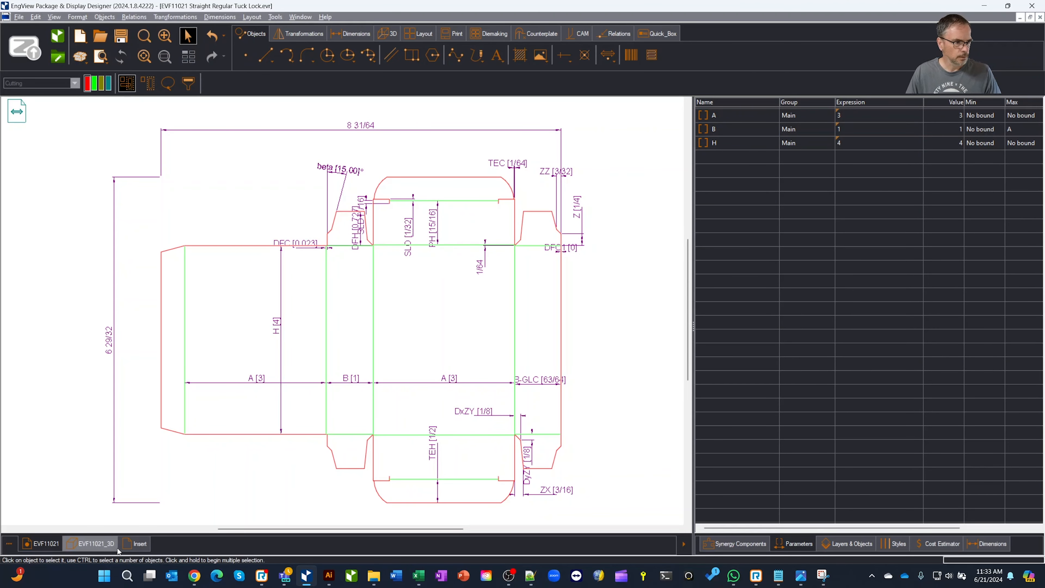
{"action": "left_click", "coordinate": [134, 544]}
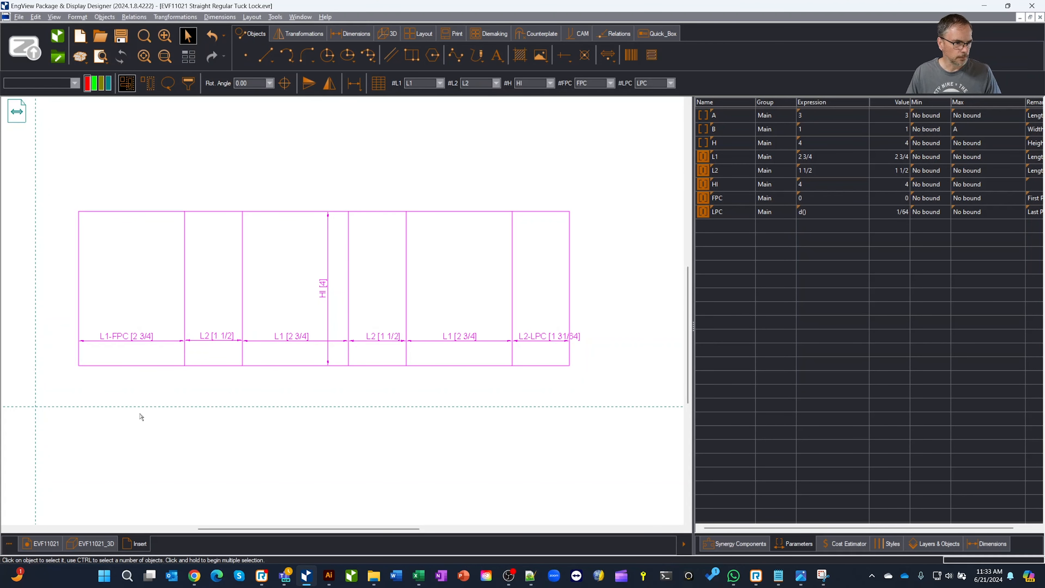
{"action": "left_click", "coordinate": [801, 576]}
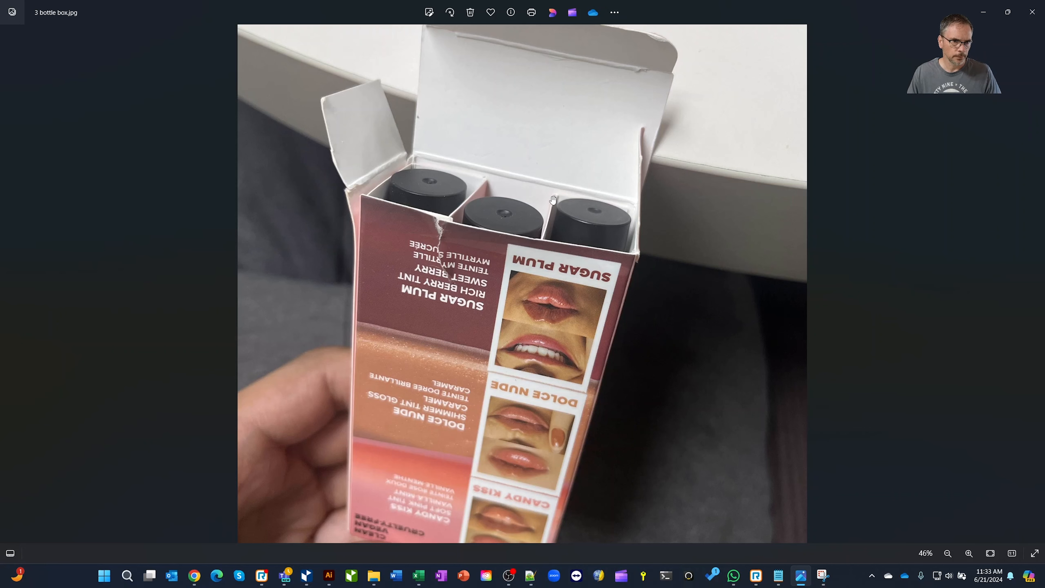
{"action": "left_click", "coordinate": [991, 18]}
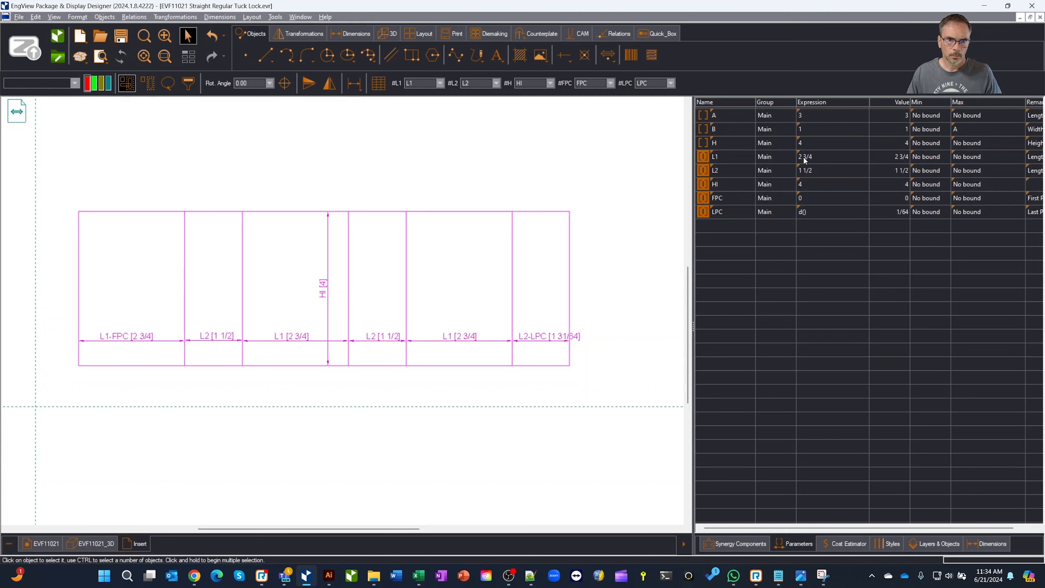
- Set the insert's L1 panel length parameter to the expression B-d()
{"action": "double_click", "coordinate": [822, 156]}
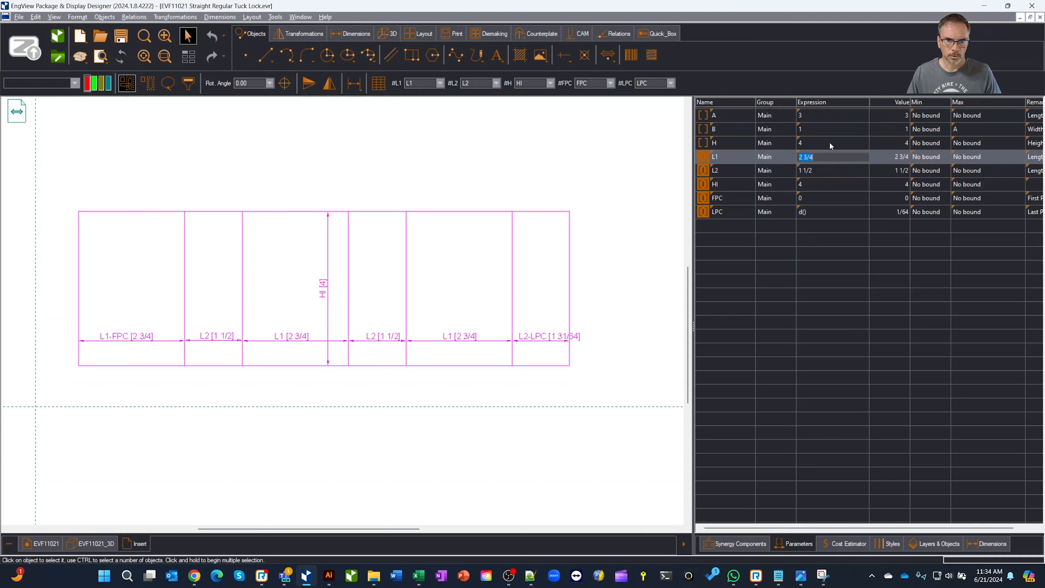
{"action": "type", "text": "B"}
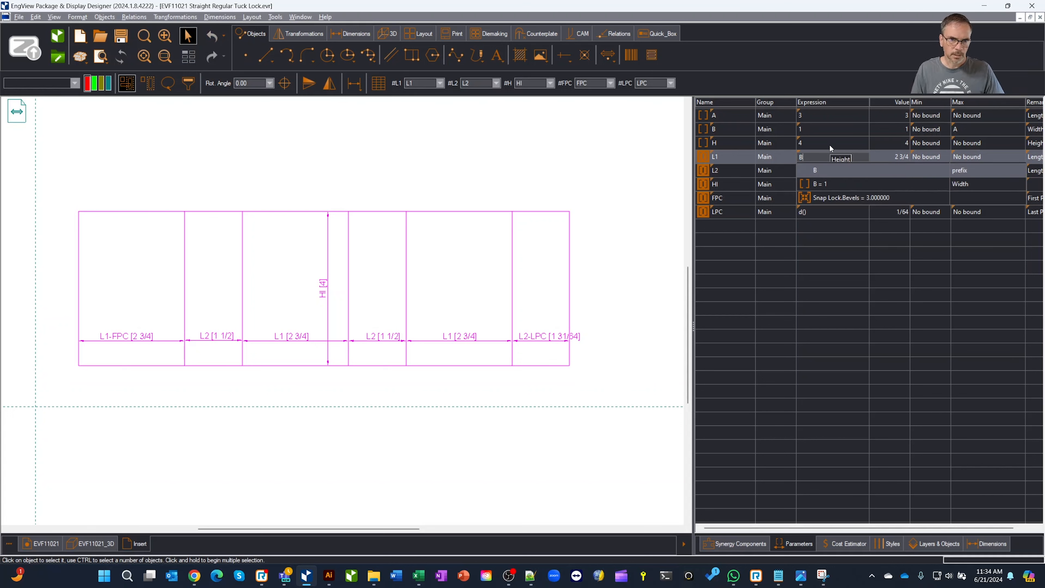
{"action": "type", "text": "-d()"}
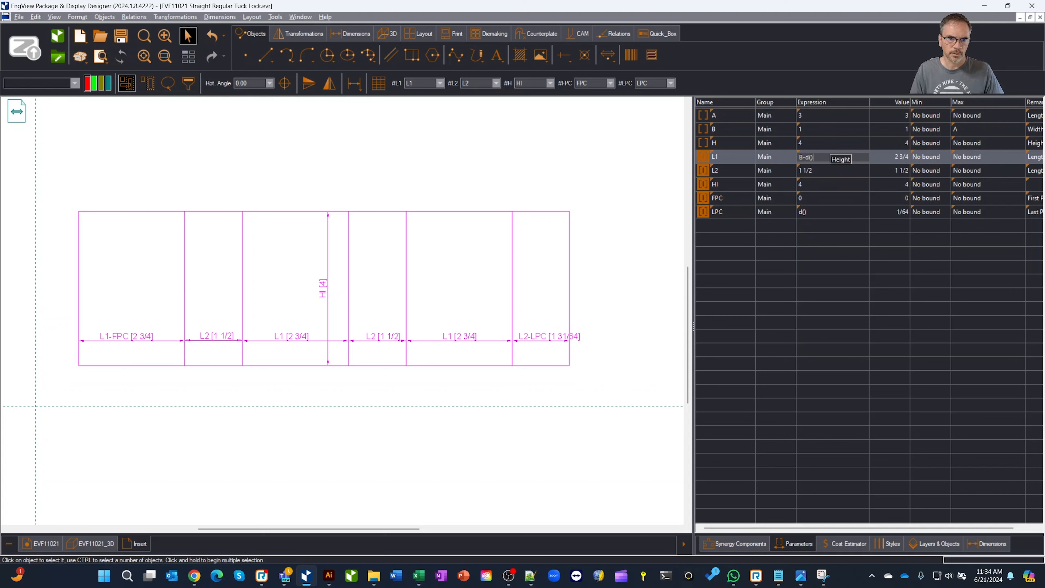
{"action": "key", "text": "Tab"}
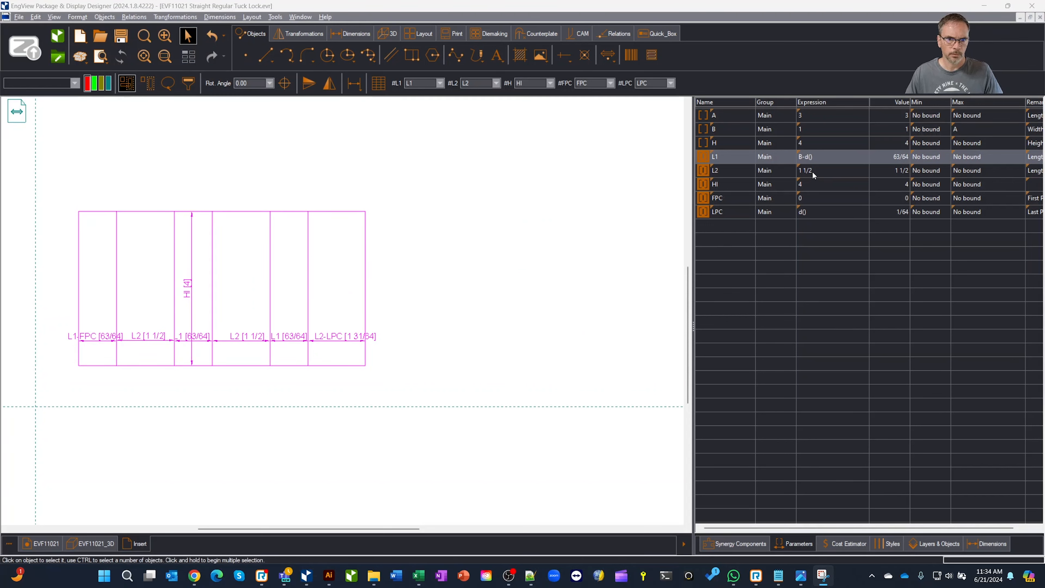
- Set the insert's L2 panel length parameter to the expression A/3-d()
{"action": "double_click", "coordinate": [824, 170]}
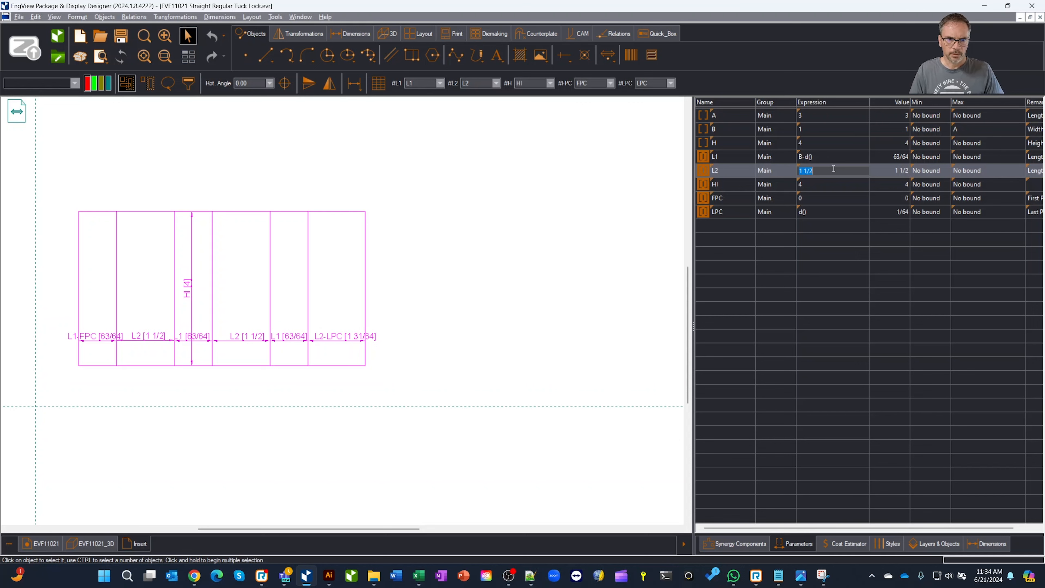
{"action": "type", "text": "A/"}
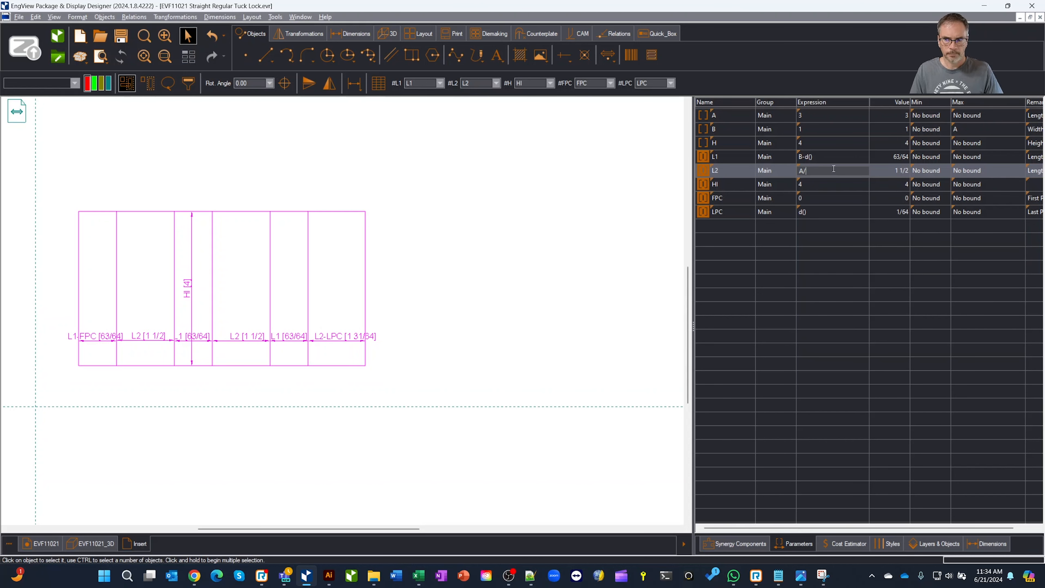
{"action": "type", "text": "3-d()"}
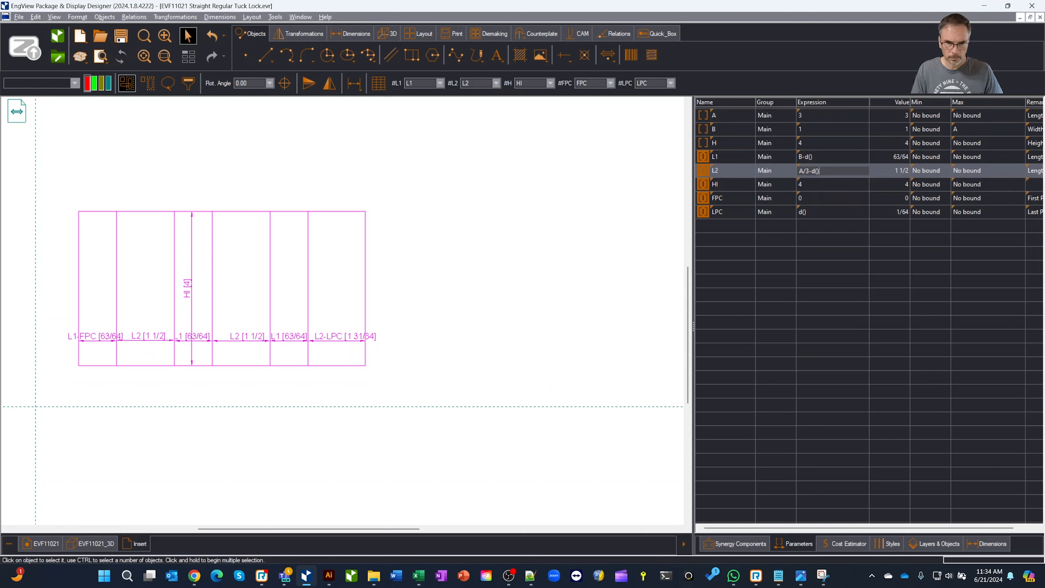
- Set the insert's height parameter HI to the expression H-d() and deselect the six-panel base
{"action": "left_click", "coordinate": [817, 184]}
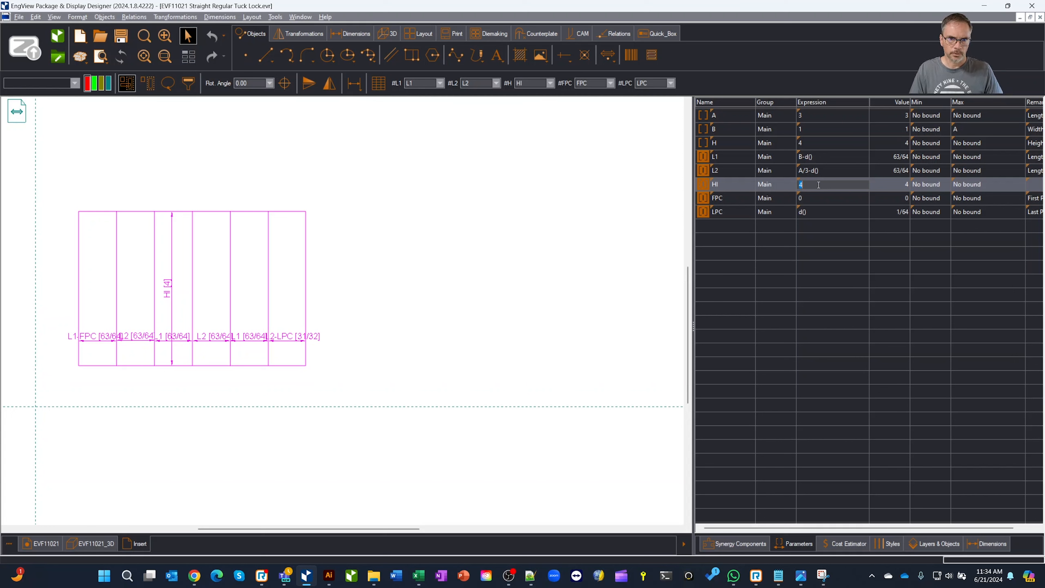
{"action": "type", "text": "H"}
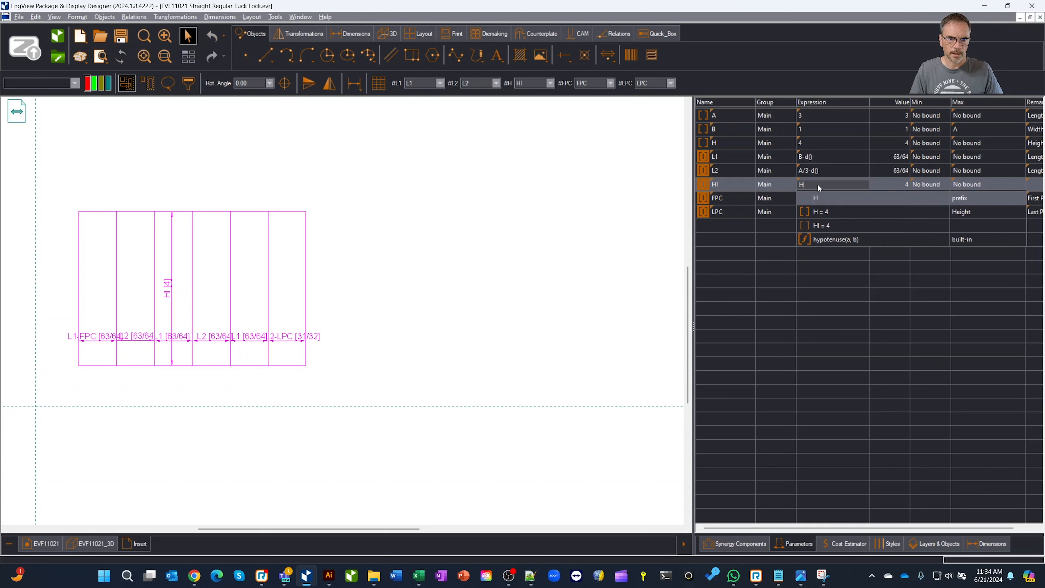
{"action": "type", "text": "-d()"}
{"action": "key", "text": "Tab"}
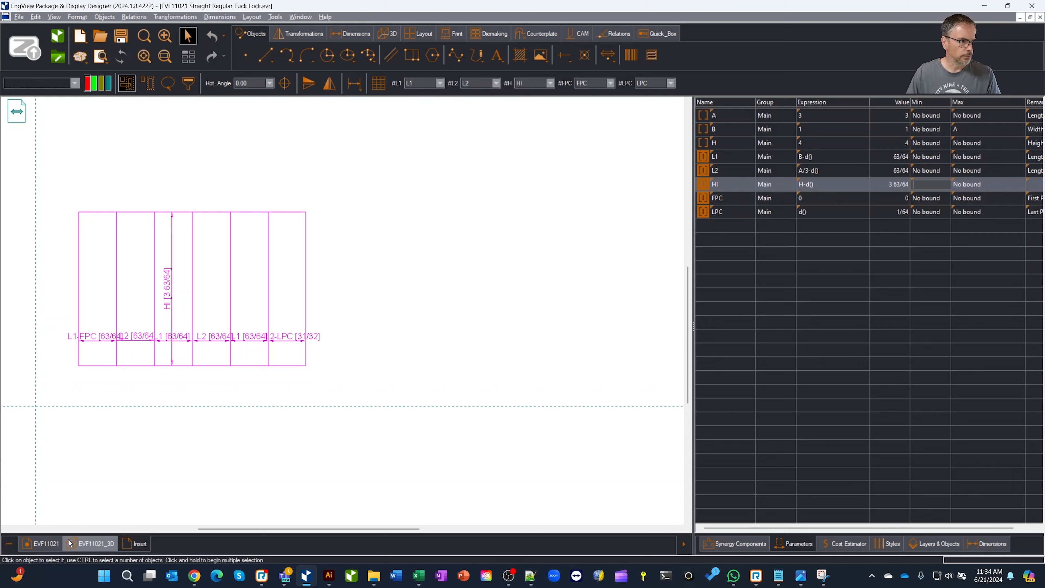
{"action": "left_click", "coordinate": [314, 293]}
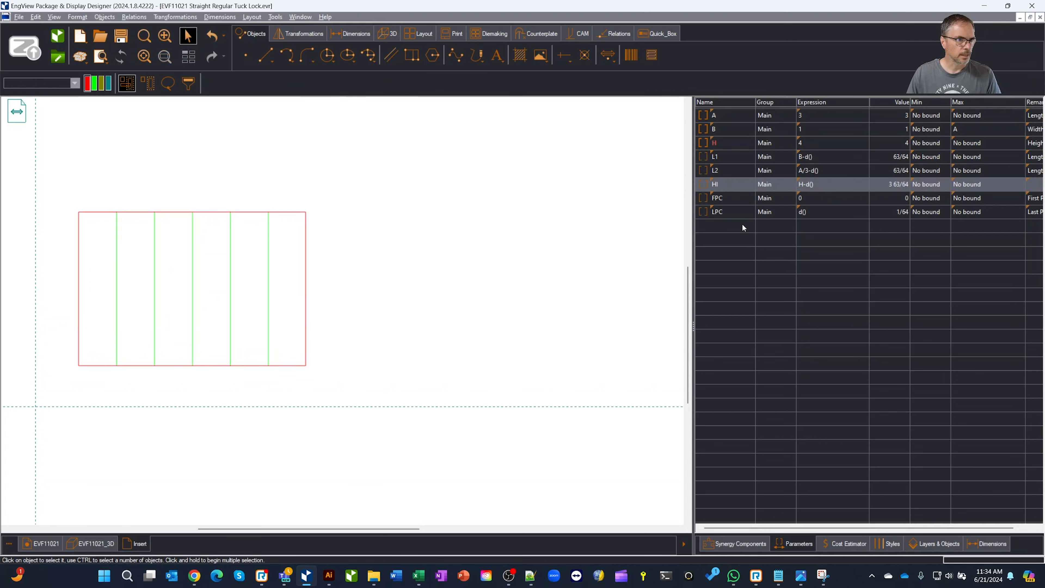
- Create a 3D model from the Insert drawing and view the folded result of Step 1 in its Usage phase
{"action": "left_click", "coordinate": [389, 33]}
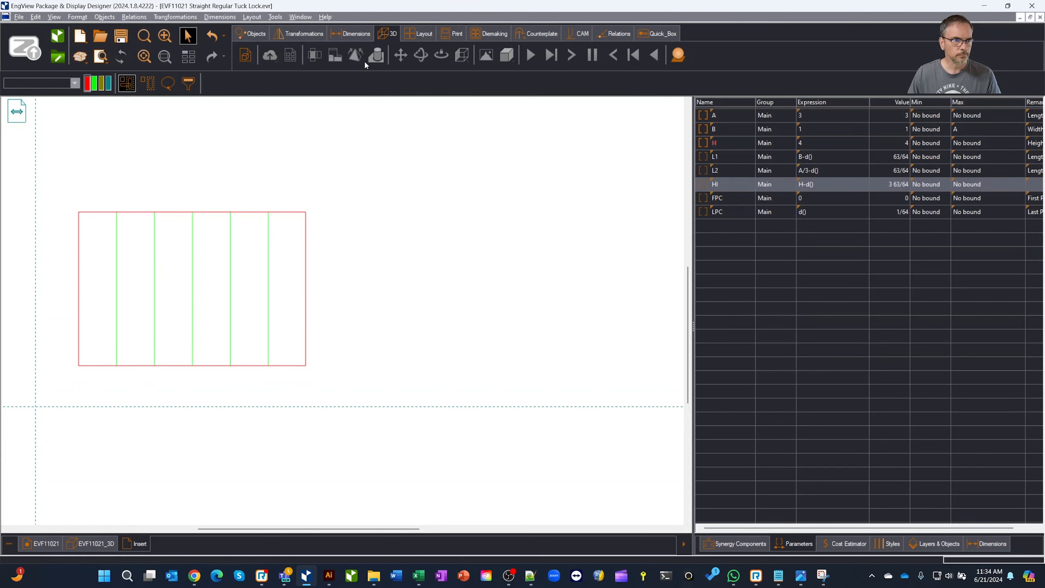
{"action": "left_click", "coordinate": [245, 54]}
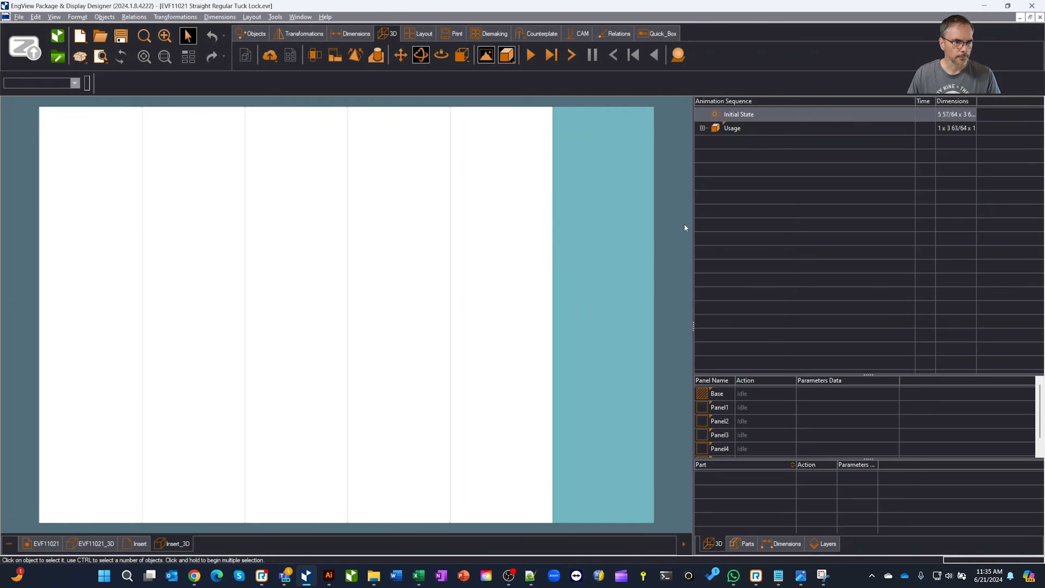
{"action": "left_click", "coordinate": [702, 128]}
{"action": "left_click", "coordinate": [753, 141]}
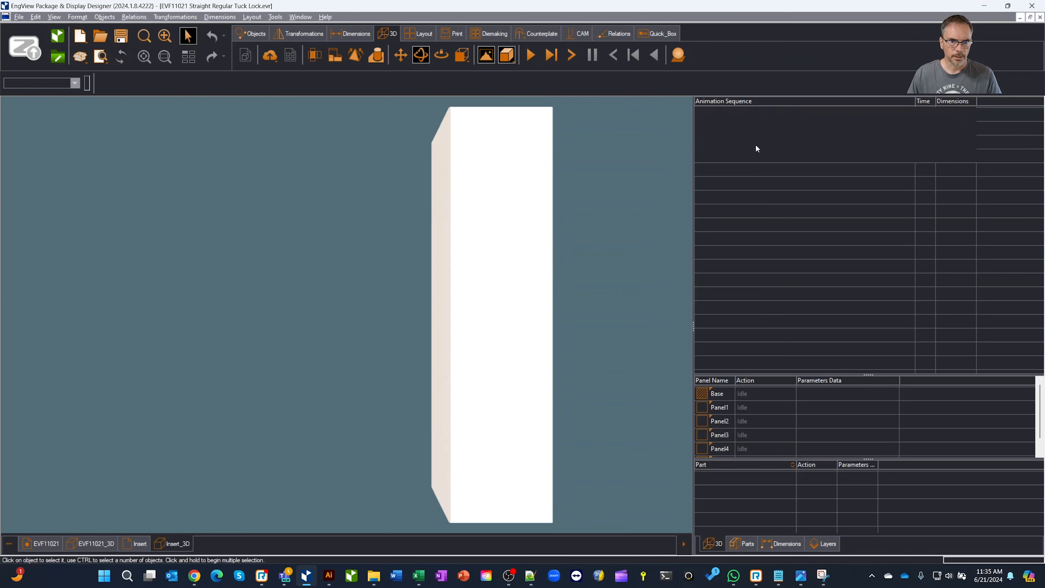
{"action": "left_click_drag", "start_coordinate": [552, 373], "coordinate": [550, 361]}
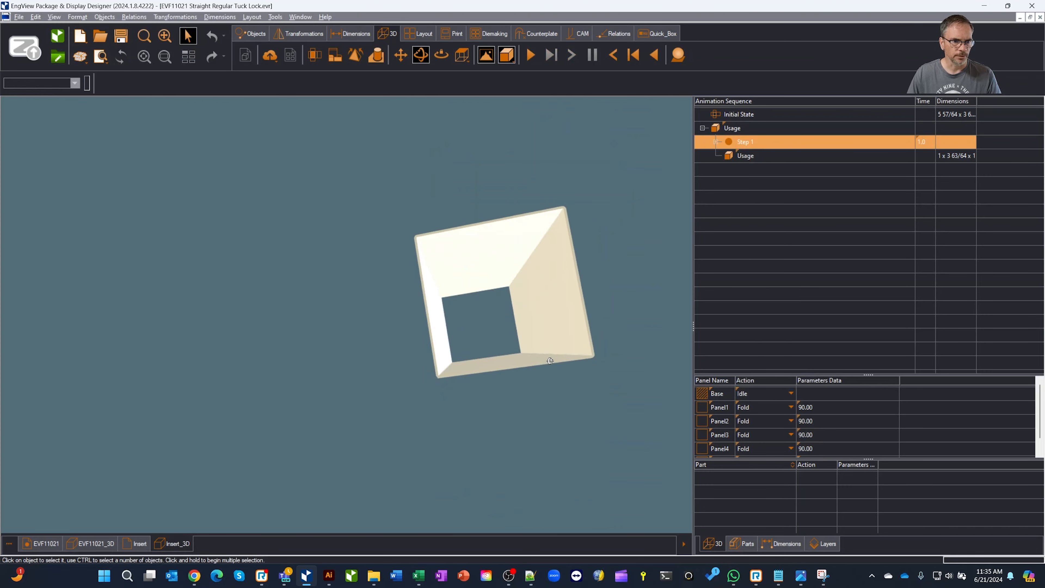
- Delete the default folding step from the Usage phase and add two new empty steps, Step 1 and Step 2
{"action": "right_click", "coordinate": [744, 145]}
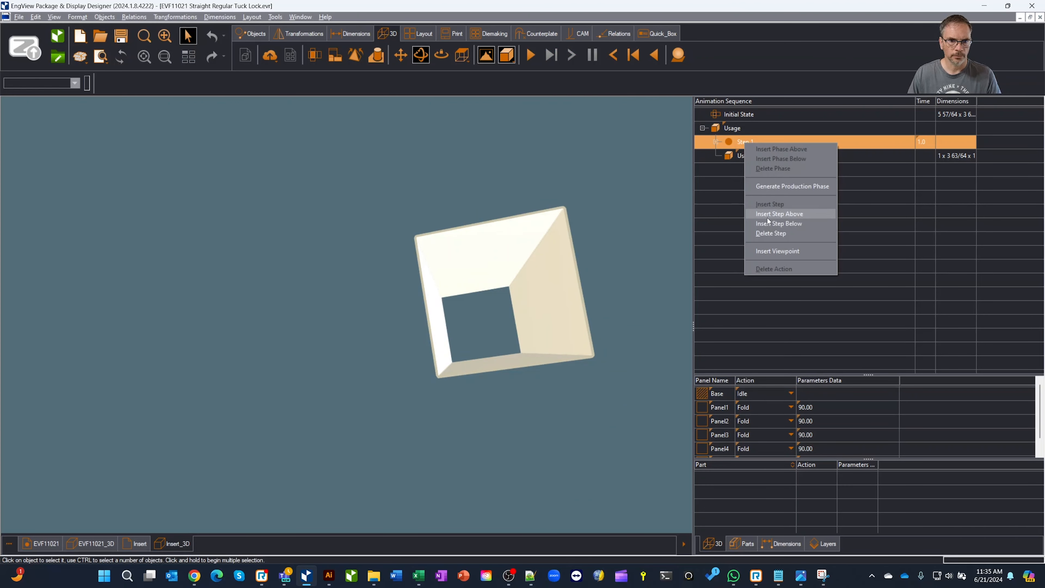
{"action": "left_click", "coordinate": [771, 232]}
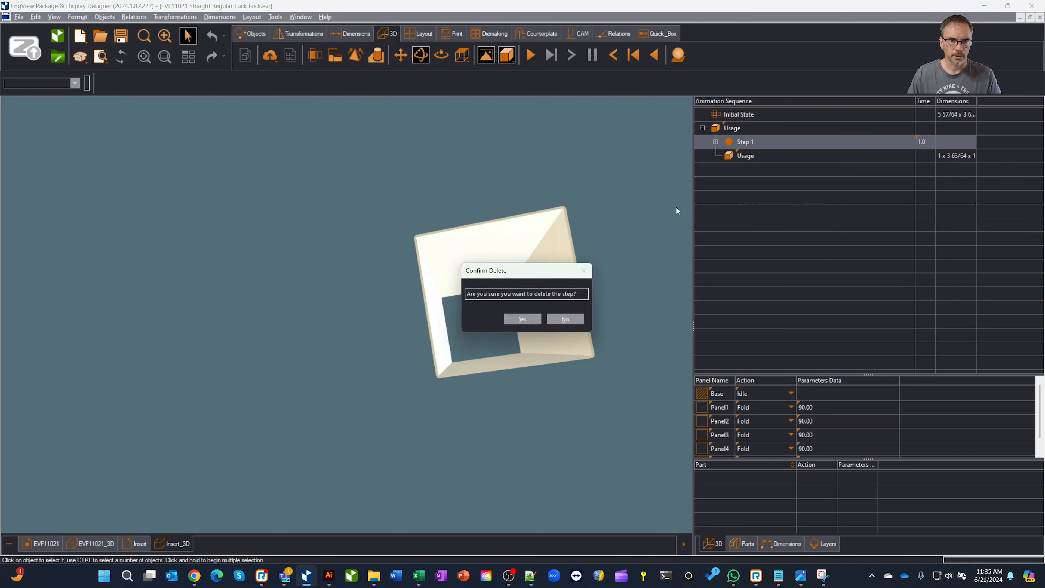
{"action": "left_click", "coordinate": [522, 320]}
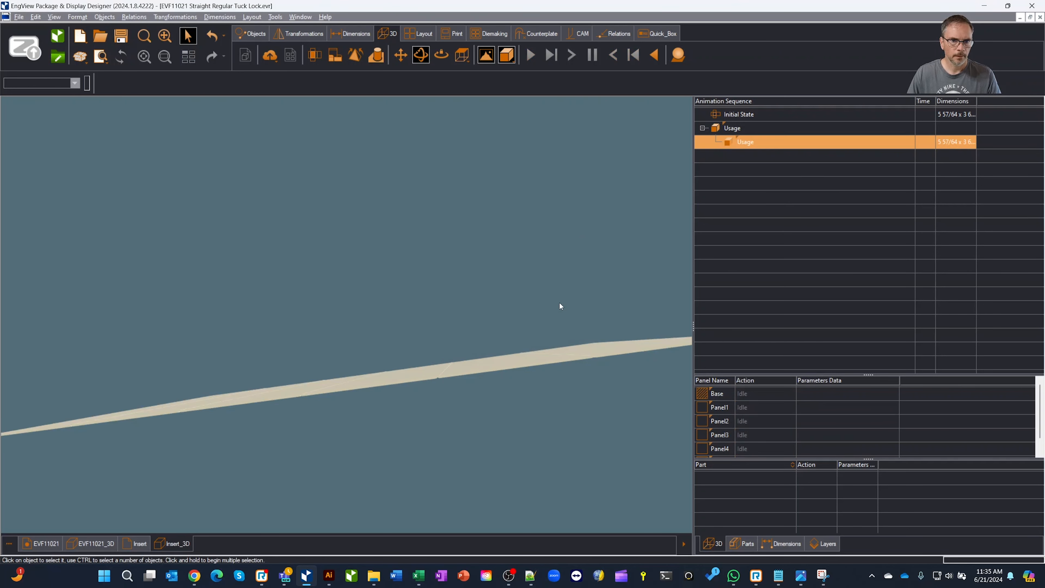
{"action": "right_click", "coordinate": [745, 128]}
{"action": "left_click", "coordinate": [785, 191]}
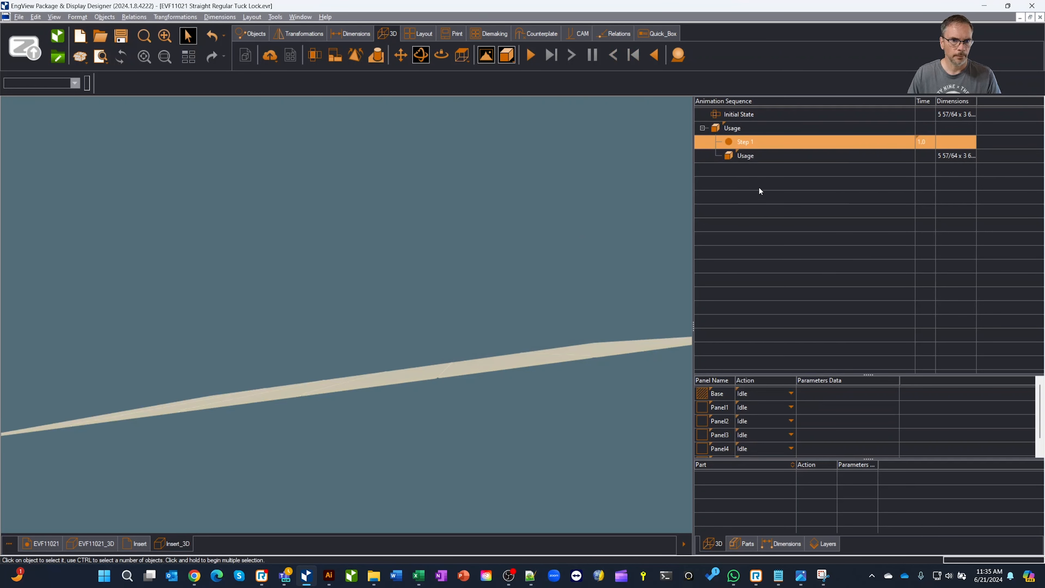
{"action": "right_click", "coordinate": [766, 142]}
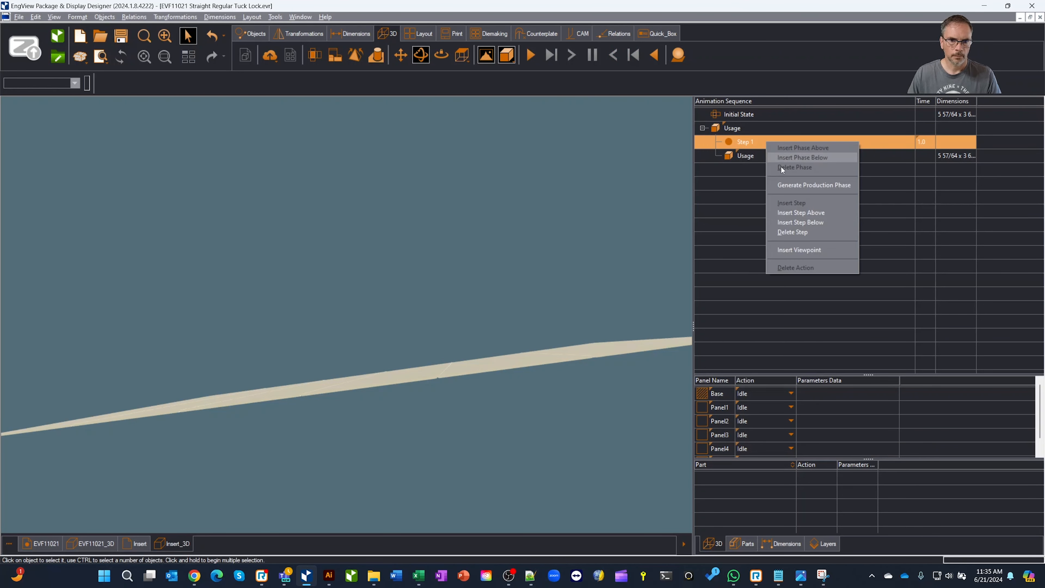
{"action": "left_click", "coordinate": [809, 222]}
{"action": "left_click_drag", "start_coordinate": [625, 232], "coordinate": [636, 277]}
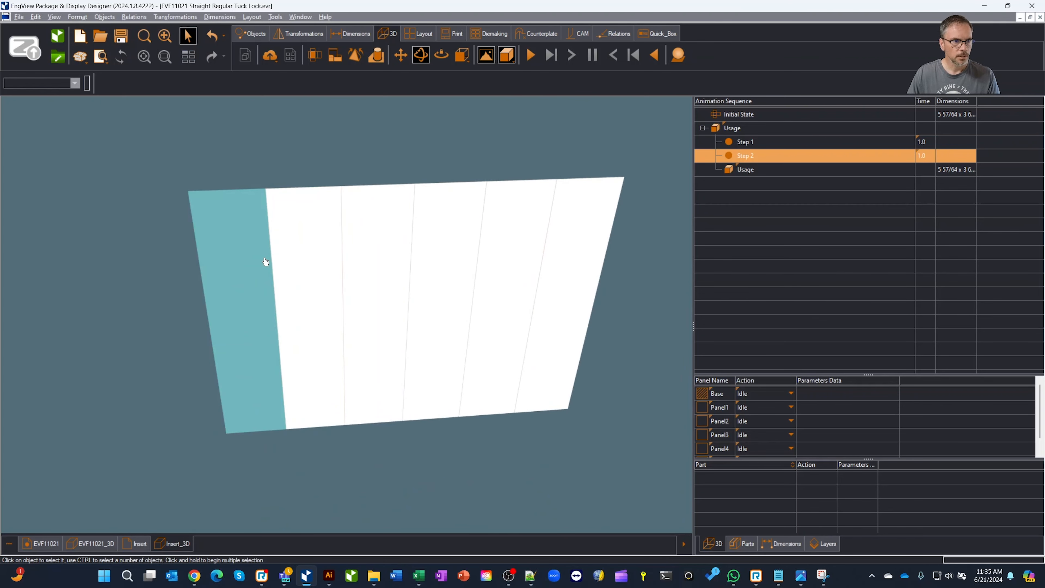
- Make the leftmost end panel of the insert the base panel and fit the whole model in view
{"action": "left_click", "coordinate": [715, 394]}
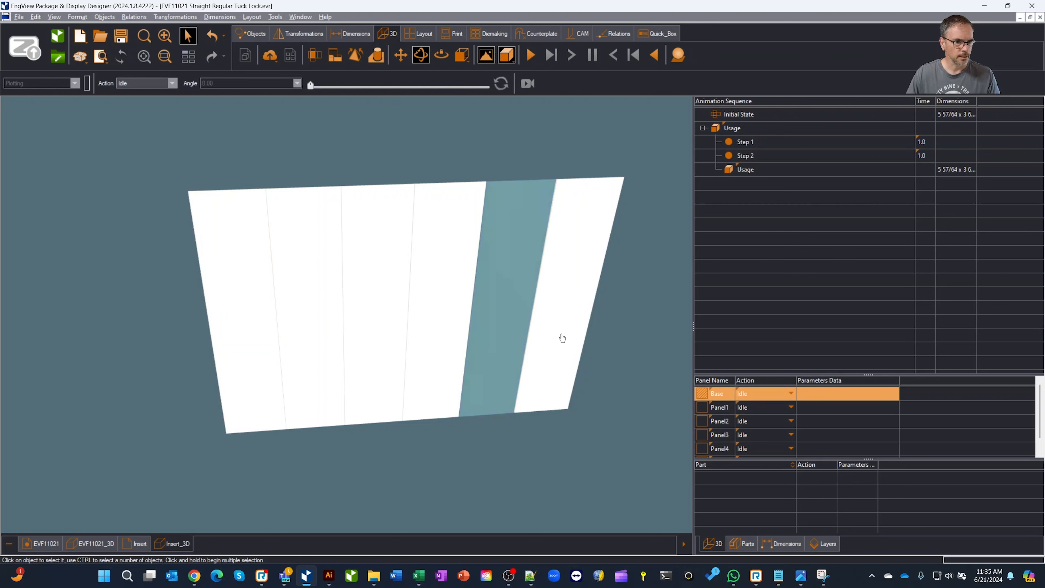
{"action": "left_click", "coordinate": [316, 56]}
{"action": "left_click", "coordinate": [224, 243]}
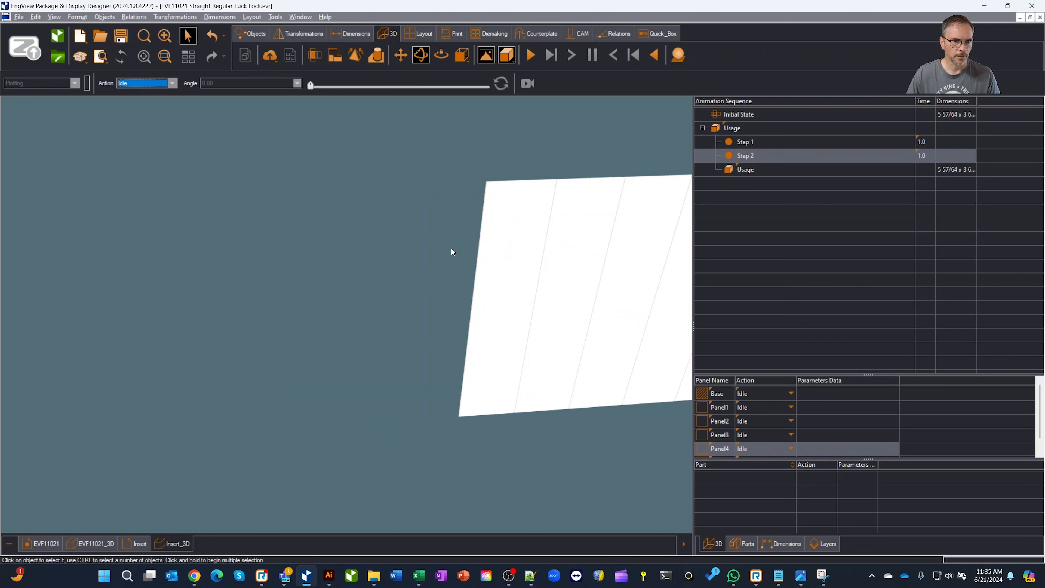
{"action": "left_click", "coordinate": [164, 36]}
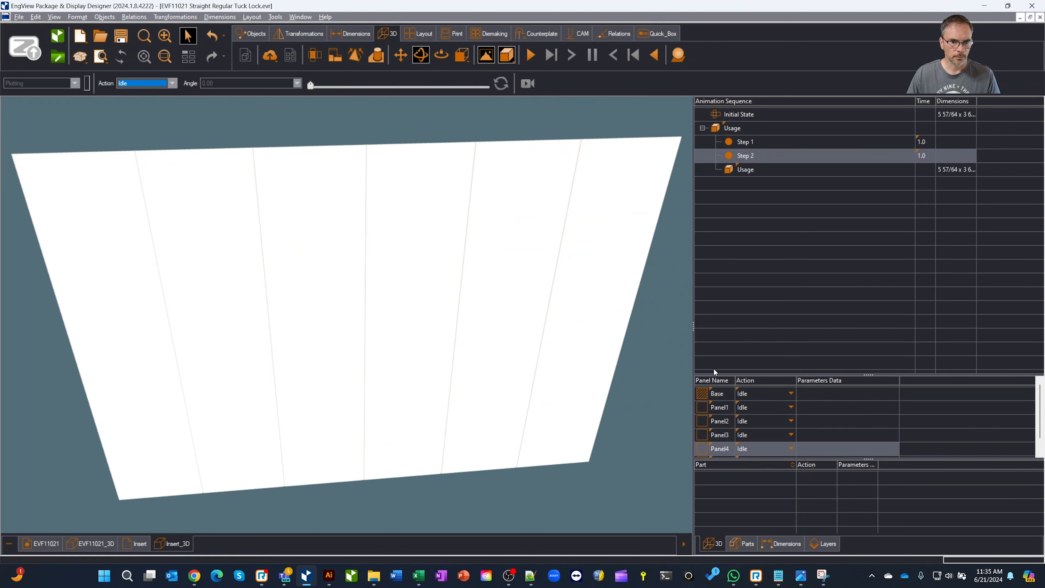
- Highlight the Base entry in the 3D model to check which panel is the base, and clear the selection
{"action": "left_click", "coordinate": [714, 390]}
{"action": "left_click", "coordinate": [716, 394]}
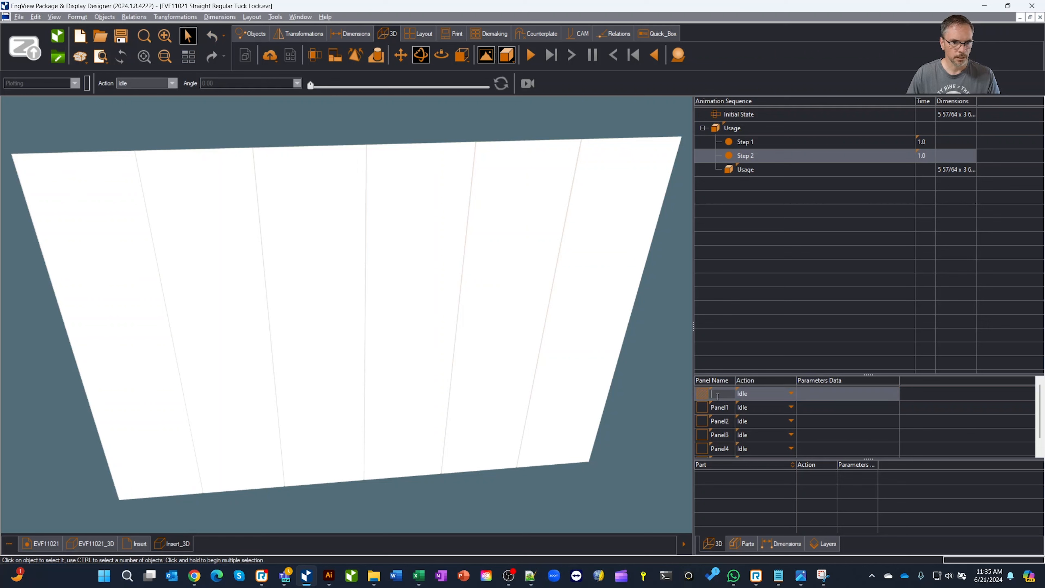
{"action": "left_click", "coordinate": [702, 393]}
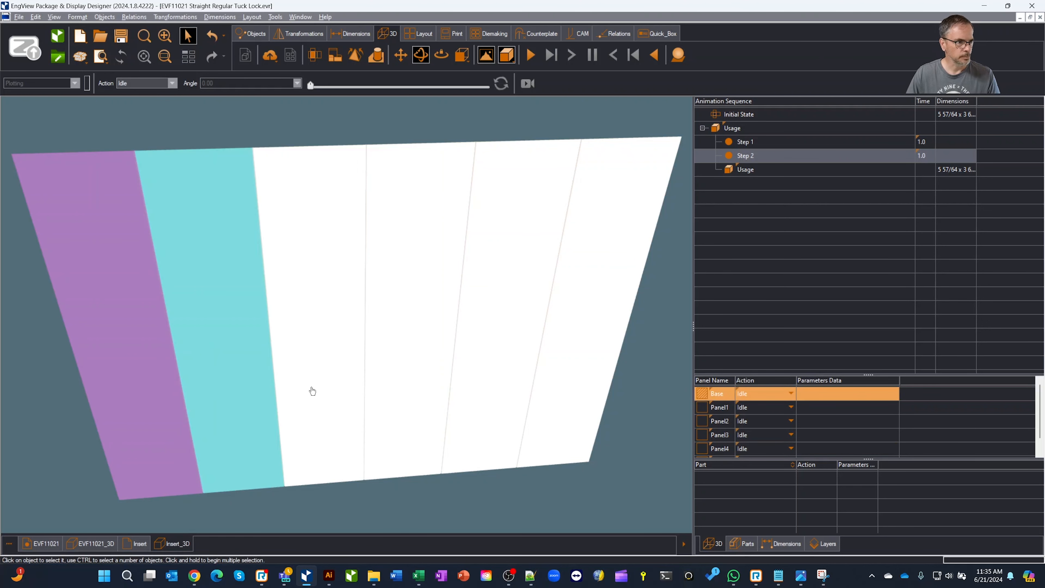
{"action": "left_click", "coordinate": [637, 442]}
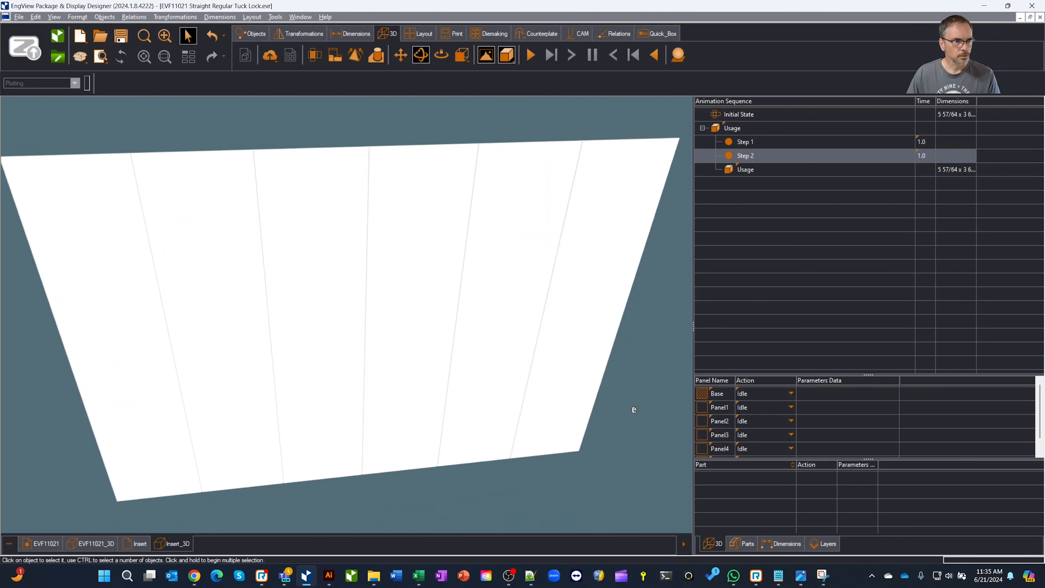
- In Step 1 of the Usage phase, fold Panel1, the panel adjoining the base, to -90 degrees
{"action": "middle_click_drag", "start_coordinate": [582, 414], "coordinate": [632, 402]}
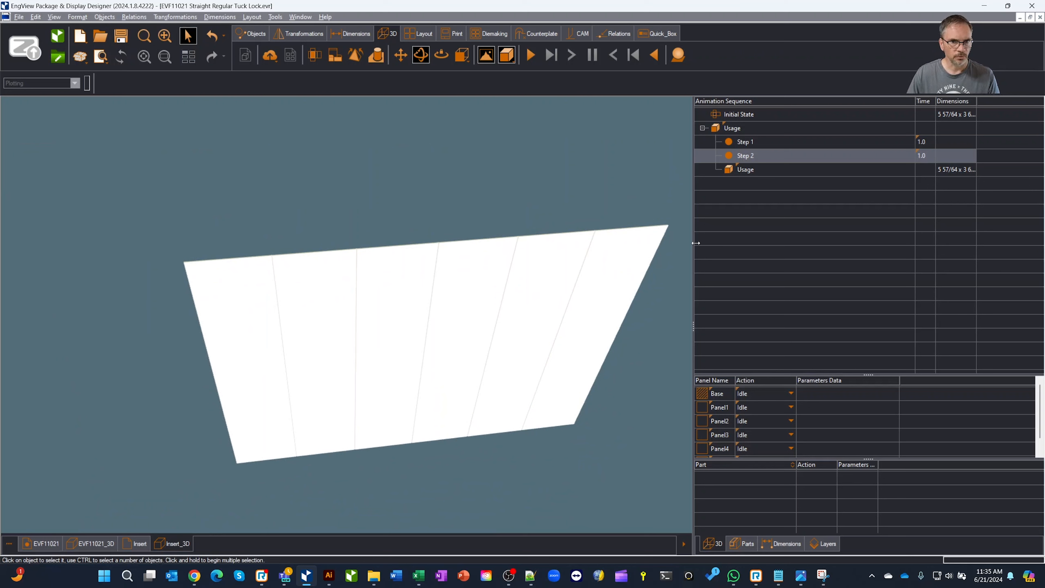
{"action": "left_click", "coordinate": [759, 138]}
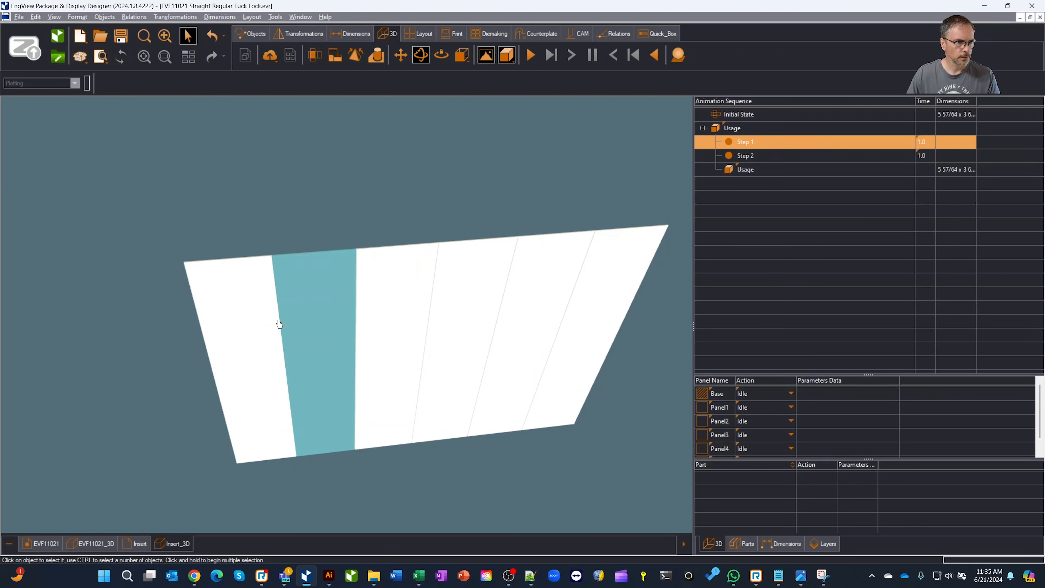
{"action": "left_click", "coordinate": [305, 325]}
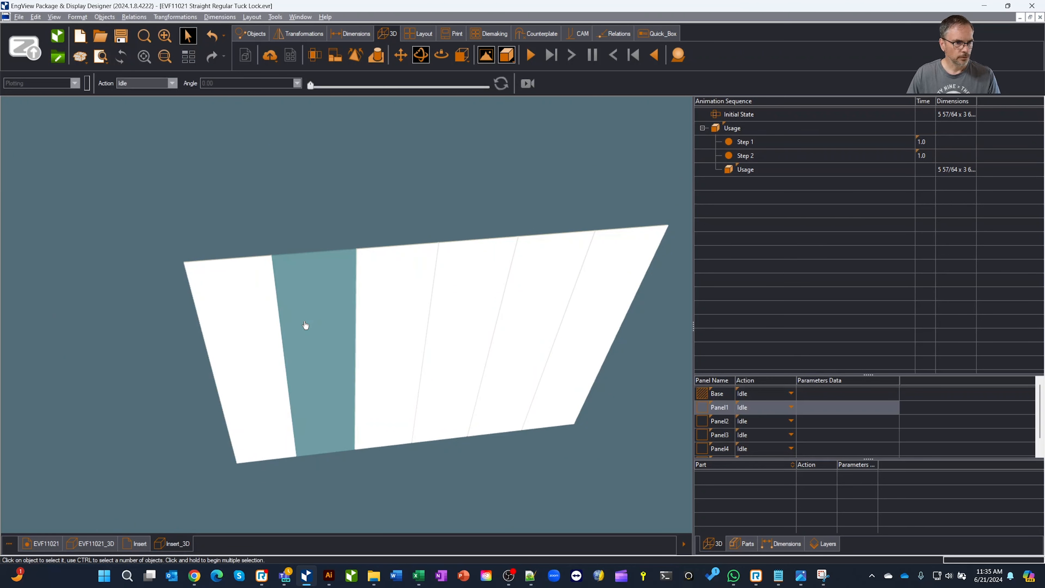
{"action": "left_click", "coordinate": [174, 85]}
{"action": "left_click", "coordinate": [162, 97]}
{"action": "left_click_drag", "start_coordinate": [398, 85], "coordinate": [355, 82]}
- Fold Panel2 of the insert to 90 degrees within Step 1
{"action": "left_click_drag", "start_coordinate": [350, 325], "coordinate": [401, 344]}
{"action": "scroll", "coordinate": [402, 344], "scroll_direction": "up", "scroll_amount": 1}
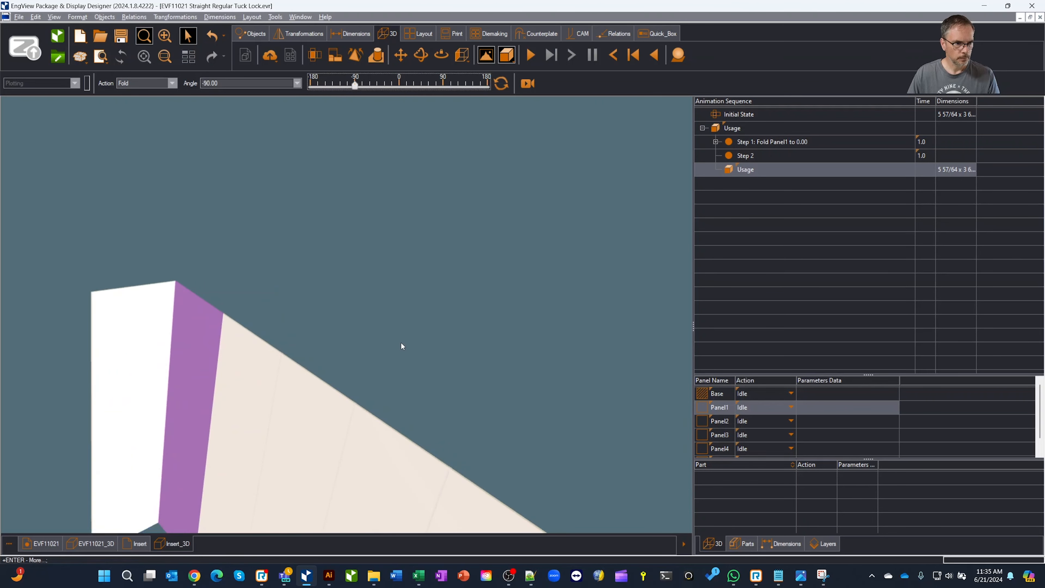
{"action": "scroll", "coordinate": [417, 371], "scroll_direction": "down", "scroll_amount": 2}
{"action": "middle_click_drag", "start_coordinate": [417, 371], "coordinate": [489, 377]}
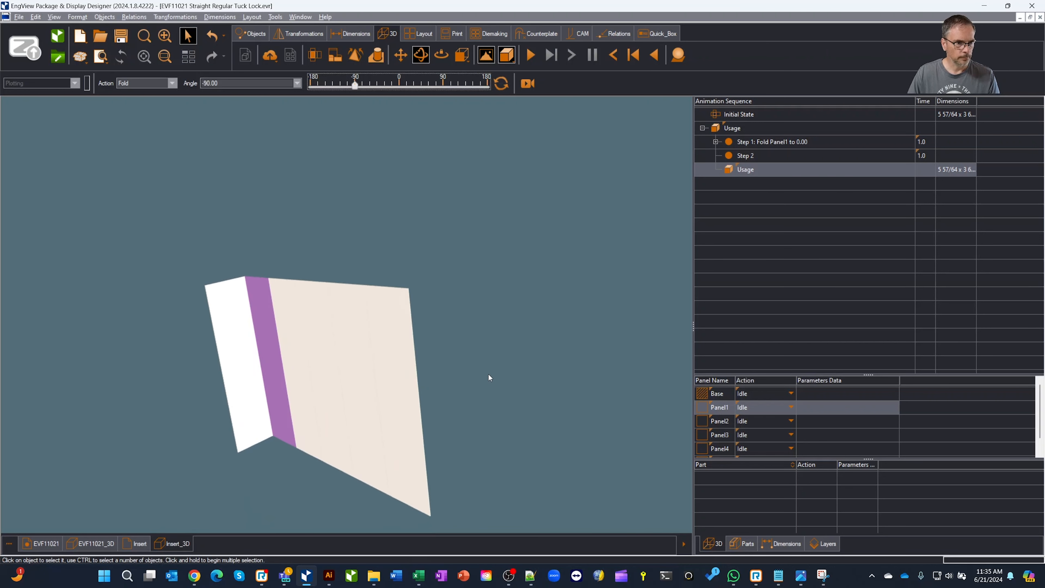
{"action": "scroll", "coordinate": [491, 368], "scroll_direction": "up", "scroll_amount": 1}
{"action": "scroll", "coordinate": [498, 364], "scroll_direction": "down", "scroll_amount": 1}
{"action": "scroll", "coordinate": [504, 356], "scroll_direction": "up", "scroll_amount": 1}
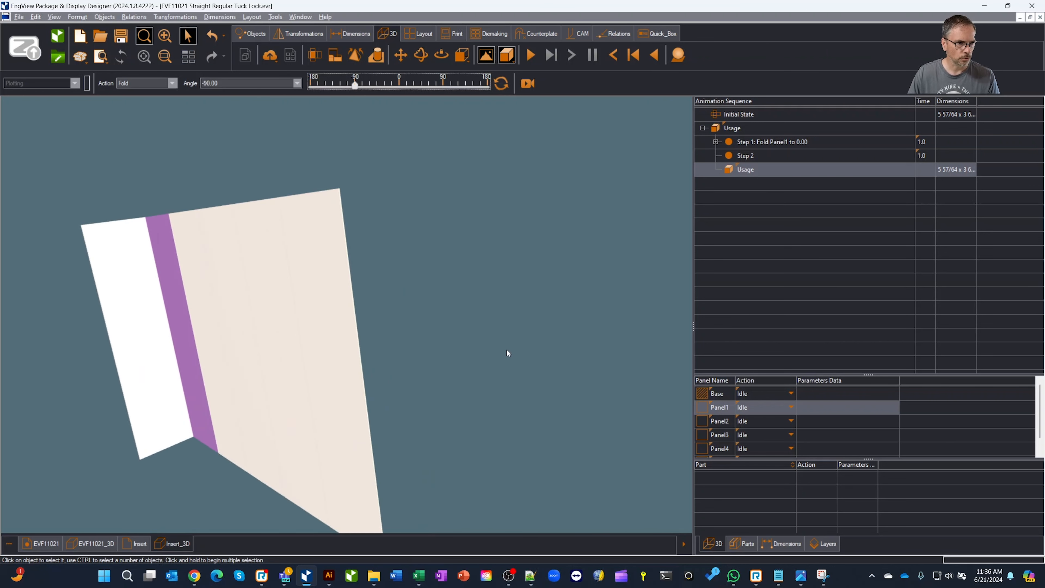
{"action": "scroll", "coordinate": [507, 349], "scroll_direction": "down", "scroll_amount": 1}
{"action": "middle_click_drag", "start_coordinate": [460, 315], "coordinate": [527, 355]}
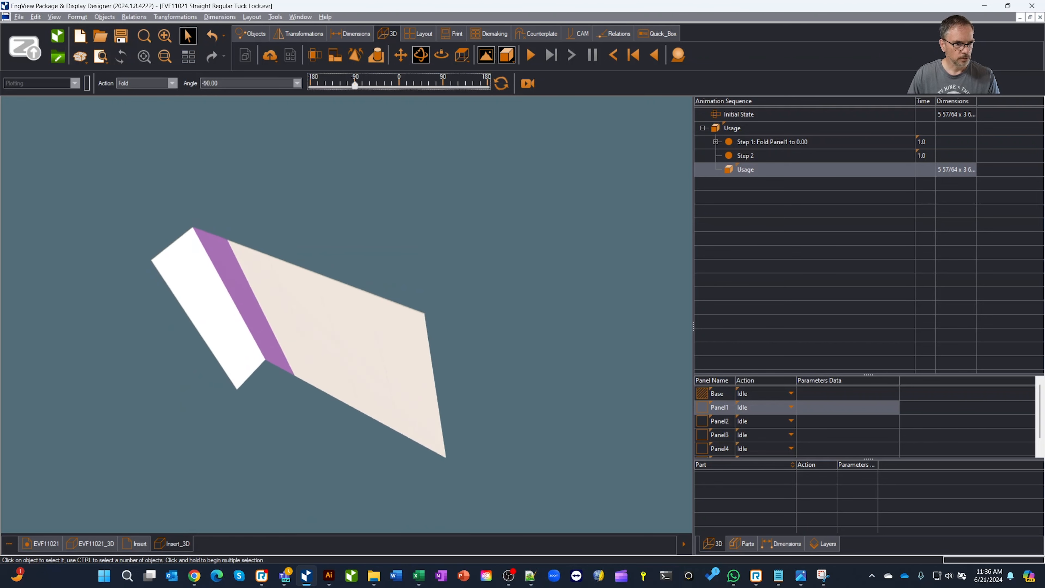
{"action": "left_click", "coordinate": [257, 285]}
{"action": "left_click", "coordinate": [172, 84]}
{"action": "left_click", "coordinate": [157, 95]}
{"action": "left_click_drag", "start_coordinate": [399, 85], "coordinate": [384, 85]}
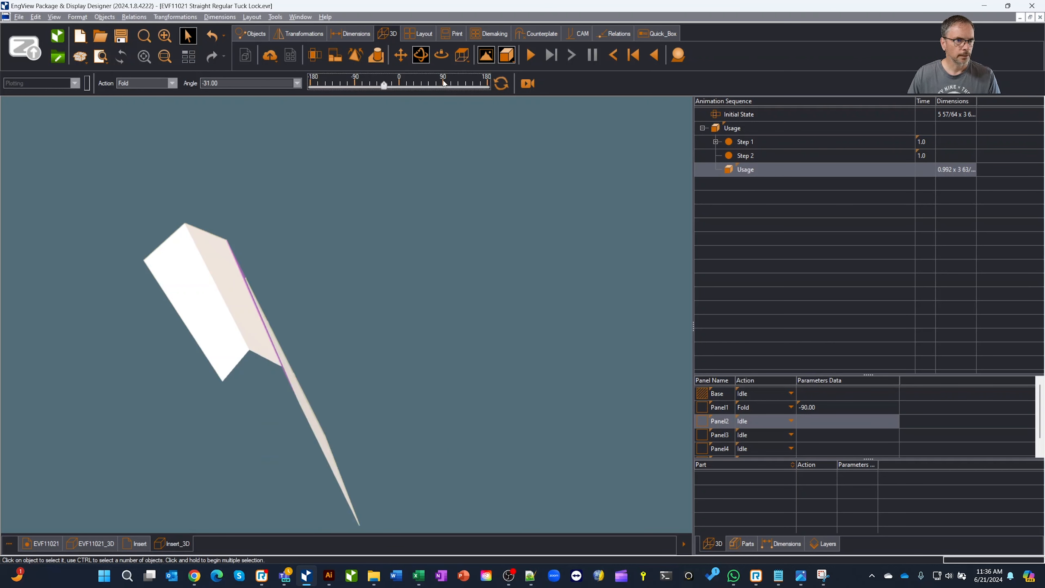
{"action": "left_click", "coordinate": [443, 84]}
- Fold Panel3 of the insert to 90 degrees within Step 1
{"action": "left_click", "coordinate": [285, 205]}
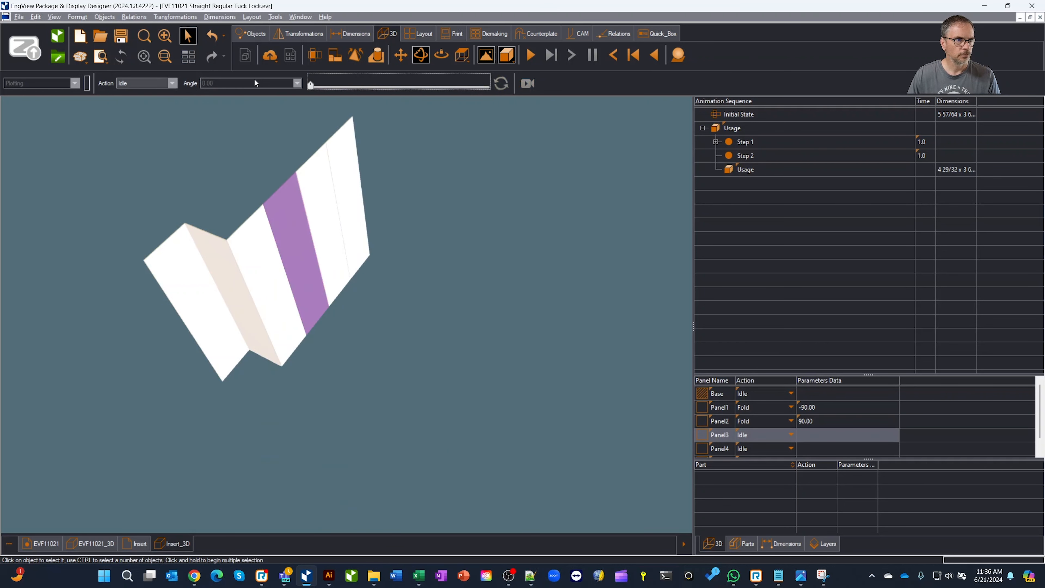
{"action": "left_click", "coordinate": [172, 83]}
{"action": "left_click", "coordinate": [153, 97]}
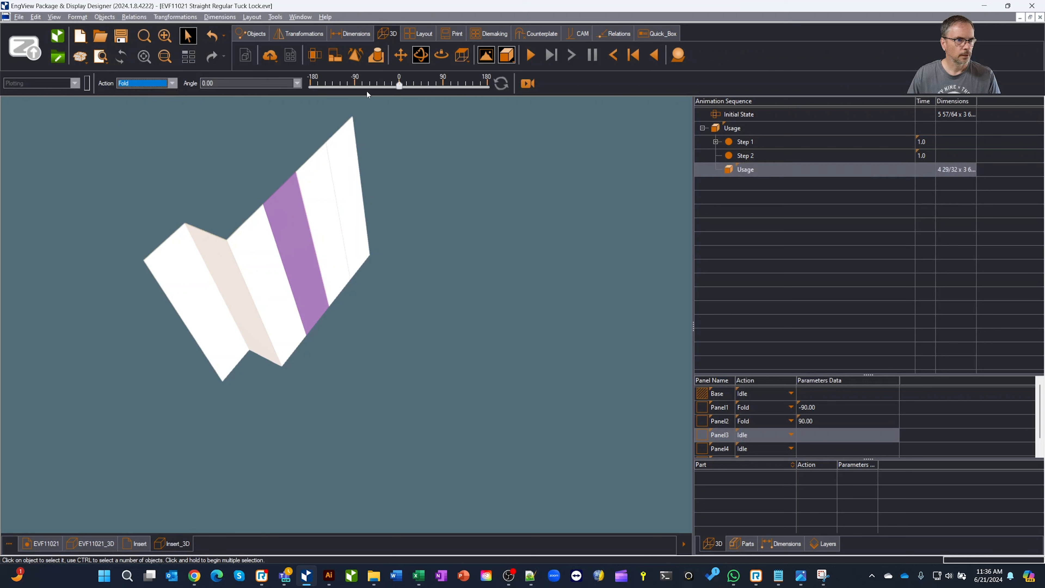
{"action": "left_click", "coordinate": [443, 81]}
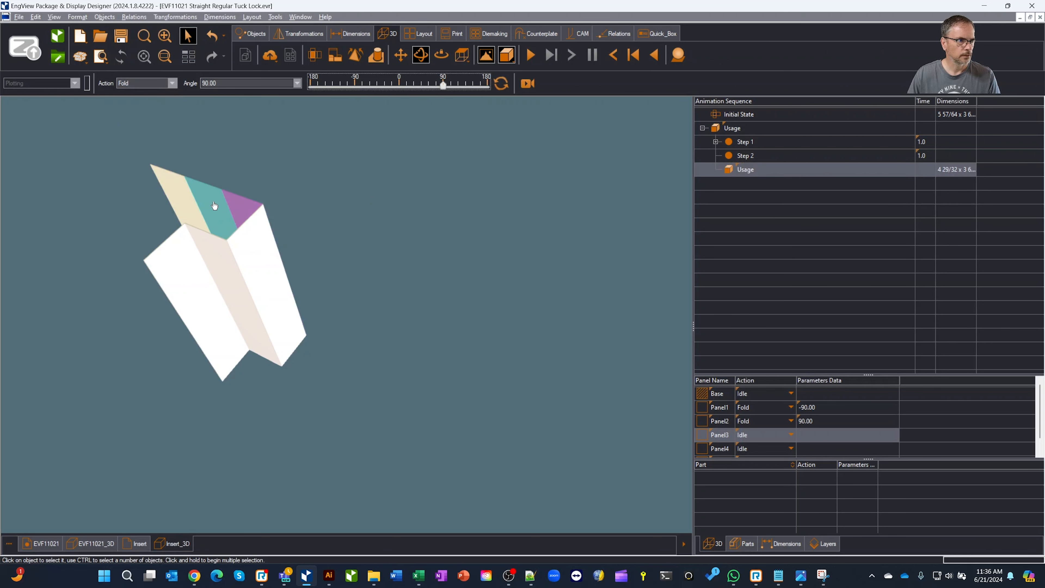
- Fold Panel4 of the insert to -90 degrees within Step 1
{"action": "left_click", "coordinate": [210, 206]}
{"action": "left_click", "coordinate": [156, 83]}
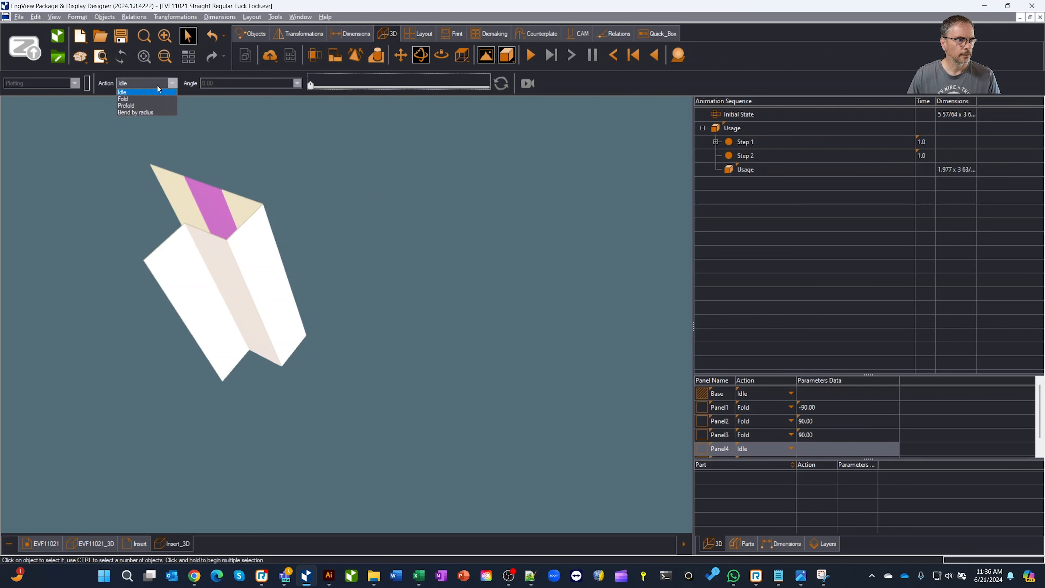
{"action": "left_click", "coordinate": [148, 96]}
{"action": "left_click", "coordinate": [354, 79]}
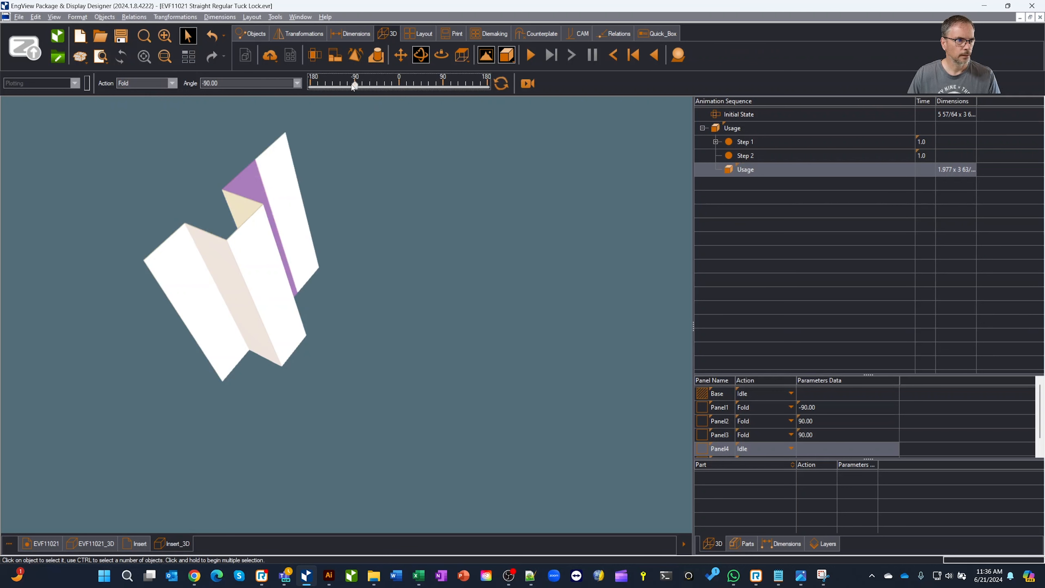
- Fold the insert's last panel, adjoining Panel4, to -90 degrees within Step 1
{"action": "left_click", "coordinate": [282, 167]}
{"action": "left_click", "coordinate": [156, 84]}
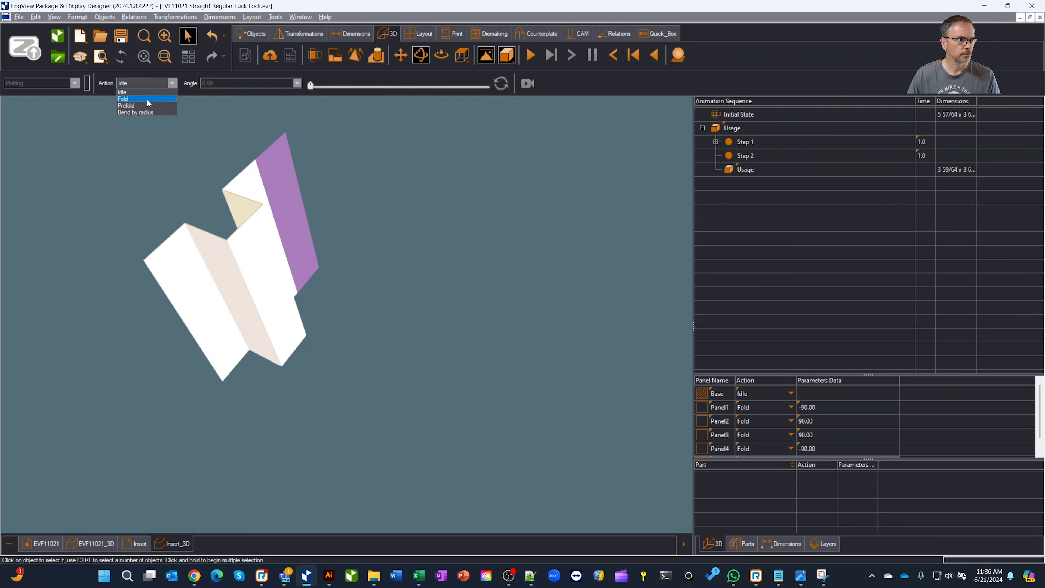
{"action": "left_click", "coordinate": [147, 99]}
{"action": "left_click", "coordinate": [355, 86]}
- Add a new animation step above Step 1 in the Usage phase
{"action": "middle_click_drag", "start_coordinate": [366, 111], "coordinate": [416, 212]}
{"action": "left_click", "coordinate": [745, 142]}
{"action": "right_click", "coordinate": [751, 141]}
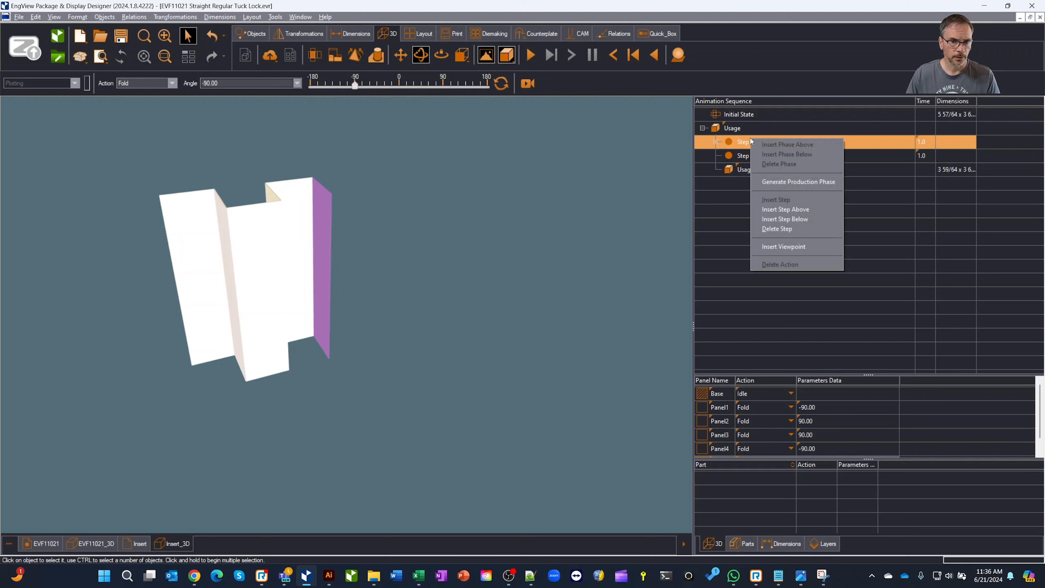
{"action": "left_click", "coordinate": [807, 211]}
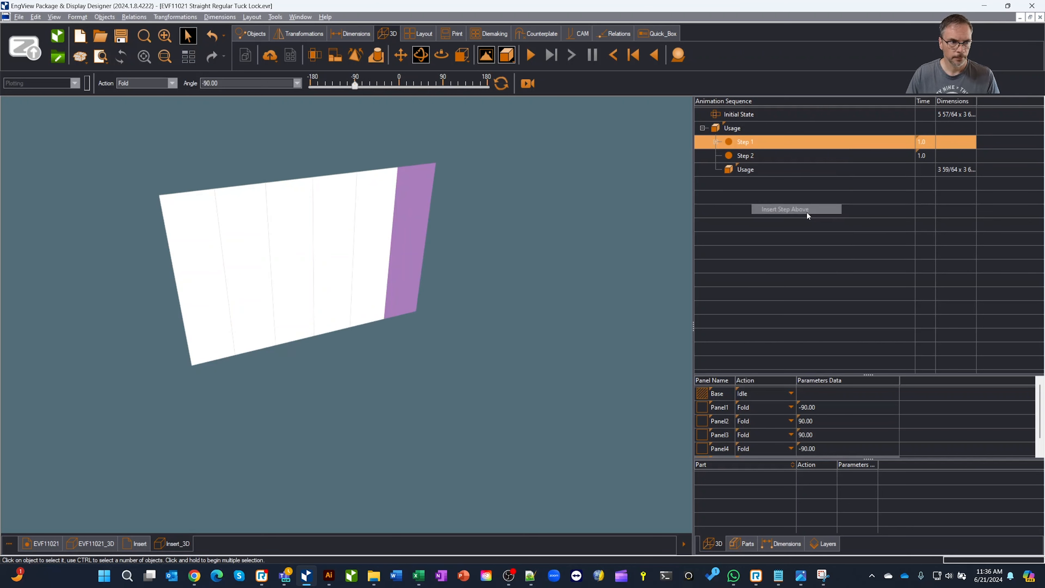
- Frame the flat insert in the 3D view and store it as a viewpoint in the new first step
{"action": "middle_click_drag", "start_coordinate": [642, 236], "coordinate": [623, 206]}
{"action": "scroll", "coordinate": [560, 220], "scroll_direction": "up", "scroll_amount": 3}
{"action": "scroll", "coordinate": [563, 218], "scroll_direction": "down", "scroll_amount": 2}
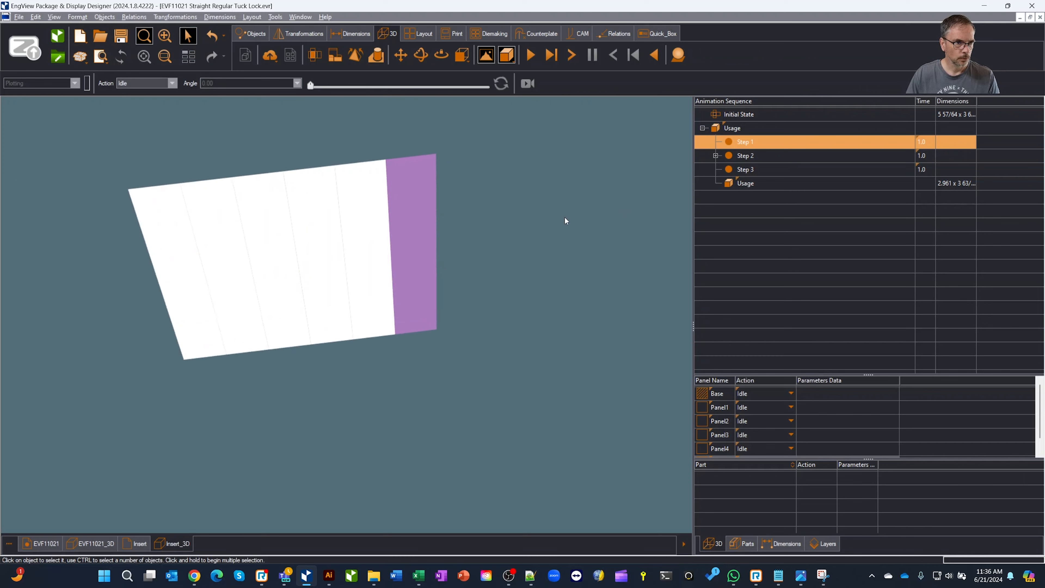
{"action": "middle_click_drag", "start_coordinate": [478, 215], "coordinate": [522, 217]}
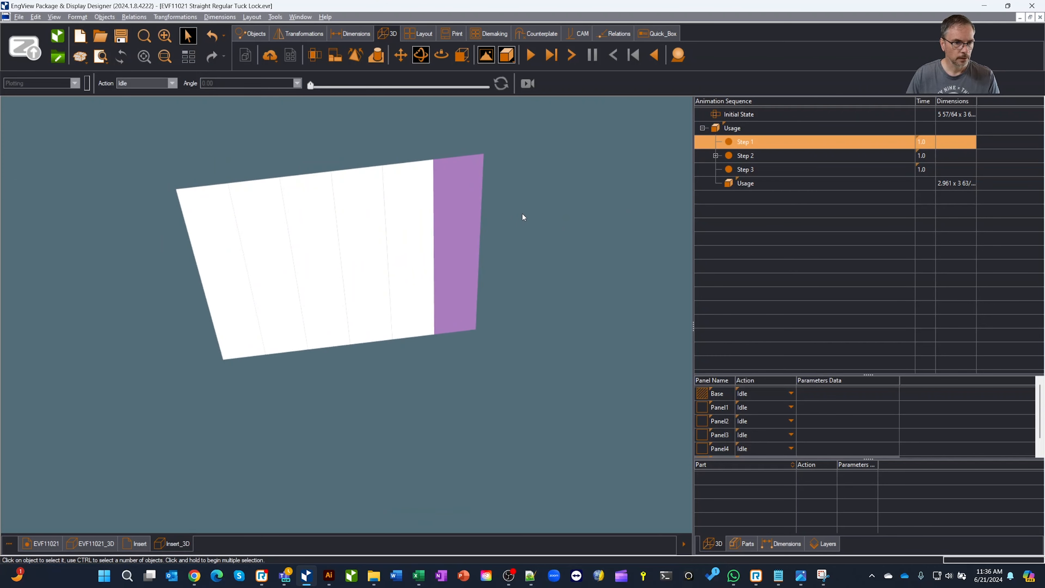
{"action": "right_click", "coordinate": [748, 138]}
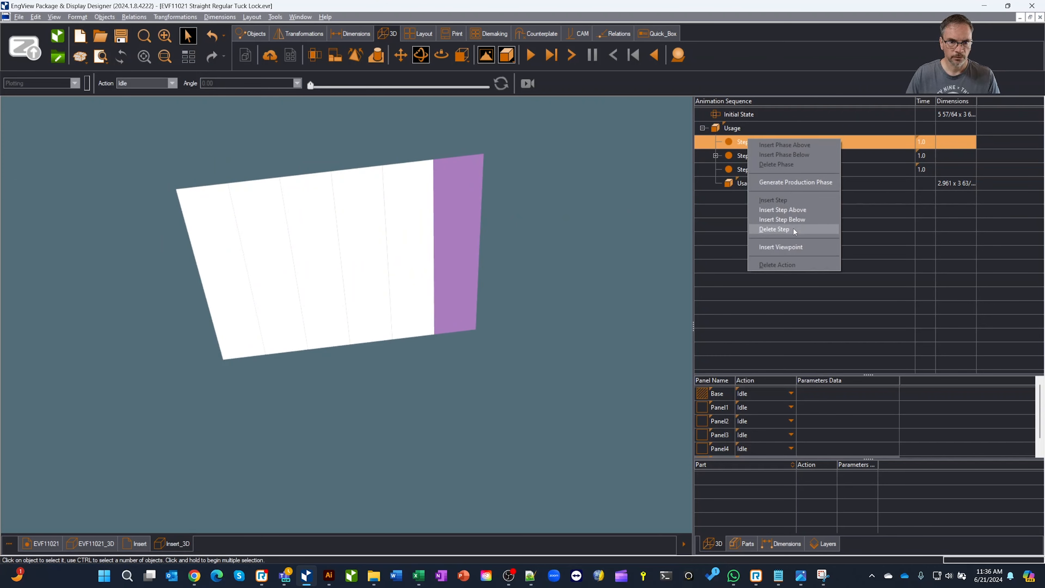
{"action": "left_click", "coordinate": [792, 244]}
- Store a closer viewpoint of the folded insert in Step 2 and play the animation from the initial state
{"action": "left_click", "coordinate": [756, 160]}
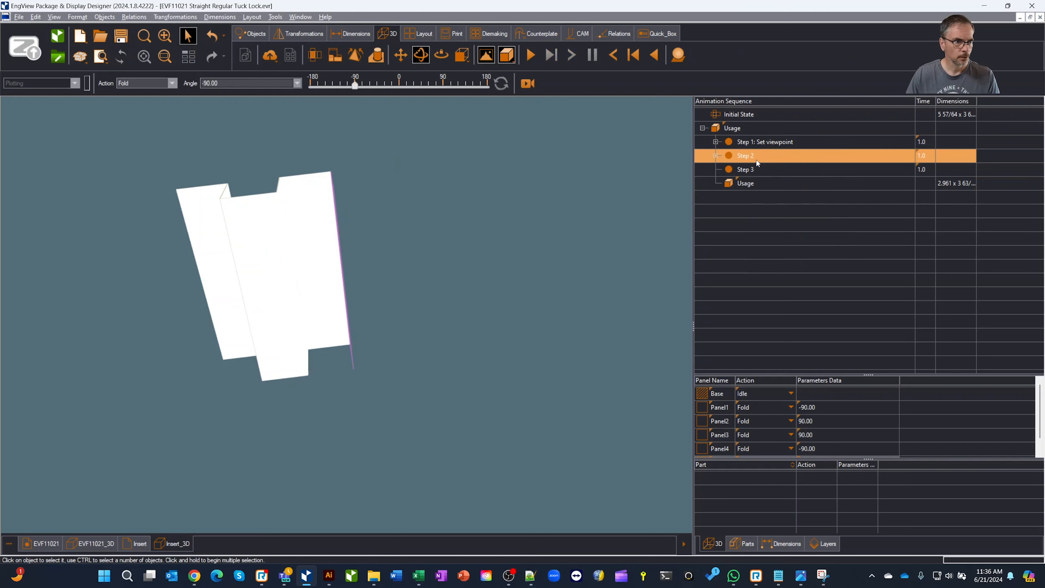
{"action": "middle_click_drag", "start_coordinate": [486, 251], "coordinate": [492, 272]}
{"action": "scroll", "coordinate": [414, 253], "scroll_direction": "up", "scroll_amount": 3}
{"action": "scroll", "coordinate": [413, 253], "scroll_direction": "up", "scroll_amount": 1}
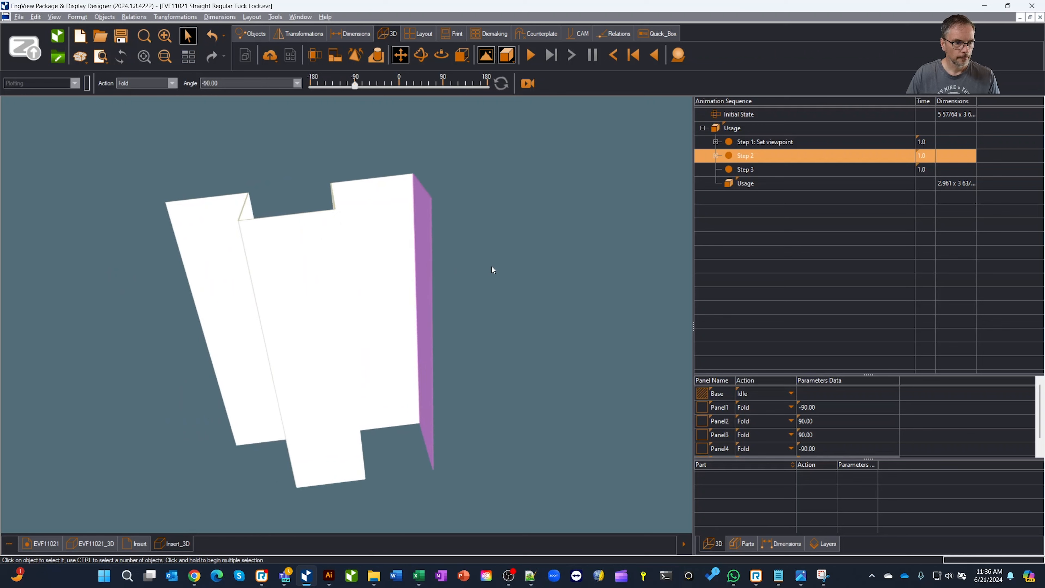
{"action": "right_click", "coordinate": [753, 159]}
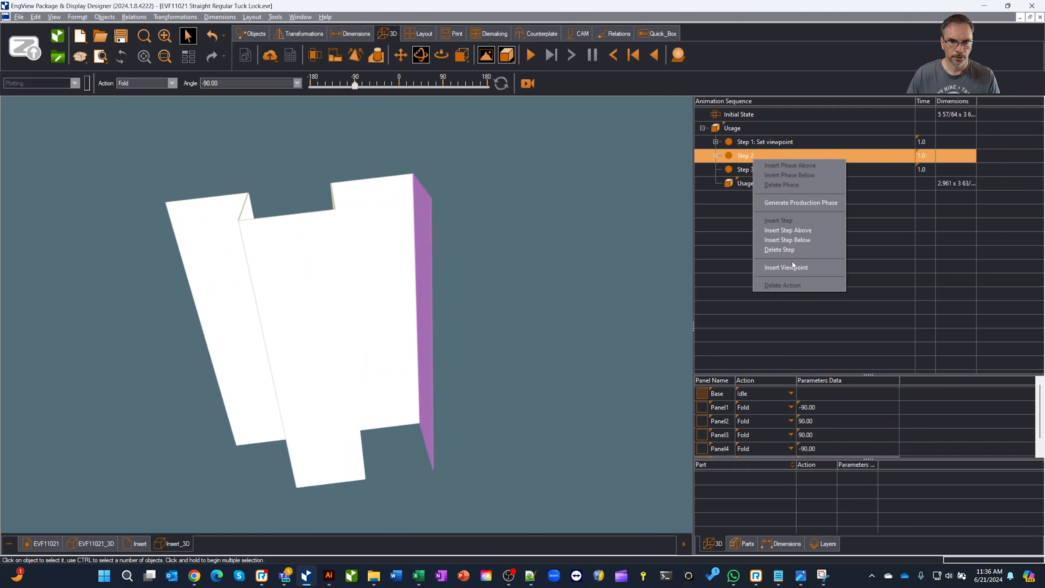
{"action": "left_click", "coordinate": [786, 267]}
{"action": "left_click", "coordinate": [740, 115]}
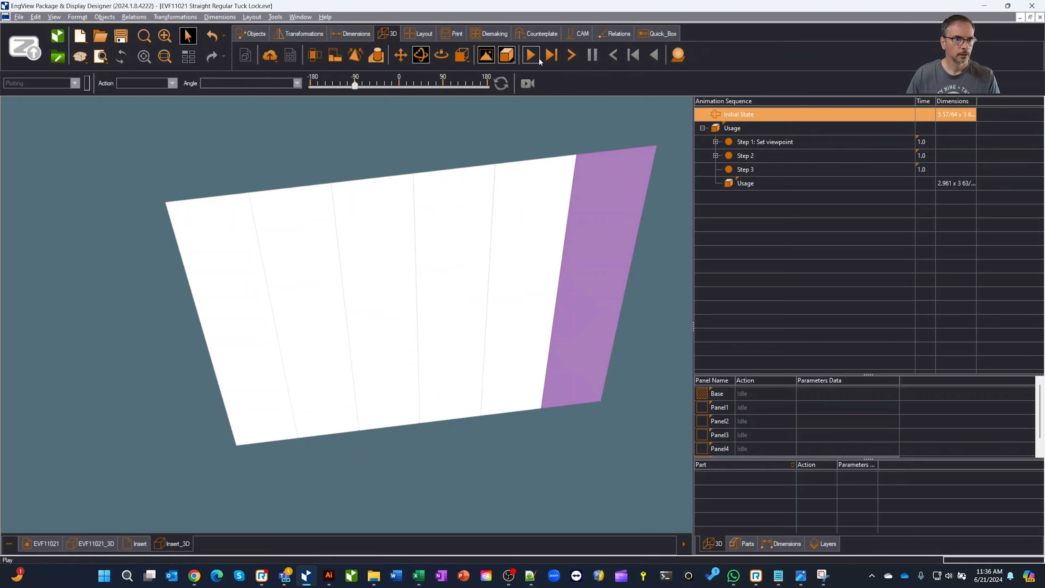
{"action": "left_click", "coordinate": [533, 56]}
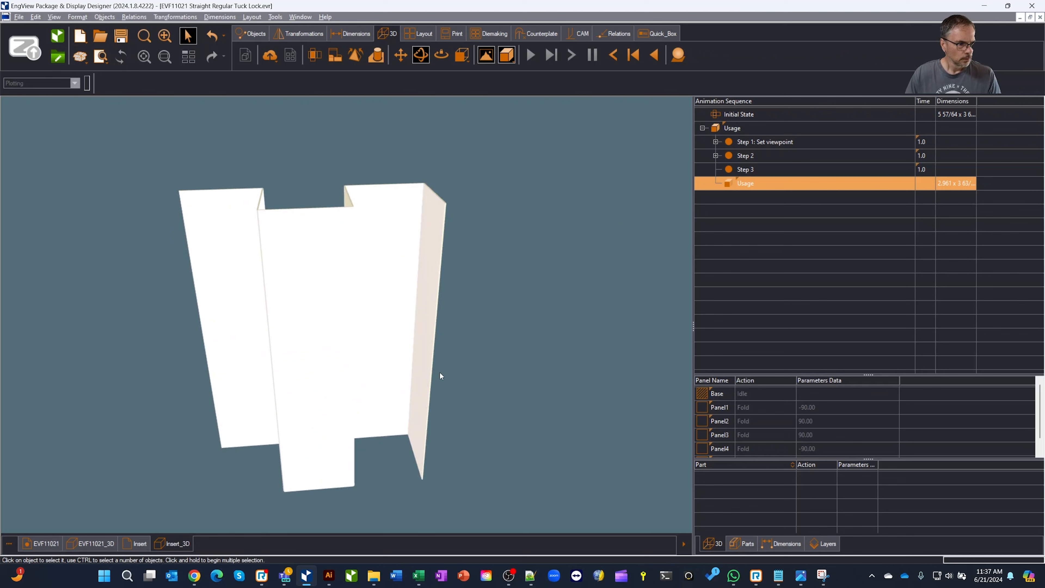
- Switch to the EVF11021_3D model and select Step 1: PreFold Panel2 of its Production phase
{"action": "left_click", "coordinate": [97, 542]}
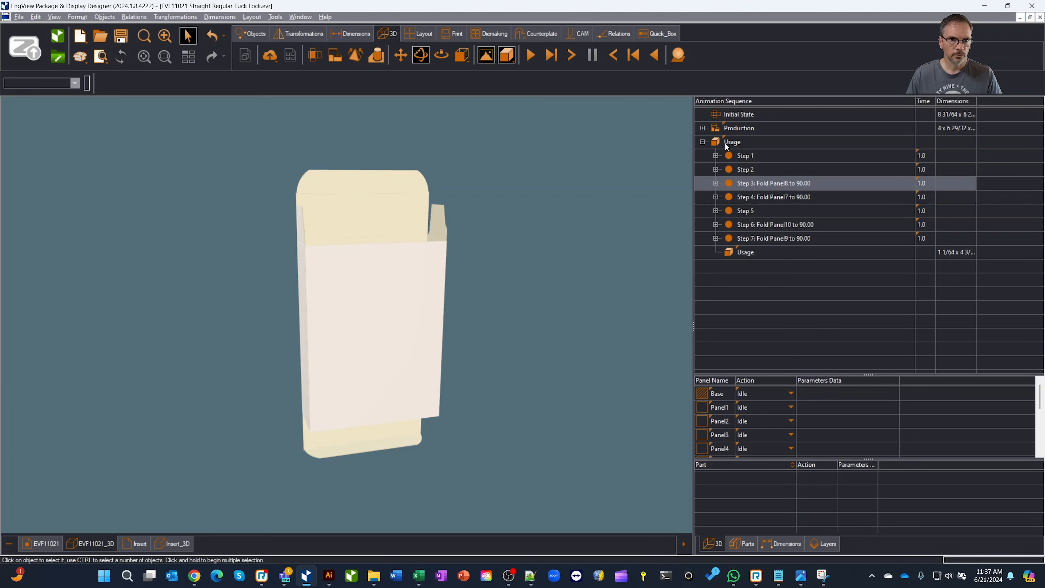
{"action": "left_click", "coordinate": [703, 128]}
{"action": "left_click", "coordinate": [756, 138]}
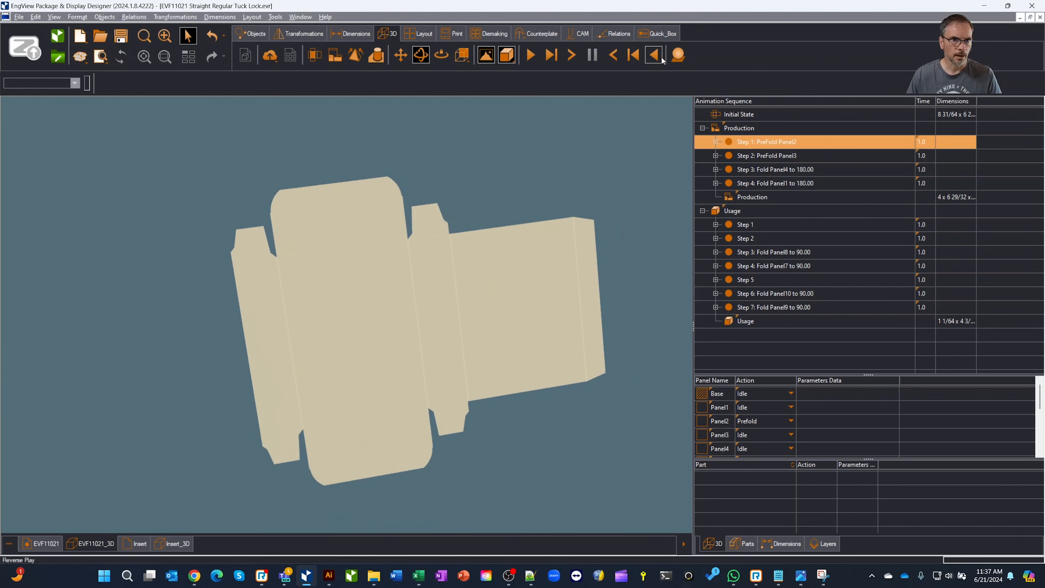
- Place Insert_3D into the carton's 3D model, using the insert's outer base panel and the carton's large base panel as references
{"action": "left_click", "coordinate": [679, 56]}
{"action": "left_click", "coordinate": [761, 52]}
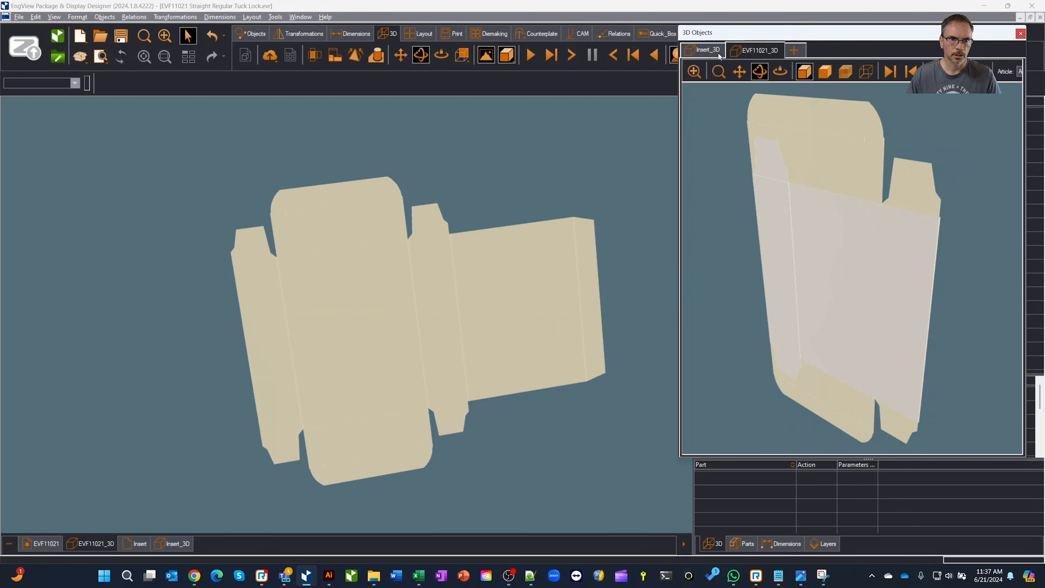
{"action": "left_click", "coordinate": [708, 51]}
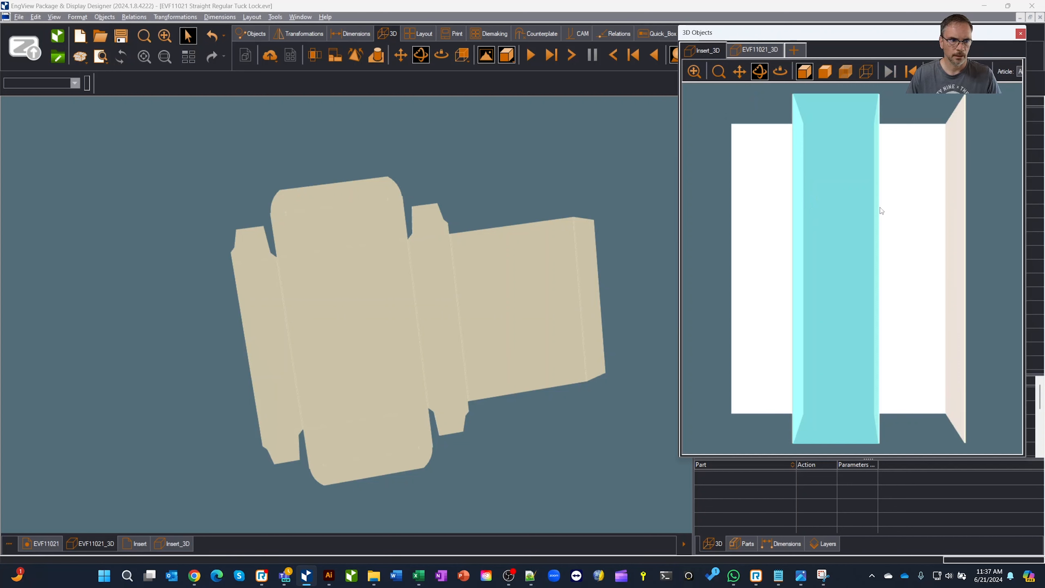
{"action": "left_click_drag", "start_coordinate": [981, 211], "coordinate": [994, 261]}
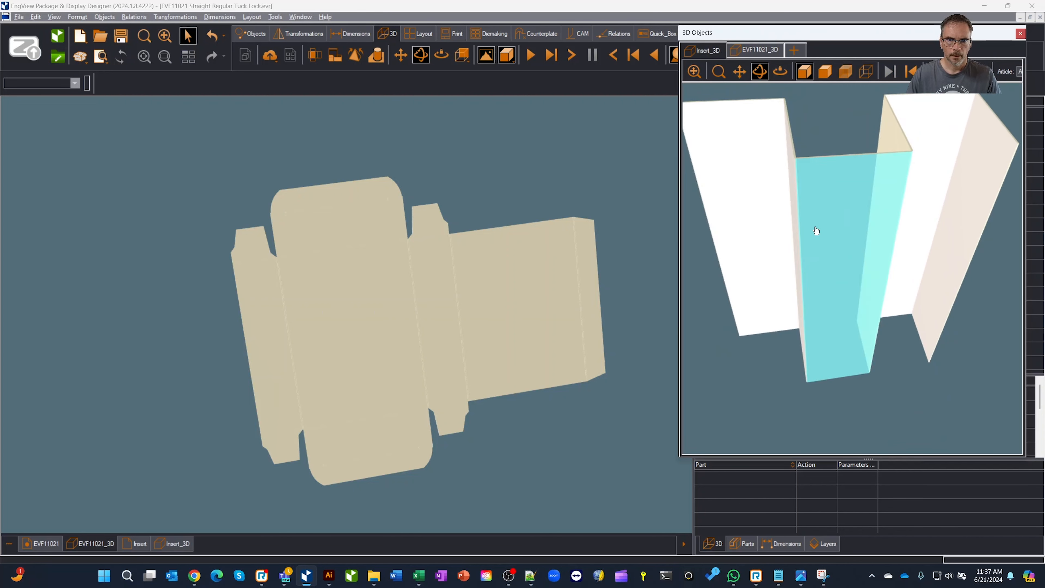
{"action": "left_click", "coordinate": [742, 209]}
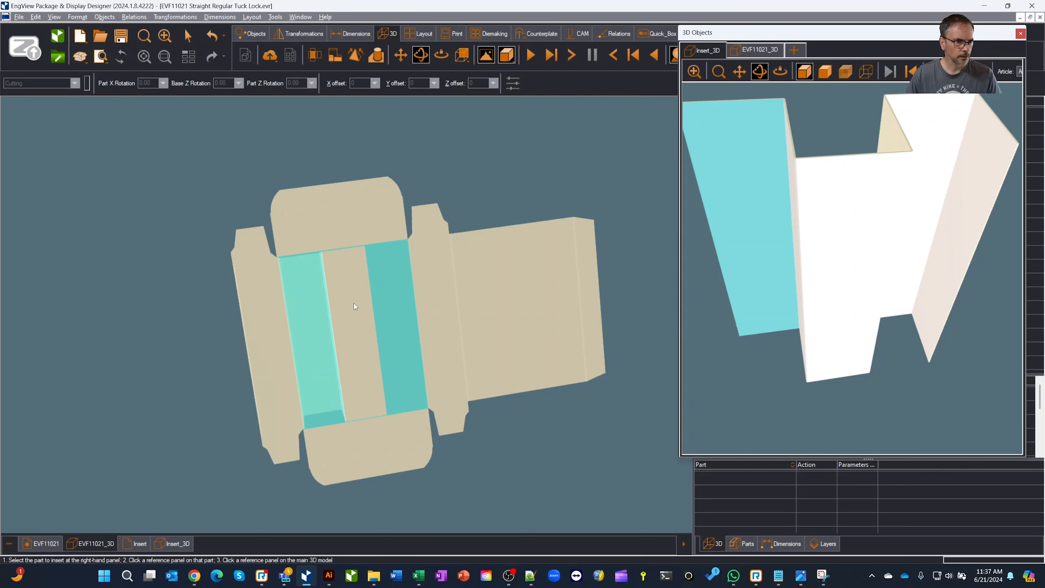
{"action": "left_click", "coordinate": [359, 315]}
{"action": "left_click_drag", "start_coordinate": [372, 304], "coordinate": [393, 313]}
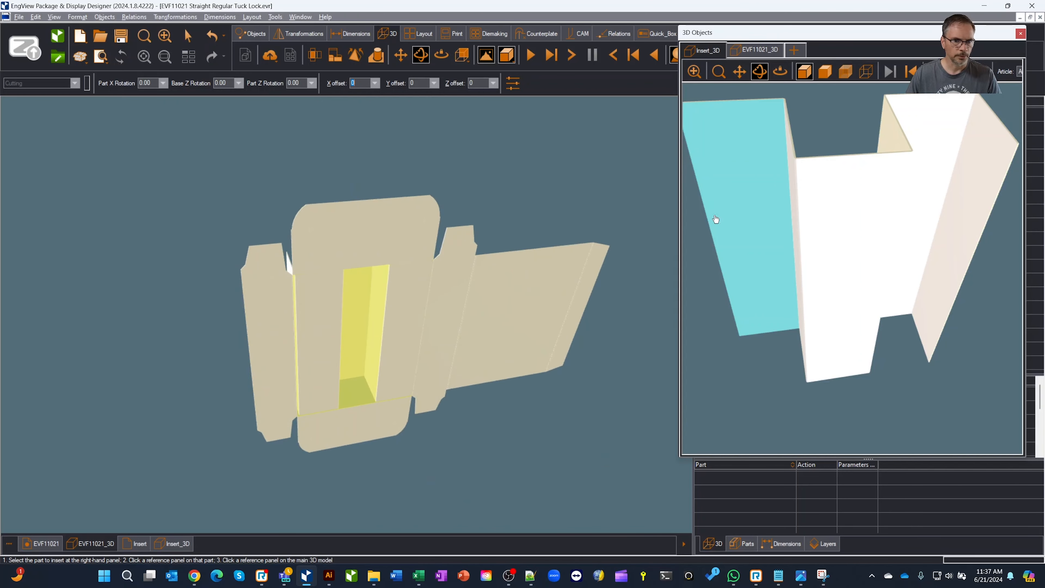
{"action": "left_click", "coordinate": [1021, 33]}
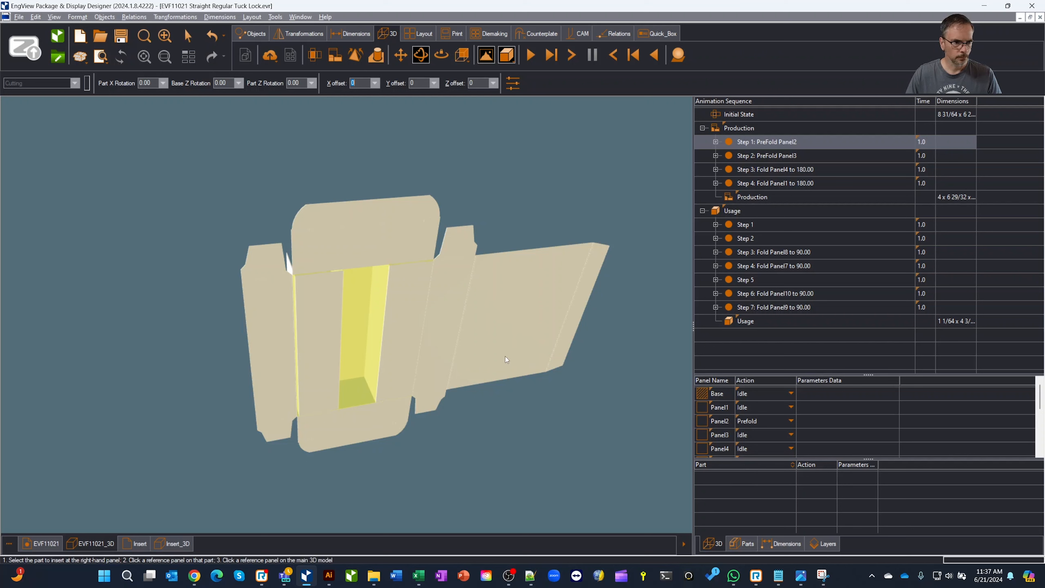
{"action": "left_click", "coordinate": [422, 324]}
{"action": "middle_click_drag", "start_coordinate": [422, 324], "coordinate": [432, 303]}
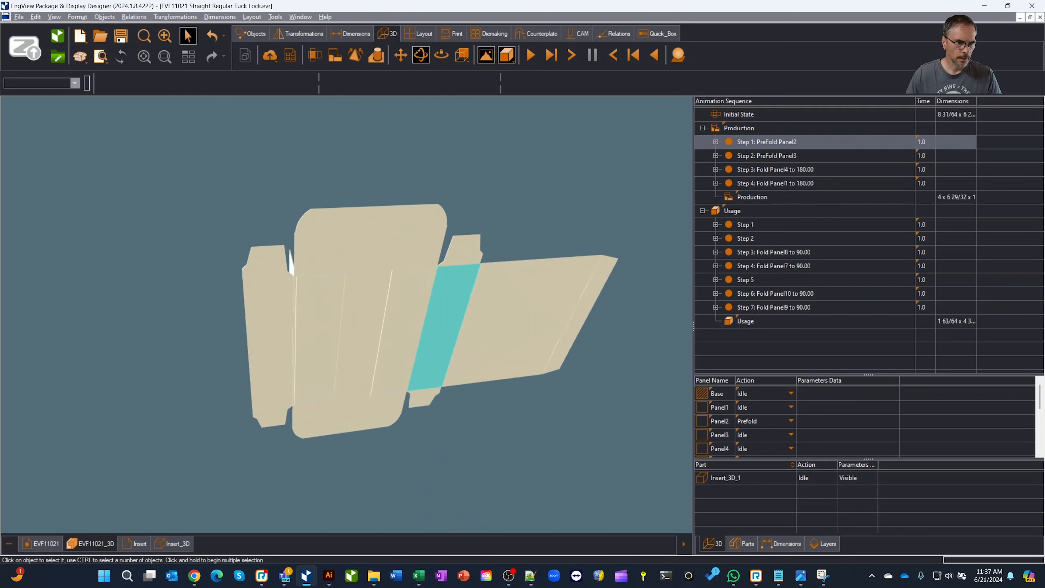
- In the inserted part's properties, set the first rotation to 180 degrees and inspect how the insert sits on the carton base
{"action": "double_click", "coordinate": [746, 477]}
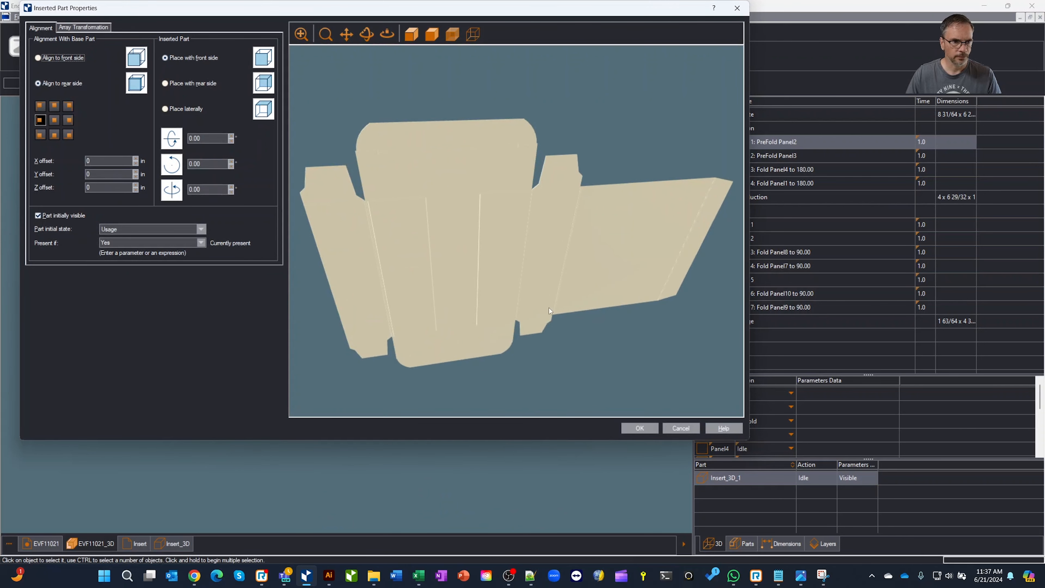
{"action": "left_click", "coordinate": [231, 161]}
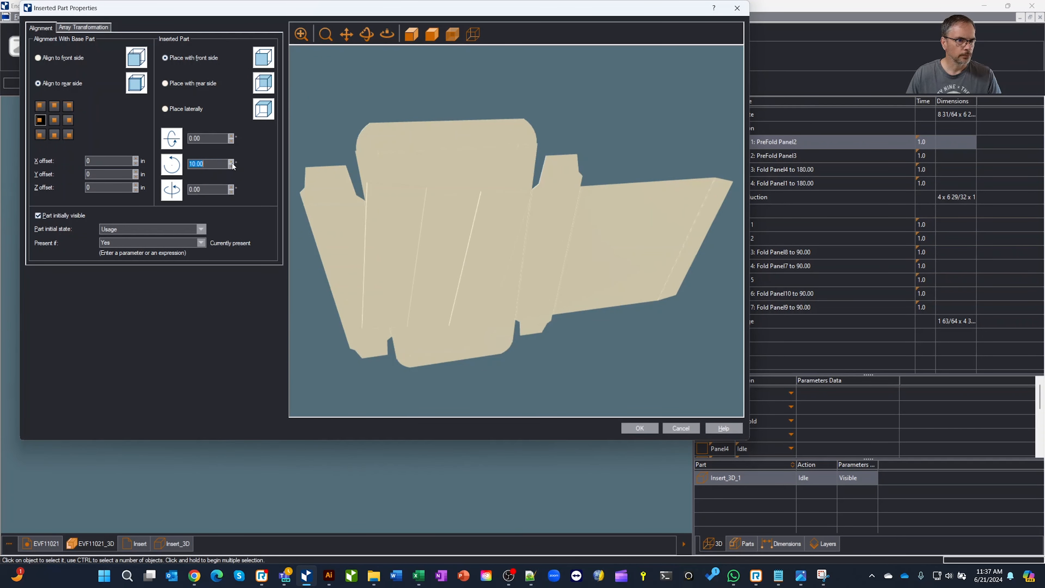
{"action": "left_click", "coordinate": [232, 166]}
{"action": "left_click", "coordinate": [231, 136]}
{"action": "left_click", "coordinate": [231, 136]}
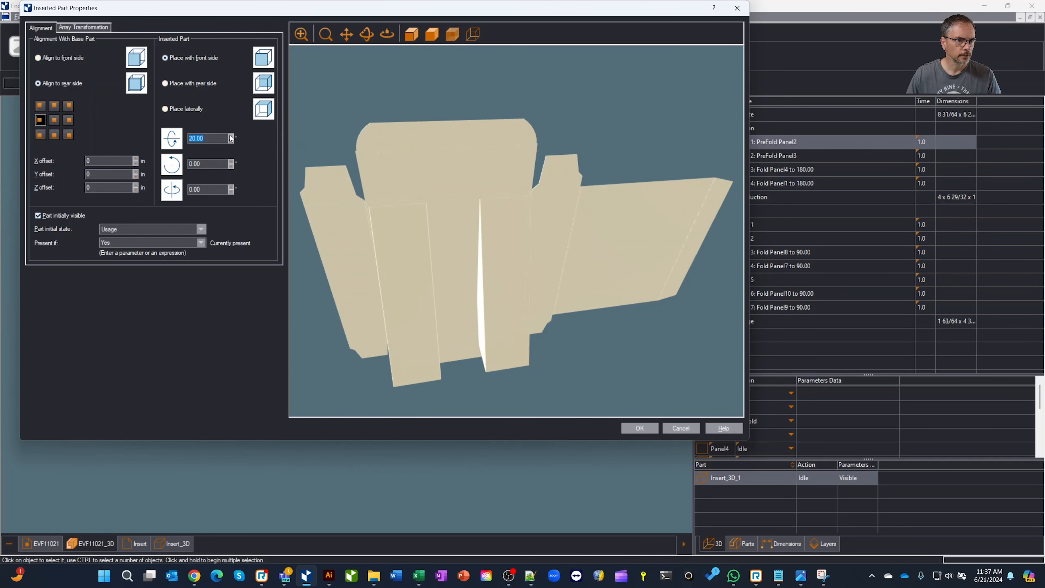
{"action": "left_click", "coordinate": [231, 136]}
{"action": "left_click", "coordinate": [231, 137]}
{"action": "type", "text": "180"}
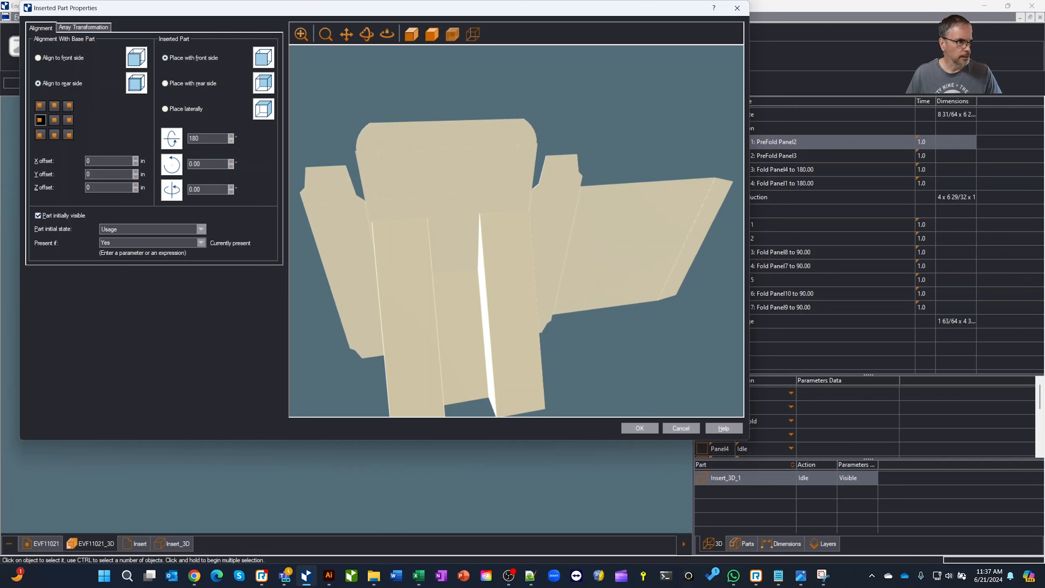
{"action": "key", "text": "Tab"}
{"action": "left_click_drag", "start_coordinate": [443, 267], "coordinate": [460, 242]}
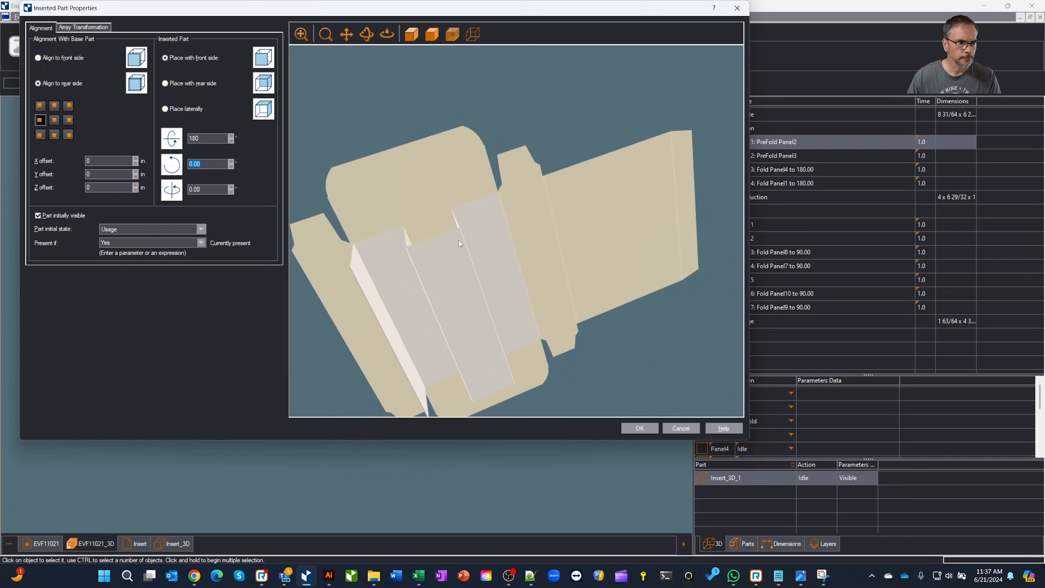
{"action": "scroll", "coordinate": [584, 331], "scroll_direction": "down", "scroll_amount": 3}
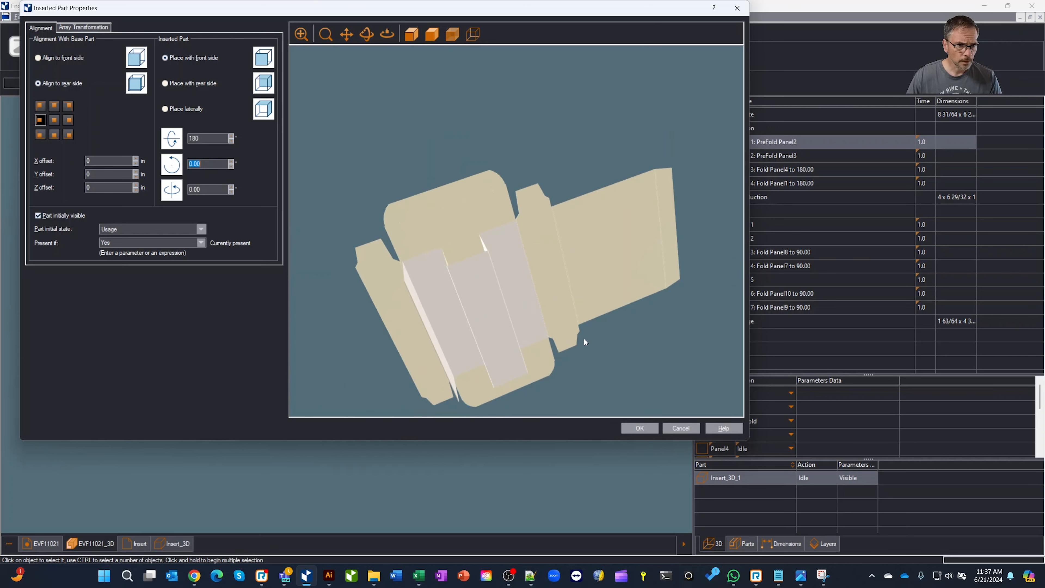
{"action": "left_click_drag", "start_coordinate": [557, 325], "coordinate": [605, 397]}
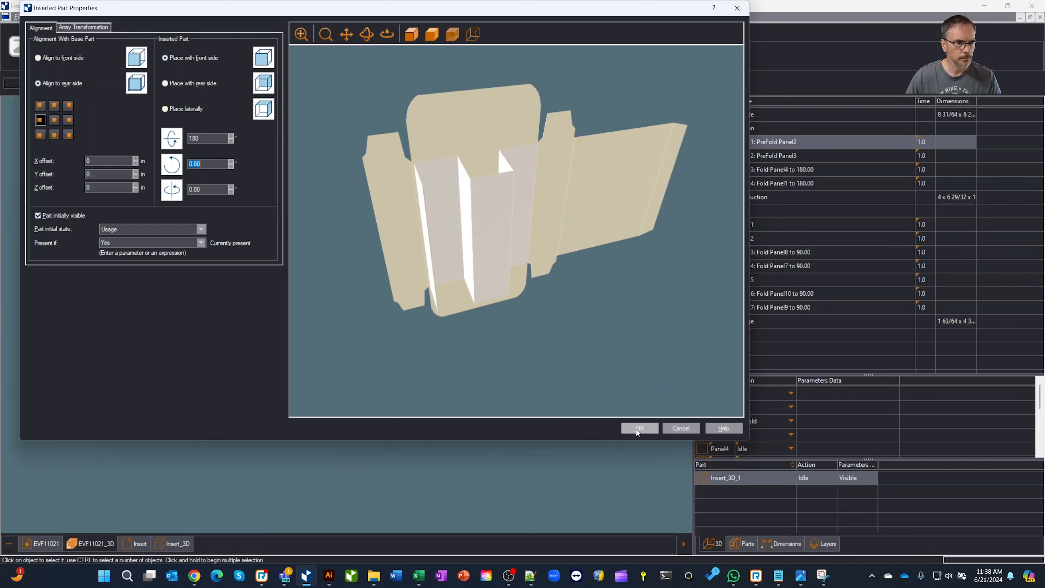
- Try other alignment points for the insert on the carton base, including the upper-left, middle-right and centre ones
{"action": "left_click_drag", "start_coordinate": [637, 431], "coordinate": [585, 264]}
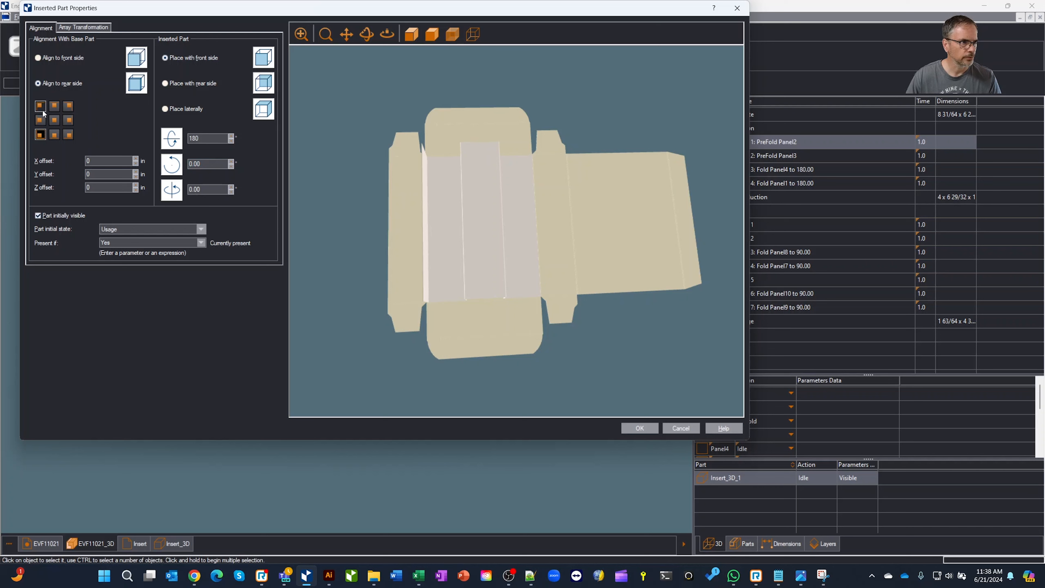
{"action": "left_click_drag", "start_coordinate": [397, 201], "coordinate": [411, 219]}
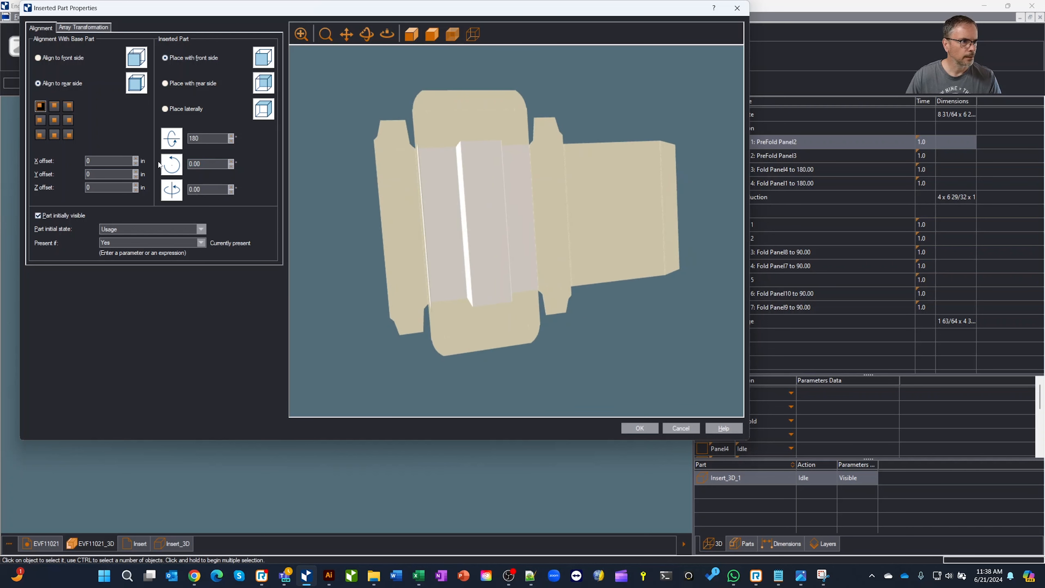
{"action": "left_click", "coordinate": [69, 119]}
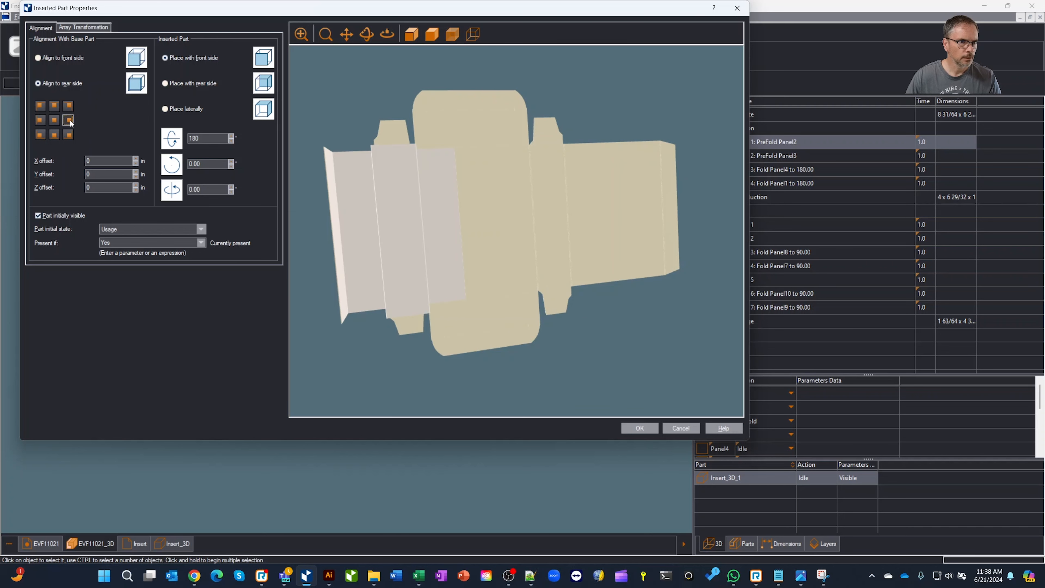
{"action": "left_click", "coordinate": [54, 120]}
- Align the insert to the middle-left point of the carton base and apply the inserted part's properties
{"action": "left_click", "coordinate": [39, 120]}
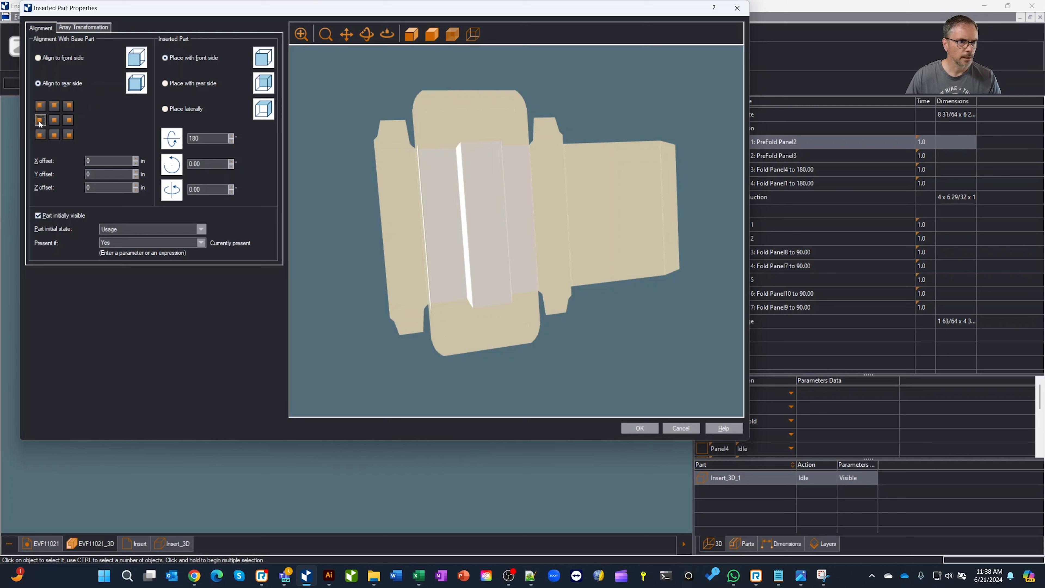
{"action": "middle_click_drag", "start_coordinate": [384, 203], "coordinate": [378, 187]}
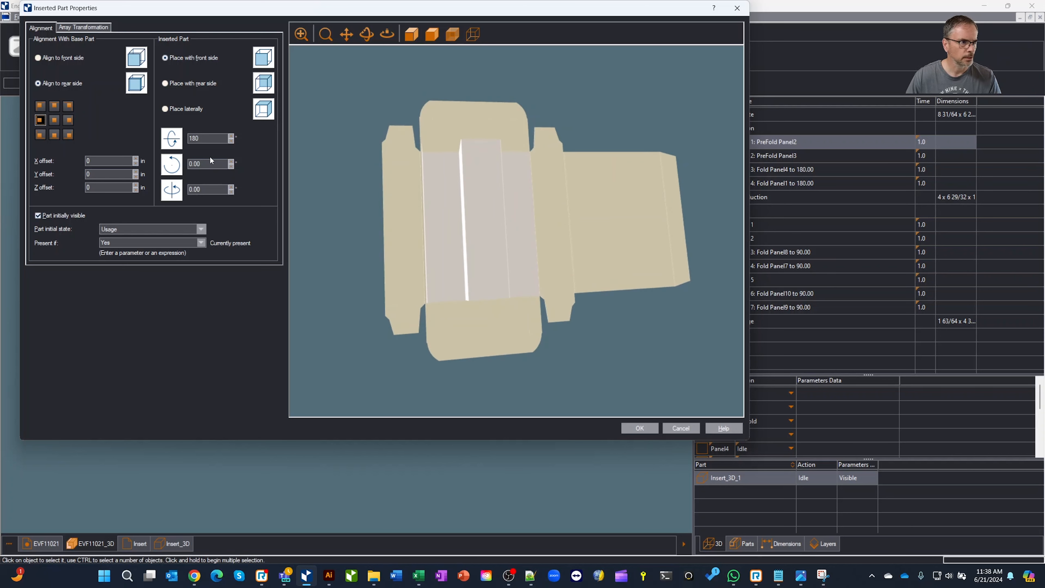
{"action": "middle_click_drag", "start_coordinate": [507, 223], "coordinate": [512, 242]}
{"action": "left_click", "coordinate": [640, 429]}
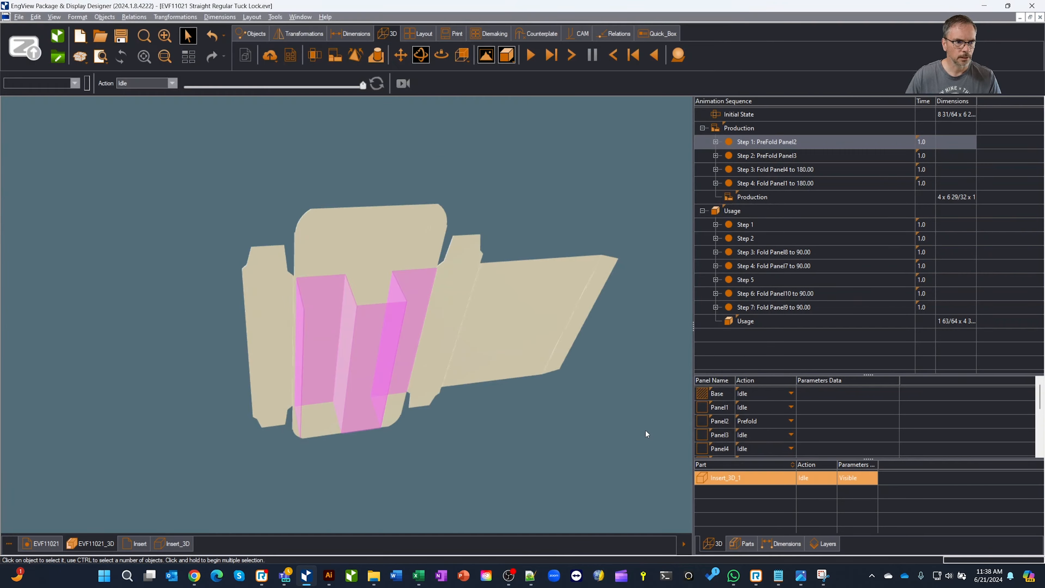
- Advance the carton's folding animation to Usage Step 1 and switch the 3D display to show panel outlines
{"action": "left_click", "coordinate": [765, 170]}
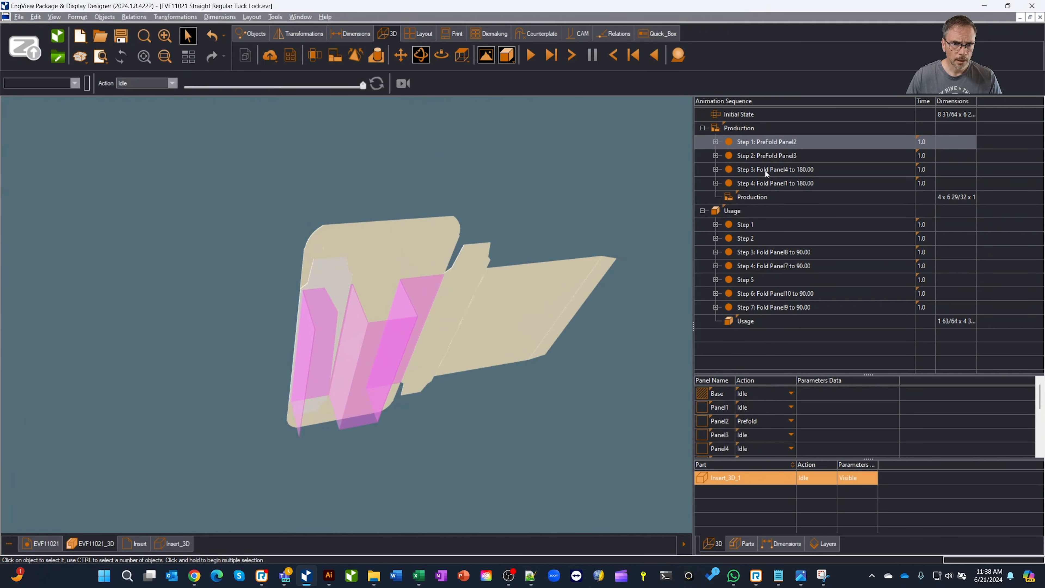
{"action": "left_click", "coordinate": [759, 224]}
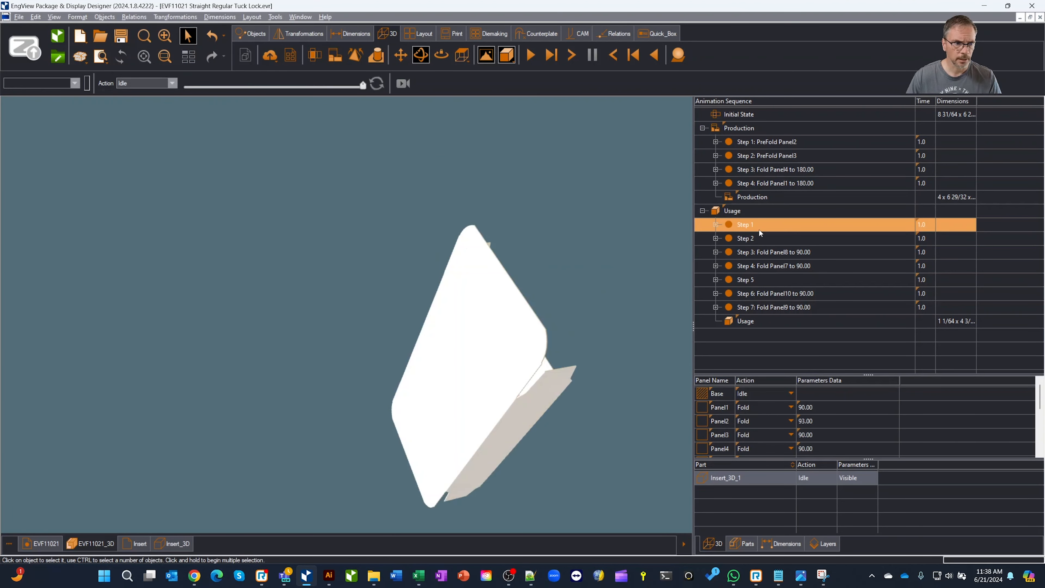
{"action": "left_click_drag", "start_coordinate": [606, 283], "coordinate": [513, 305]}
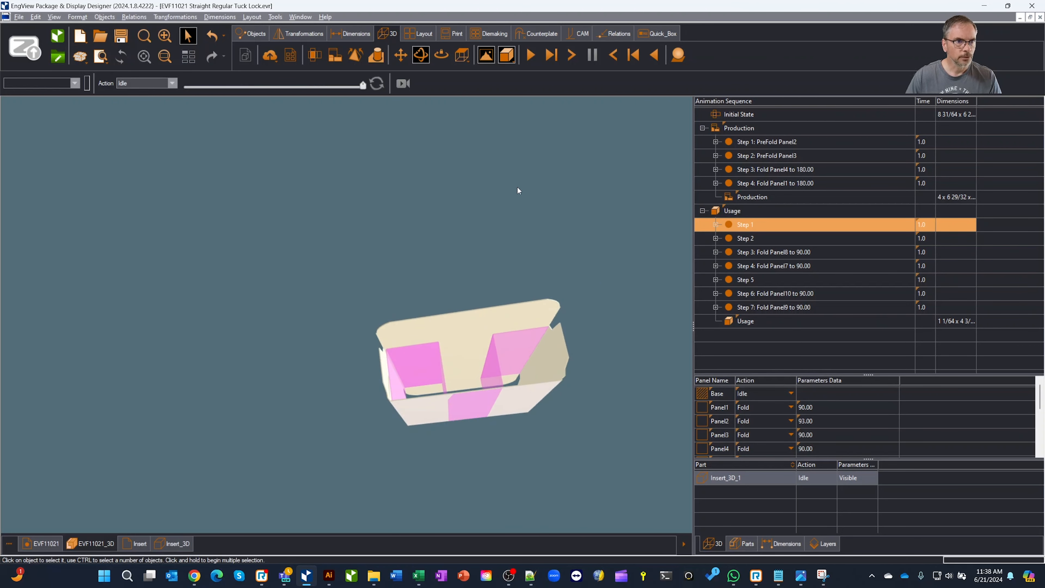
{"action": "left_click", "coordinate": [508, 58]}
{"action": "left_click", "coordinate": [512, 91]}
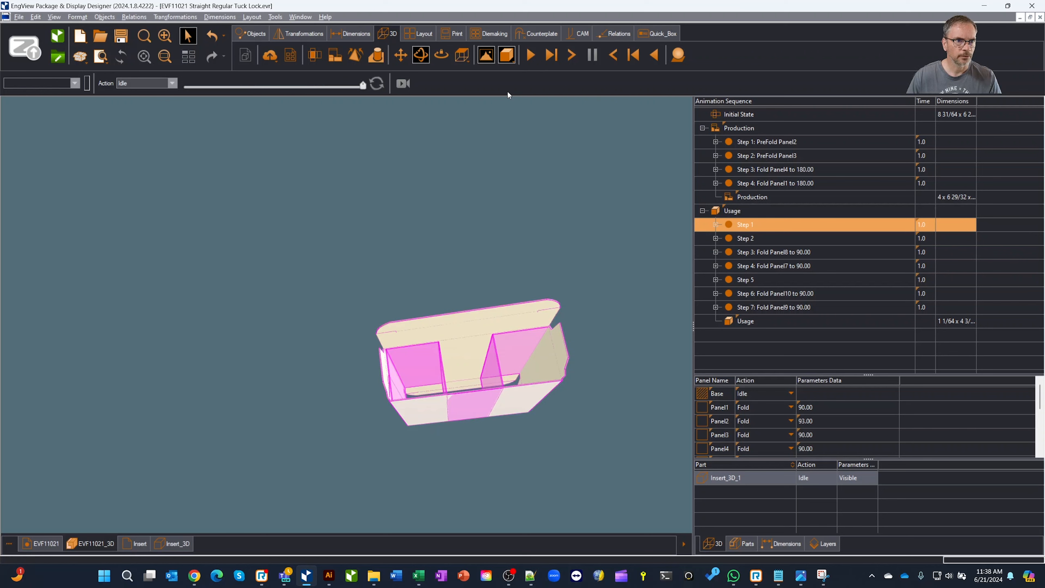
- Examine from several angles how the insert's panels and flap sit against the carton walls
{"action": "left_click_drag", "start_coordinate": [569, 260], "coordinate": [587, 313]}
{"action": "scroll", "coordinate": [534, 412], "scroll_direction": "up", "scroll_amount": 5}
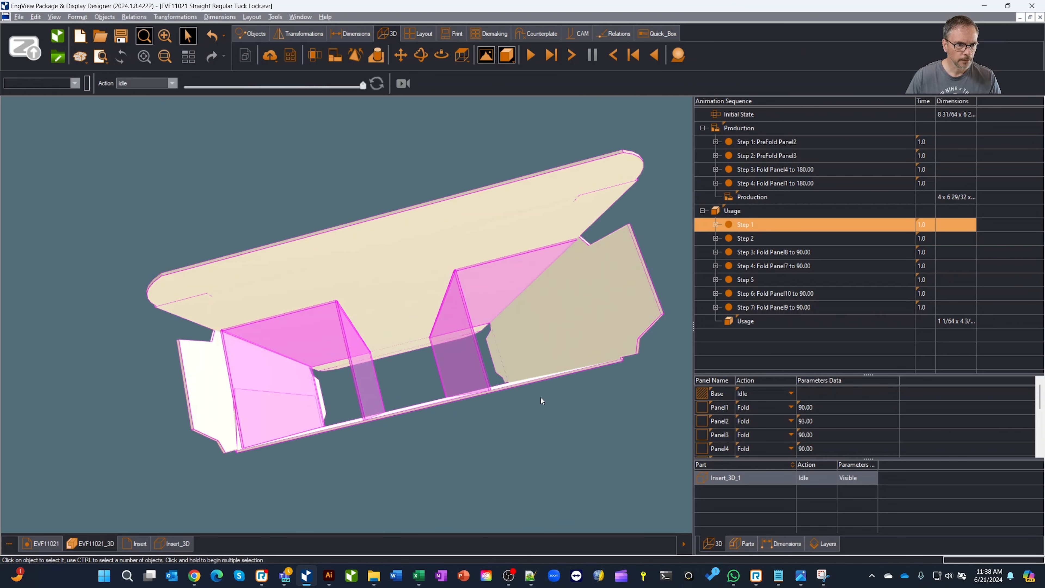
{"action": "left_click_drag", "start_coordinate": [540, 402], "coordinate": [542, 392]}
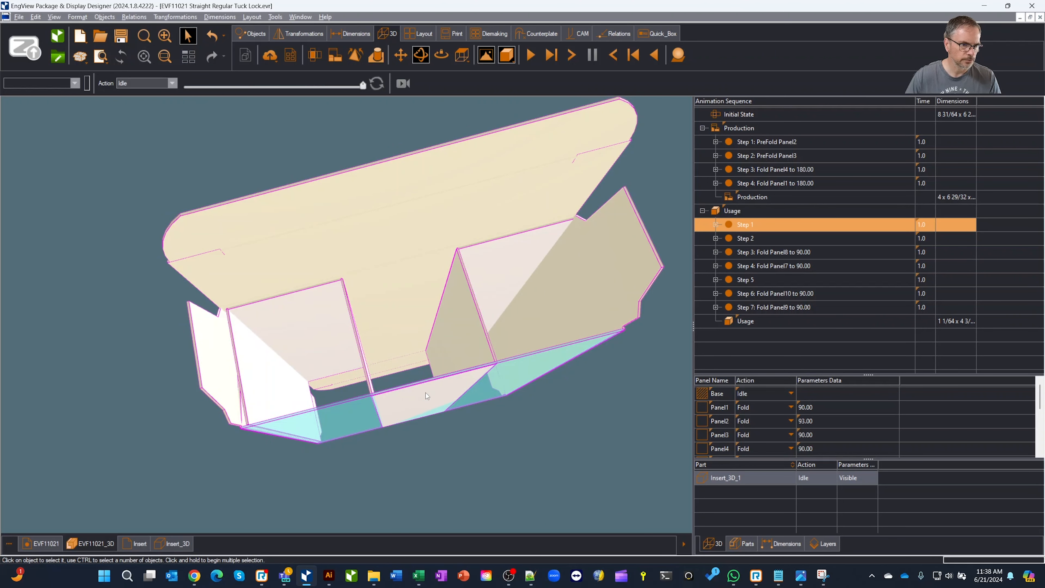
{"action": "mouse_move", "coordinate": [460, 423]}
{"action": "left_mouse_down"}
{"action": "mouse_move", "coordinate": [452, 380]}
{"action": "mouse_move", "coordinate": [373, 411]}
{"action": "mouse_move", "coordinate": [457, 398]}
{"action": "mouse_move", "coordinate": [460, 418]}
{"action": "left_mouse_up"}
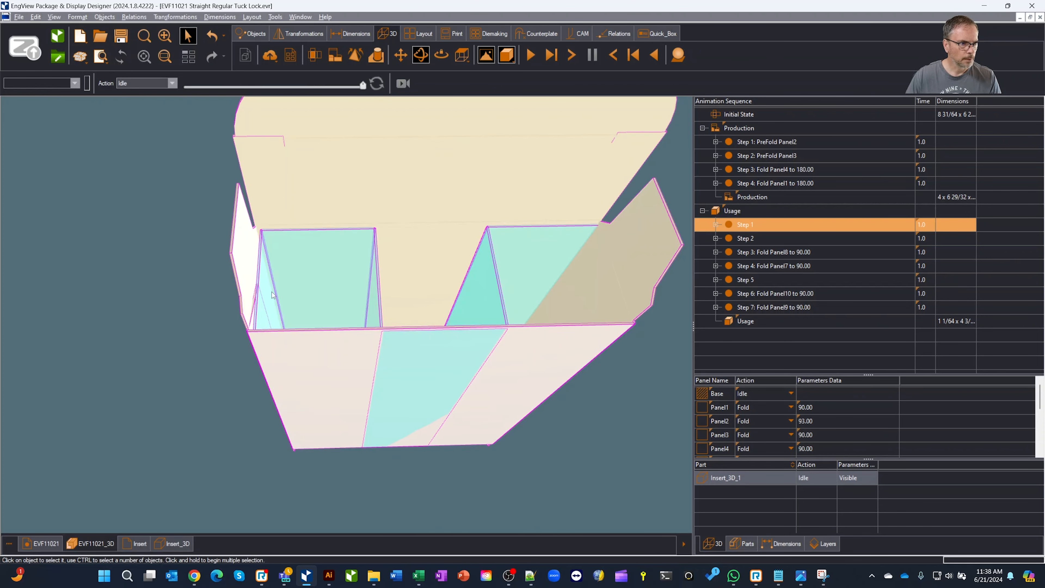
{"action": "left_click_drag", "start_coordinate": [274, 303], "coordinate": [585, 450]}
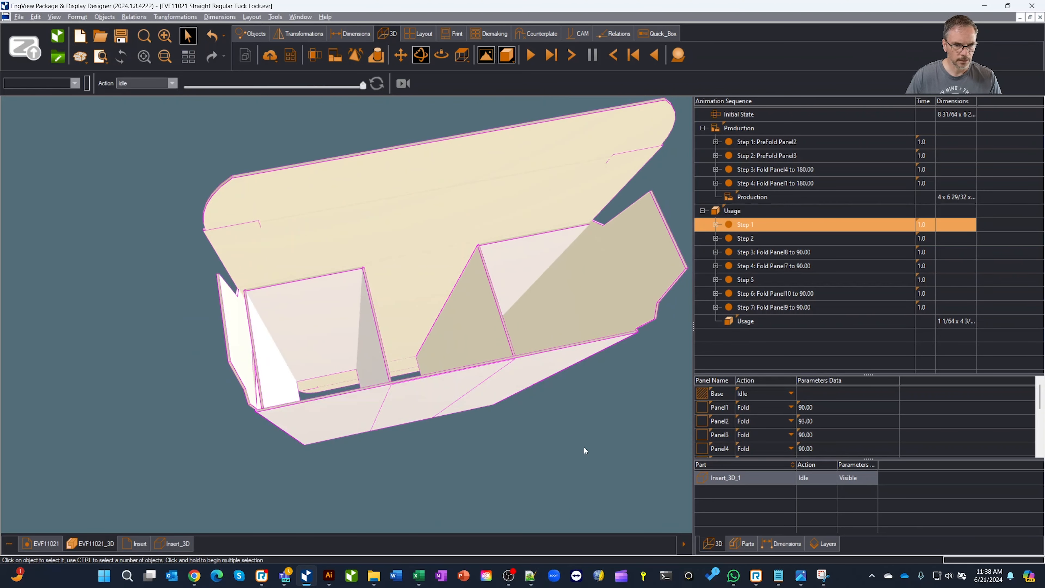
- In the properties of Insert_3D_1, set the rotation around its Z-axis to 180 degrees and align it to the middle-right point
{"action": "left_click", "coordinate": [704, 483]}
{"action": "double_click", "coordinate": [722, 479]}
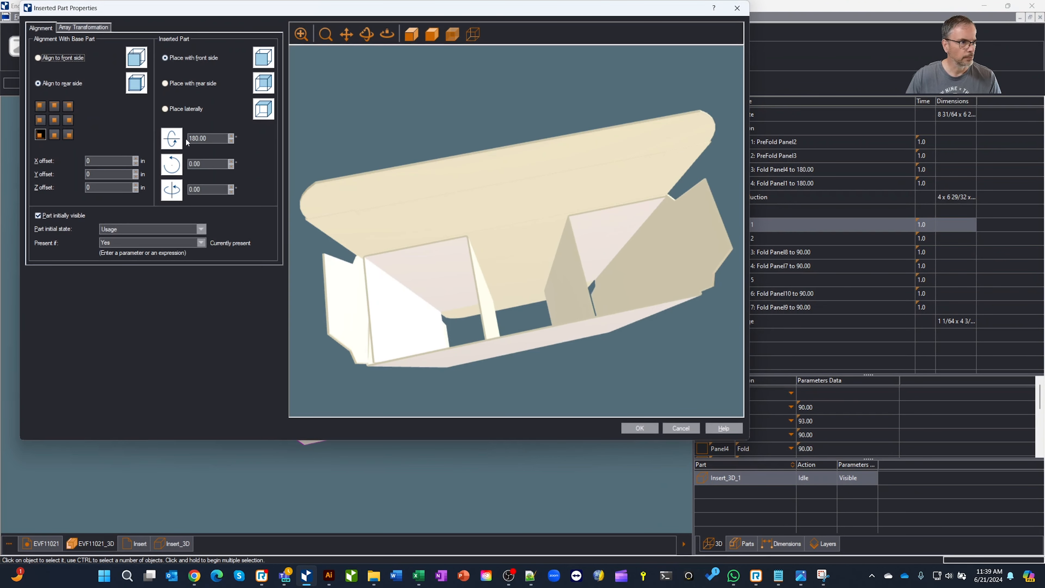
{"action": "left_click", "coordinate": [230, 162]}
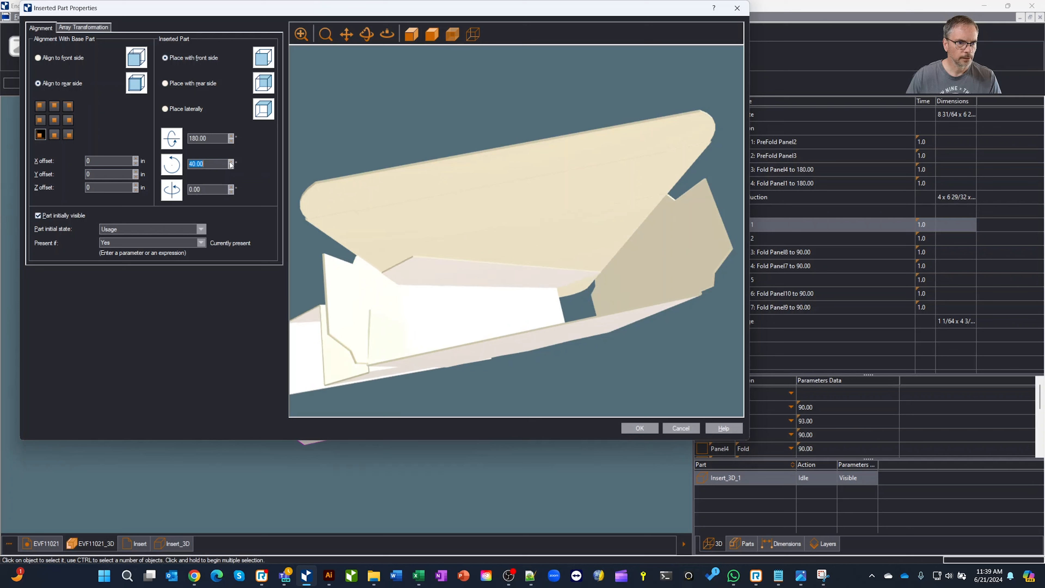
{"action": "left_click", "coordinate": [231, 163]}
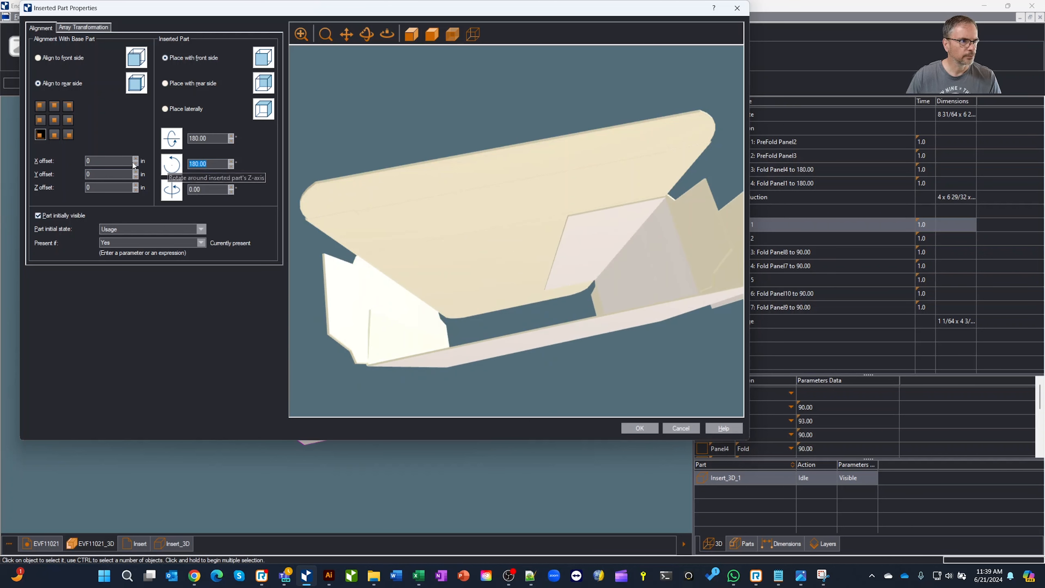
{"action": "left_click", "coordinate": [54, 120]}
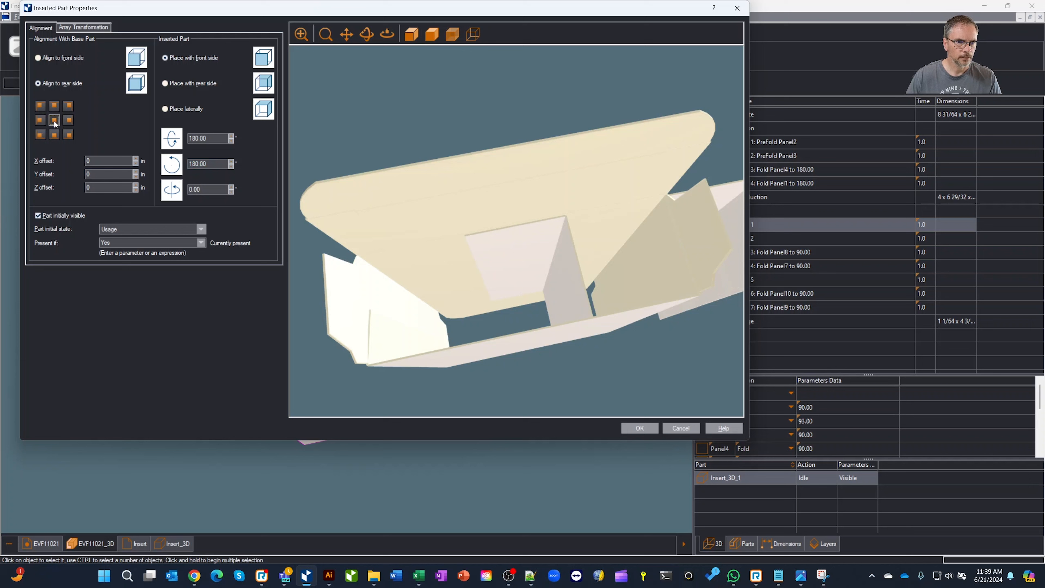
{"action": "left_click", "coordinate": [69, 120]}
{"action": "mouse_move", "coordinate": [336, 249]}
{"action": "middle_mouse_down"}
{"action": "mouse_move", "coordinate": [334, 241]}
{"action": "mouse_move", "coordinate": [327, 248]}
{"action": "mouse_move", "coordinate": [339, 222]}
{"action": "mouse_move", "coordinate": [316, 264]}
{"action": "mouse_move", "coordinate": [330, 243]}
{"action": "mouse_move", "coordinate": [343, 257]}
{"action": "mouse_move", "coordinate": [318, 258]}
{"action": "middle_mouse_up"}
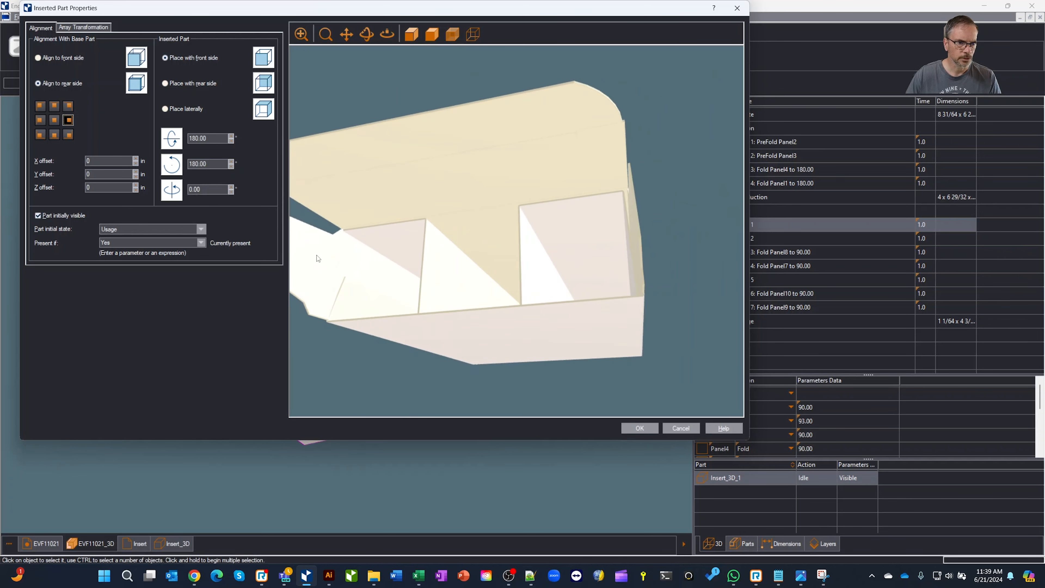
{"action": "middle_click_drag", "start_coordinate": [628, 202], "coordinate": [650, 202]}
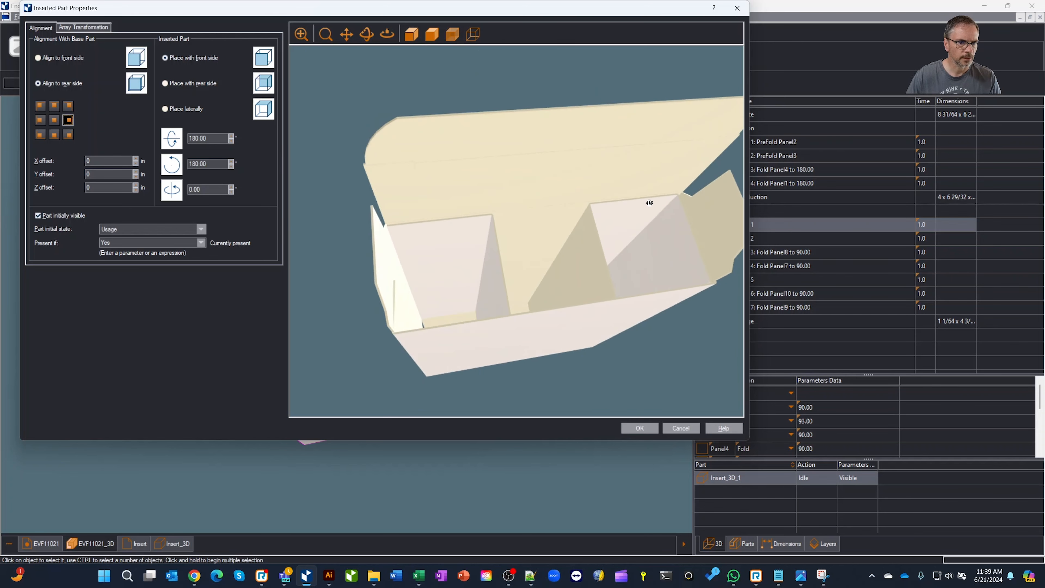
- Set the insert's X offset to d() and check its position against the carton wall
{"action": "left_click", "coordinate": [136, 172]}
{"action": "left_click", "coordinate": [137, 176]}
{"action": "left_click", "coordinate": [137, 160]}
{"action": "left_click", "coordinate": [137, 165]}
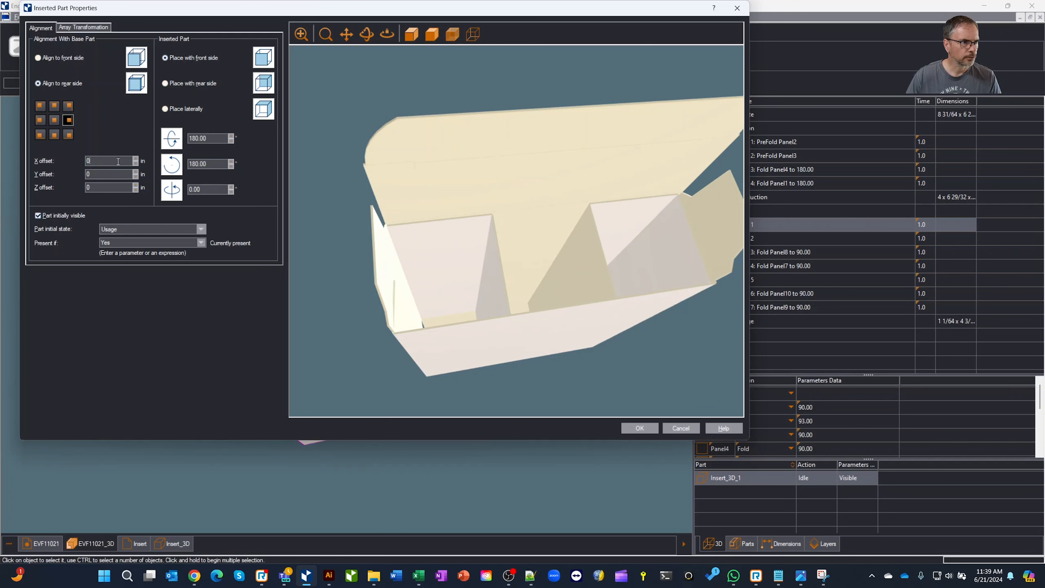
{"action": "type", "text": "d()"}
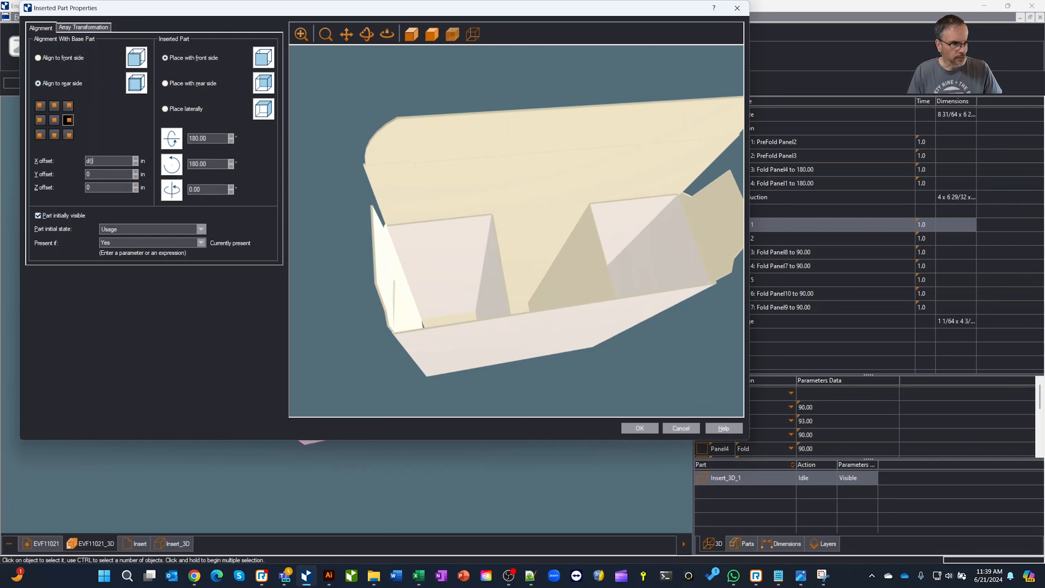
{"action": "key", "text": "Tab"}
{"action": "left_click_drag", "start_coordinate": [342, 186], "coordinate": [312, 190]}
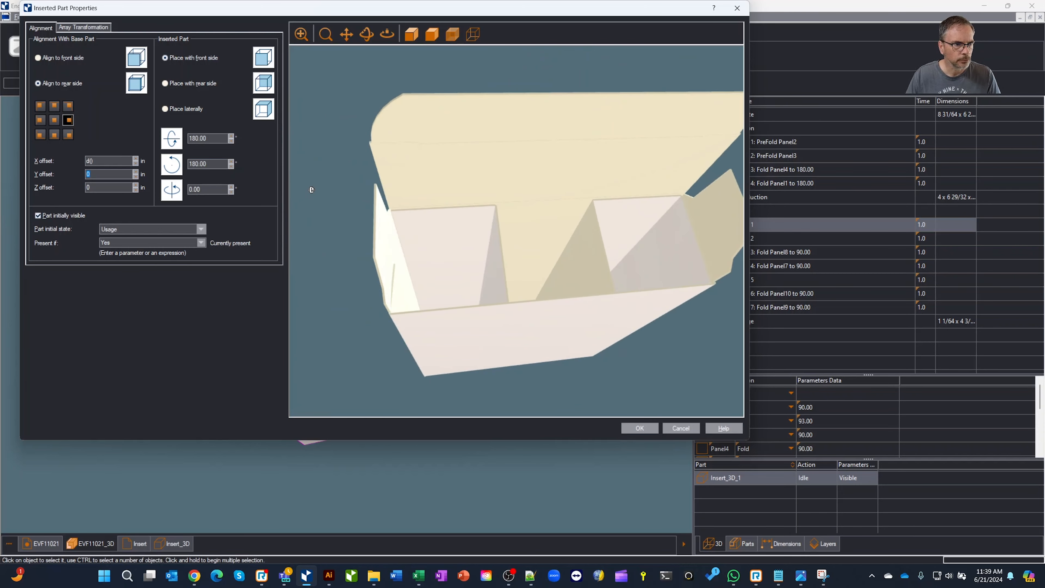
- Try an X offset of d()*2 for the insert and view its position in the carton
{"action": "type", "text": "*2"}
{"action": "key", "text": "Tab"}
{"action": "left_click_drag", "start_coordinate": [580, 208], "coordinate": [489, 218]}
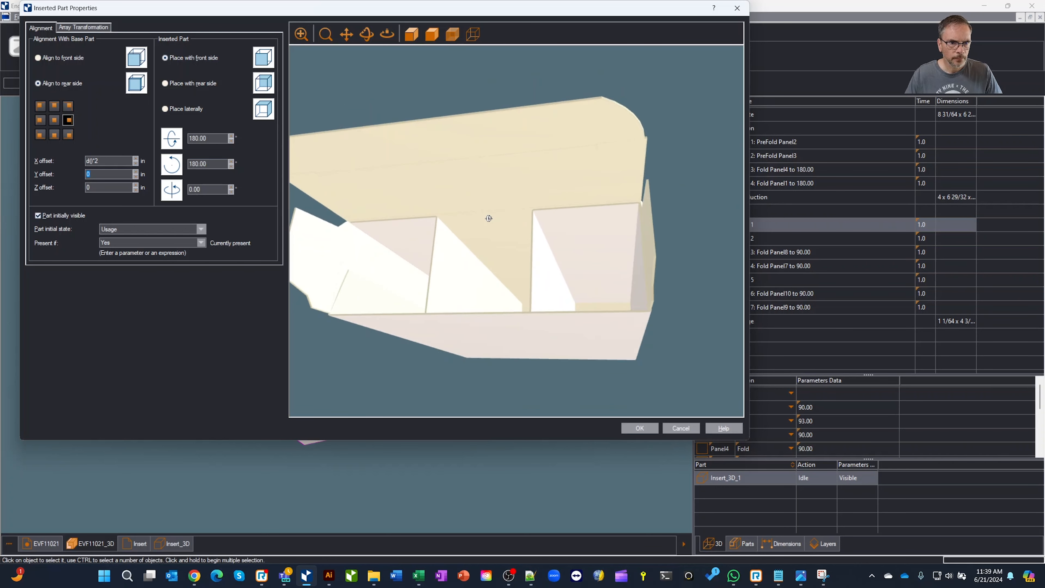
- Show outlines in the preview, return the X offset to d() and apply the inserted part's properties
{"action": "left_click", "coordinate": [448, 38]}
{"action": "left_click_drag", "start_coordinate": [568, 139], "coordinate": [565, 123]}
{"action": "left_click", "coordinate": [431, 33]}
{"action": "mouse_move", "coordinate": [618, 183]}
{"action": "left_mouse_down"}
{"action": "mouse_move", "coordinate": [635, 180]}
{"action": "mouse_move", "coordinate": [623, 171]}
{"action": "mouse_move", "coordinate": [365, 176]}
{"action": "left_mouse_up"}
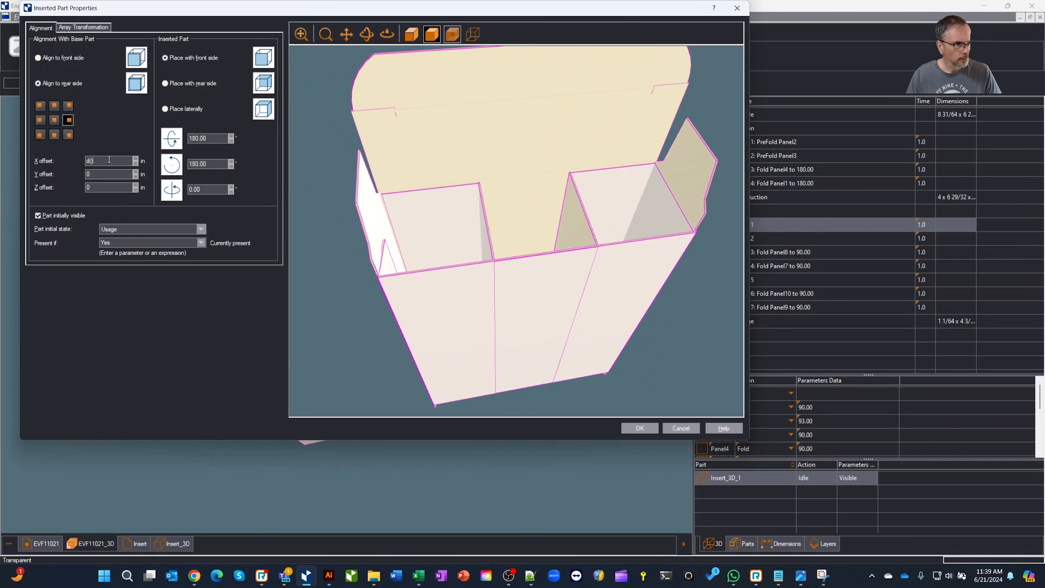
{"action": "key", "text": "Return"}
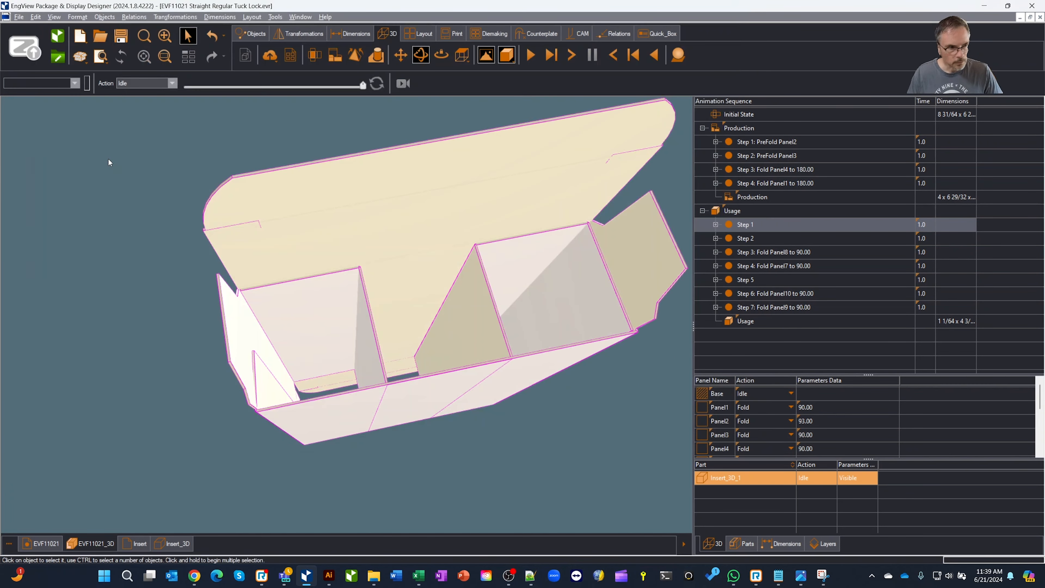
{"action": "left_click_drag", "start_coordinate": [310, 248], "coordinate": [365, 310]}
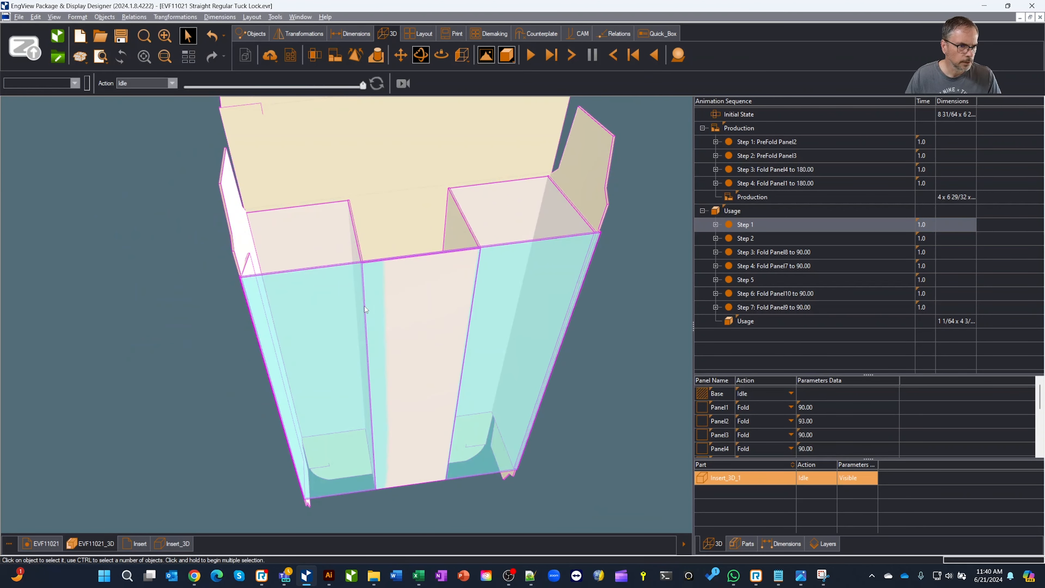
- Try the expression B-d()*2 for L1 in the Insert drawing and check its effect in the carton's 3D model
{"action": "left_click", "coordinate": [138, 540]}
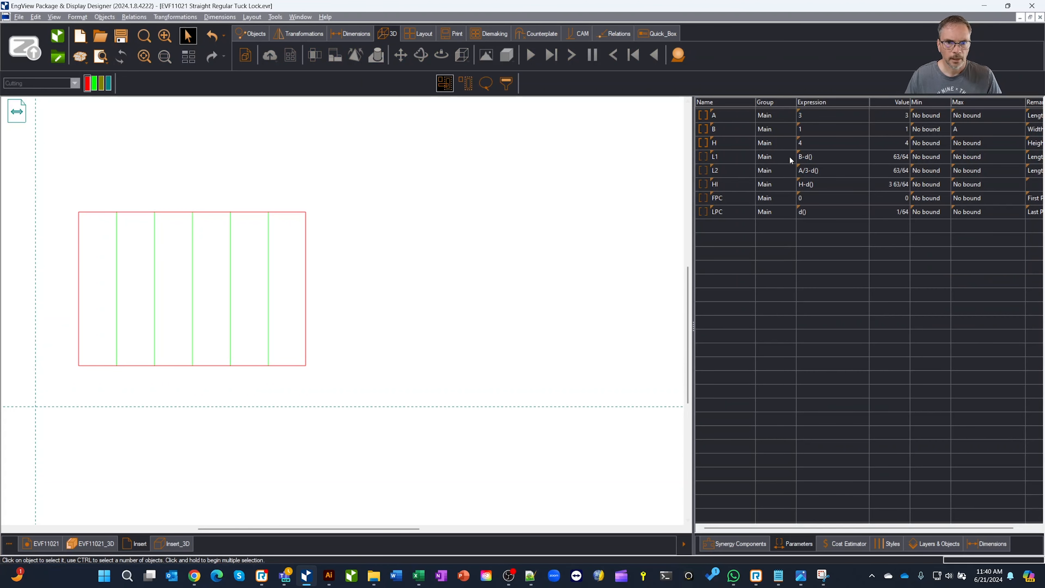
{"action": "left_click", "coordinate": [718, 171]}
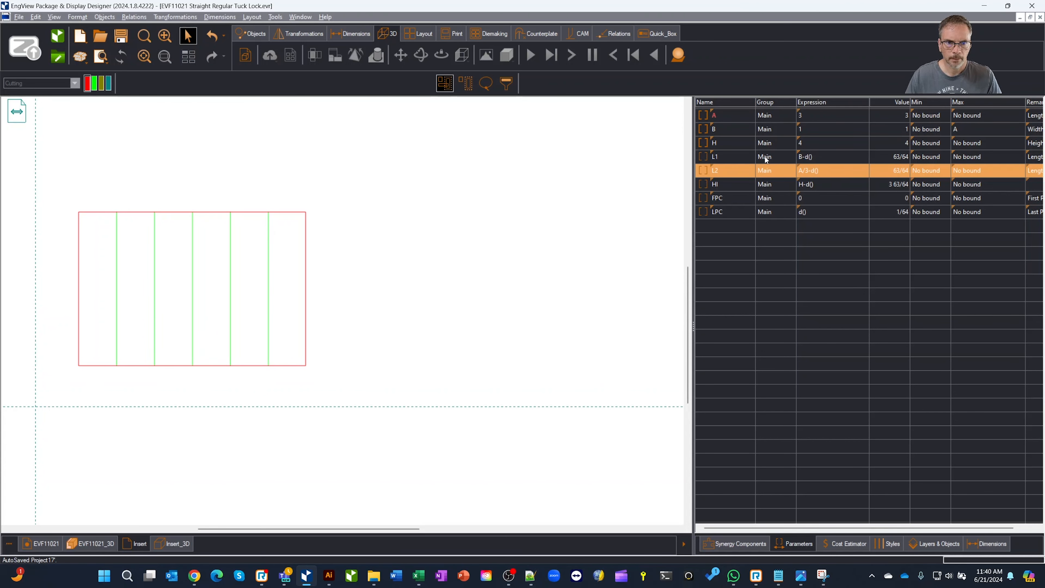
{"action": "left_click", "coordinate": [742, 157]}
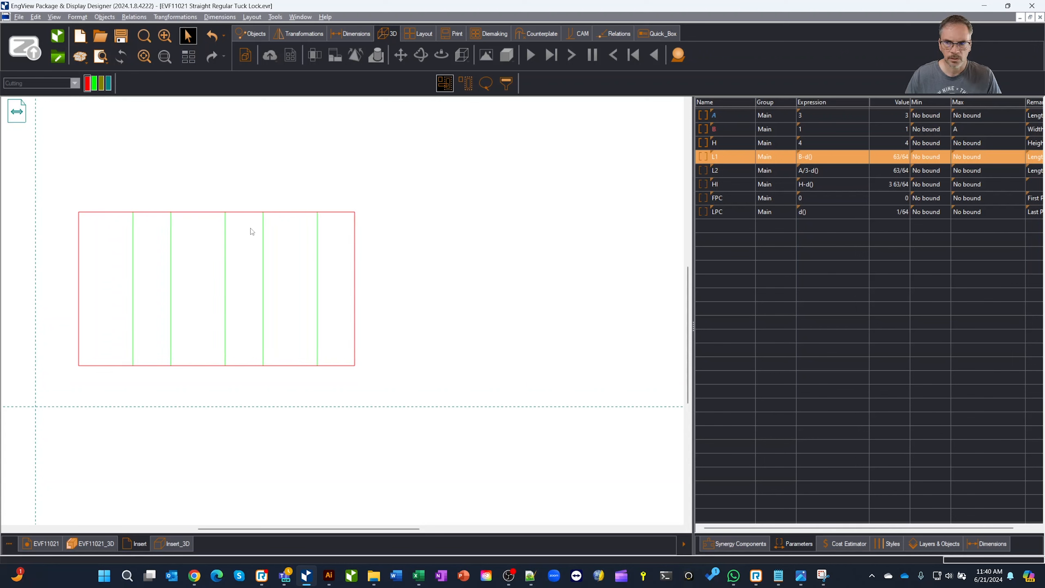
{"action": "left_click", "coordinate": [824, 148]}
{"action": "left_click", "coordinate": [825, 153]}
{"action": "left_click", "coordinate": [826, 155]}
{"action": "type", "text": "*2"}
{"action": "key", "text": "Return"}
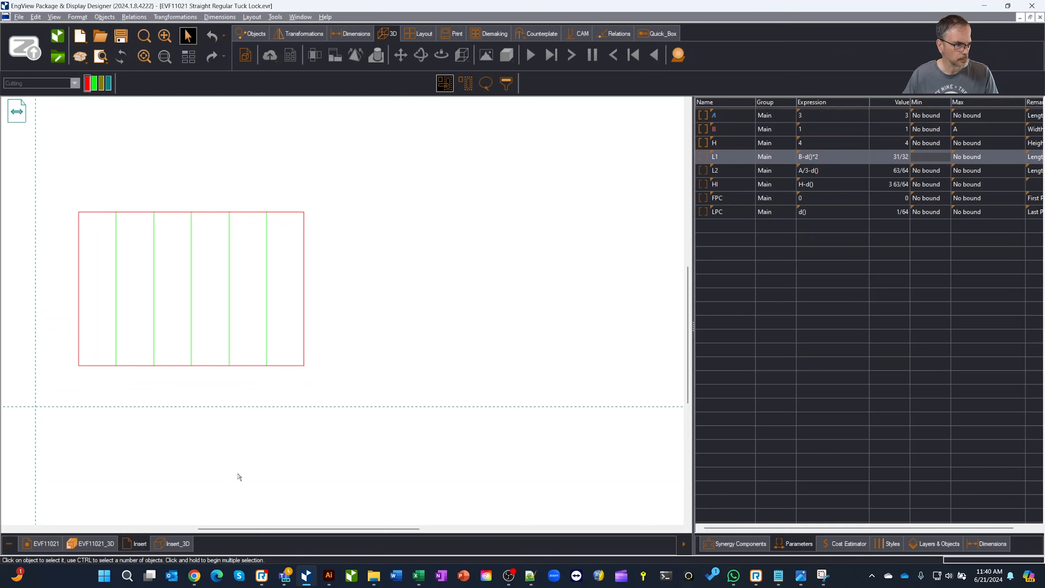
{"action": "left_click", "coordinate": [91, 543]}
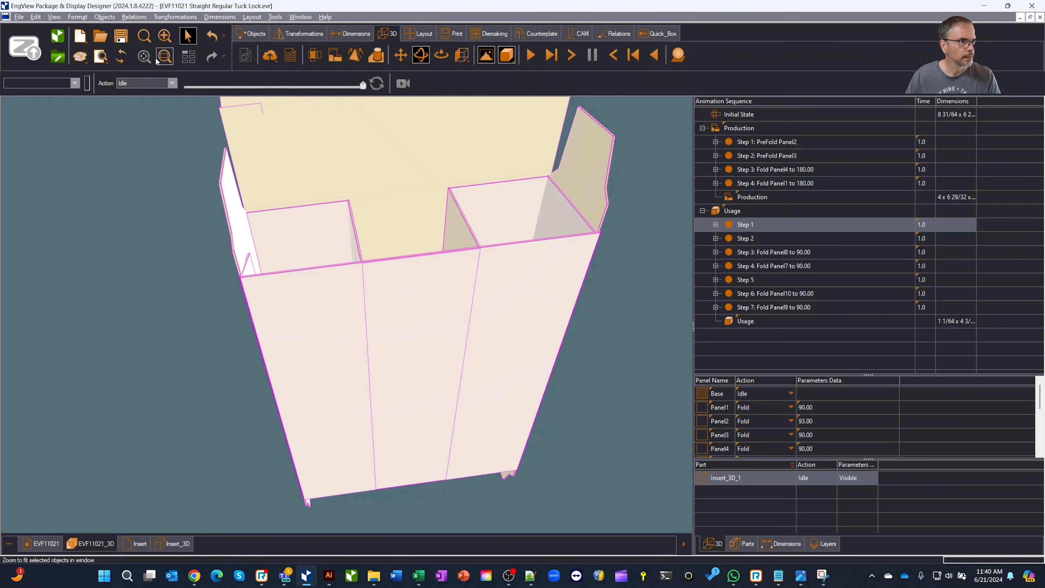
{"action": "middle_click_drag", "start_coordinate": [362, 176], "coordinate": [359, 189]}
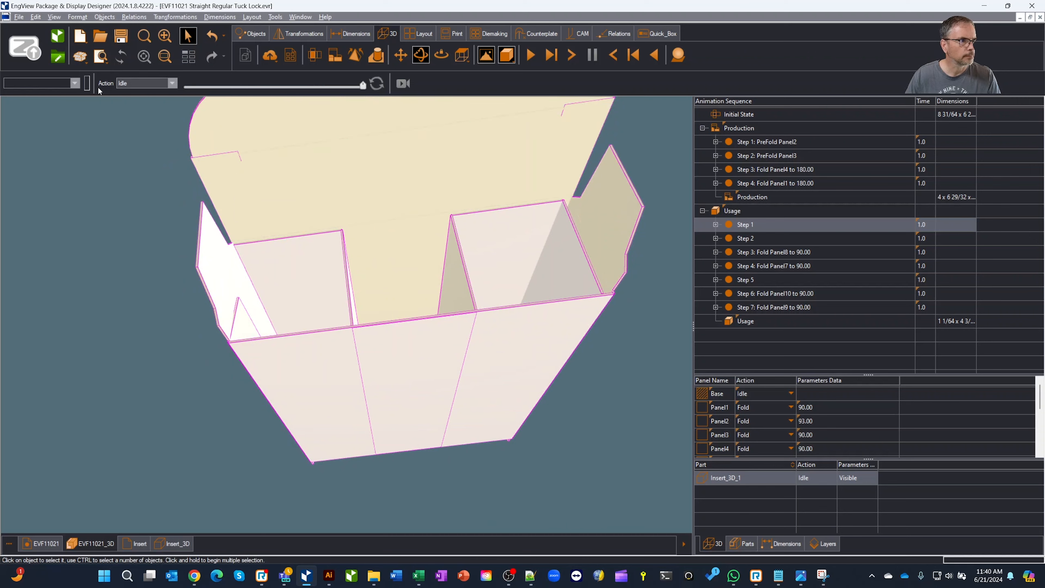
- In the Insert drawing's parameters, restore L1 to B-d() and set L2 to A/3-d()*2
{"action": "left_click", "coordinate": [139, 543]}
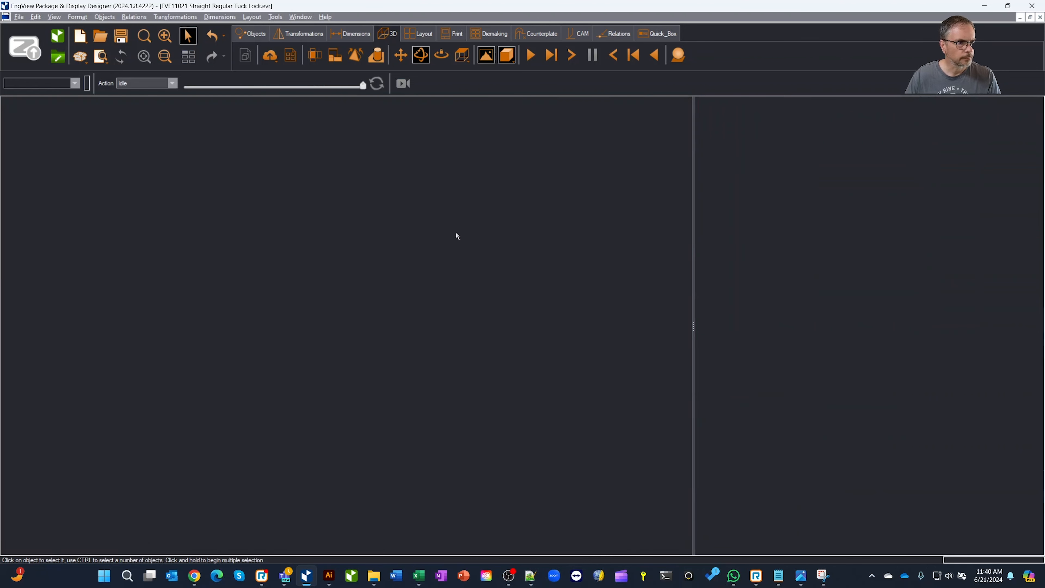
{"action": "left_click", "coordinate": [832, 155]}
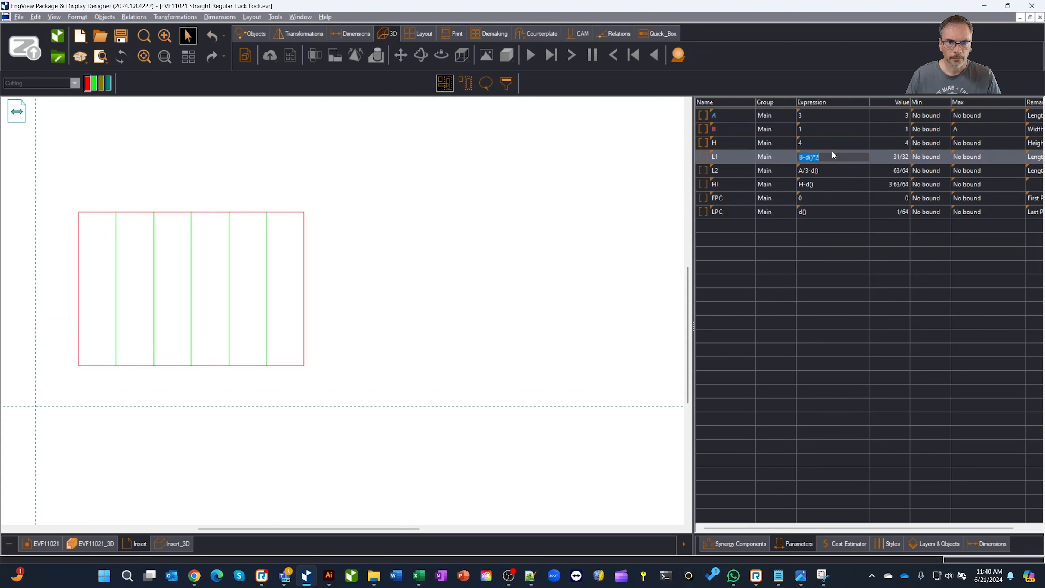
{"action": "key", "text": "End"}
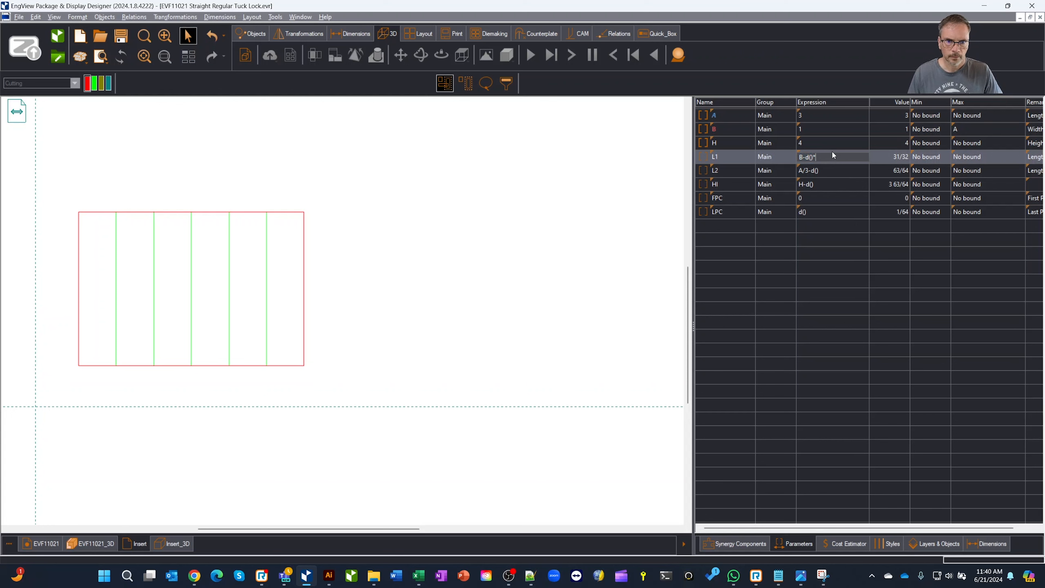
{"action": "left_click", "coordinate": [836, 170]}
{"action": "key", "text": "End"}
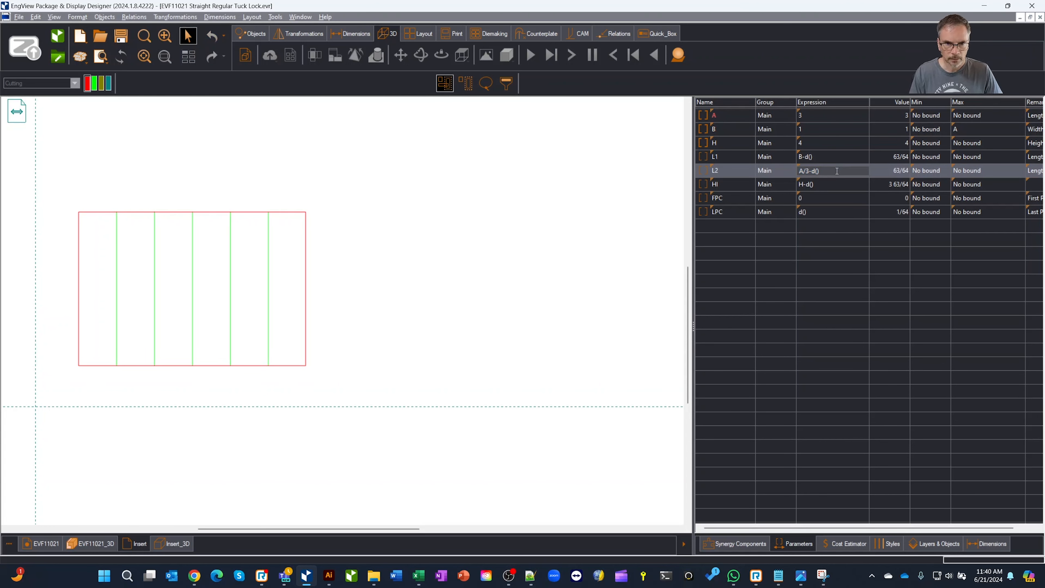
{"action": "type", "text": "*2"}
{"action": "key", "text": "Return"}
- Play the carton's 3D folding sequence from the dust flap folds through the final closure and inspect the insert's fit
{"action": "left_click", "coordinate": [112, 543]}
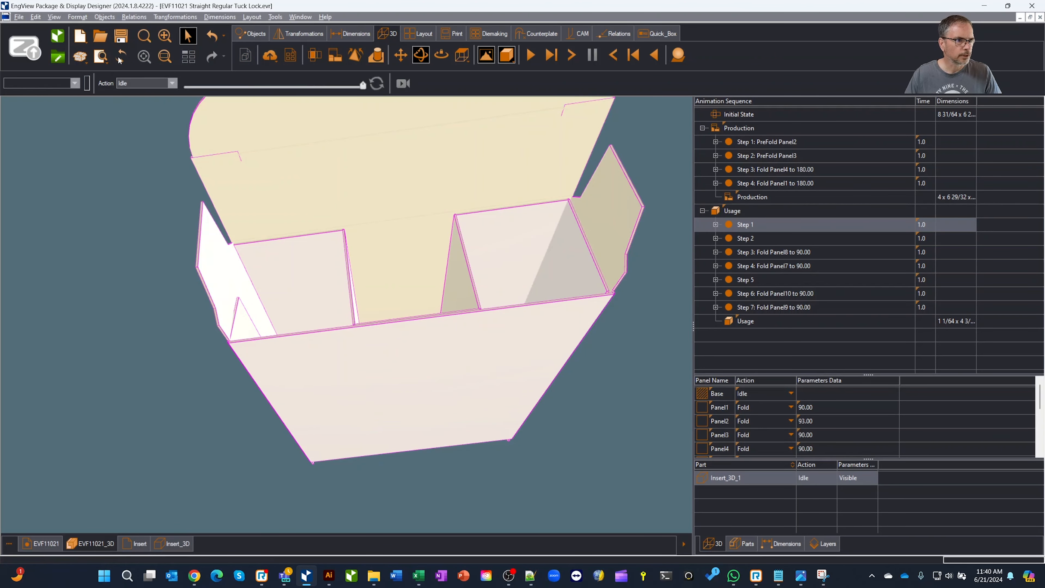
{"action": "middle_click_drag", "start_coordinate": [398, 225], "coordinate": [402, 254]}
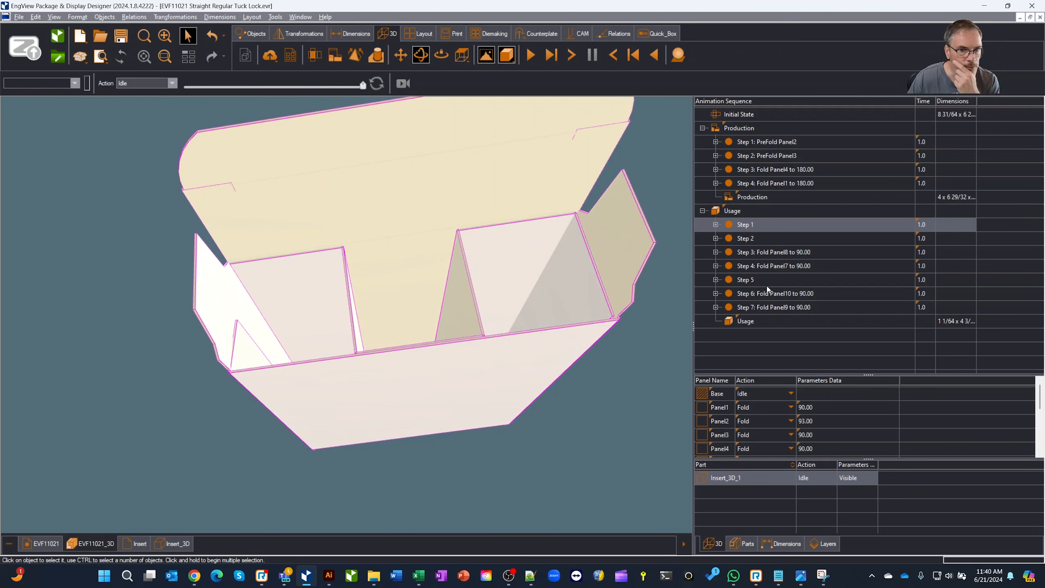
{"action": "left_click", "coordinate": [768, 254]}
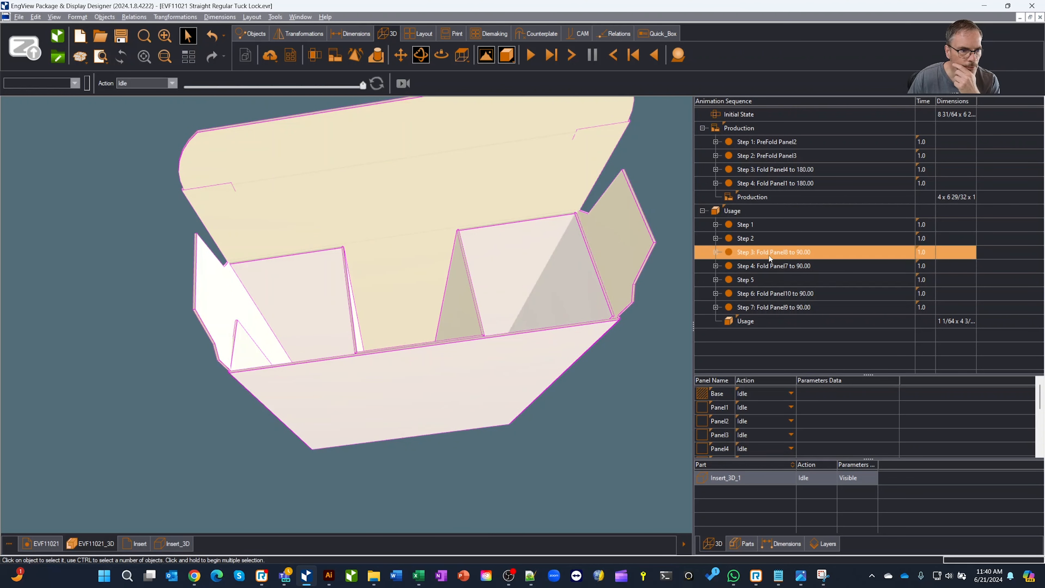
{"action": "left_click", "coordinate": [746, 270]}
{"action": "left_click", "coordinate": [756, 292]}
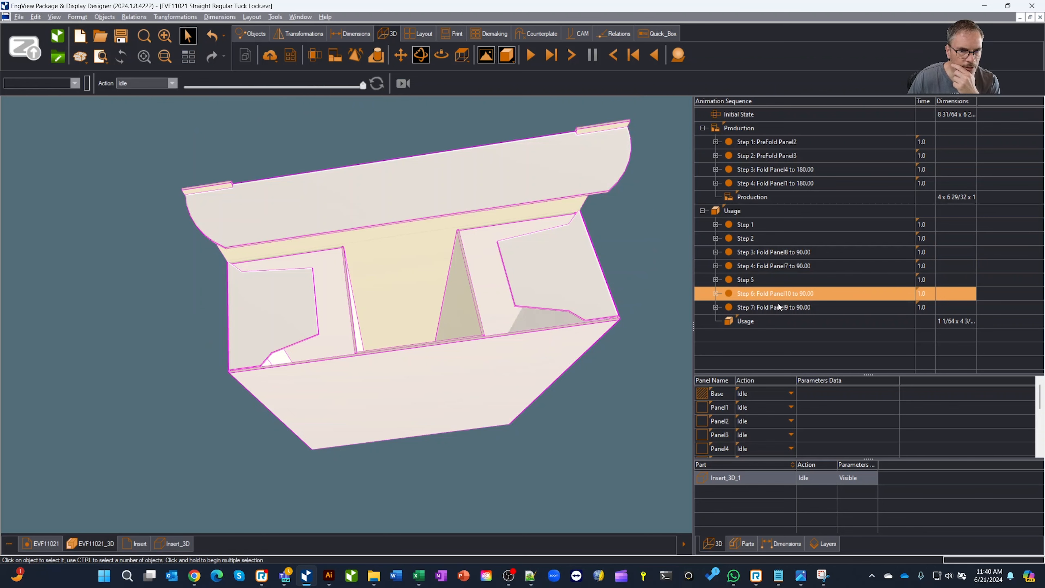
{"action": "left_click", "coordinate": [779, 307]}
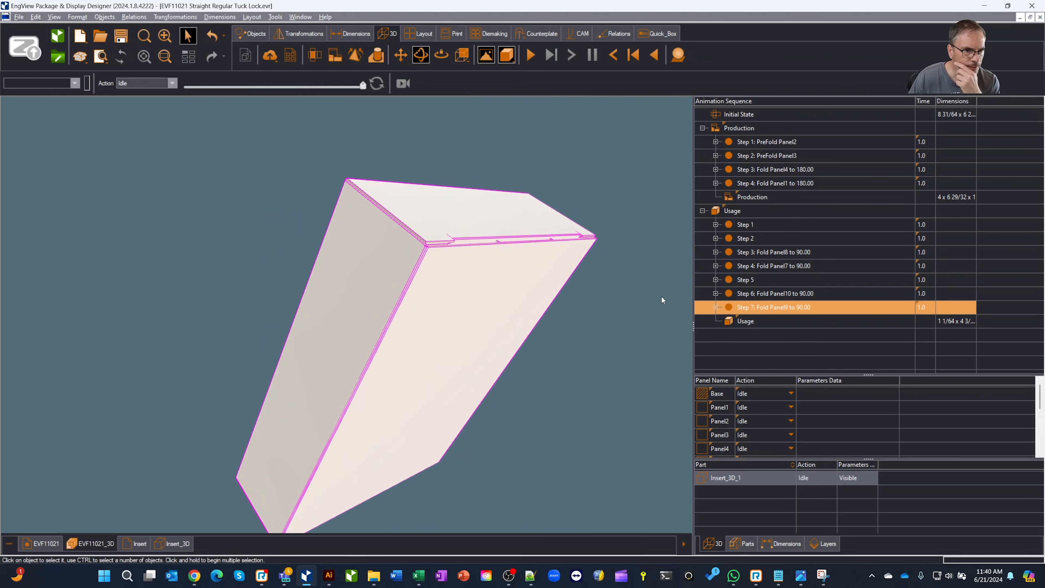
{"action": "left_click_drag", "start_coordinate": [555, 269], "coordinate": [548, 223]}
{"action": "left_click_drag", "start_coordinate": [468, 300], "coordinate": [548, 402]}
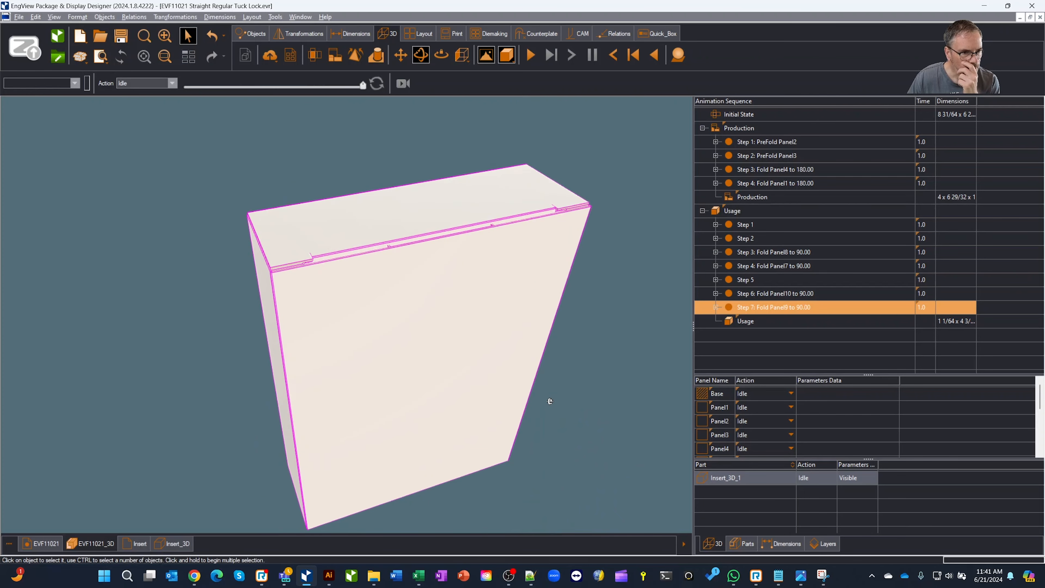
- Make the TEH parameter of the bottom tuck end global in the EVF11021 carton drawing
{"action": "left_click", "coordinate": [23, 547]}
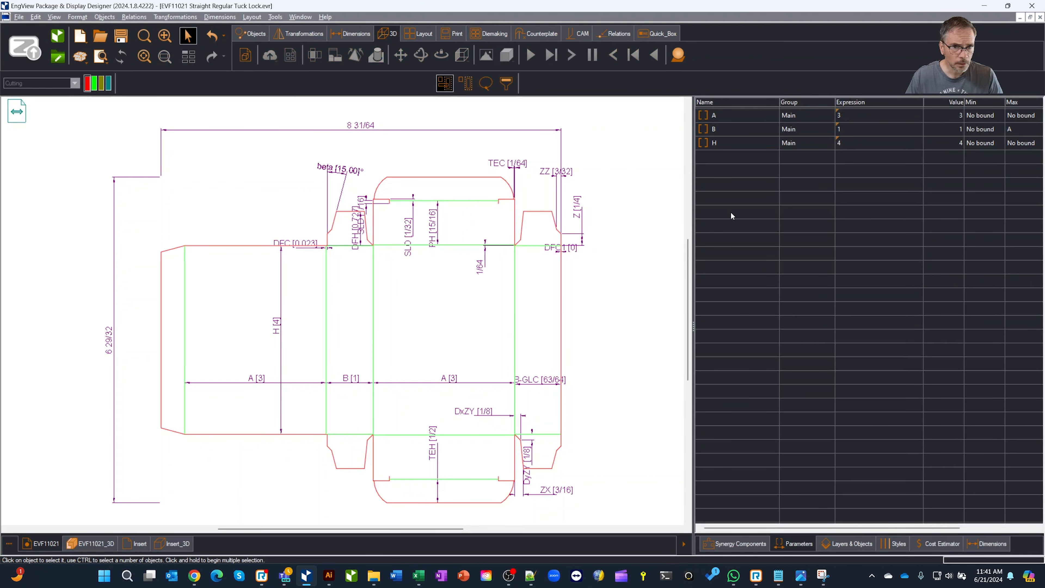
{"action": "left_click", "coordinate": [411, 506]}
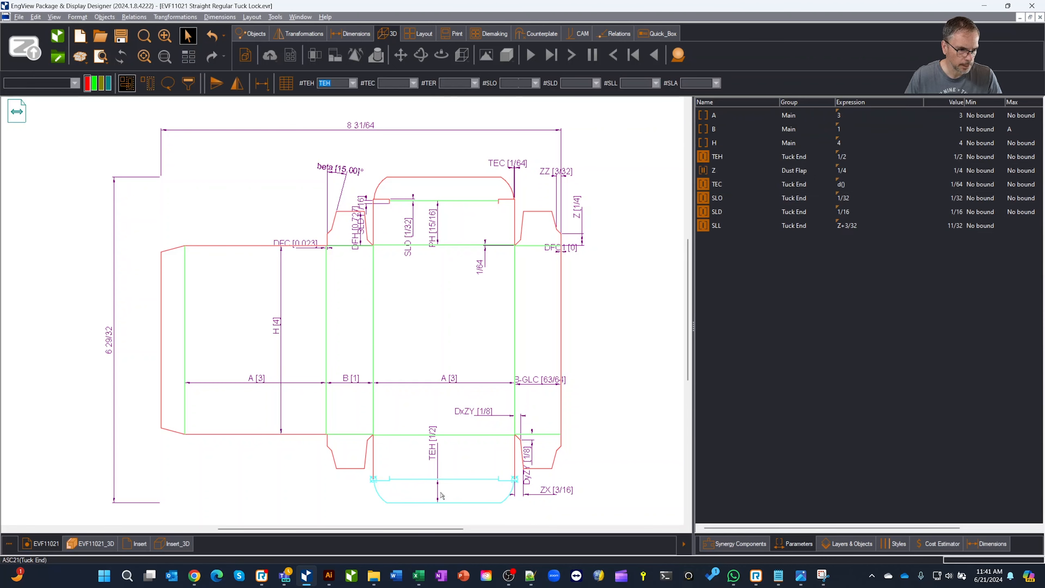
{"action": "right_click", "coordinate": [724, 160]}
{"action": "left_click", "coordinate": [765, 232]}
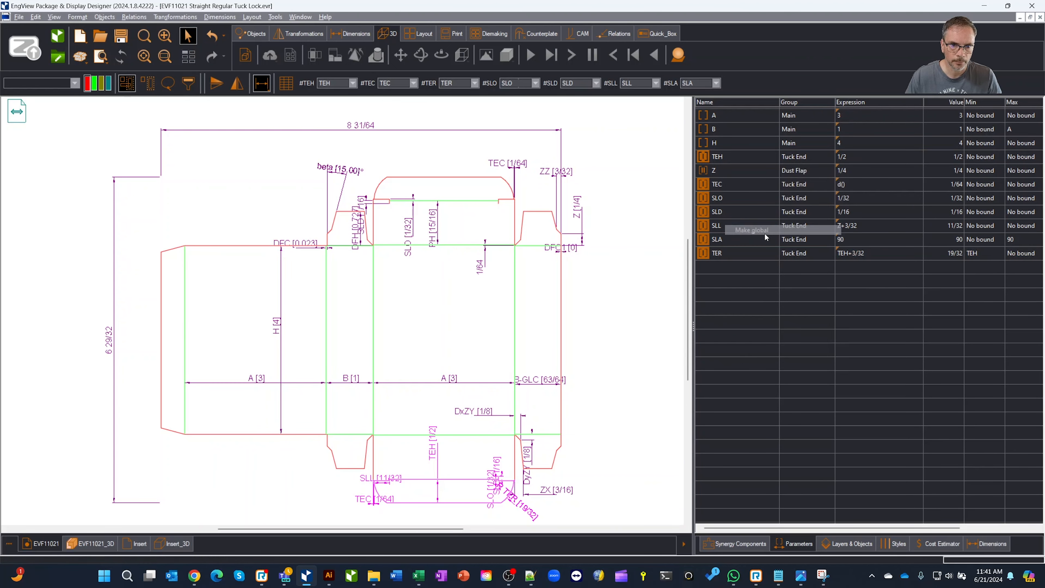
- In the Insert drawing, find the 09 Cut (Centered) component in the 04 Cuts category of the individual components library
{"action": "left_click", "coordinate": [140, 544]}
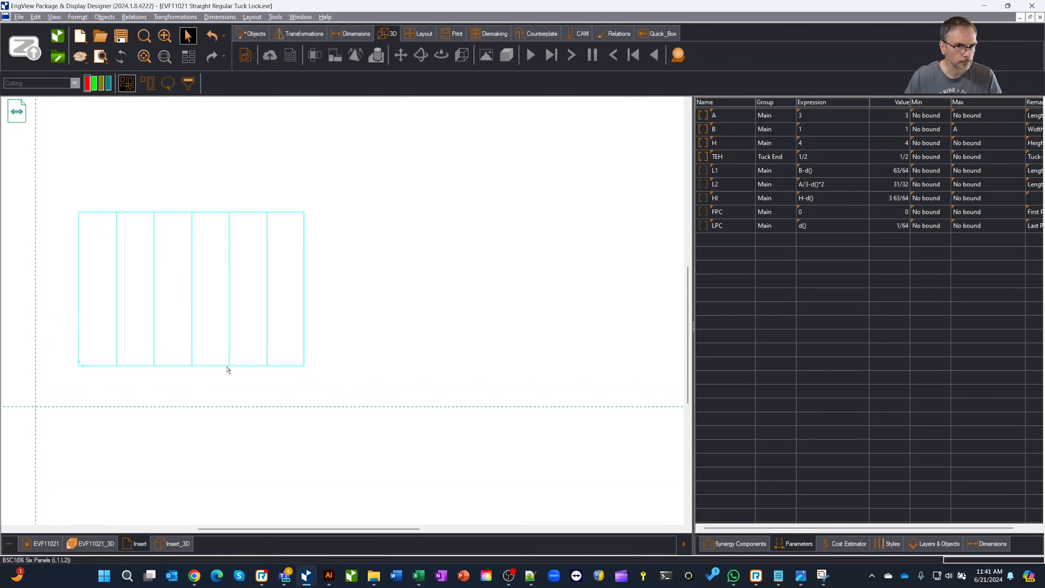
{"action": "double_click", "coordinate": [814, 197]}
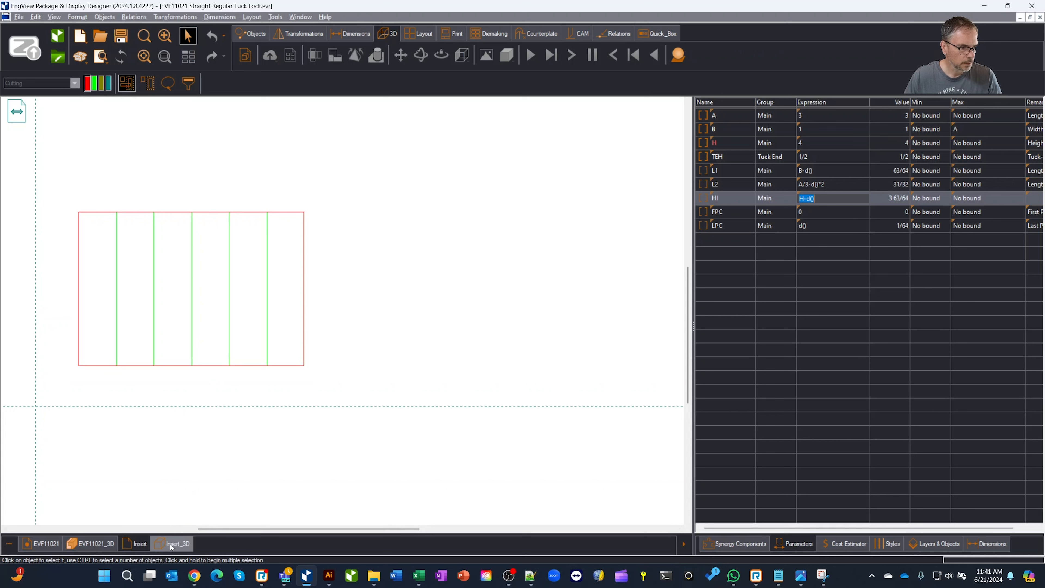
{"action": "left_click", "coordinate": [164, 36]}
{"action": "scroll", "coordinate": [303, 319], "scroll_direction": "down", "scroll_amount": 2}
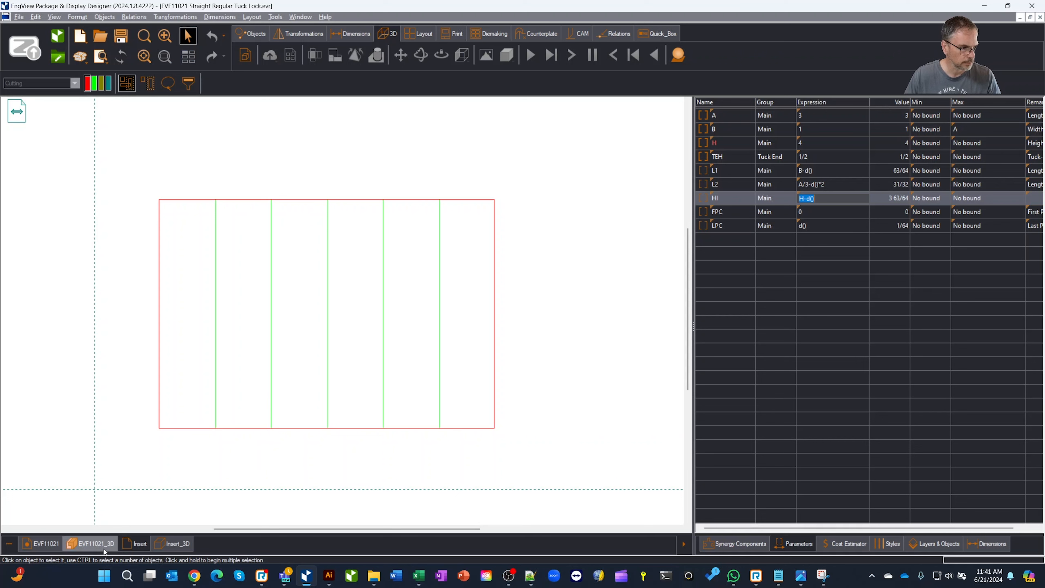
{"action": "left_click", "coordinate": [730, 546]}
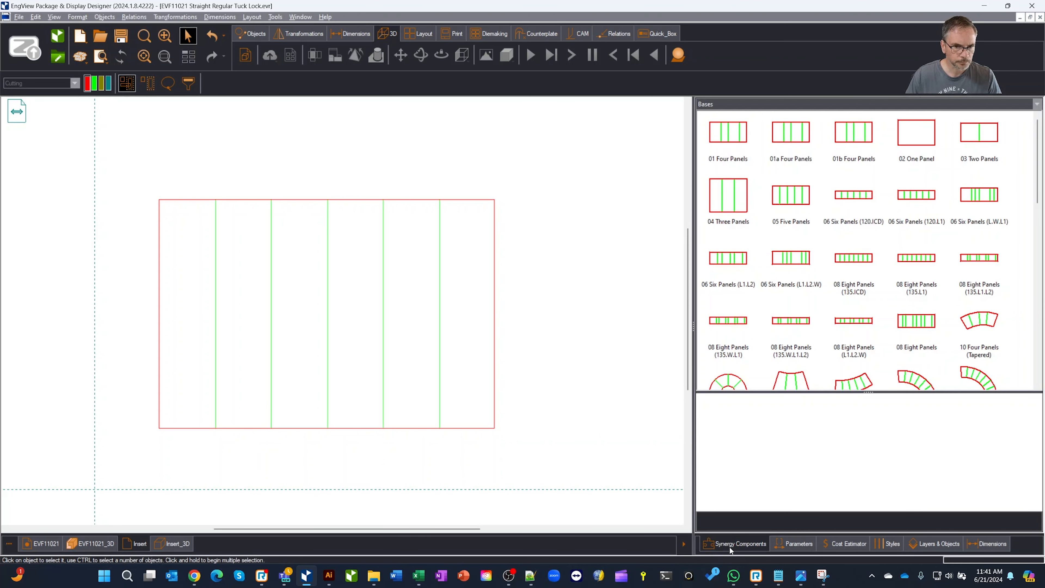
{"action": "left_click", "coordinate": [706, 104]}
{"action": "double_click", "coordinate": [612, 148]}
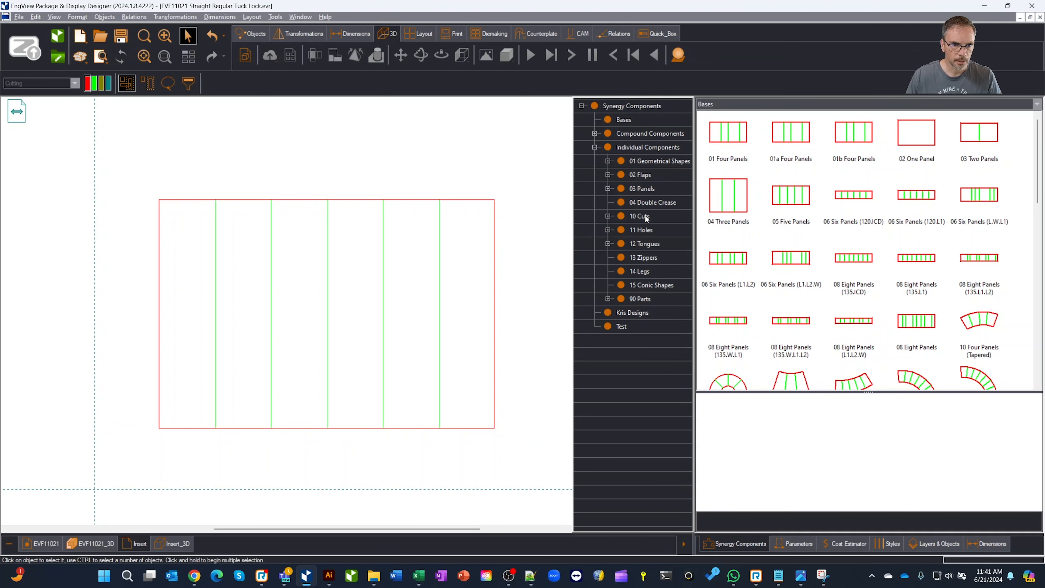
{"action": "double_click", "coordinate": [645, 216]}
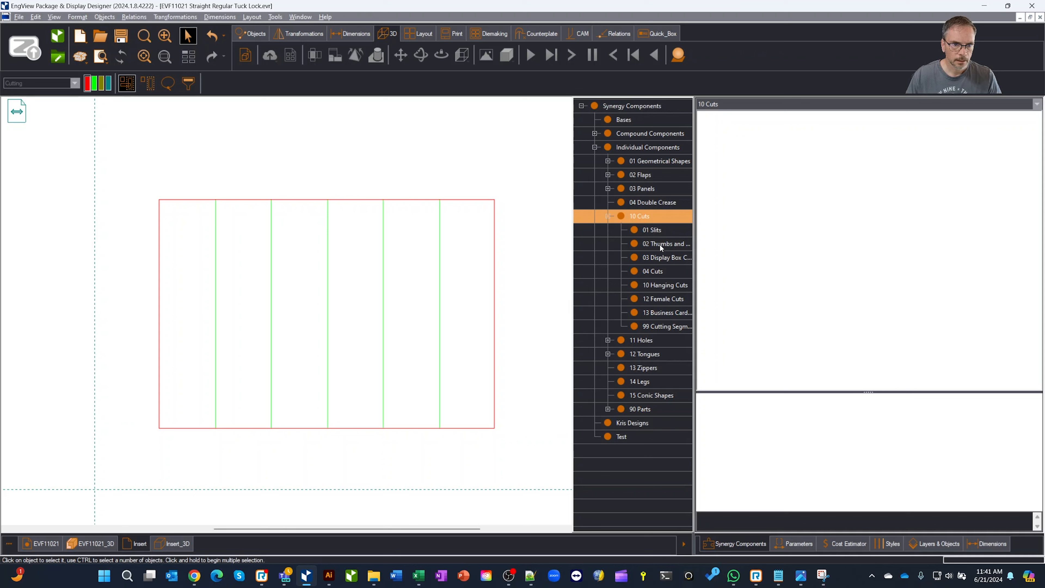
{"action": "left_click", "coordinate": [658, 272]}
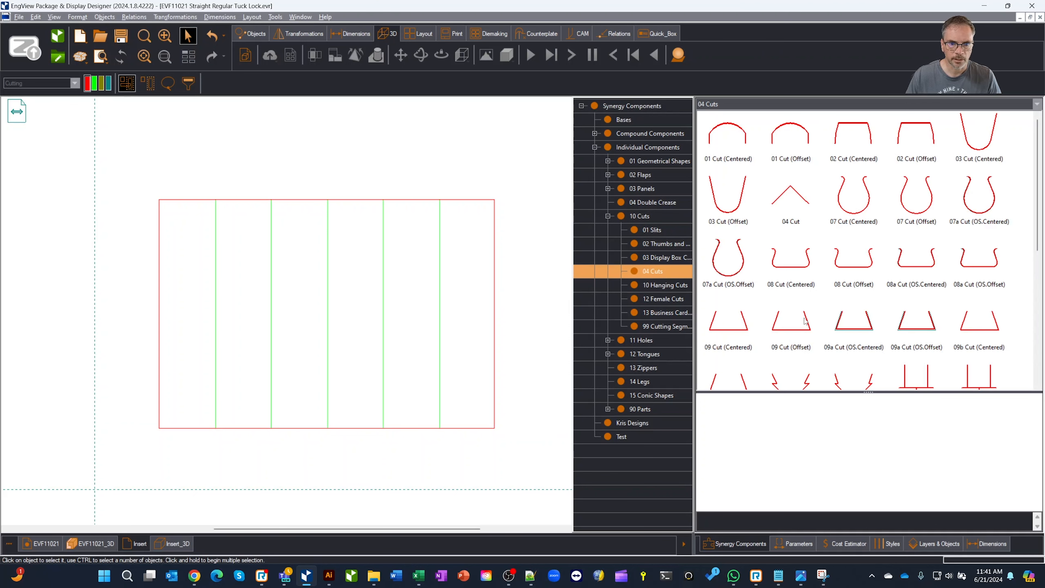
{"action": "left_click", "coordinate": [740, 337]}
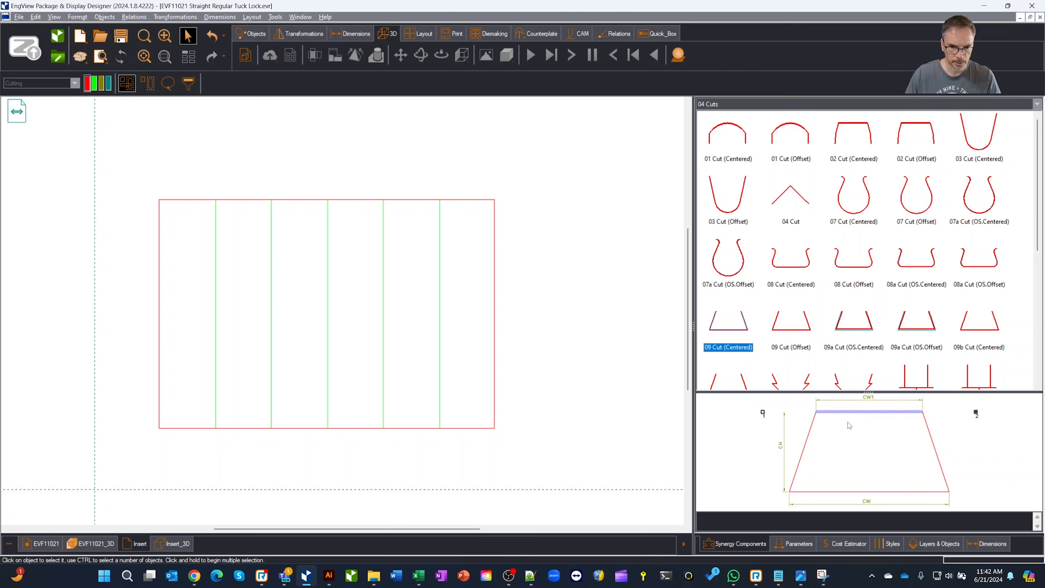
- Place 09 Cut (Centered) on the third panel's top edge, with CW 3/4, CW1 1/2 and CH 3/8 as new design parameters
{"action": "left_click", "coordinate": [734, 323]}
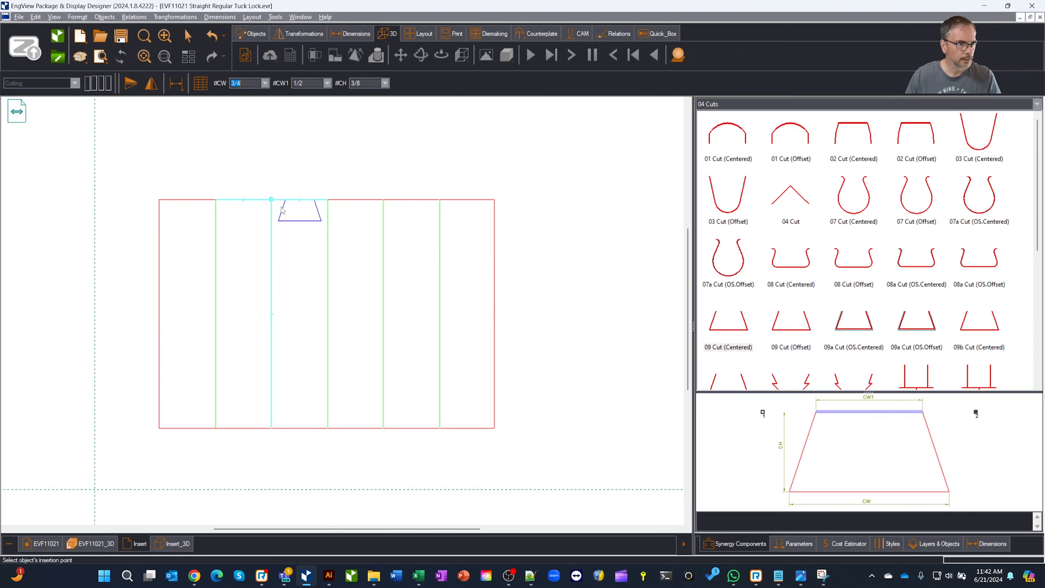
{"action": "left_click", "coordinate": [281, 210]}
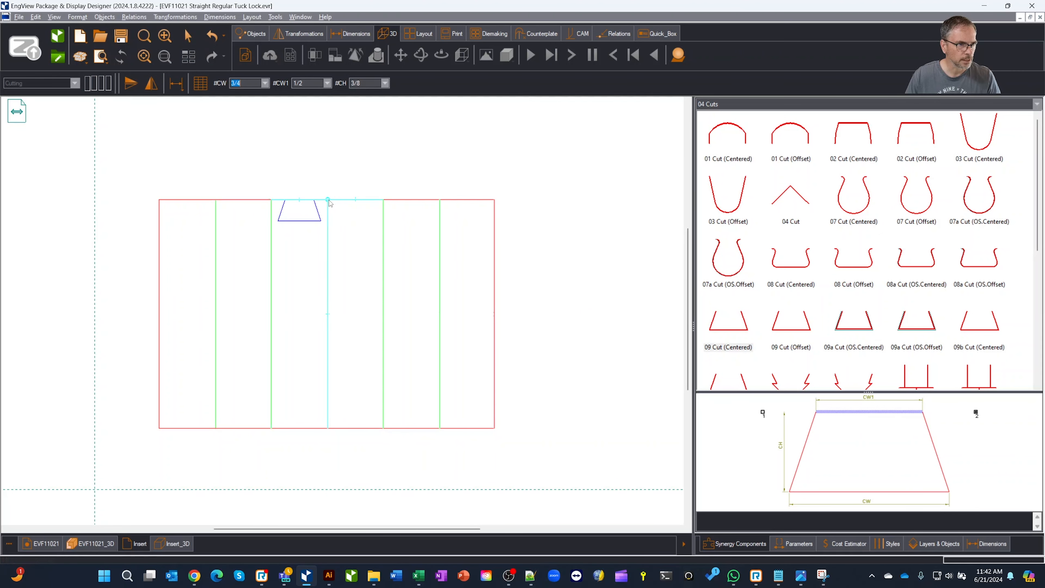
{"action": "left_click", "coordinate": [334, 204]}
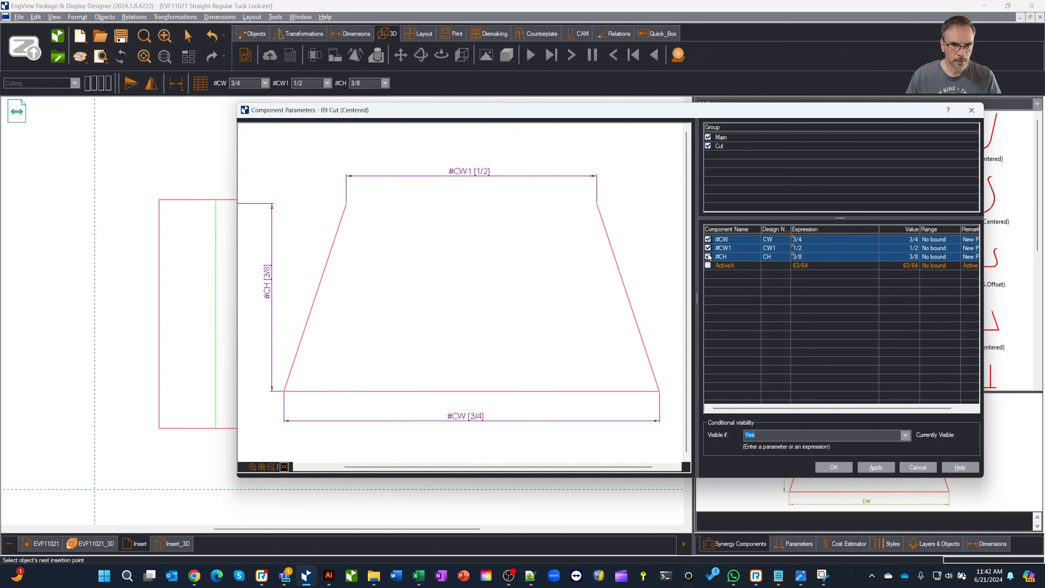
{"action": "left_click", "coordinate": [833, 468]}
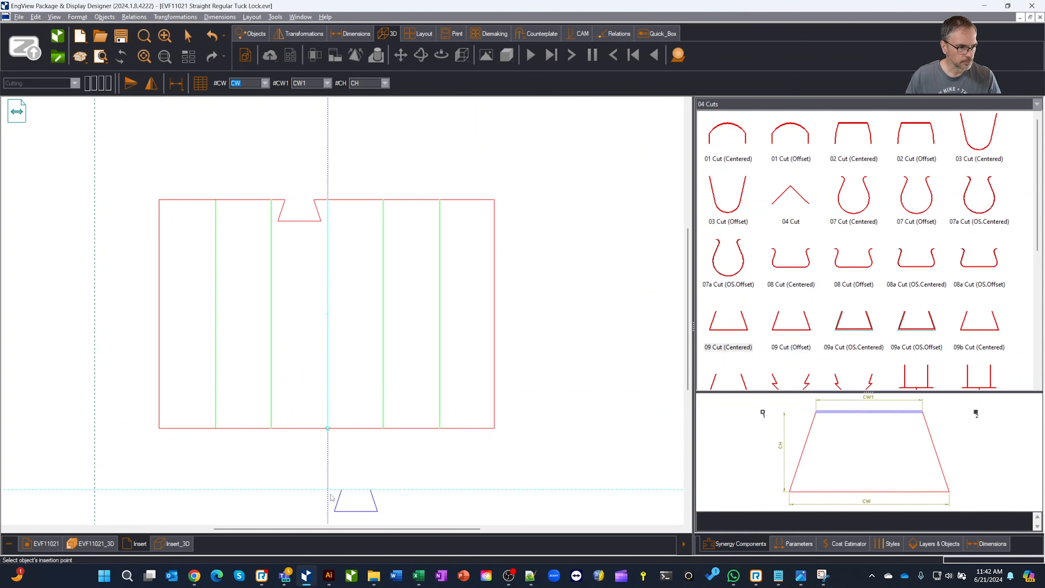
{"action": "key", "text": "Escape"}
- Examine the cut in the insert's folded 3D model and in the carton's 3D model
{"action": "left_click", "coordinate": [172, 543]}
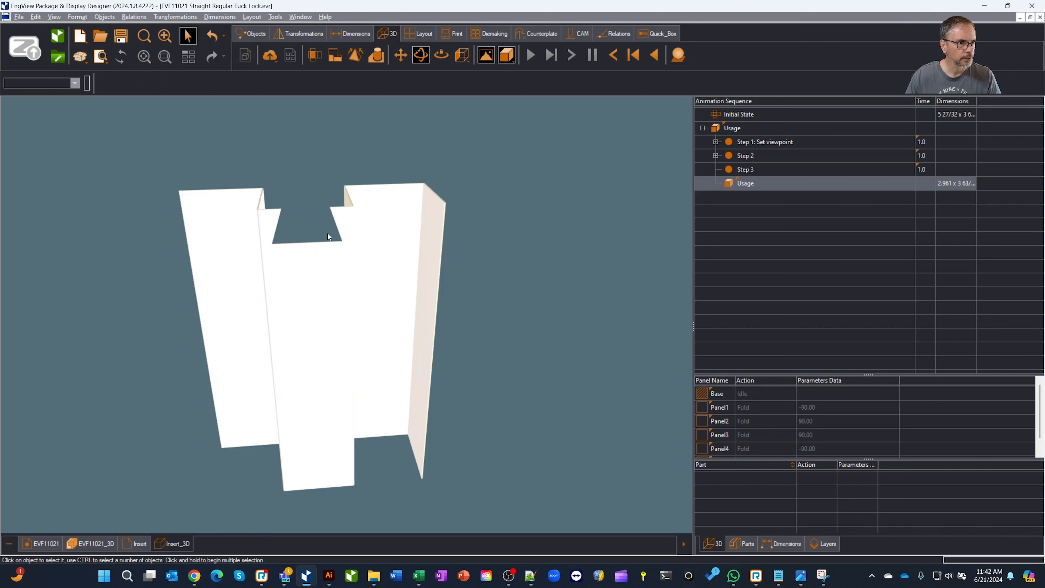
{"action": "left_click_drag", "start_coordinate": [330, 423], "coordinate": [404, 424]}
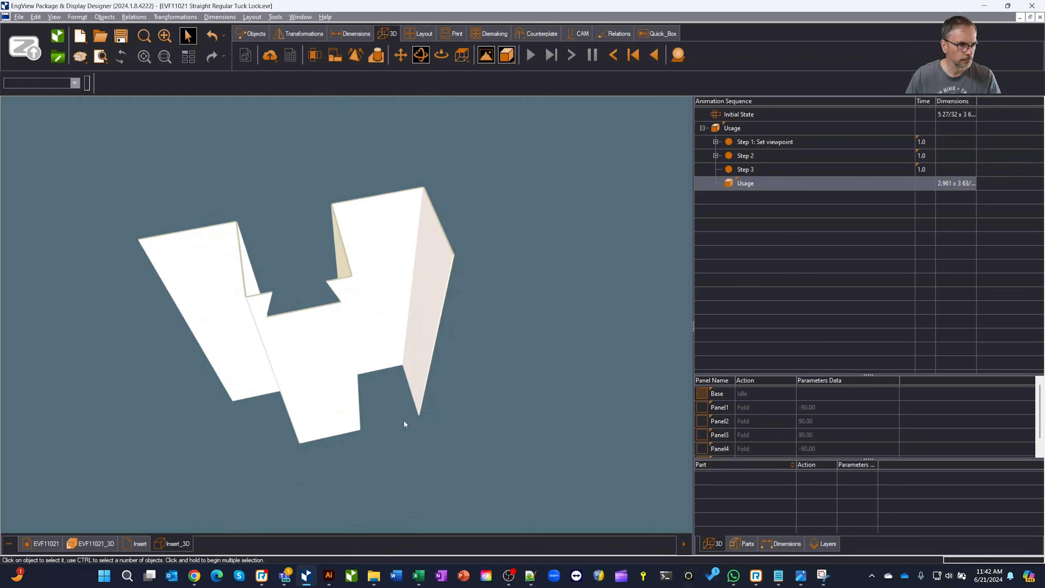
{"action": "left_click", "coordinate": [101, 546]}
- In the Insert drawing, exclude the top cut's CW1 from the design parameters and set its expression to CW for straight sides
{"action": "left_click", "coordinate": [125, 544]}
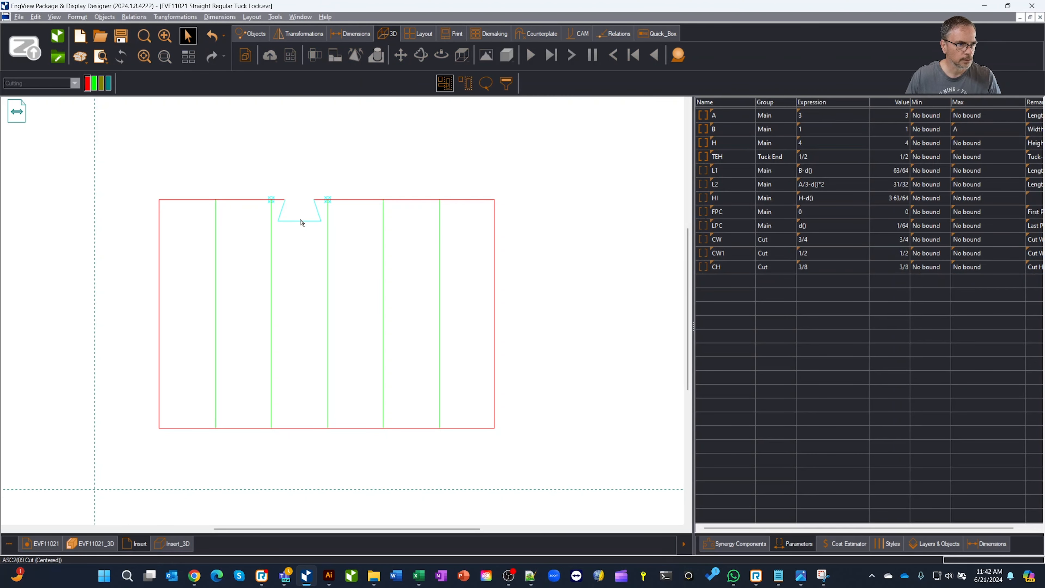
{"action": "left_click", "coordinate": [300, 219]}
{"action": "double_click", "coordinate": [300, 222]}
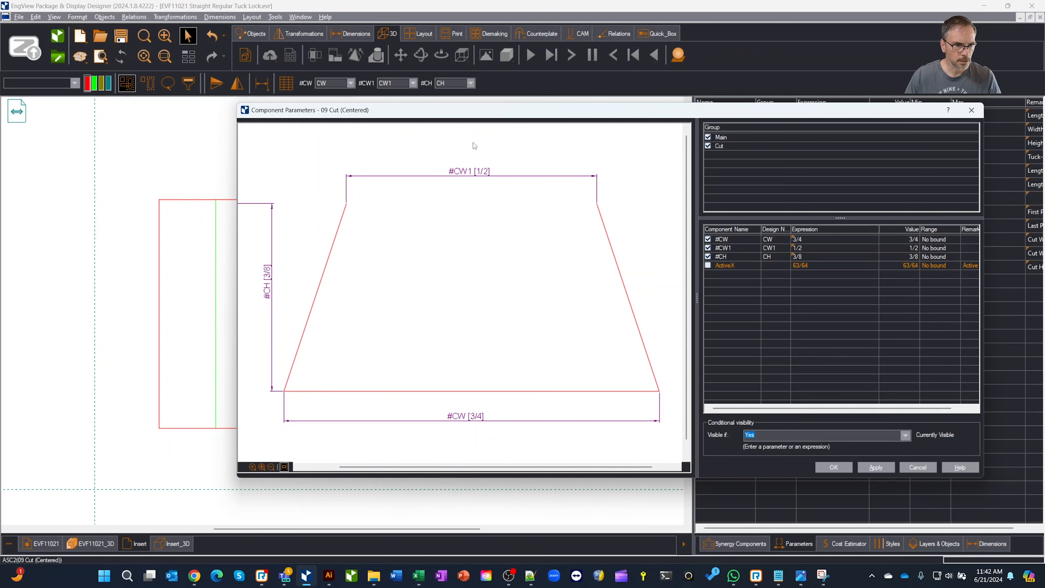
{"action": "left_click", "coordinate": [707, 248]}
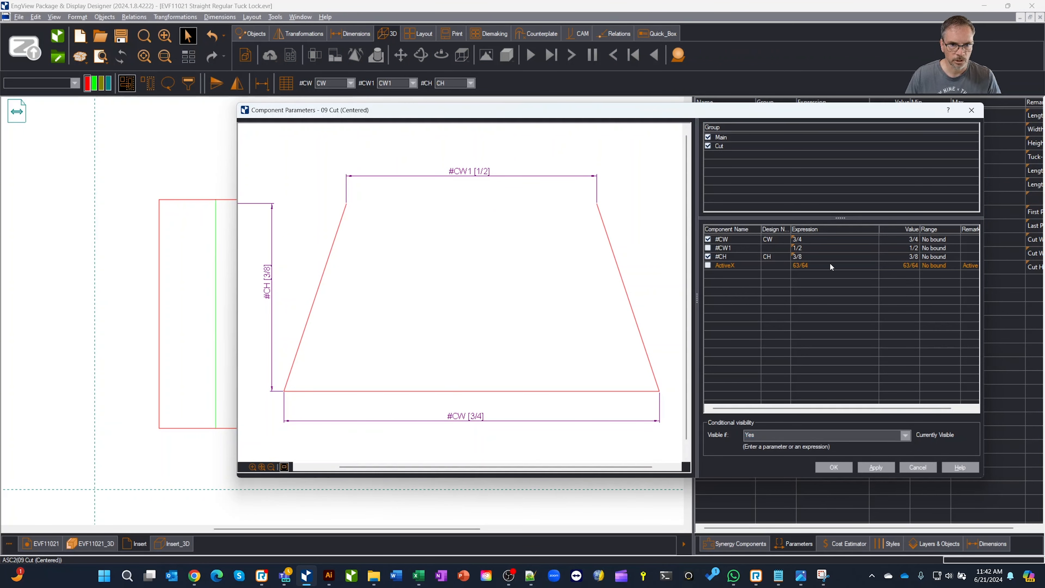
{"action": "left_click", "coordinate": [829, 248]}
{"action": "key", "text": "BackSpace"}
{"action": "key", "text": "BackSpace"}
{"action": "key", "text": "BackSpace"}
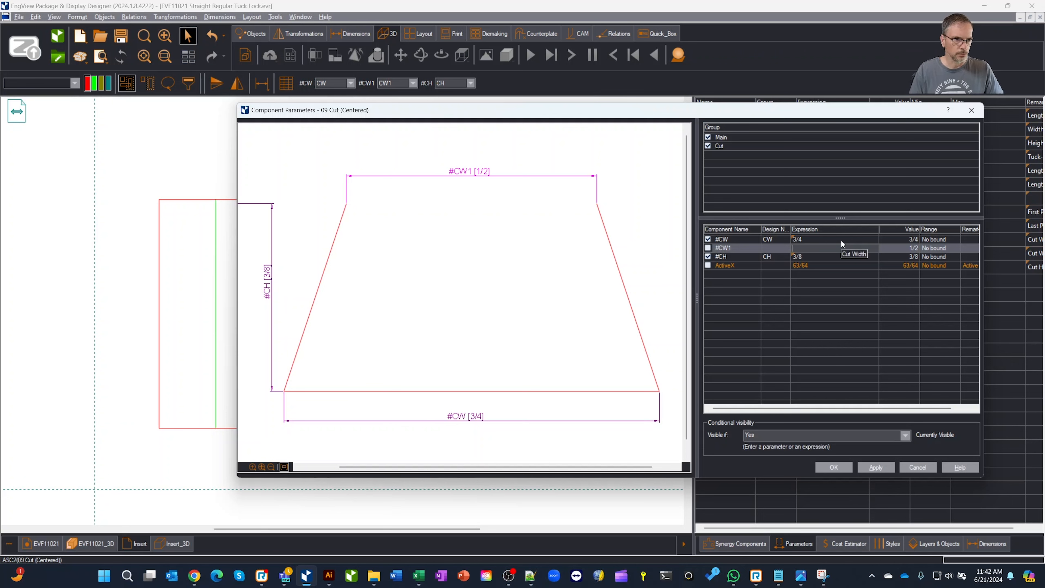
{"action": "type", "text": "CW"}
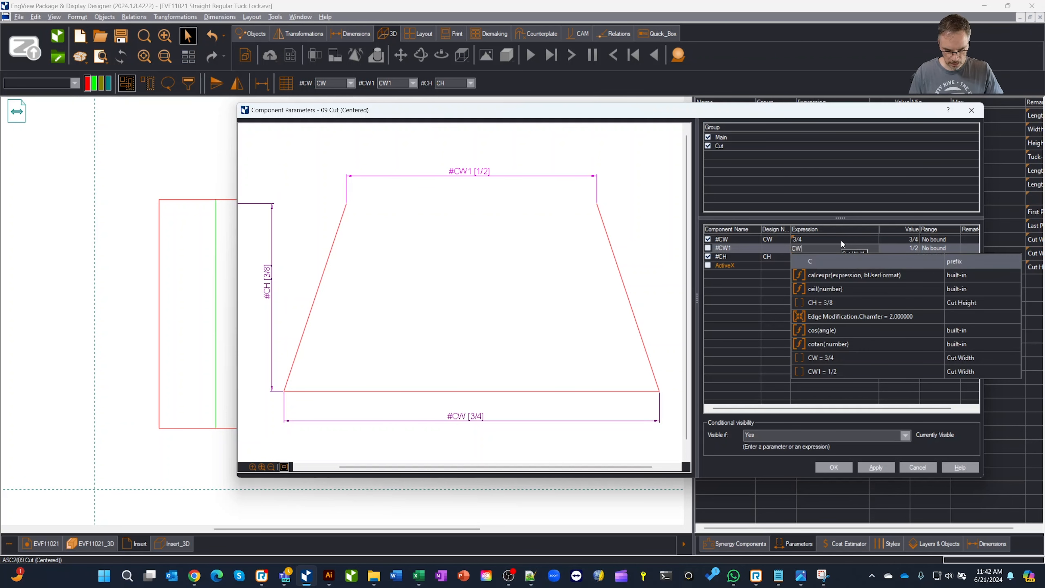
{"action": "key", "text": "Return"}
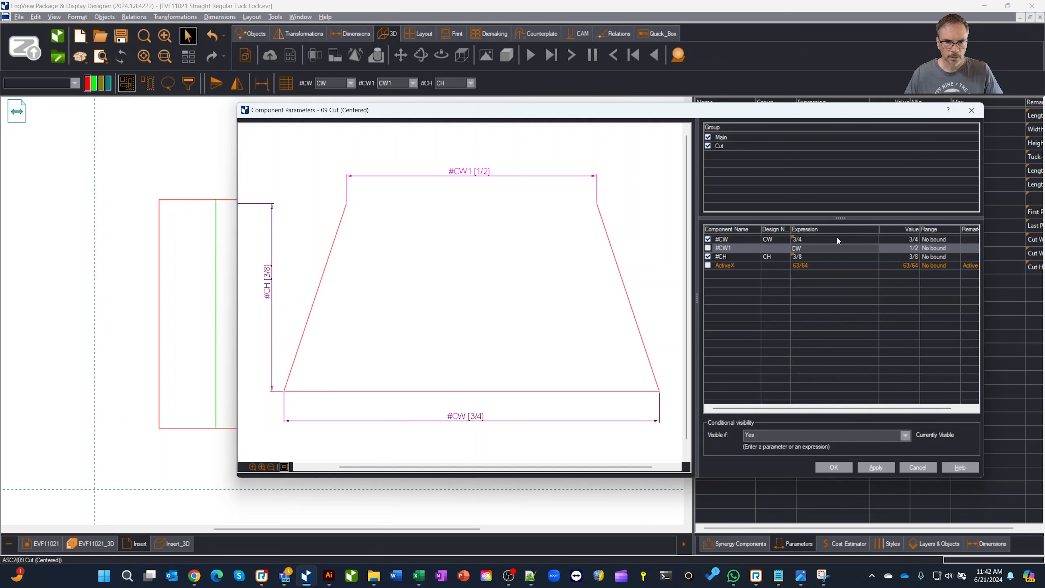
{"action": "left_click", "coordinate": [838, 238]}
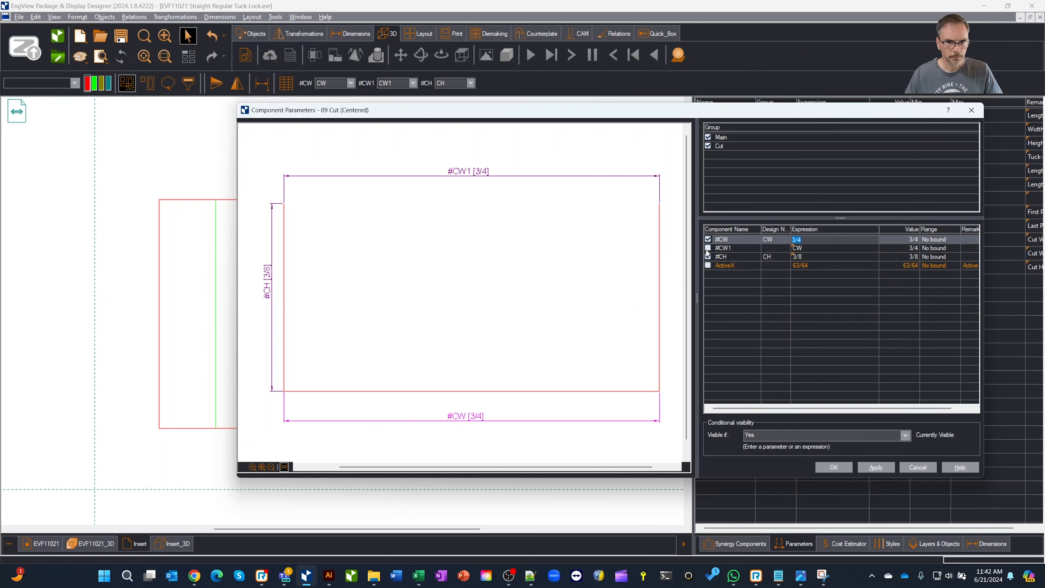
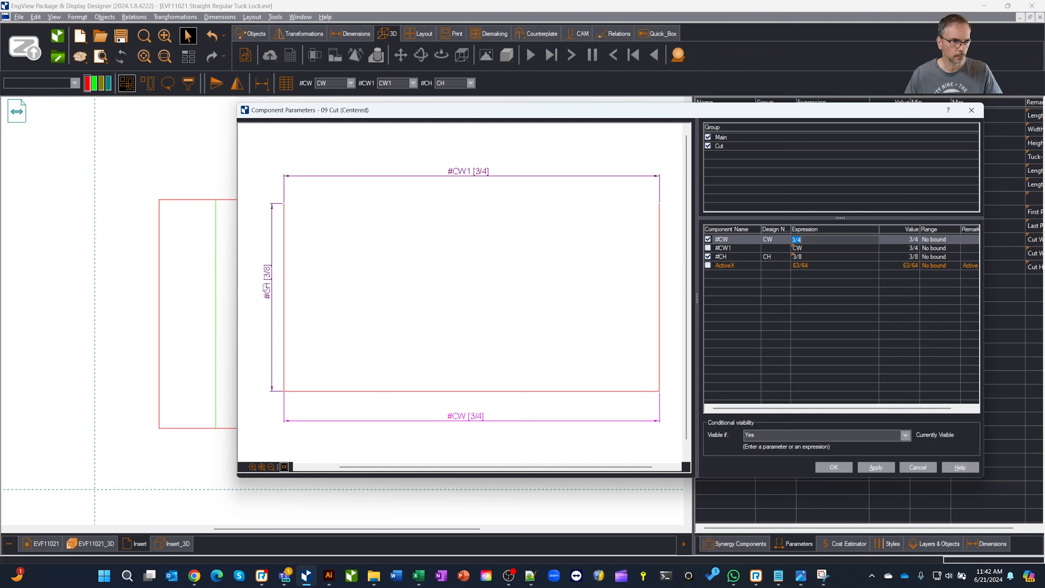
{"action": "left_click", "coordinate": [834, 468]}
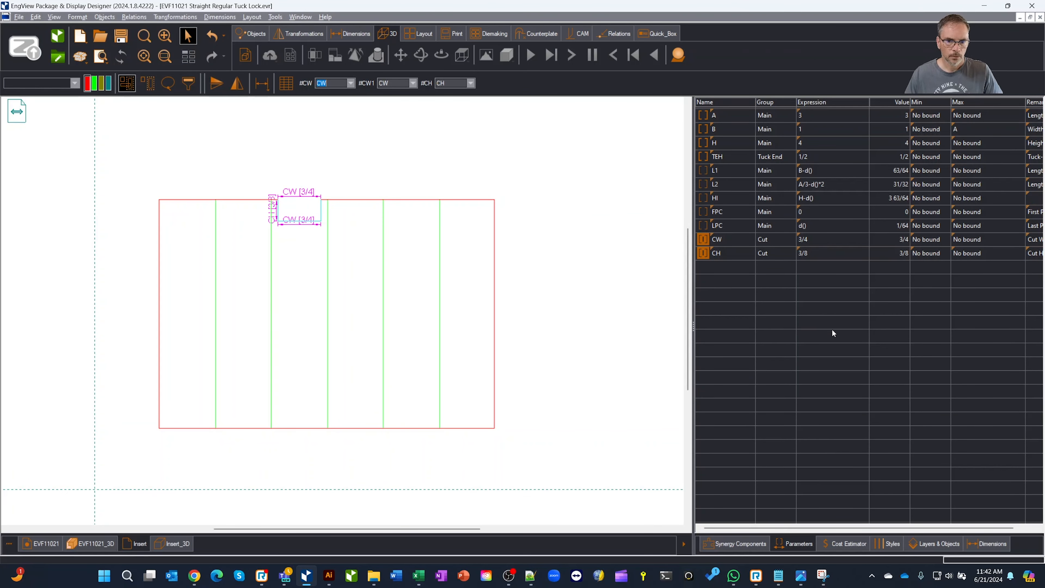
- Place 09 Cut (Centered) on the third panel's bottom edge, with CW1 excluded from the design parameters and its expression set to CW
{"action": "left_click", "coordinate": [766, 543]}
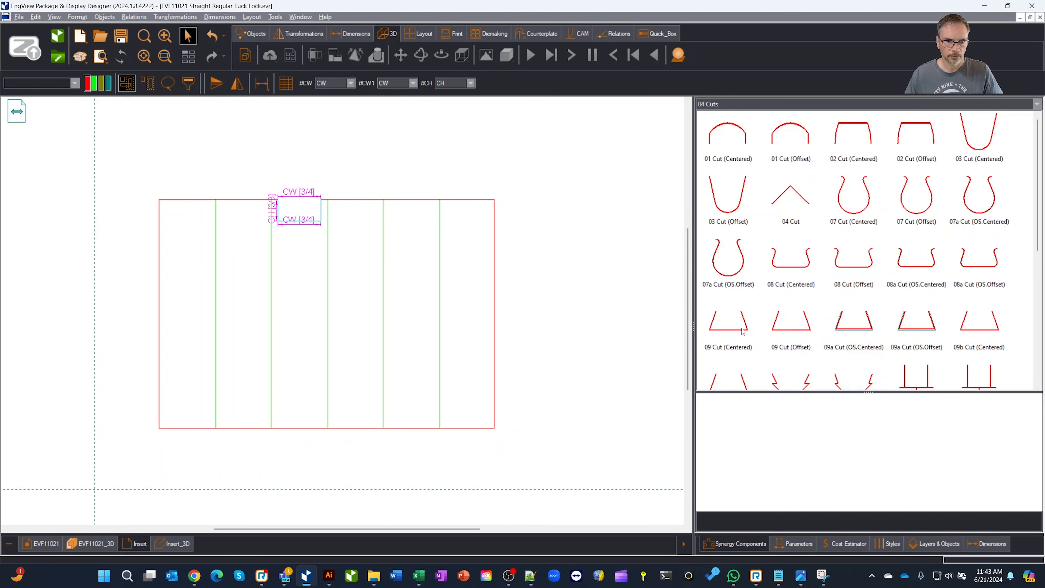
{"action": "left_click", "coordinate": [732, 337]}
{"action": "double_click", "coordinate": [736, 331]}
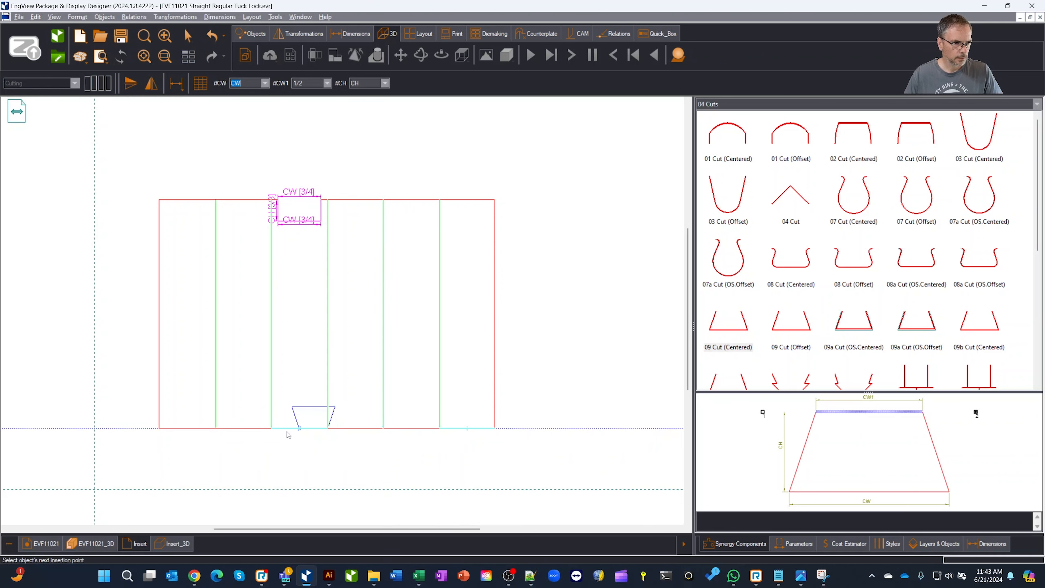
{"action": "left_click", "coordinate": [271, 430]}
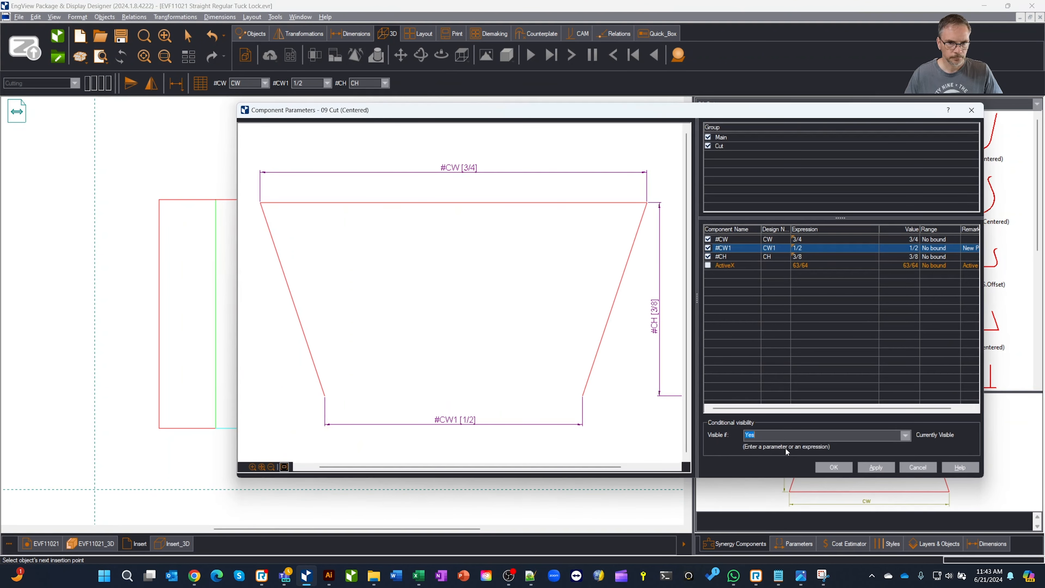
{"action": "left_click", "coordinate": [709, 248]}
{"action": "left_click", "coordinate": [820, 248]}
{"action": "type", "text": "CW"}
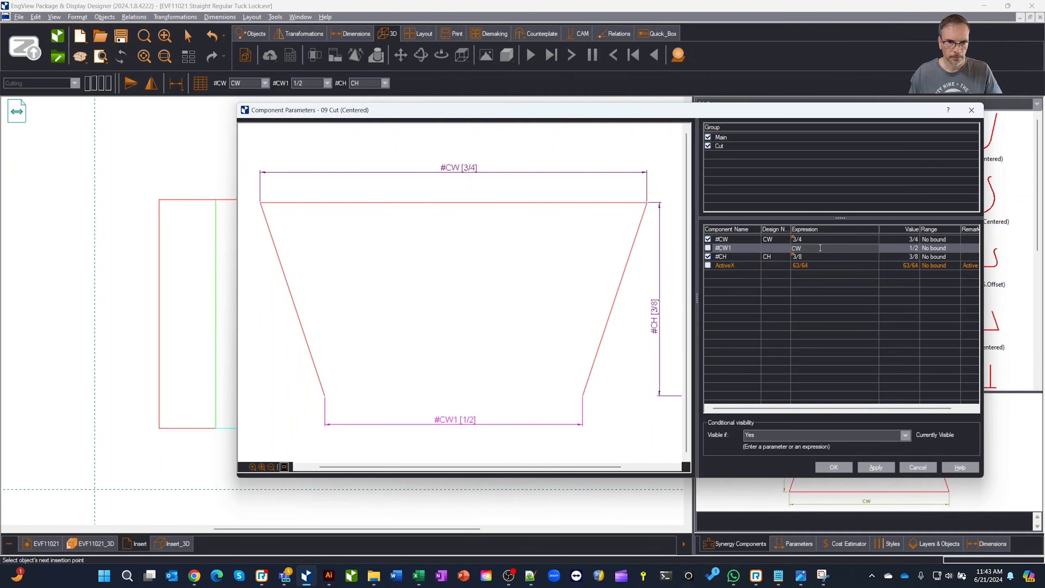
{"action": "left_click", "coordinate": [832, 283]}
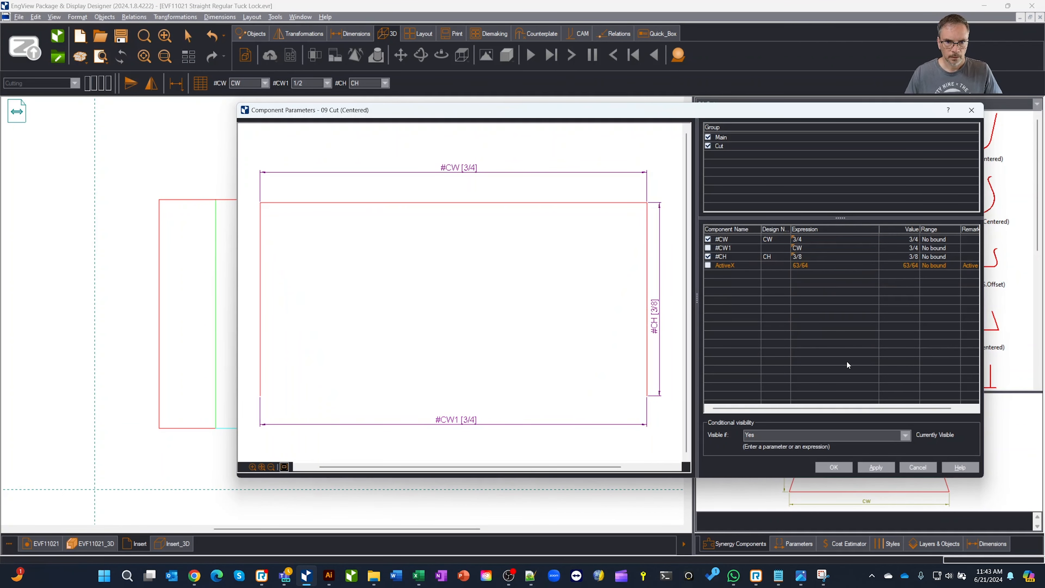
{"action": "left_click", "coordinate": [833, 467]}
{"action": "left_click", "coordinate": [299, 428]}
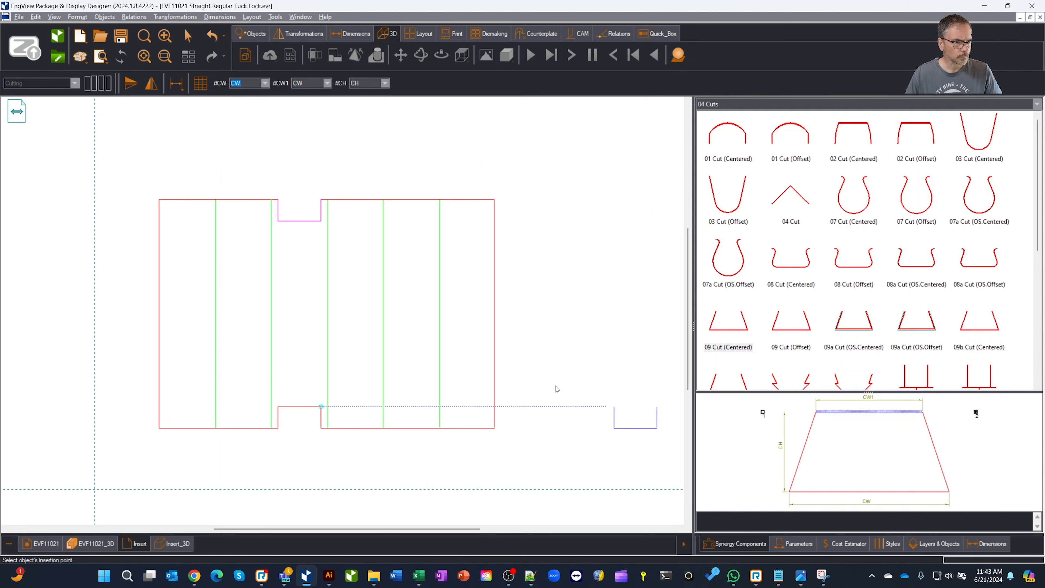
{"action": "key", "text": "Escape"}
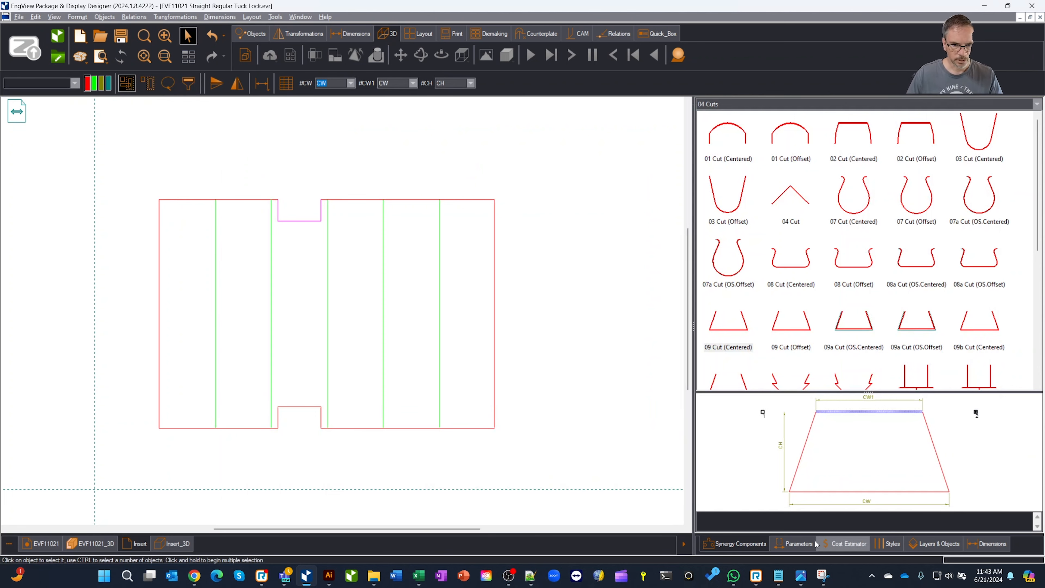
- In the design parameters, set the expression of the cut height CH to TEH
{"action": "left_click", "coordinate": [799, 545]}
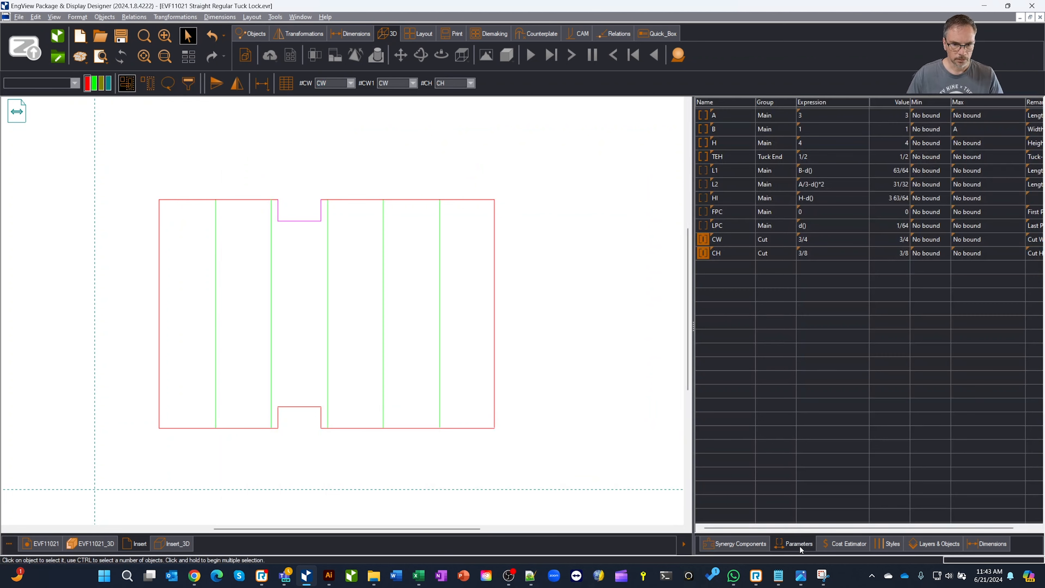
{"action": "left_click", "coordinate": [304, 223]}
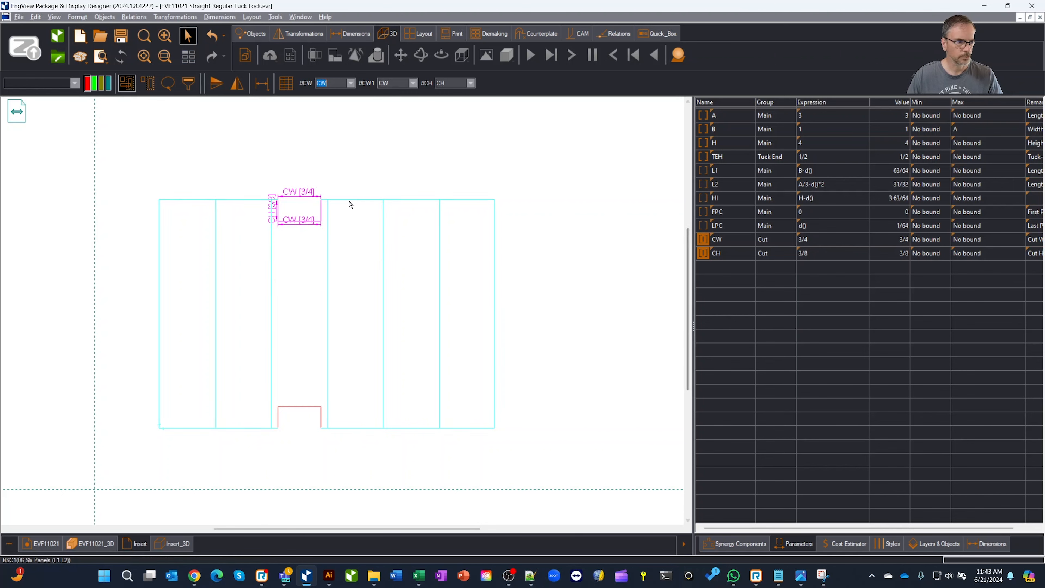
{"action": "scroll", "coordinate": [274, 217], "scroll_direction": "up", "scroll_amount": 2}
{"action": "scroll", "coordinate": [274, 217], "scroll_direction": "down", "scroll_amount": 2}
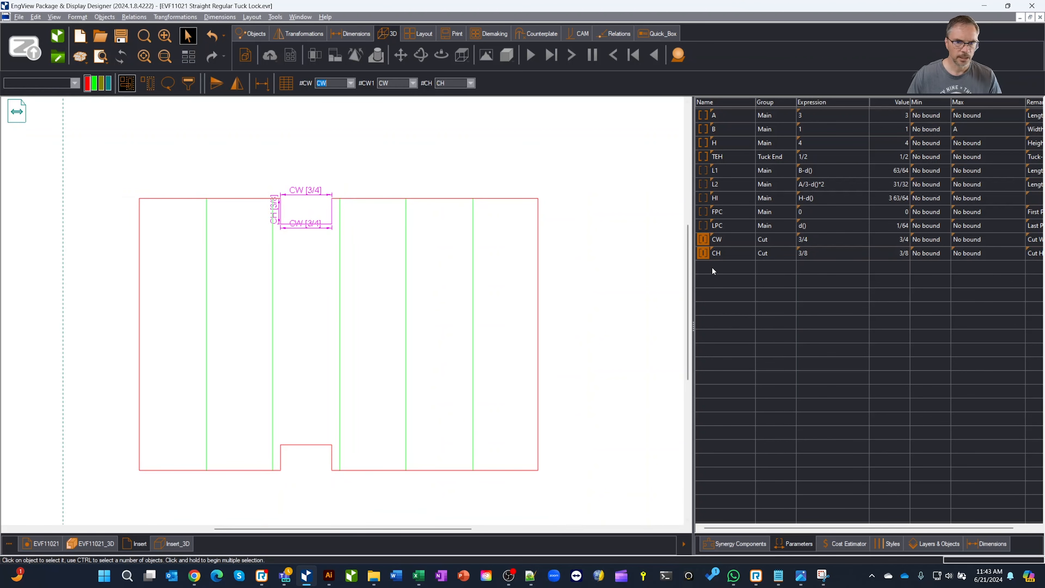
{"action": "left_click", "coordinate": [802, 253]}
{"action": "left_click", "coordinate": [825, 254]}
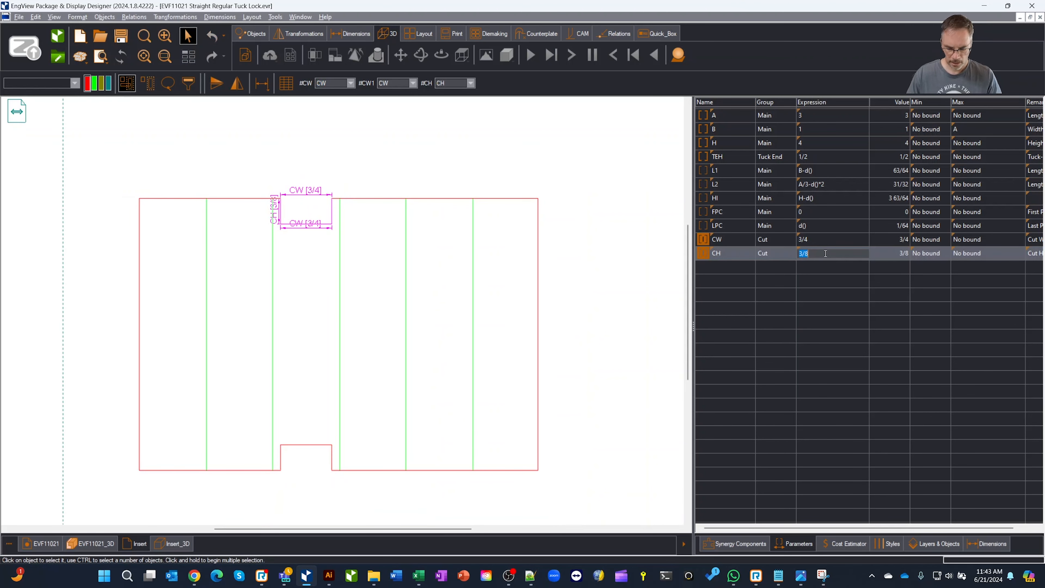
{"action": "key", "text": "BackSpace"}
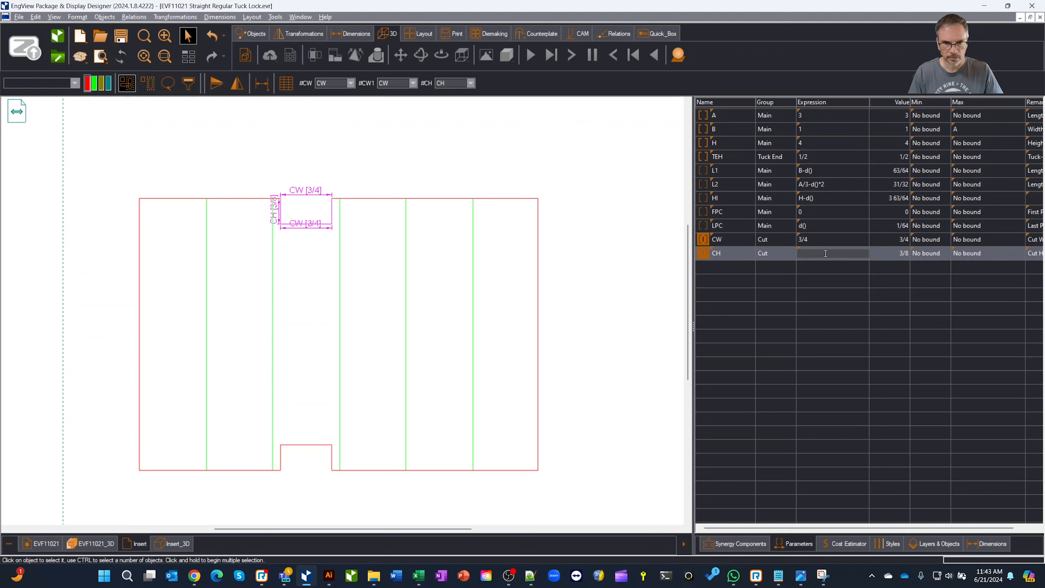
{"action": "type", "text": "TE"}
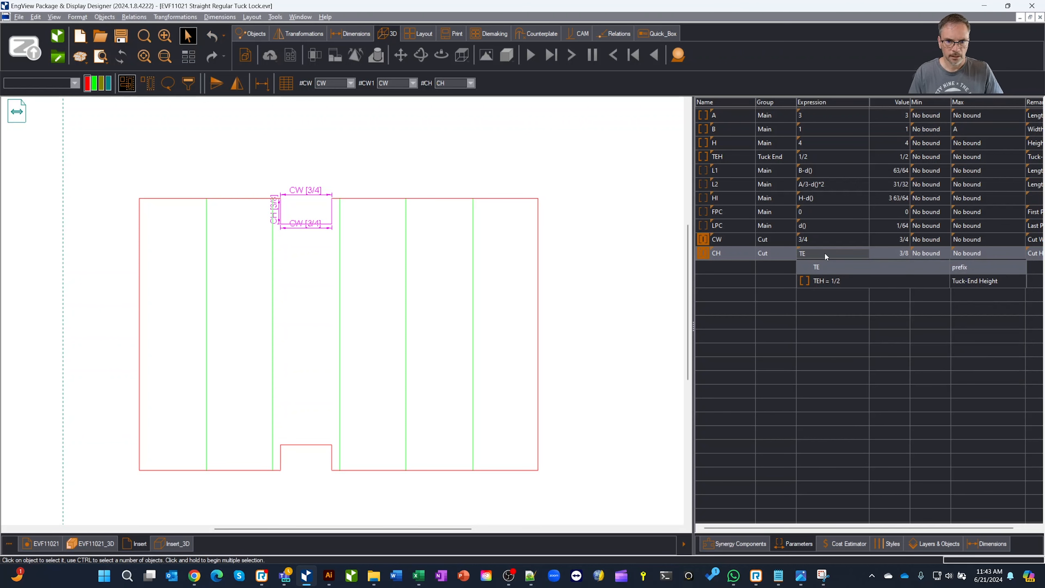
{"action": "left_click", "coordinate": [820, 278]}
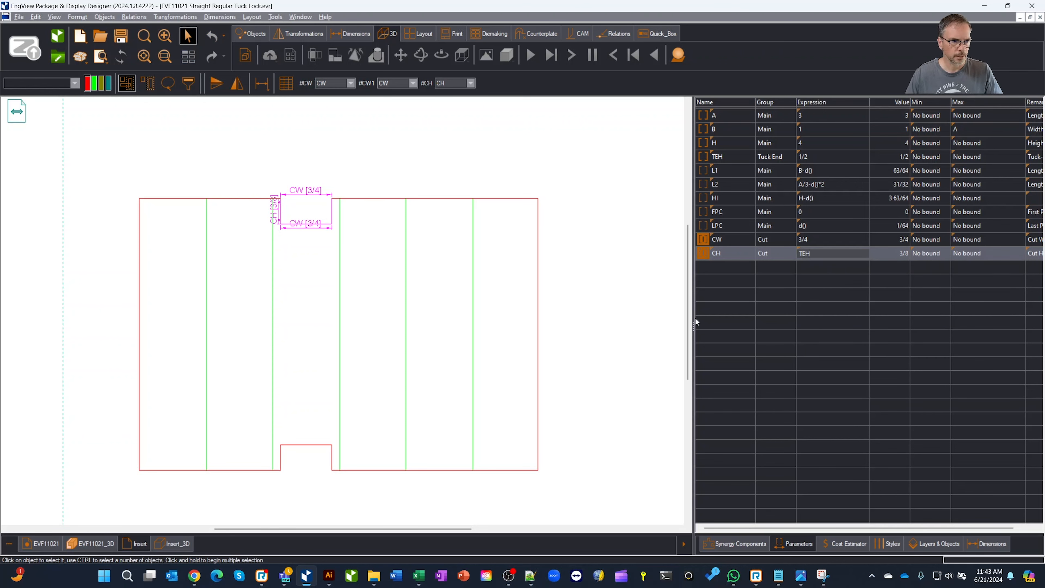
{"action": "key", "text": "Return"}
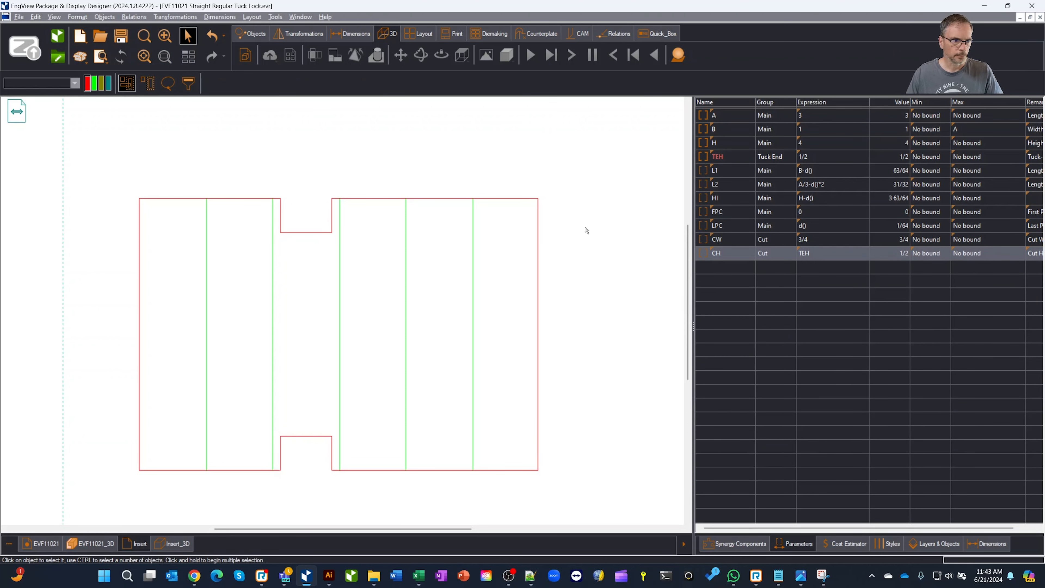
- Set the expression of the cut width CW to L1+.5 so both cuts extend past the third panel's creases
{"action": "left_click", "coordinate": [341, 261]}
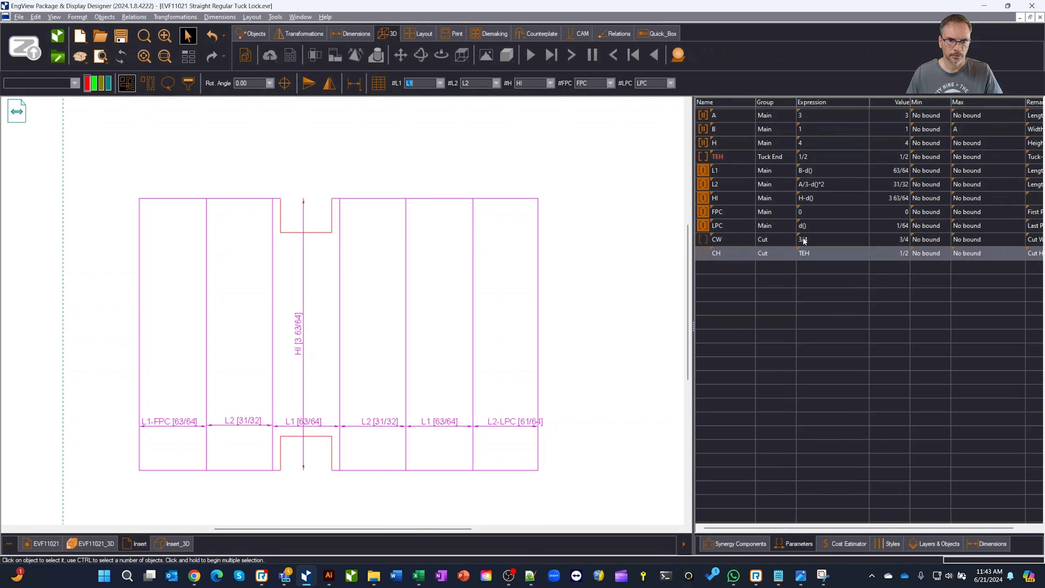
{"action": "double_click", "coordinate": [820, 243]}
{"action": "key", "text": "BackSpace"}
{"action": "type", "text": "L1"}
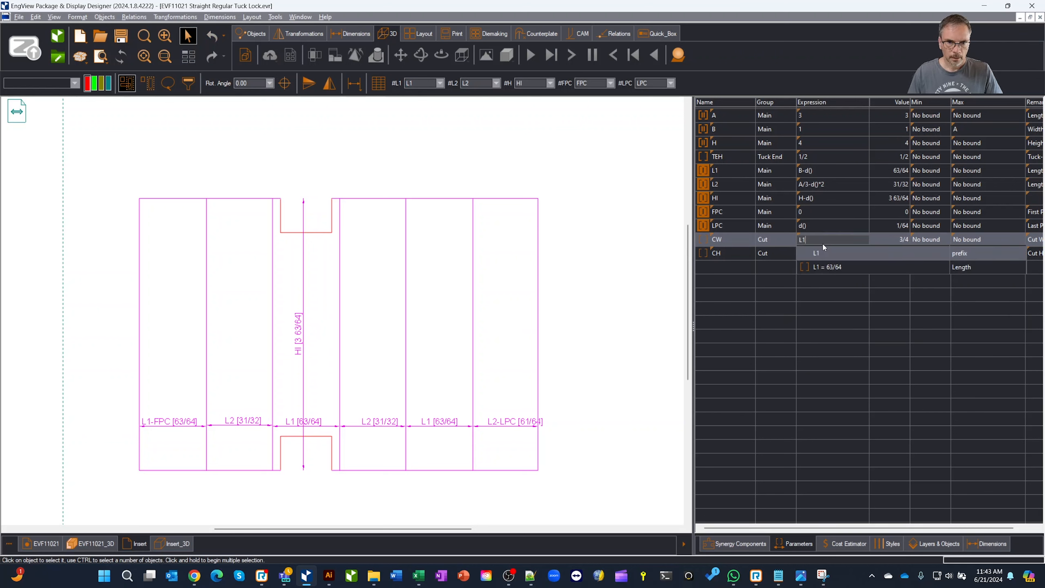
{"action": "key", "text": "Tab"}
{"action": "double_click", "coordinate": [824, 243]}
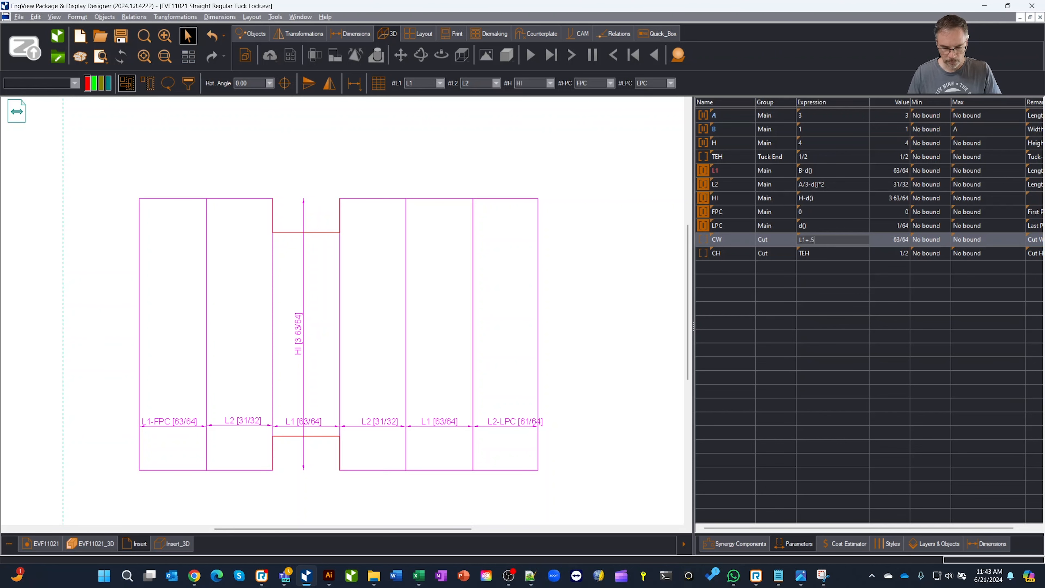
{"action": "type", "text": "+.5"}
{"action": "key", "text": "Tab"}
{"action": "left_click", "coordinate": [568, 306]}
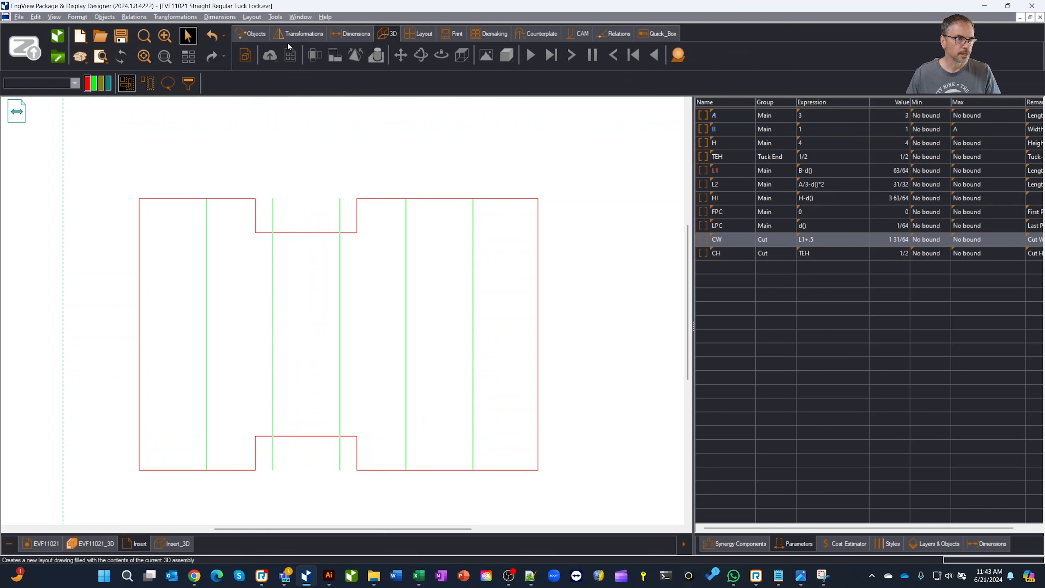
- Trim the ends of the third panel's two creases inside the top and bottom cuts
{"action": "left_click", "coordinate": [300, 36]}
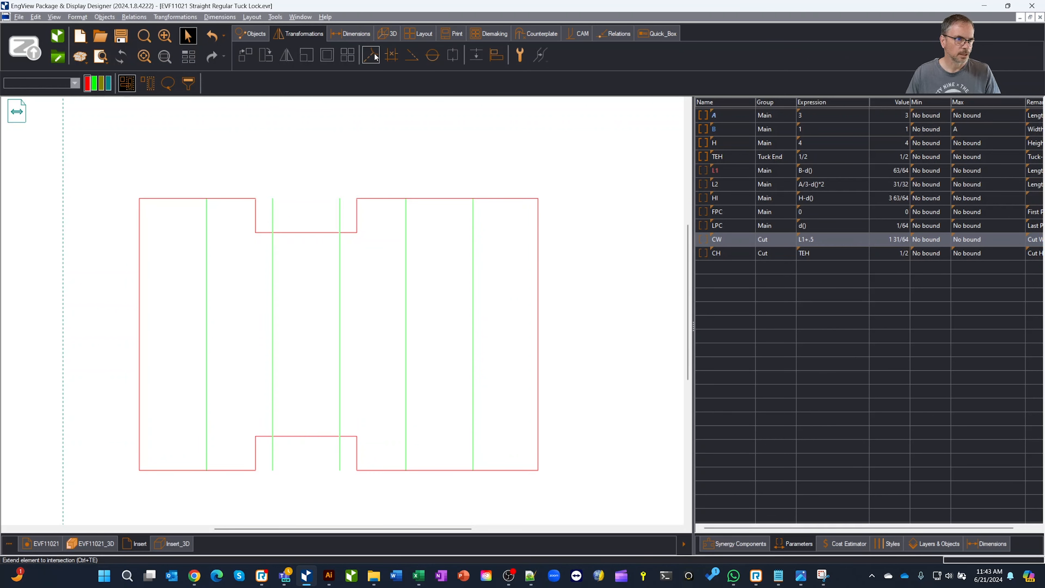
{"action": "left_click", "coordinate": [392, 56]}
{"action": "left_click", "coordinate": [273, 221]}
{"action": "left_click", "coordinate": [339, 222]}
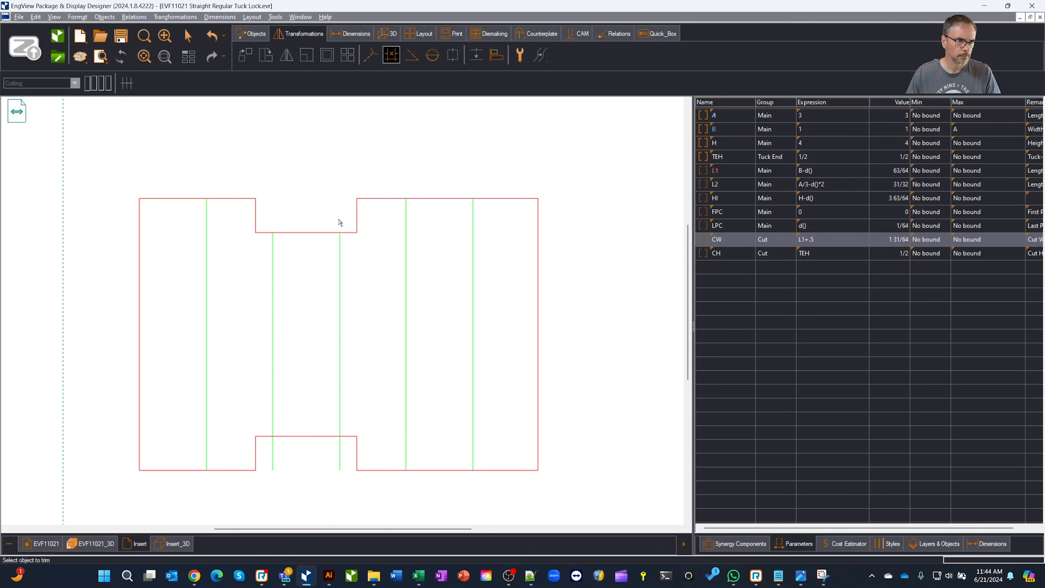
{"action": "left_click", "coordinate": [274, 456]}
{"action": "left_click", "coordinate": [338, 464]}
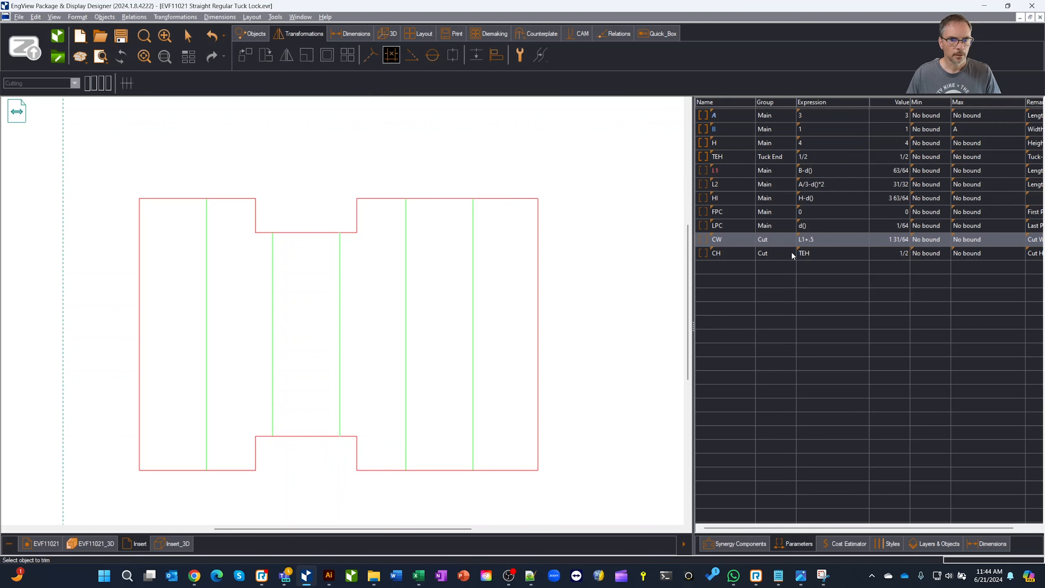
- Change the expression of the cut width CW to L1+d()*3
{"action": "double_click", "coordinate": [825, 242]}
{"action": "left_click", "coordinate": [843, 241]}
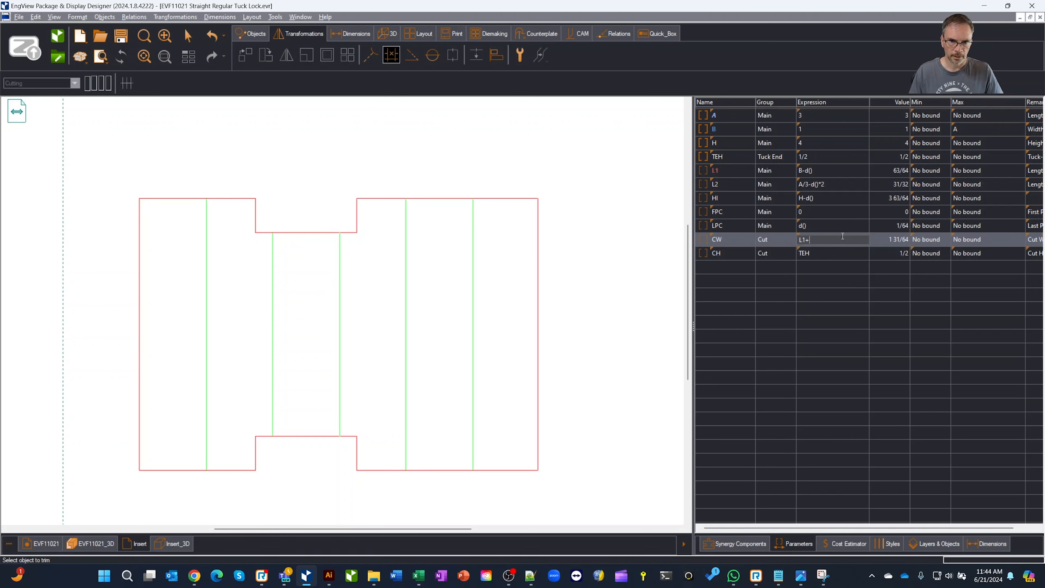
{"action": "type", "text": "d()"}
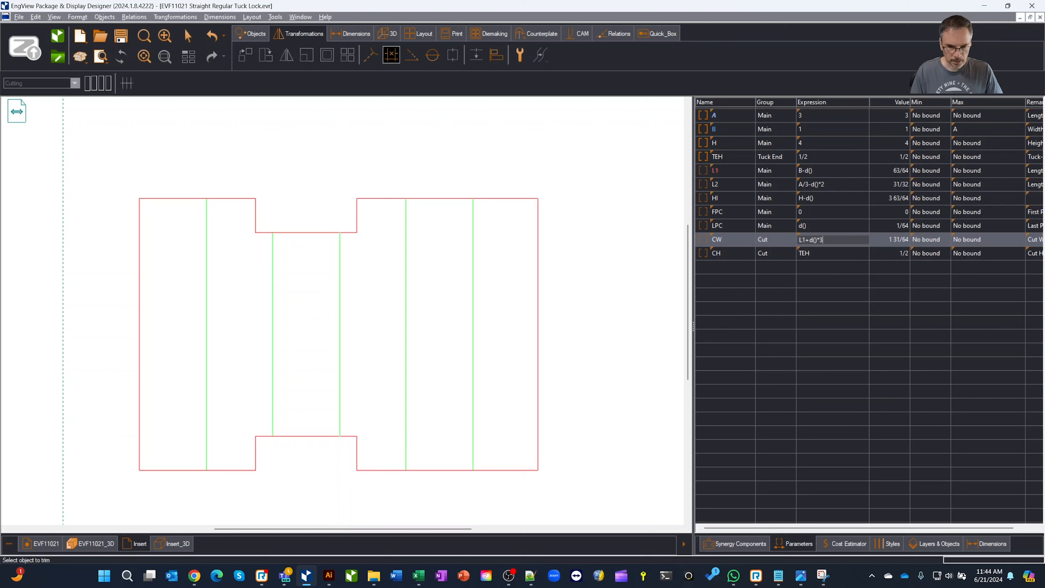
{"action": "type", "text": "*3"}
{"action": "key", "text": "Tab"}
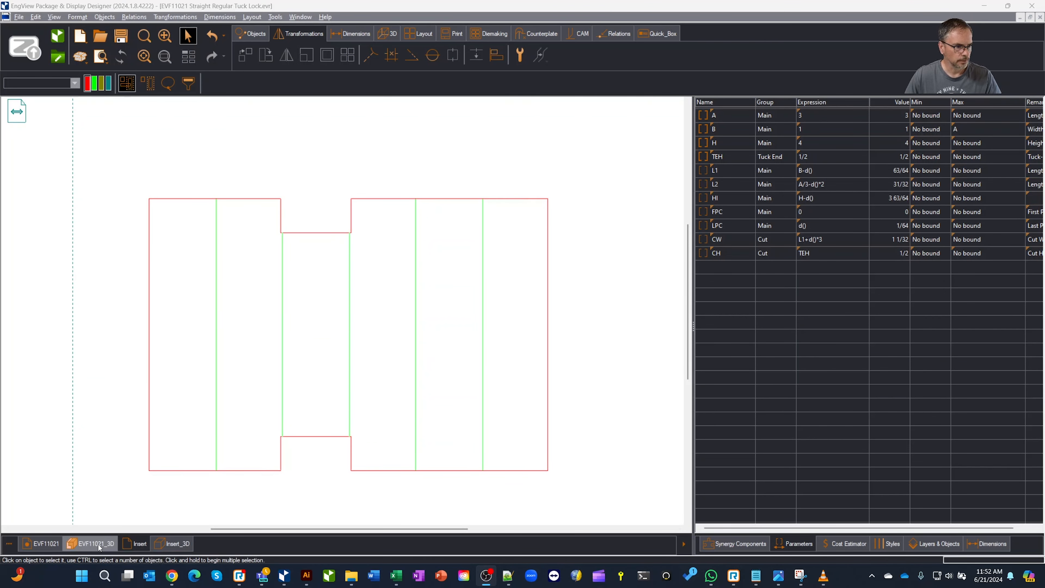
- Examine the cuts in the insert's folded 3D model and inside the carton's 3D model, going back from Usage Step 5 to Step 2
{"action": "left_click", "coordinate": [98, 544]}
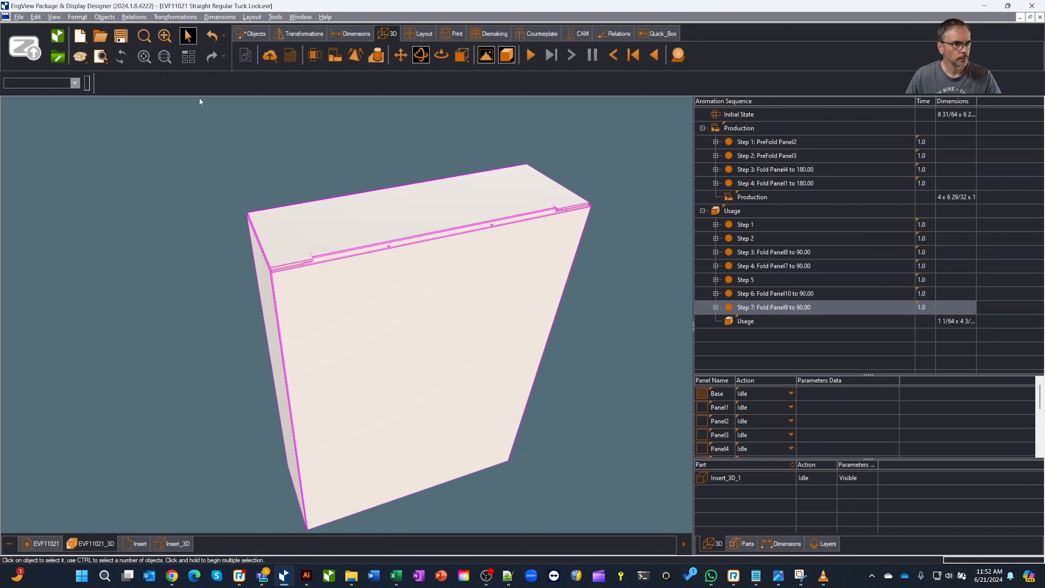
{"action": "left_click", "coordinate": [169, 545]}
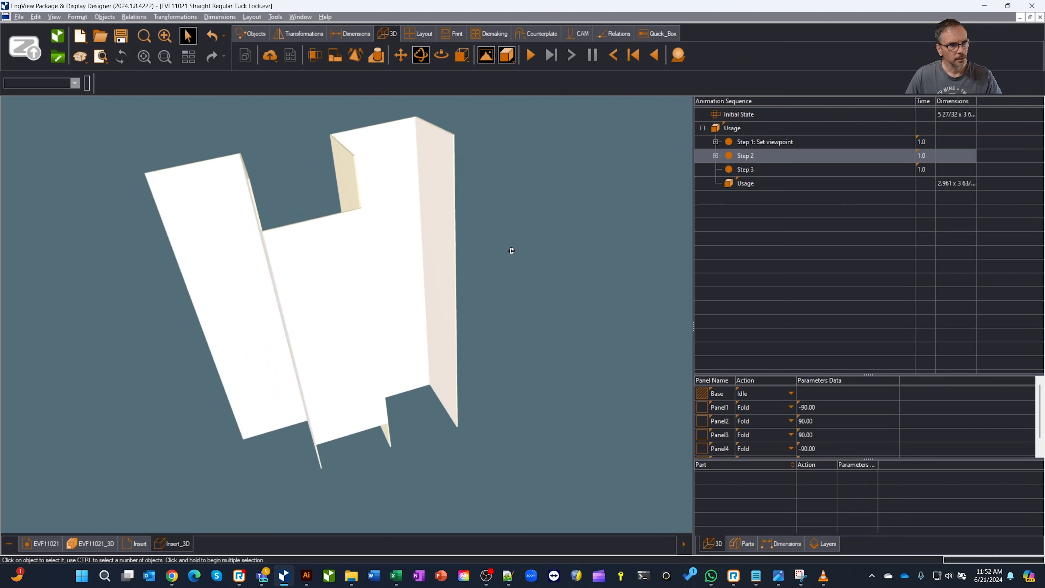
{"action": "left_click", "coordinate": [80, 548]}
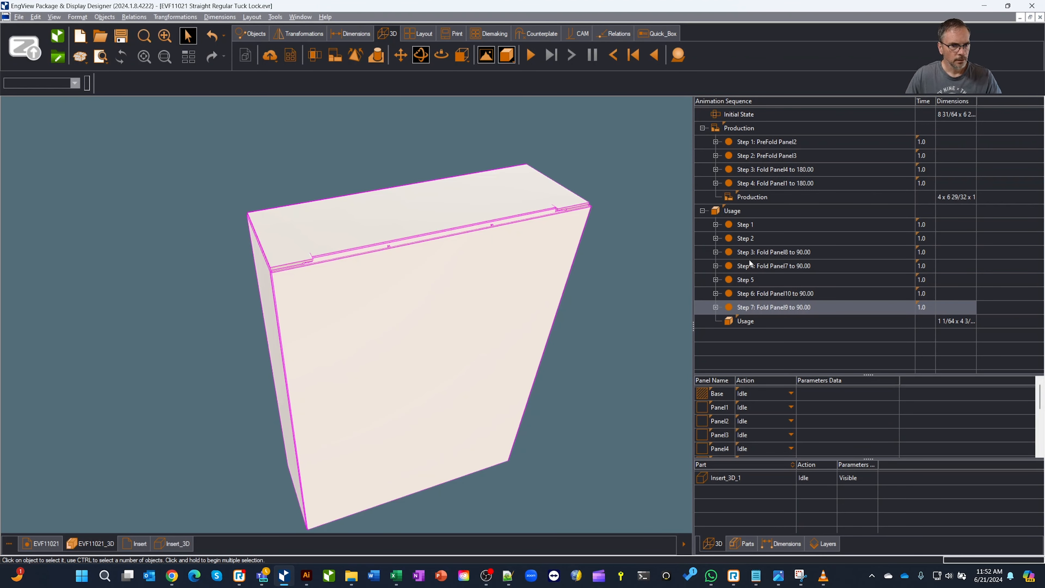
{"action": "left_click", "coordinate": [770, 282]}
{"action": "left_click_drag", "start_coordinate": [577, 259], "coordinate": [584, 308]}
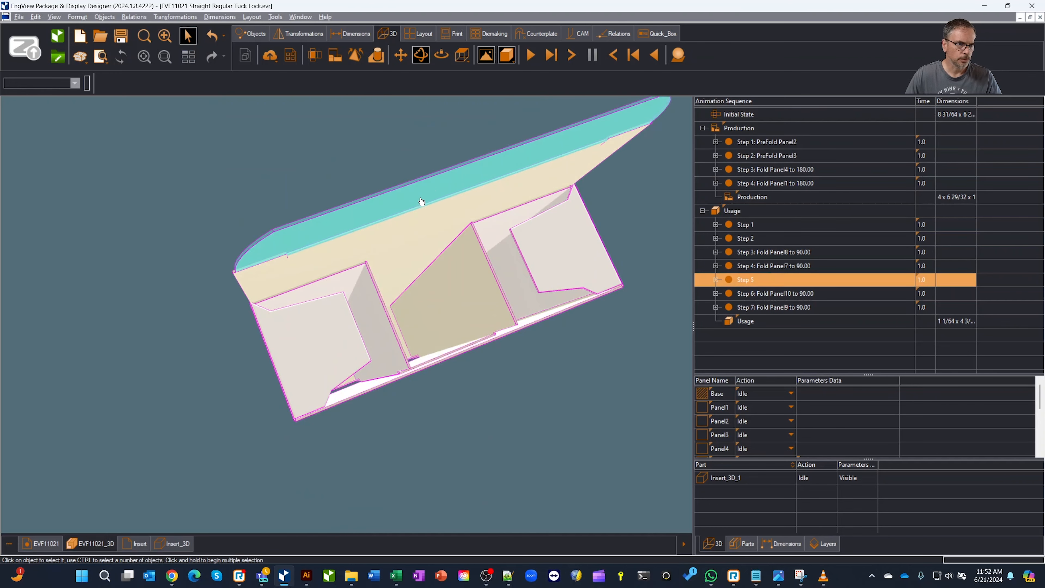
{"action": "left_click_drag", "start_coordinate": [468, 372], "coordinate": [473, 238]}
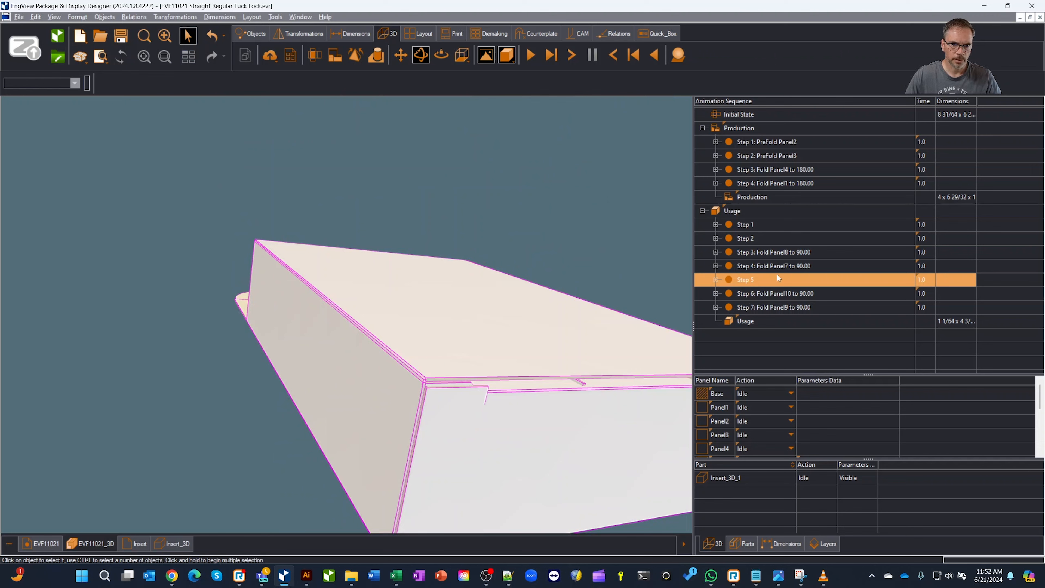
{"action": "key", "text": "Up"}
{"action": "key", "text": "Up"}
{"action": "key", "text": "Up"}
{"action": "left_click_drag", "start_coordinate": [572, 337], "coordinate": [634, 460]}
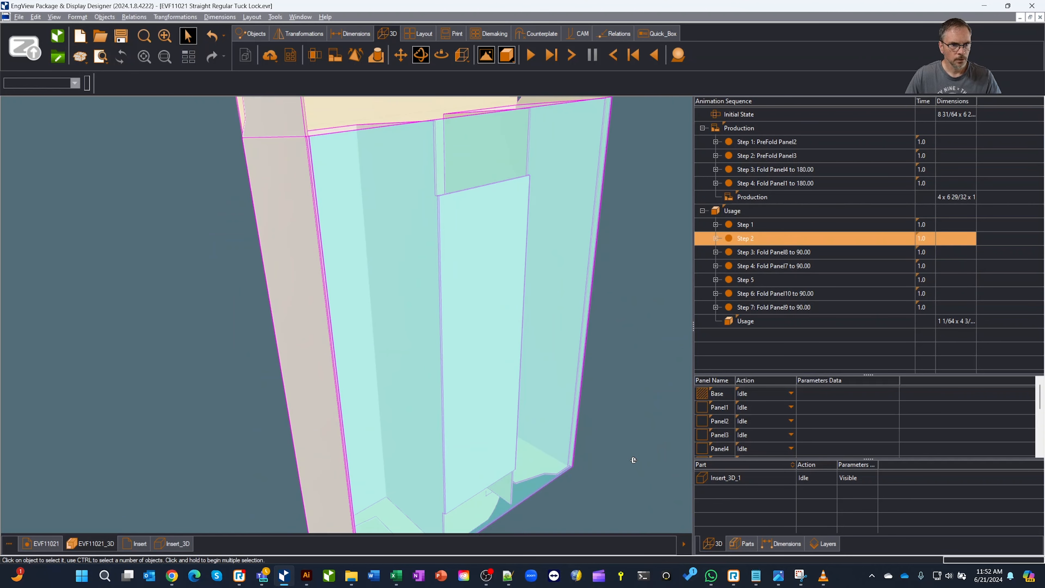
- Review the insert's visibility in the carton's Initial State and through Production Steps 1 to 4, ending at the start of Production
{"action": "left_click", "coordinate": [758, 114]}
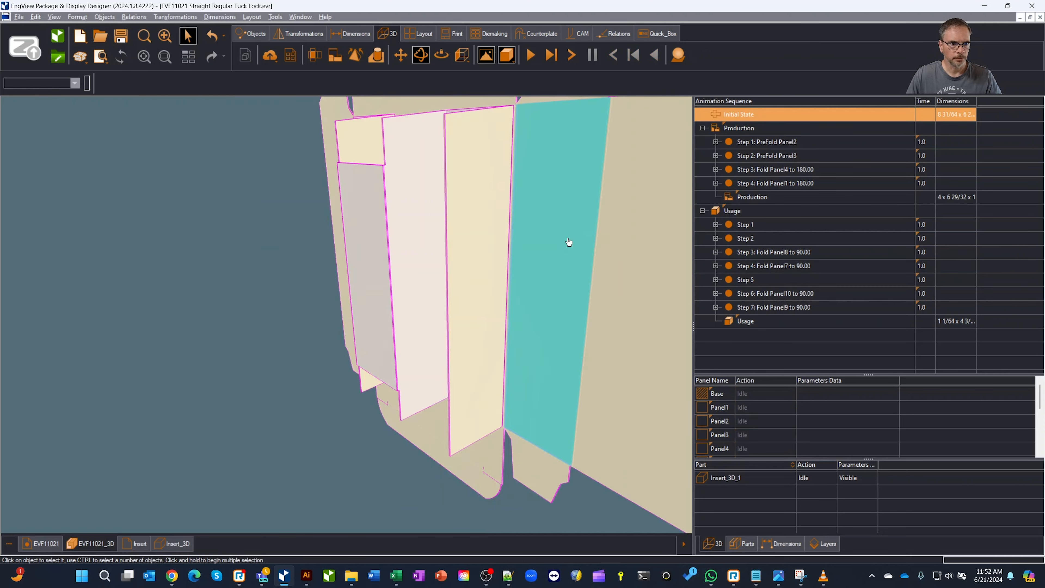
{"action": "middle_click_drag", "start_coordinate": [352, 196], "coordinate": [413, 224]}
{"action": "scroll", "coordinate": [412, 224], "scroll_direction": "down", "scroll_amount": 3}
{"action": "middle_click_drag", "start_coordinate": [487, 320], "coordinate": [515, 305]}
{"action": "left_click", "coordinate": [757, 142]}
{"action": "left_click", "coordinate": [761, 156]}
{"action": "left_click", "coordinate": [766, 169]}
{"action": "left_click", "coordinate": [768, 183]}
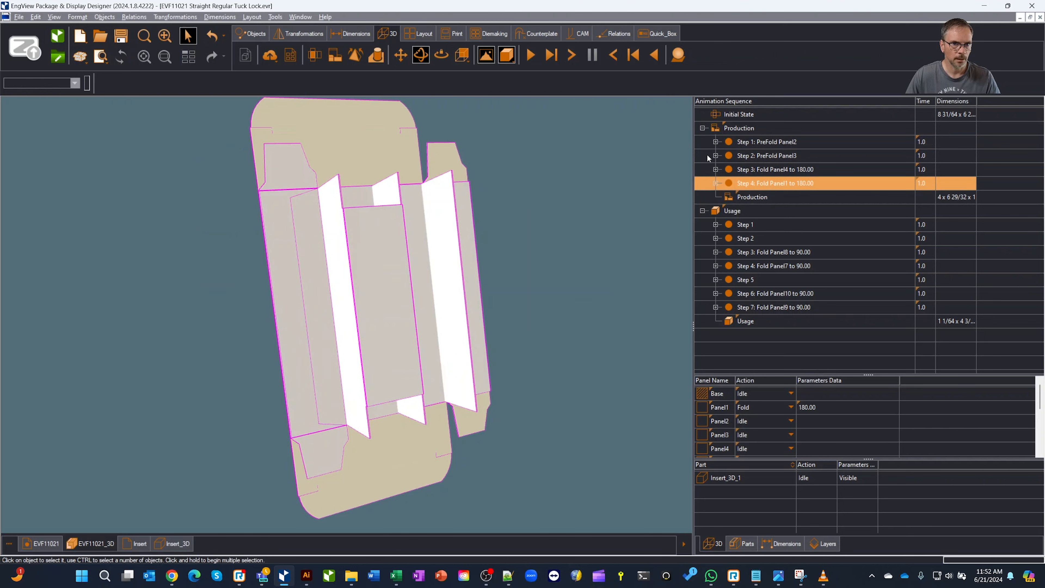
{"action": "middle_click_drag", "start_coordinate": [376, 321], "coordinate": [378, 256]}
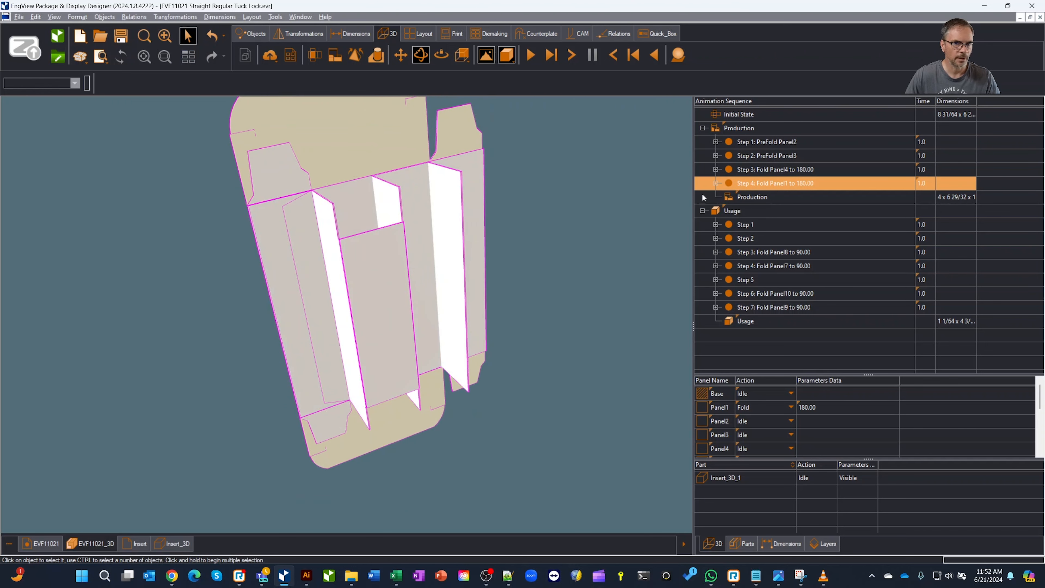
{"action": "left_click", "coordinate": [755, 129]}
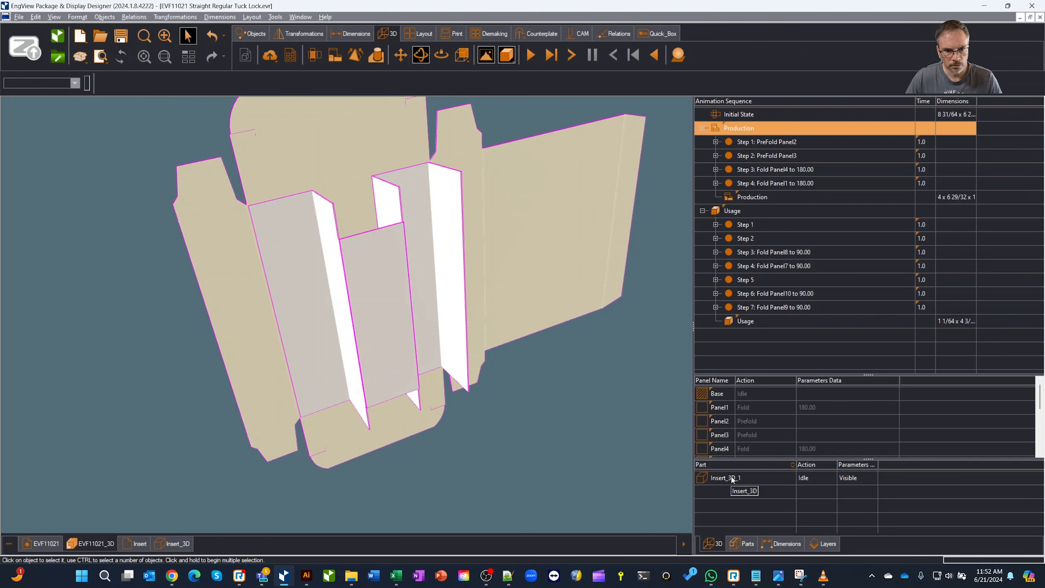
- Make the inserted part Insert_3D_1 initially hidden and set its Y offset to H+2
{"action": "double_click", "coordinate": [721, 478]}
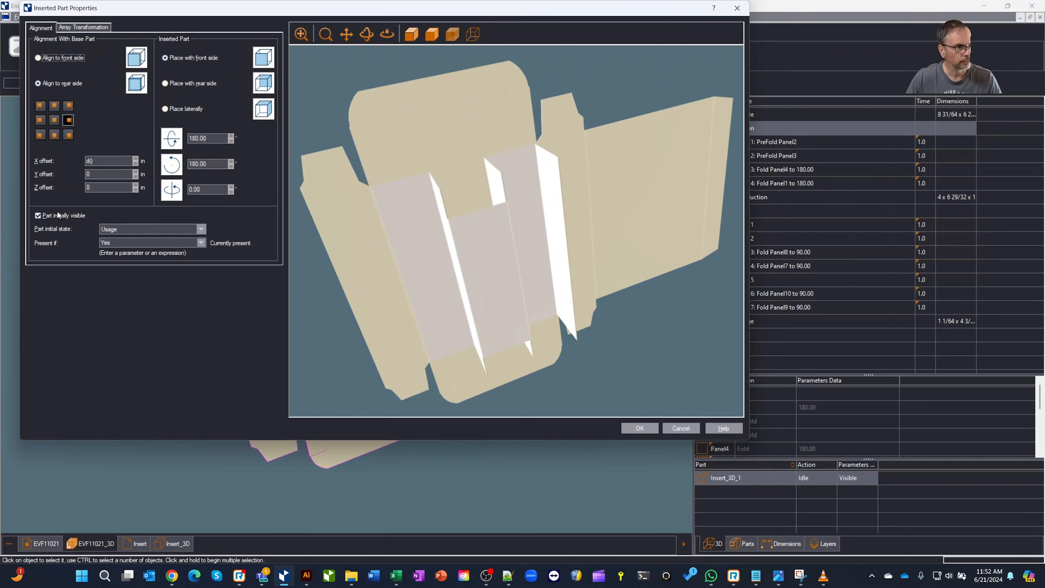
{"action": "left_click", "coordinate": [39, 216]}
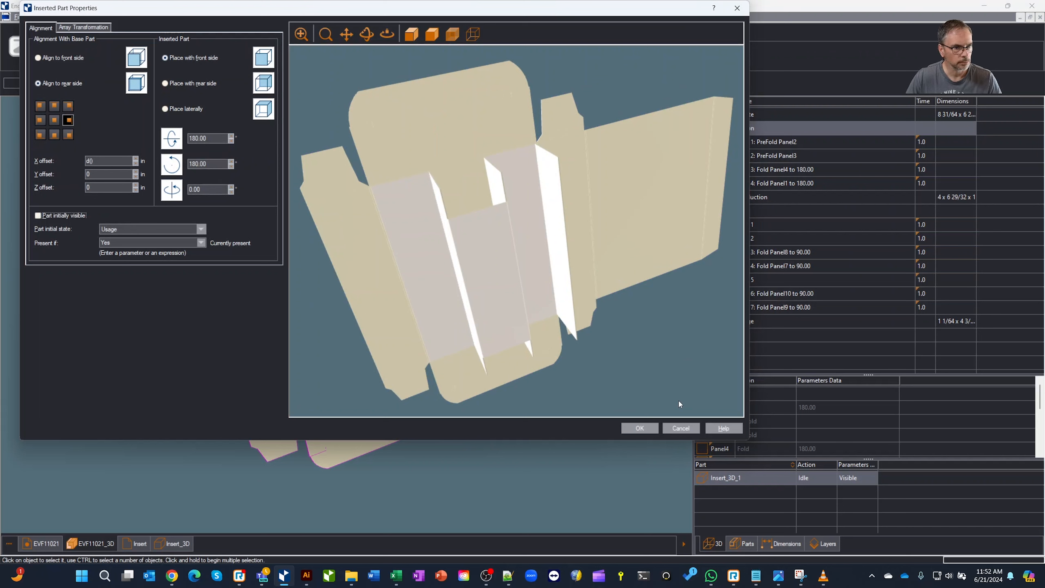
{"action": "left_click", "coordinate": [135, 172]}
{"action": "left_click", "coordinate": [135, 172]}
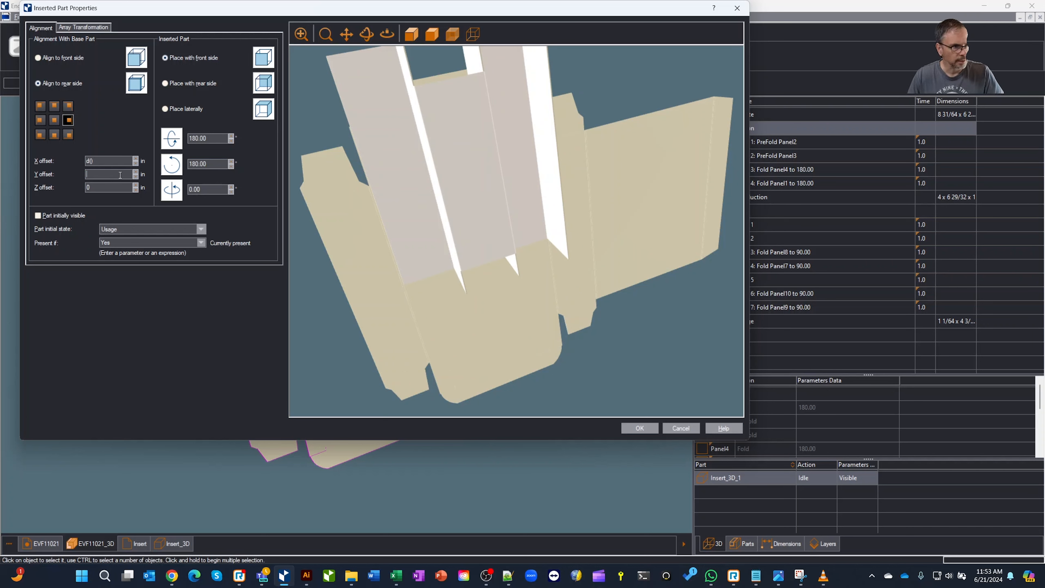
{"action": "type", "text": "H"}
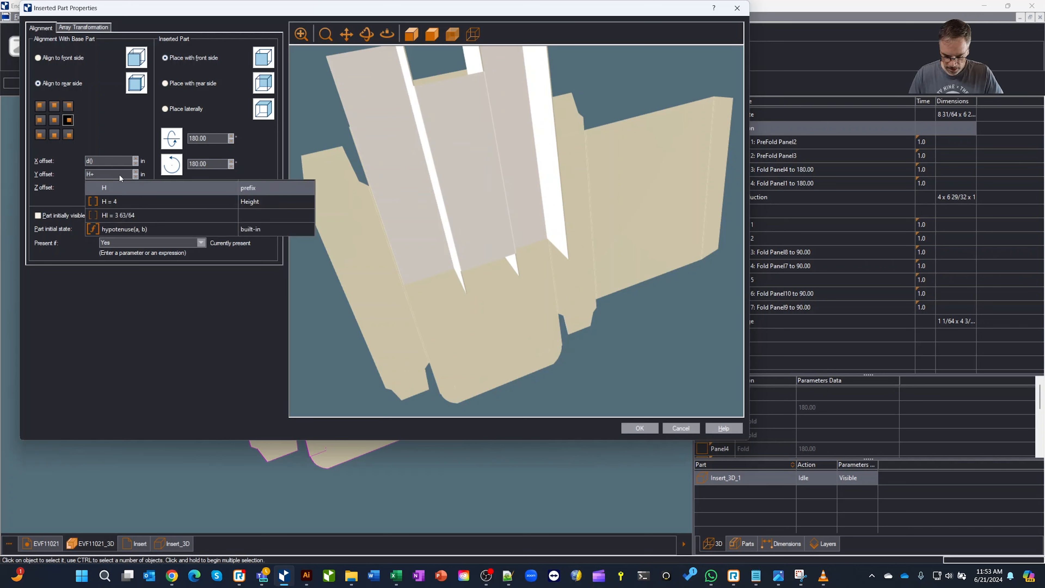
{"action": "type", "text": "+2"}
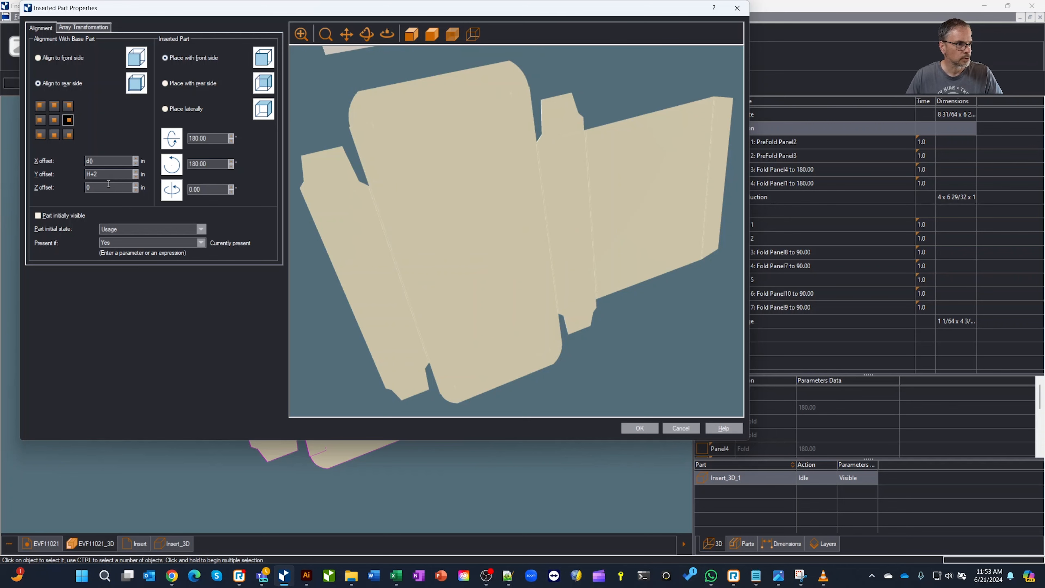
{"action": "middle_click_drag", "start_coordinate": [341, 184], "coordinate": [346, 155]}
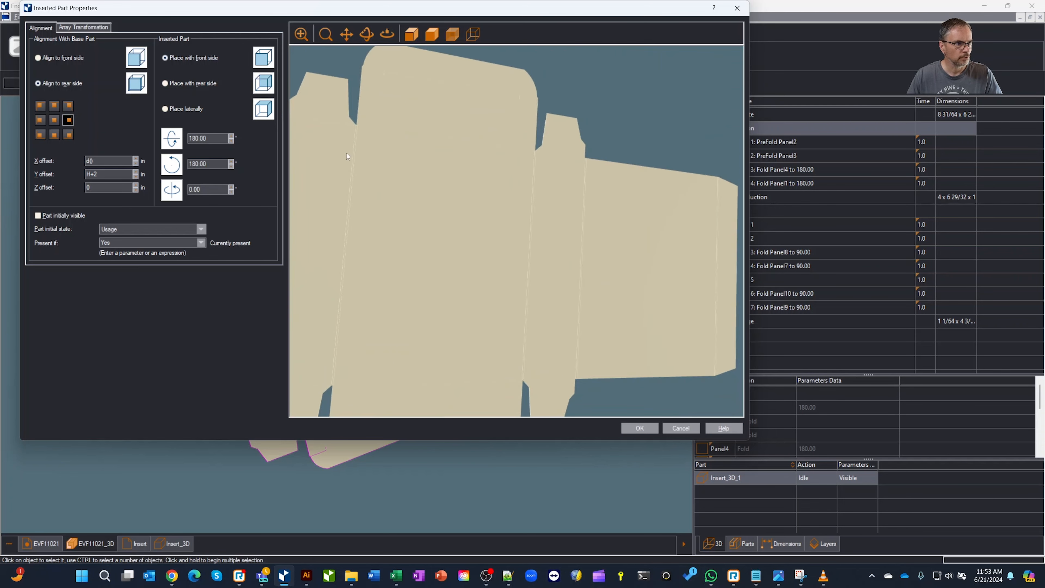
{"action": "left_click", "coordinate": [640, 432]}
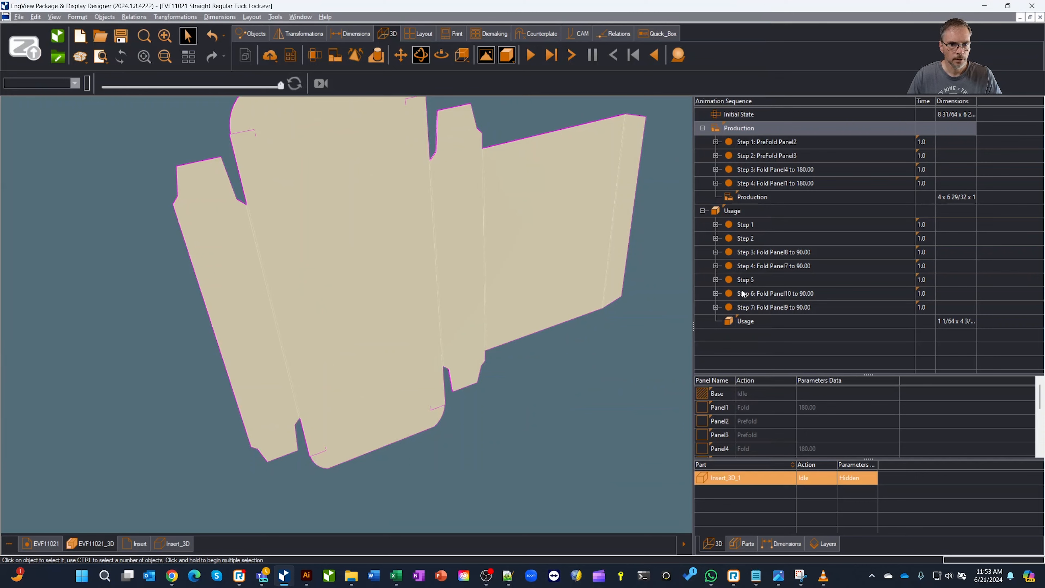
- Add a new step above Production Step 1 and insert a viewpoint in it showing the flat carton in Back View
{"action": "left_click", "coordinate": [746, 279]}
{"action": "middle_click_drag", "start_coordinate": [626, 285], "coordinate": [538, 317]}
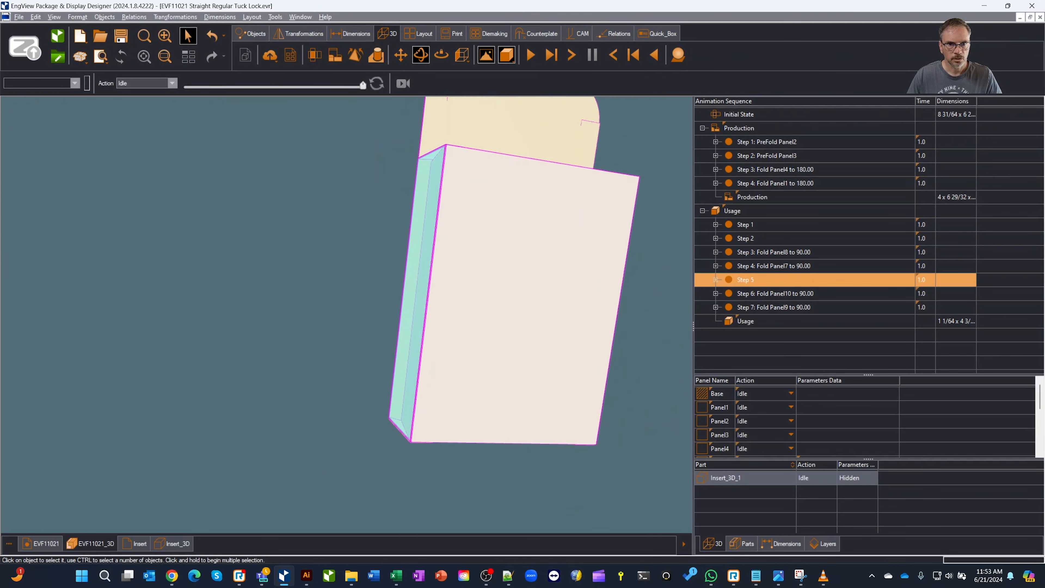
{"action": "right_click", "coordinate": [764, 142]}
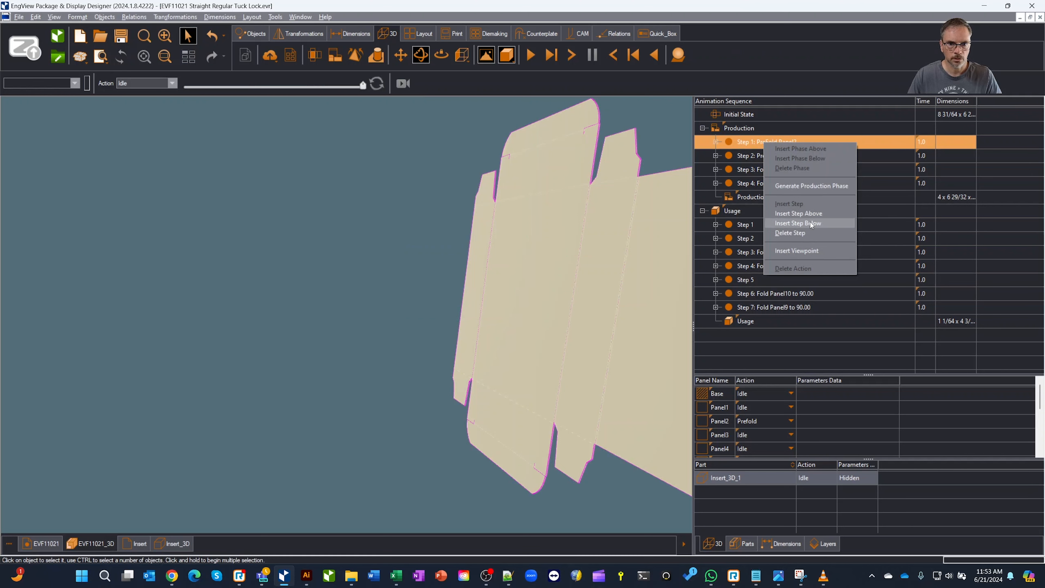
{"action": "left_click", "coordinate": [813, 213]}
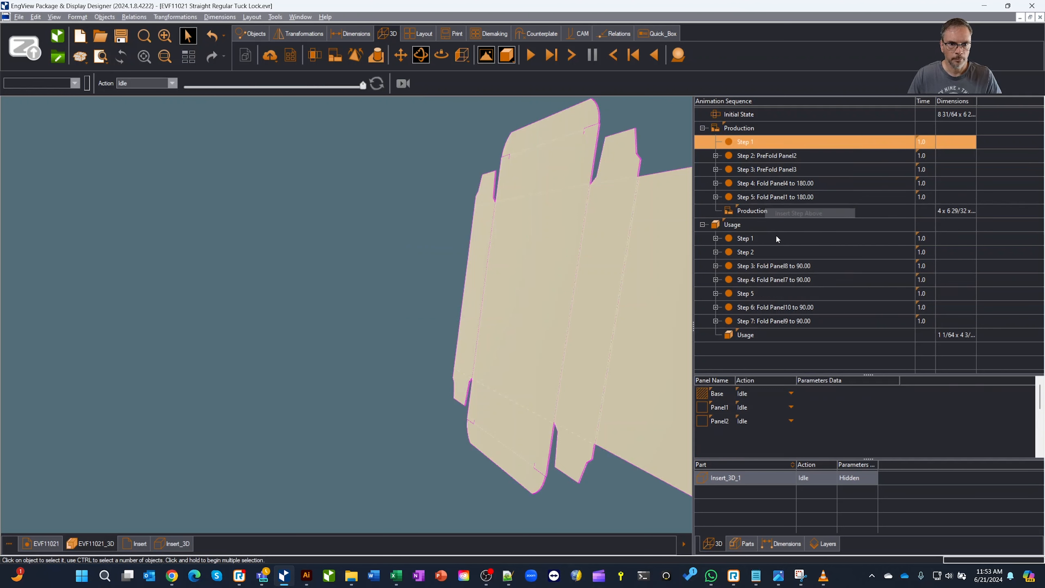
{"action": "middle_click_drag", "start_coordinate": [376, 177], "coordinate": [456, 146]}
{"action": "left_click_drag", "start_coordinate": [448, 124], "coordinate": [413, 159]}
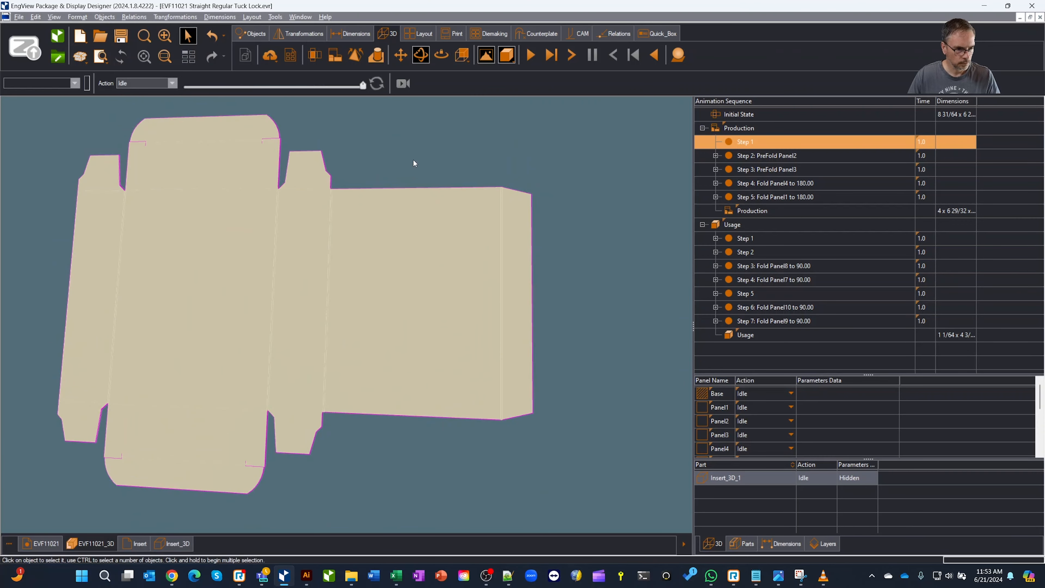
{"action": "left_click", "coordinate": [482, 57]}
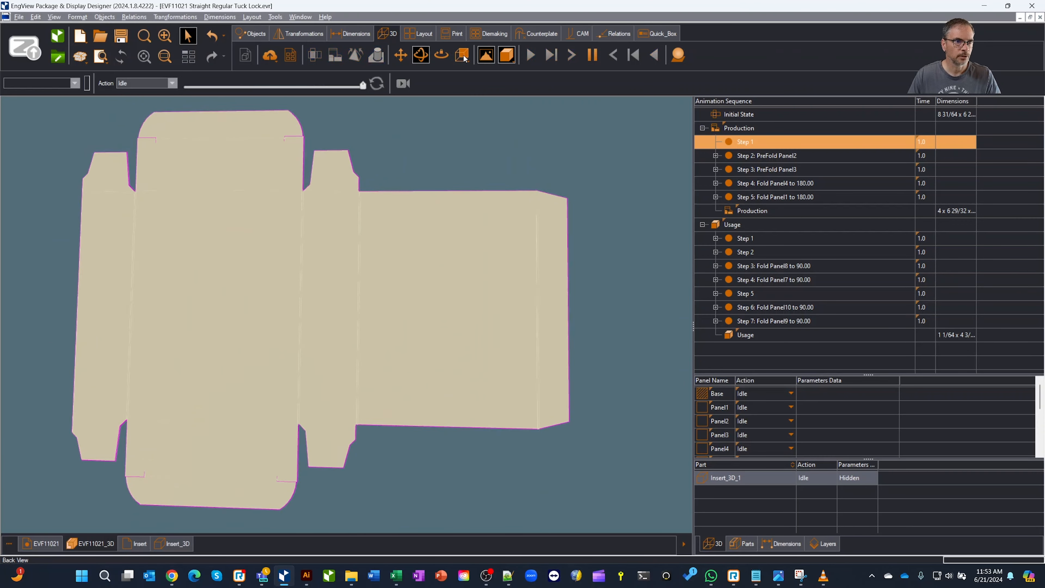
{"action": "right_click", "coordinate": [737, 143]}
{"action": "left_click", "coordinate": [803, 252]}
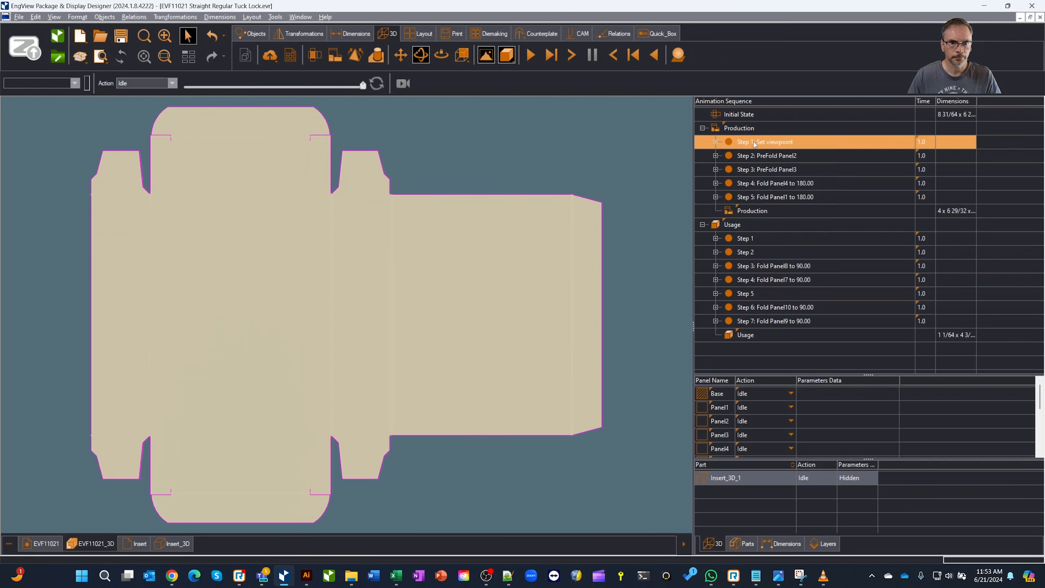
- Check the view through Production Steps 2 to 5, and insert an angled viewpoint of the erected carton in Usage Step 1
{"action": "left_click", "coordinate": [759, 157]}
{"action": "left_click", "coordinate": [759, 173]}
{"action": "left_click", "coordinate": [761, 185]}
{"action": "left_click", "coordinate": [762, 198]}
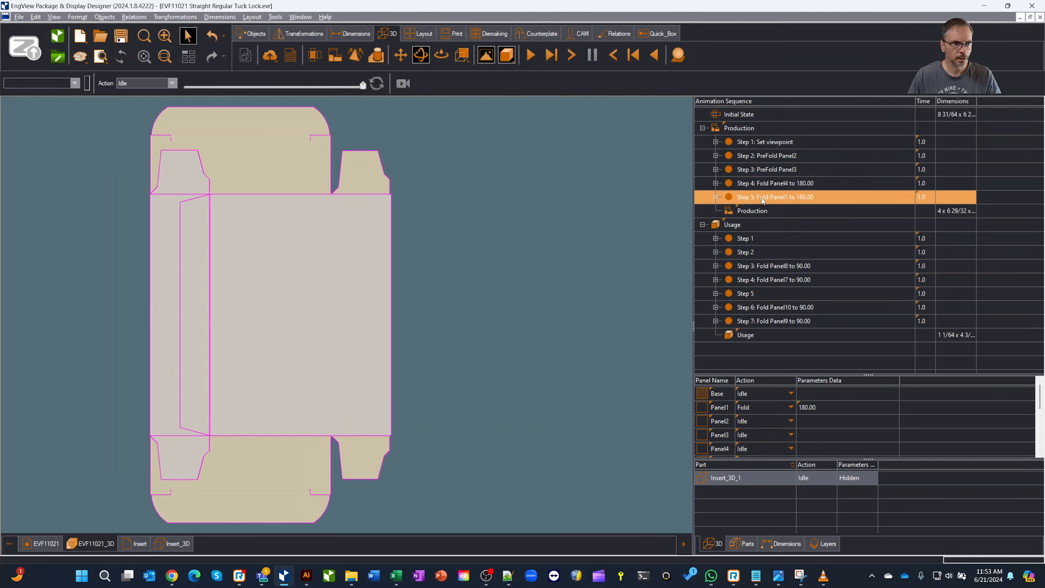
{"action": "left_click", "coordinate": [758, 238]}
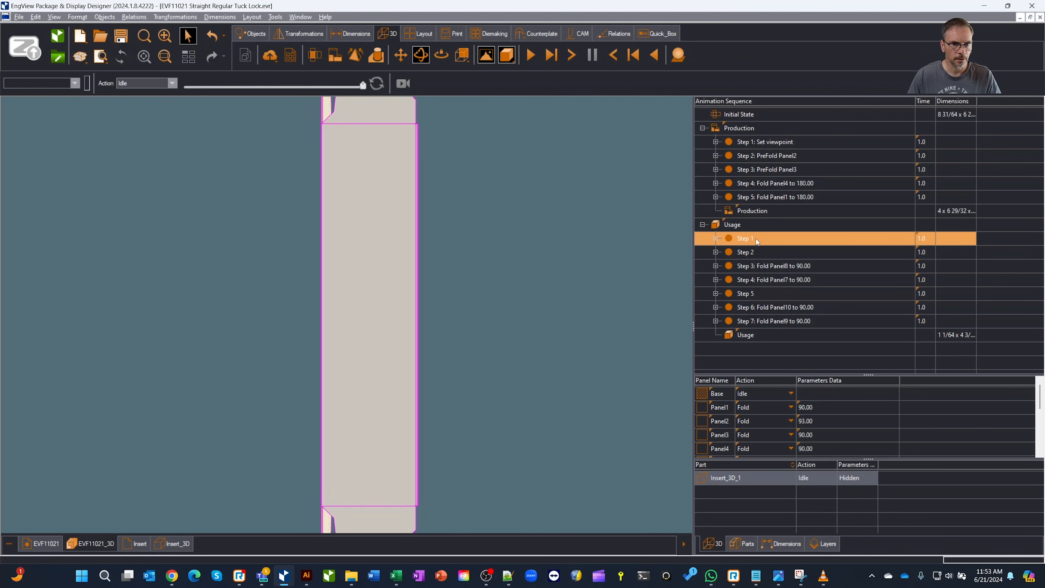
{"action": "left_click_drag", "start_coordinate": [481, 259], "coordinate": [441, 264]}
{"action": "right_click", "coordinate": [738, 235]}
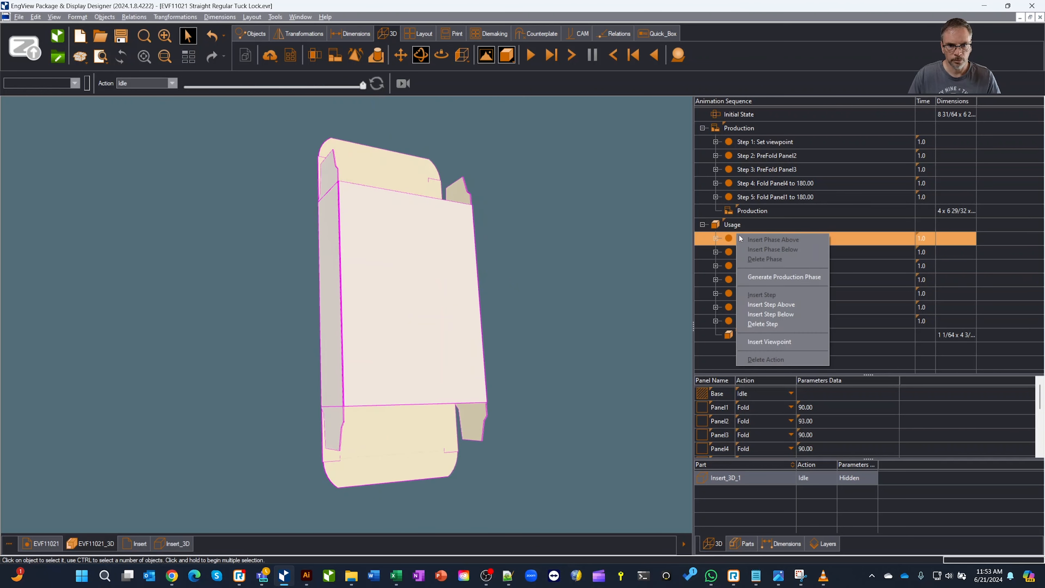
{"action": "left_click", "coordinate": [780, 342]}
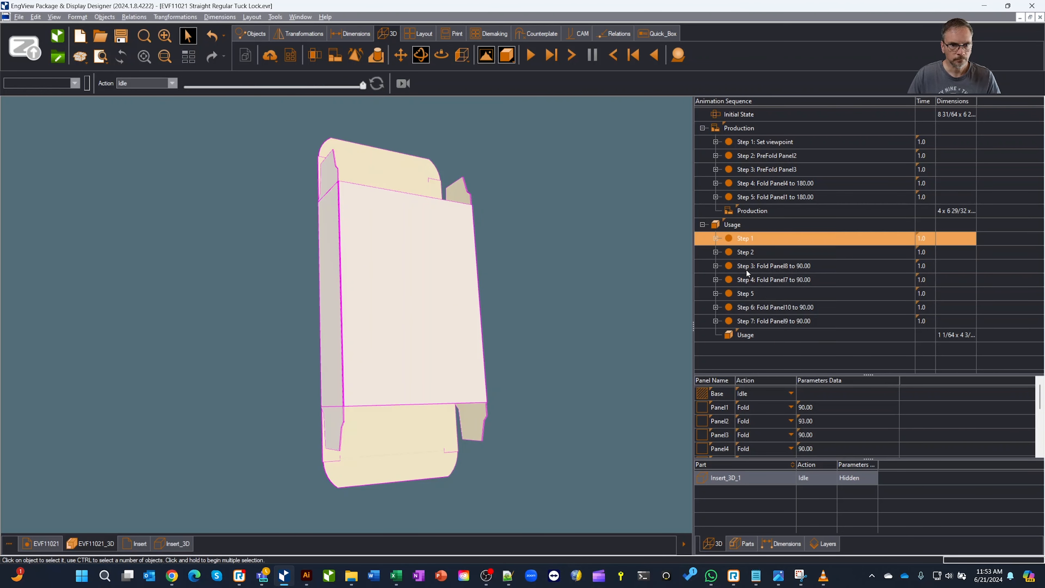
- Add a step above Usage Step 2 and insert a viewpoint in it looking at the carton's open bottom end
{"action": "left_click", "coordinate": [748, 258]}
{"action": "left_click_drag", "start_coordinate": [636, 327], "coordinate": [637, 274]}
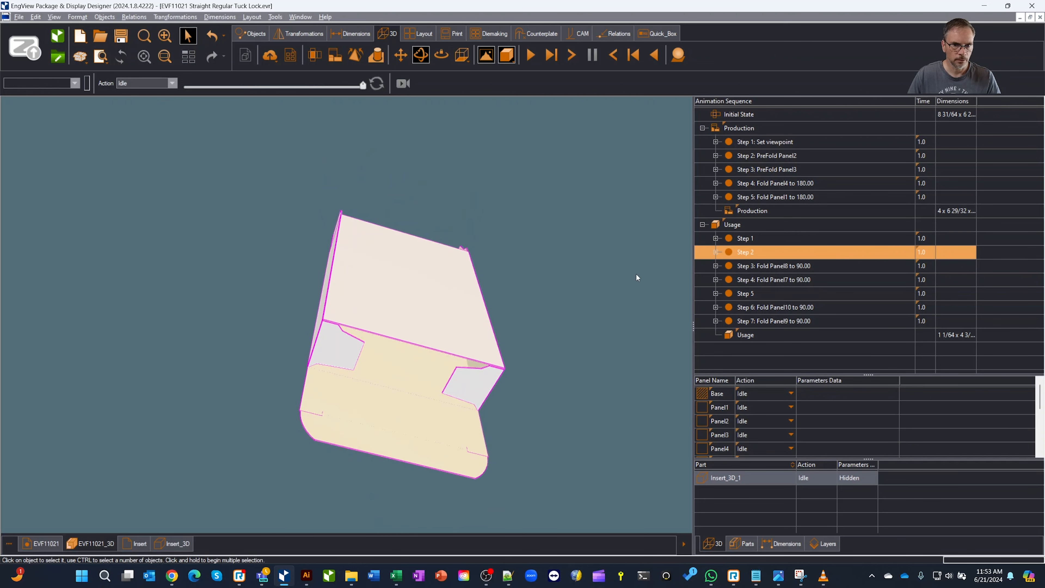
{"action": "right_click", "coordinate": [747, 255]}
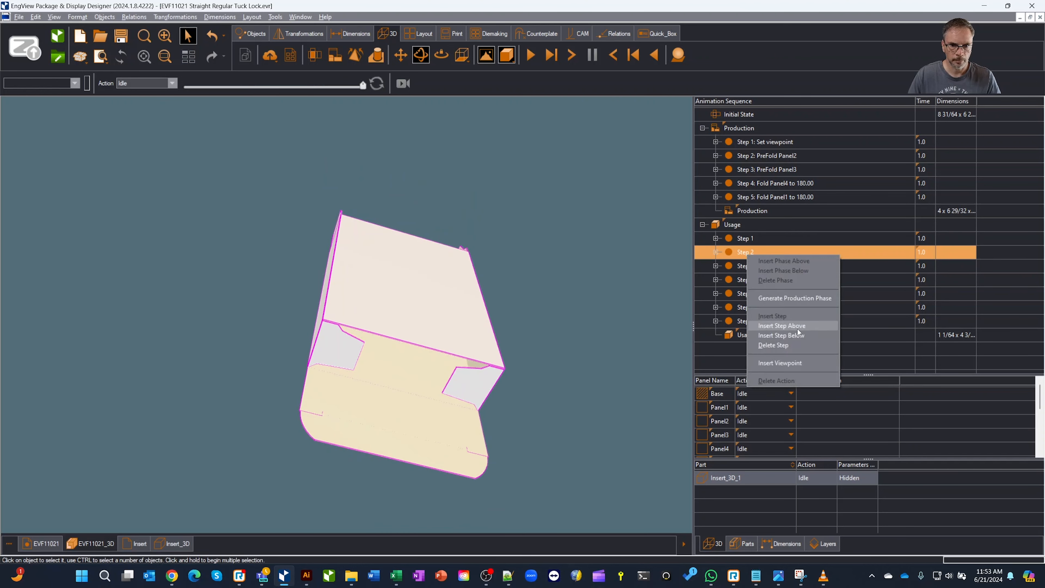
{"action": "left_click", "coordinate": [769, 325]}
{"action": "right_click", "coordinate": [755, 254]}
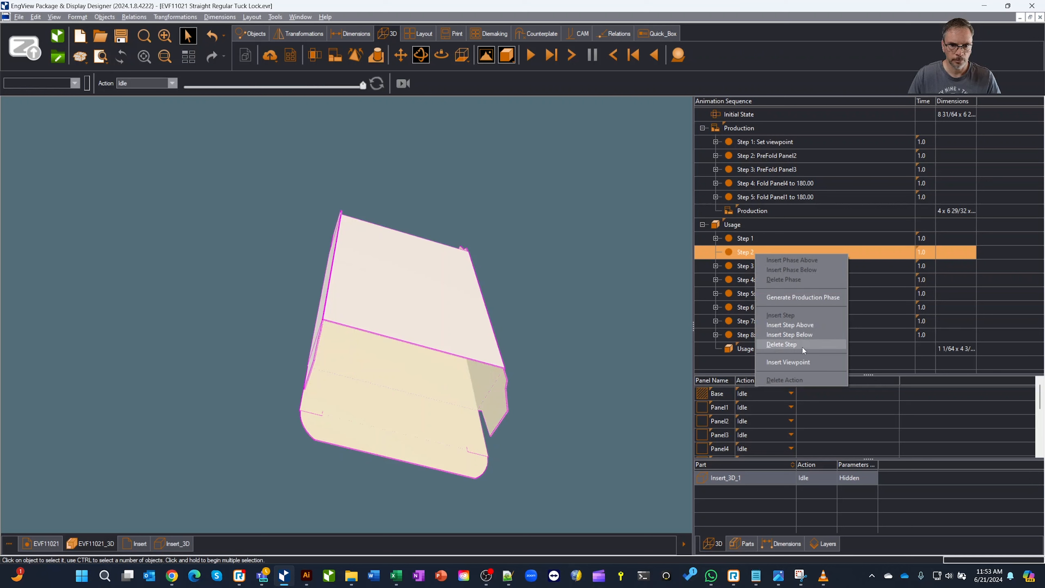
{"action": "left_click", "coordinate": [803, 362]}
- Turn the carton so its open tuck end faces sideways, and add an empty step above the Usage step that folds Panel7
{"action": "left_click", "coordinate": [762, 266]}
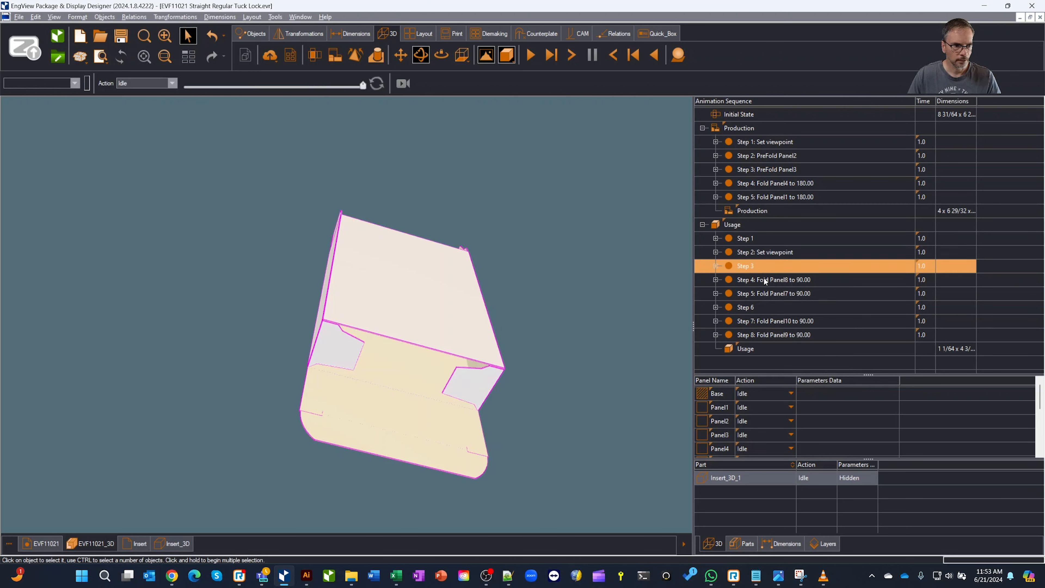
{"action": "left_click", "coordinate": [764, 279]}
{"action": "left_click", "coordinate": [765, 292]}
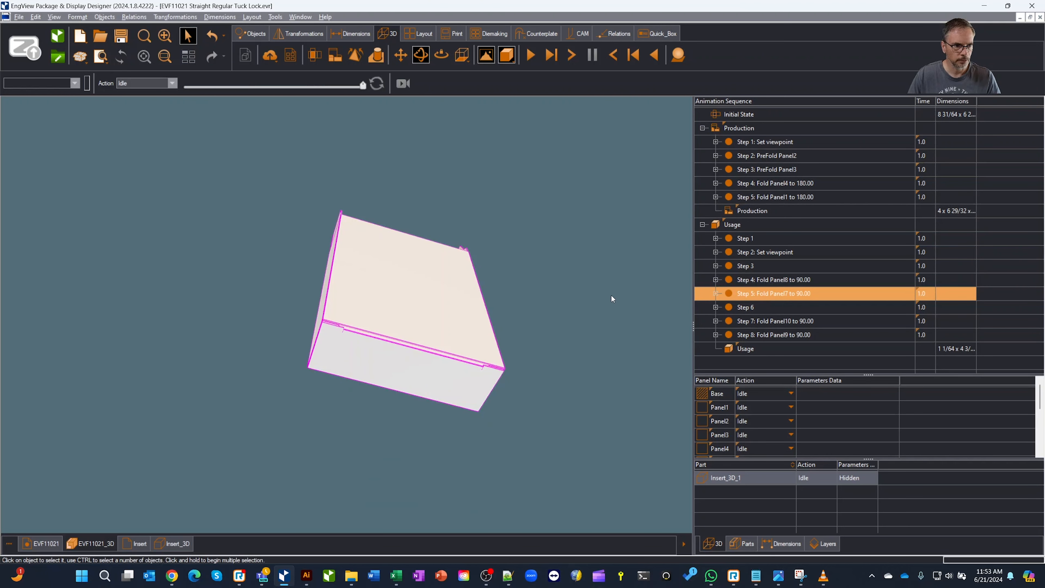
{"action": "middle_click_drag", "start_coordinate": [553, 252], "coordinate": [452, 301]}
{"action": "scroll", "coordinate": [451, 302], "scroll_direction": "down", "scroll_amount": 1}
{"action": "scroll", "coordinate": [445, 300], "scroll_direction": "up", "scroll_amount": 1}
{"action": "right_click", "coordinate": [758, 295]}
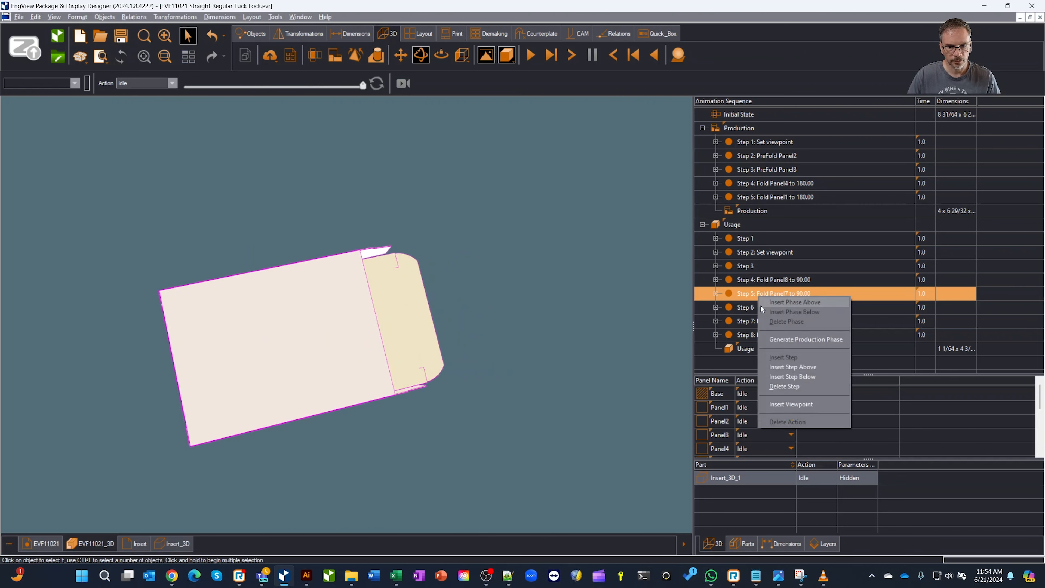
{"action": "left_click", "coordinate": [788, 367]}
{"action": "right_click", "coordinate": [770, 297]}
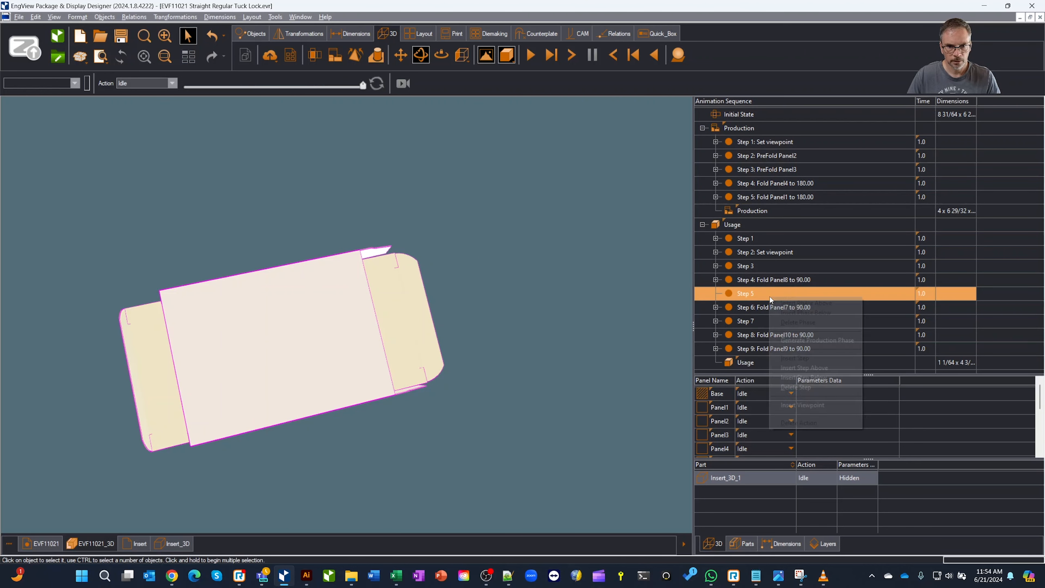
{"action": "left_click", "coordinate": [758, 295]}
- Move the empty Usage step below the Panel7 fold and insert the current view as its viewpoint
{"action": "left_click", "coordinate": [758, 304]}
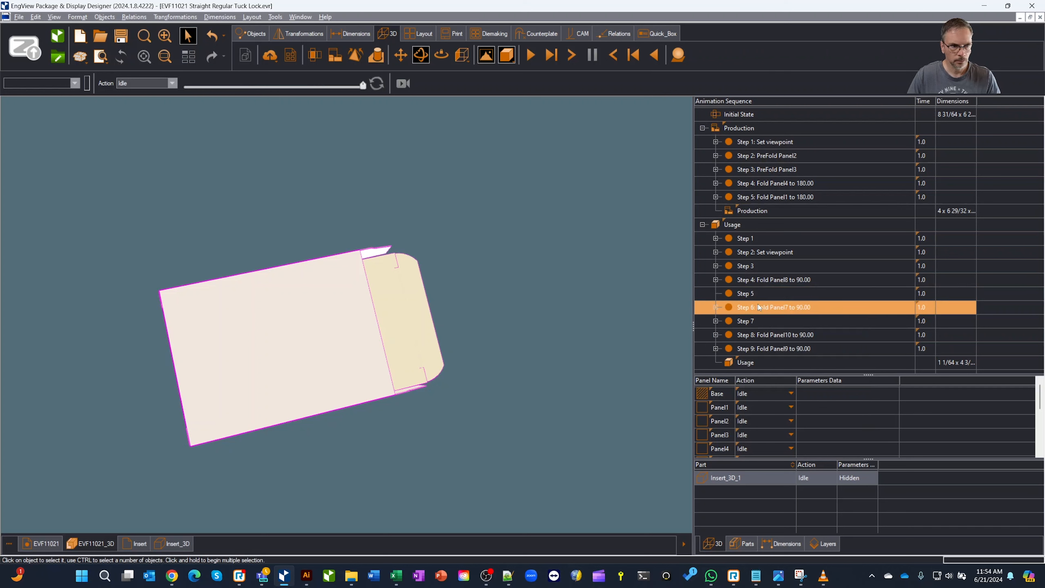
{"action": "left_click_drag", "start_coordinate": [759, 294], "coordinate": [757, 293]}
{"action": "left_click", "coordinate": [756, 321]}
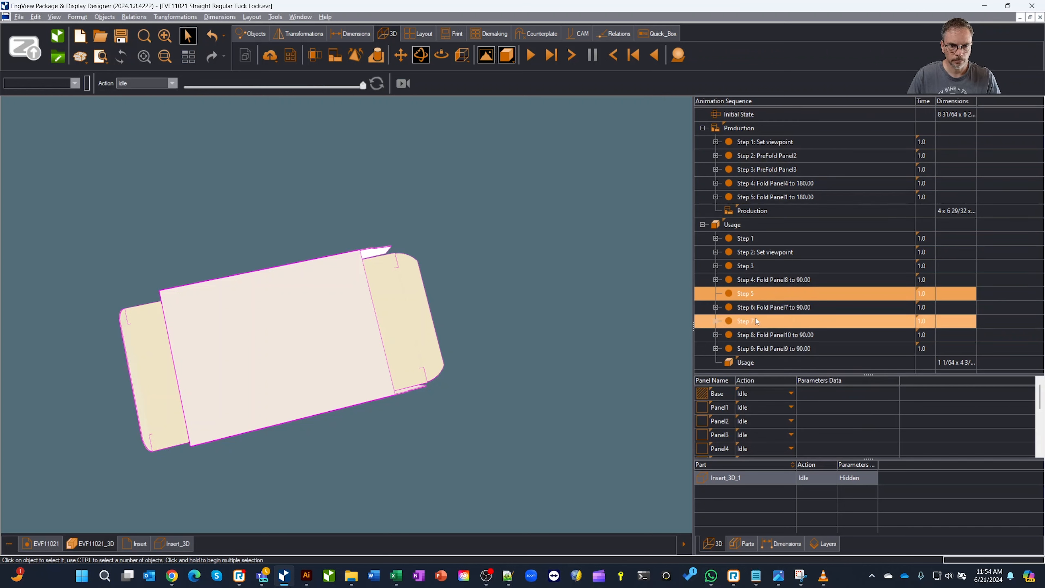
{"action": "left_click", "coordinate": [755, 306]}
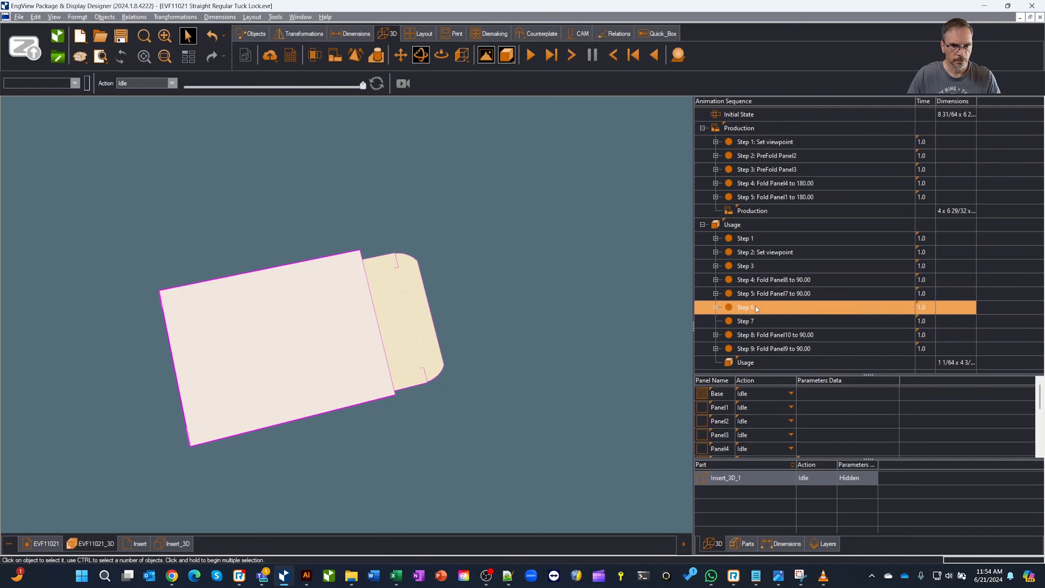
{"action": "right_click", "coordinate": [755, 307]}
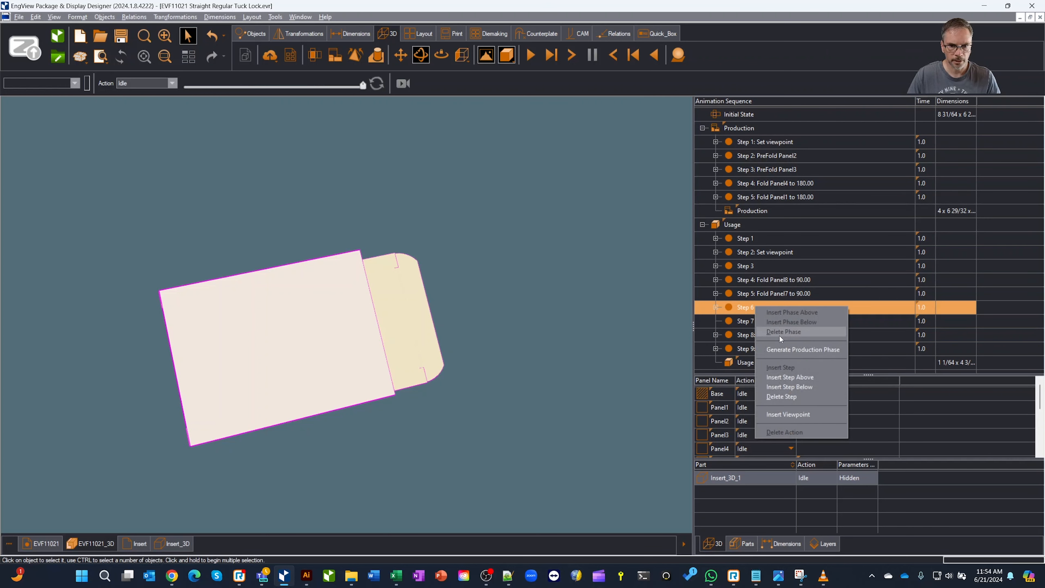
{"action": "left_click", "coordinate": [810, 413]}
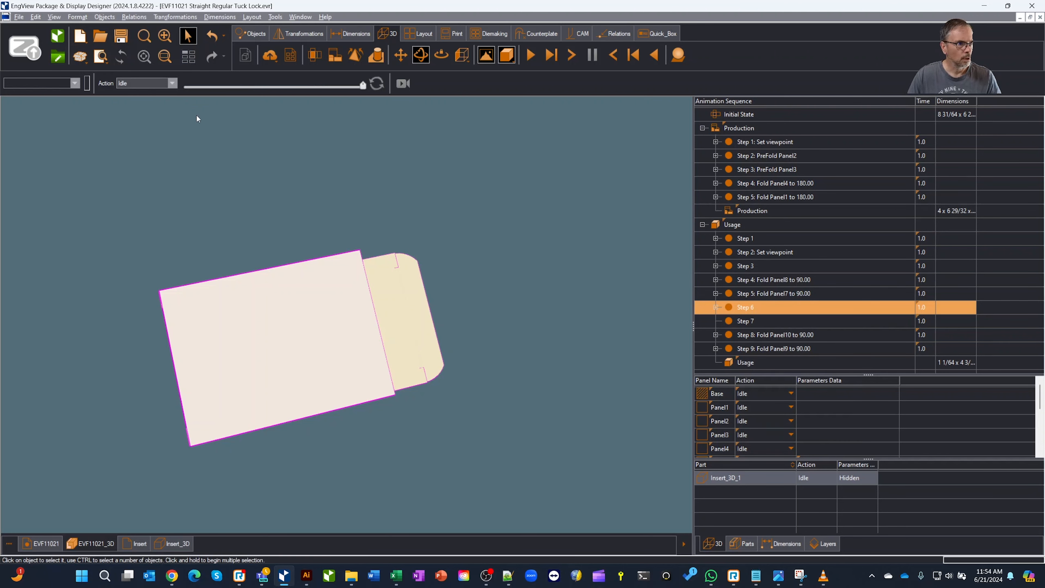
- Apply the Show action to Insert_3D_1 in Usage Step 6
{"action": "left_click", "coordinate": [744, 481]}
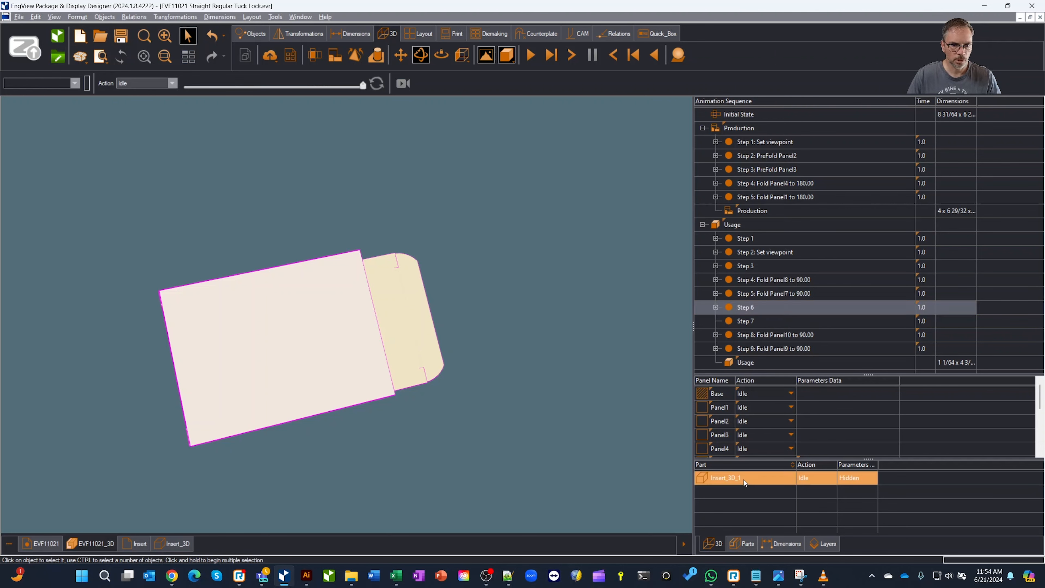
{"action": "left_click", "coordinate": [173, 84]}
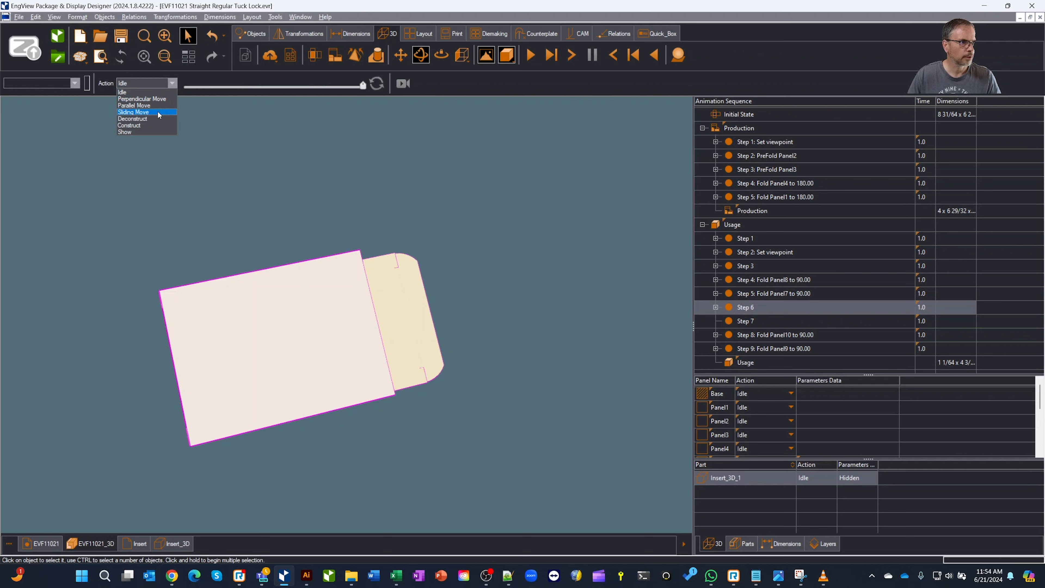
{"action": "left_click", "coordinate": [152, 130]}
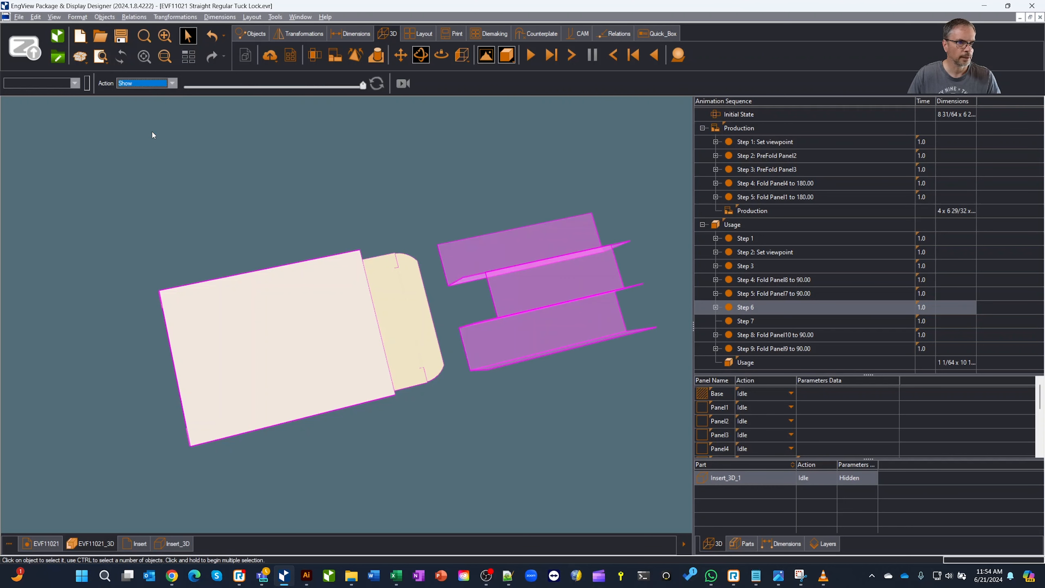
- Apply the Parallel Move action to Insert_3D_1 in Usage Step 7
{"action": "left_click", "coordinate": [755, 321]}
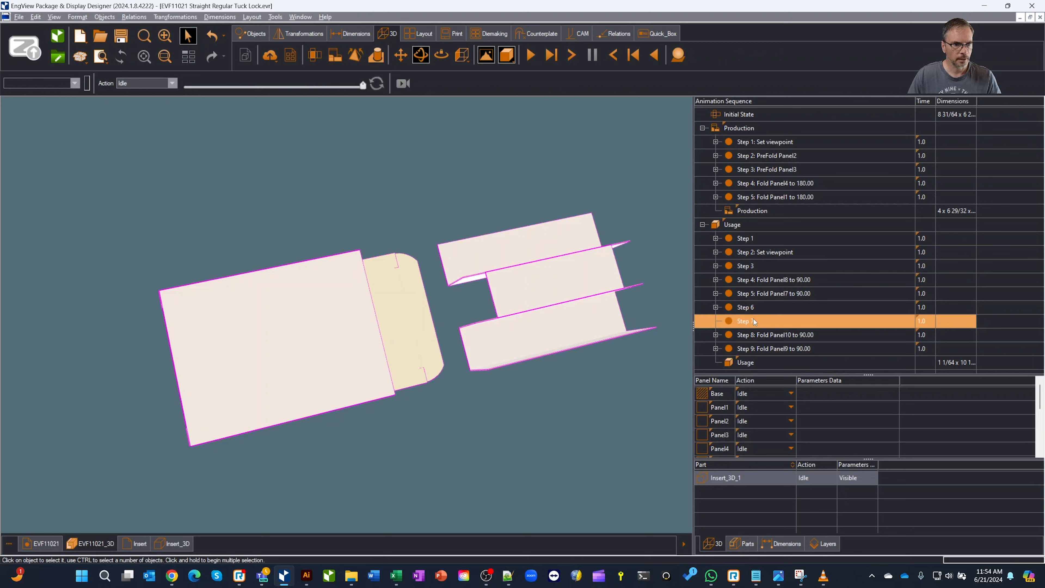
{"action": "left_click", "coordinate": [165, 80]}
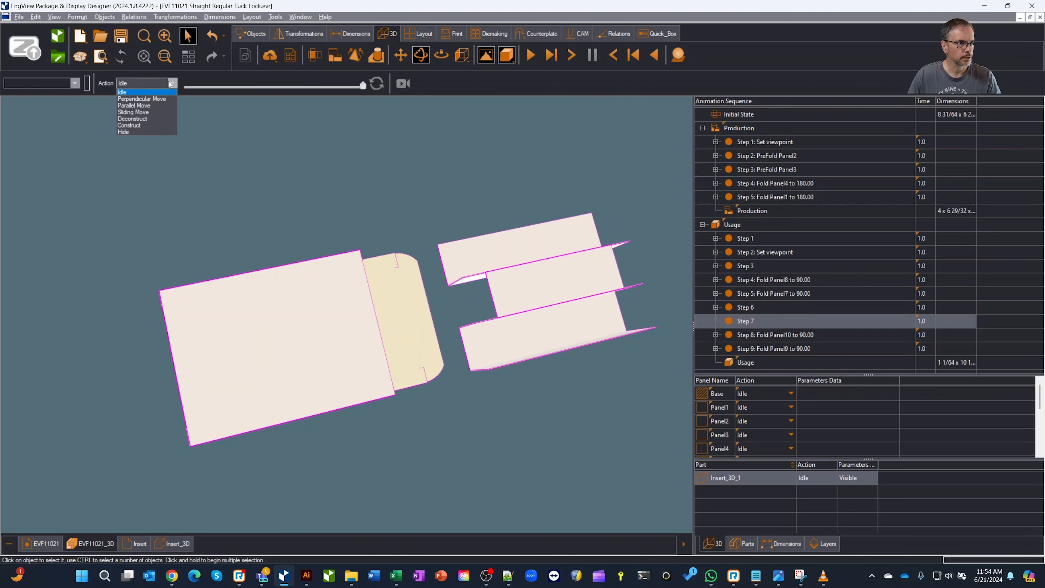
{"action": "left_click", "coordinate": [124, 91]}
{"action": "left_click_drag", "start_coordinate": [367, 88], "coordinate": [367, 84]}
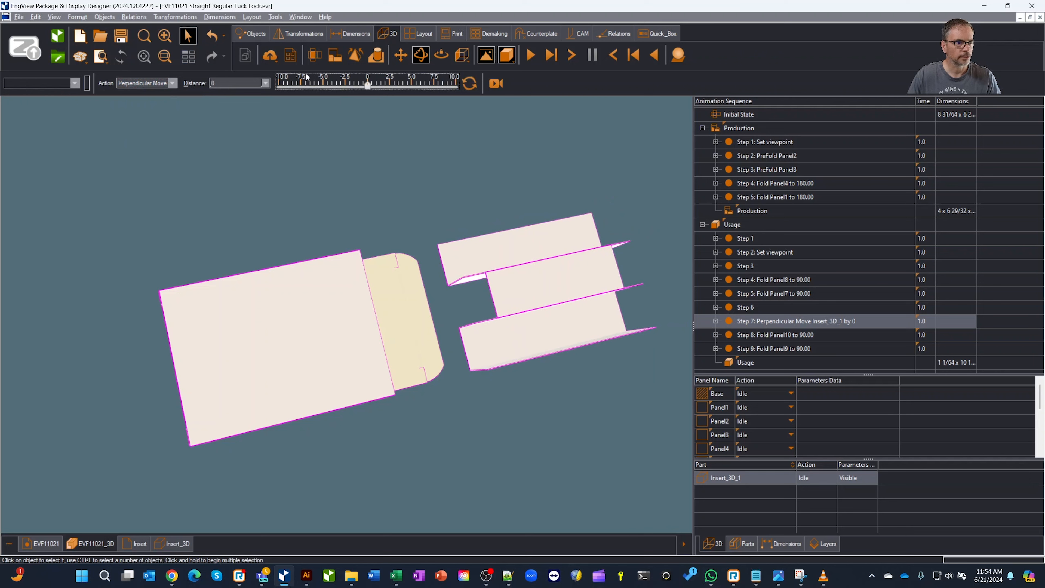
{"action": "left_click", "coordinate": [172, 84]}
{"action": "left_click", "coordinate": [157, 106]}
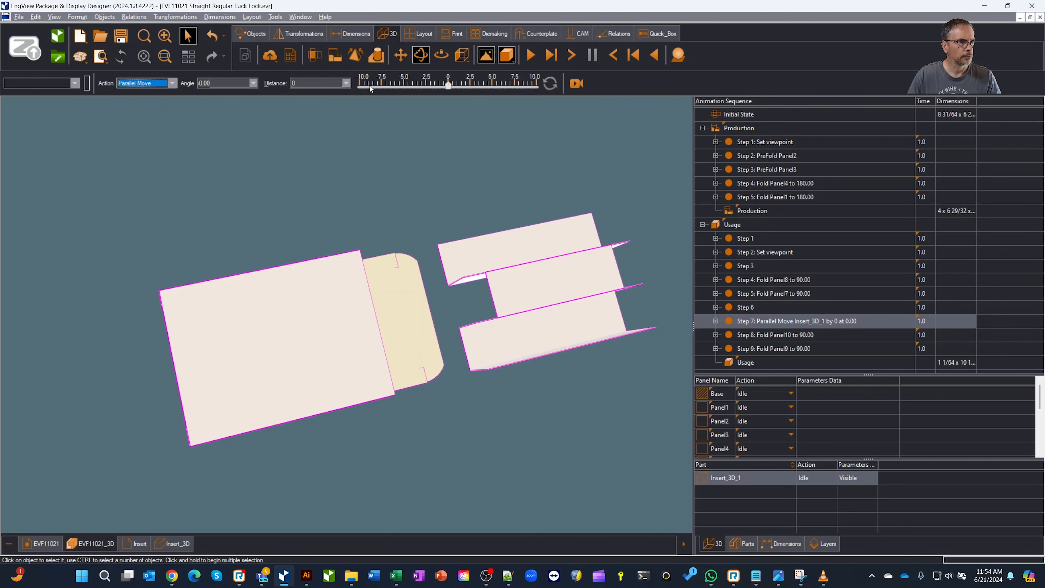
{"action": "left_click_drag", "start_coordinate": [450, 86], "coordinate": [450, 81]}
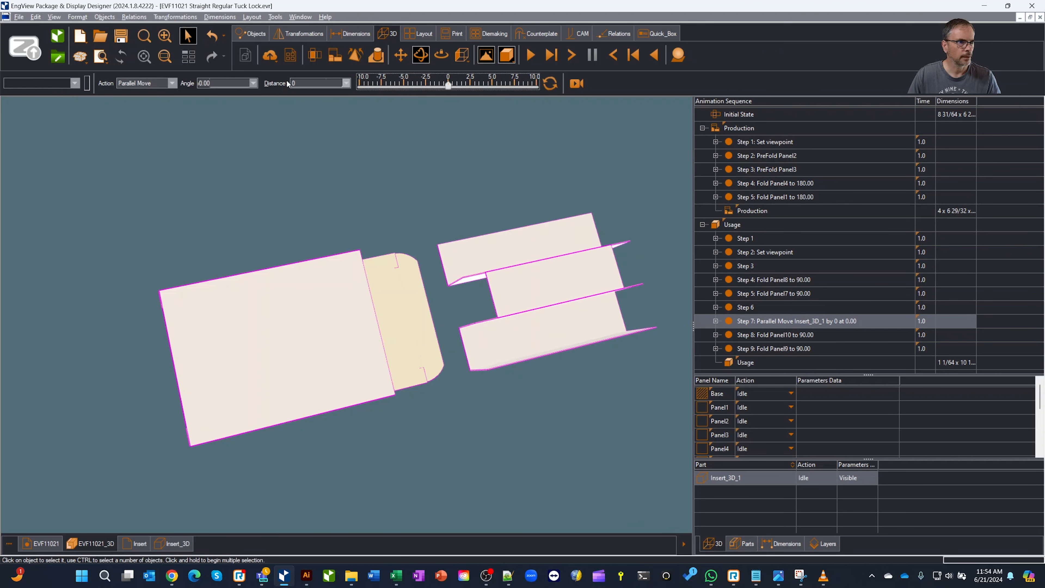
- Try moving the insert at an angle of 180 by a distance of about -2.1
{"action": "left_click", "coordinate": [253, 83]}
{"action": "left_click", "coordinate": [231, 97]}
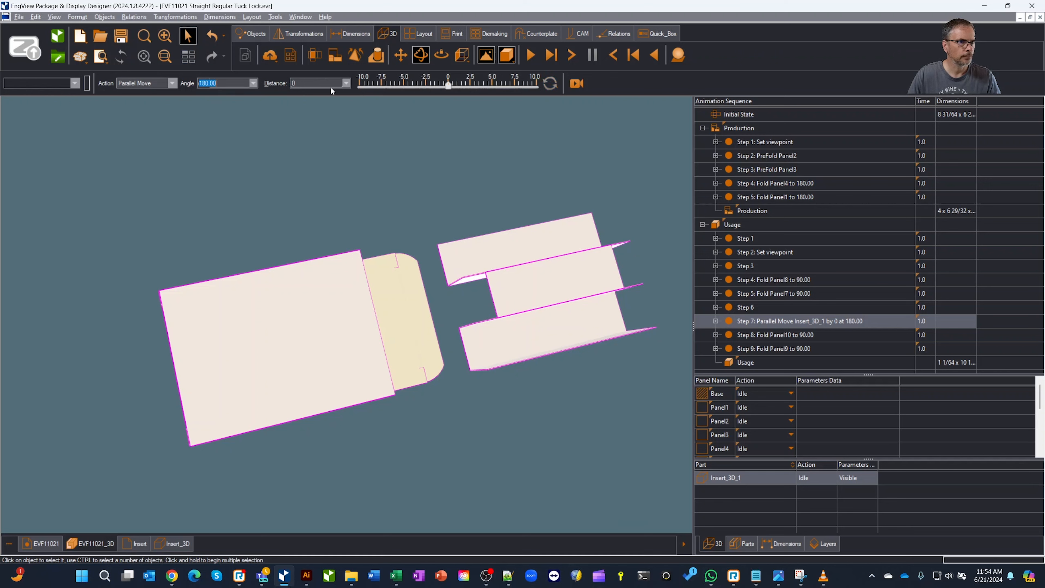
{"action": "left_click_drag", "start_coordinate": [446, 84], "coordinate": [429, 84]}
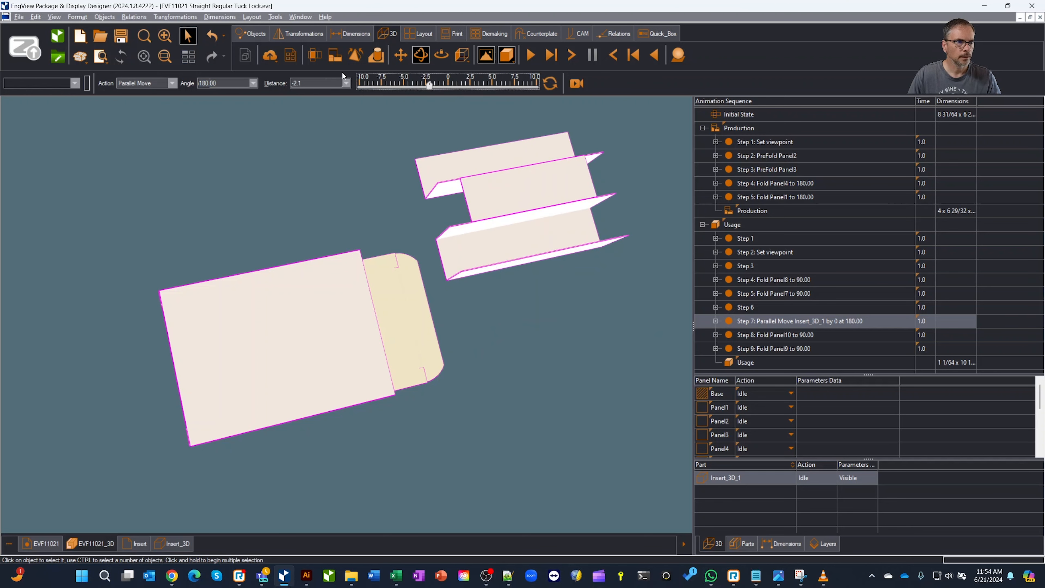
{"action": "left_click", "coordinate": [448, 84]}
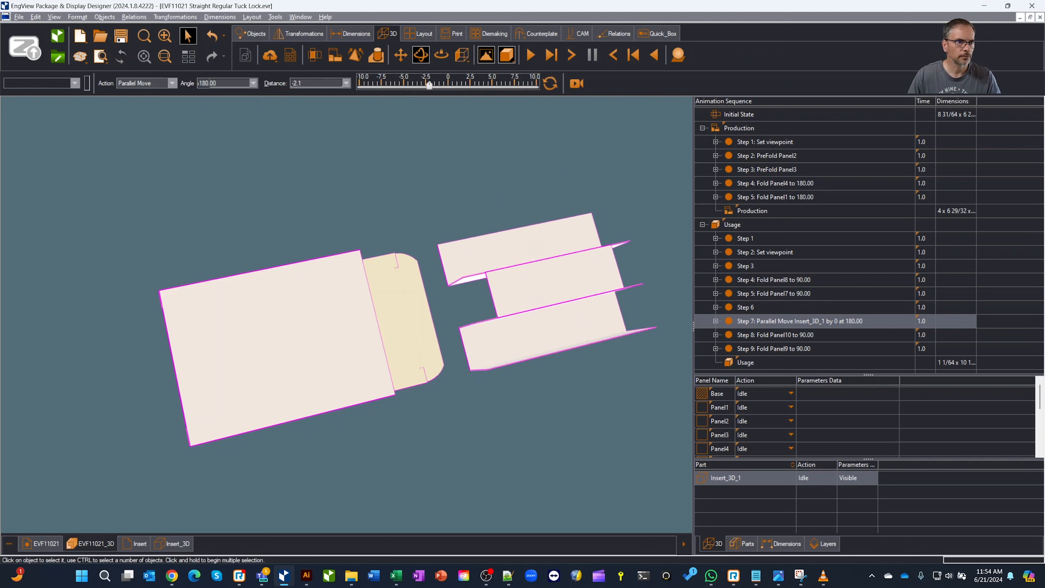
- Set the insert's parallel move to an angle of 270 and a distance of H+2, so it slides into the carton
{"action": "left_click", "coordinate": [254, 84]}
{"action": "left_click", "coordinate": [241, 110]}
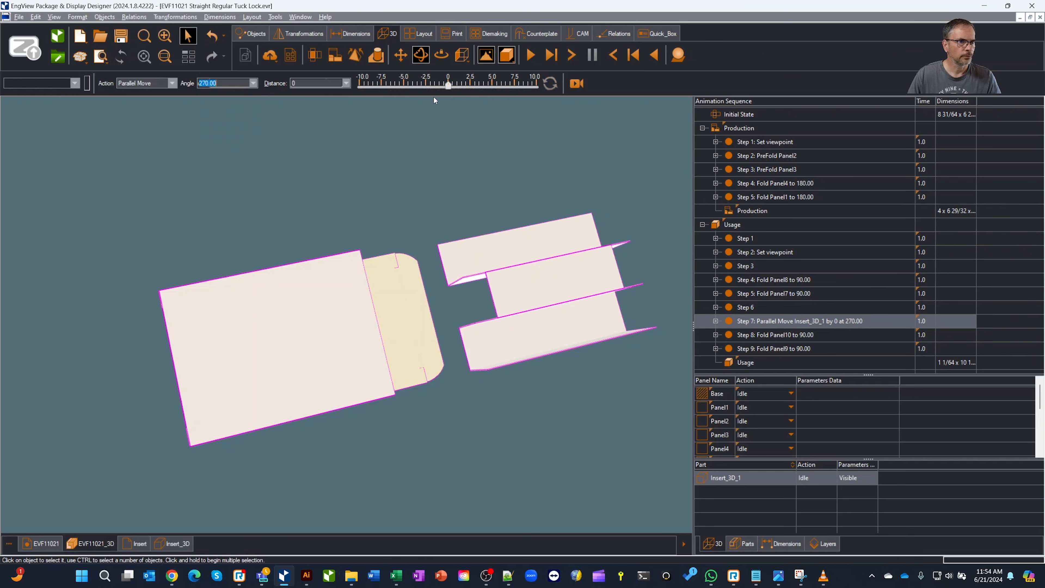
{"action": "left_click_drag", "start_coordinate": [448, 87], "coordinate": [498, 88]}
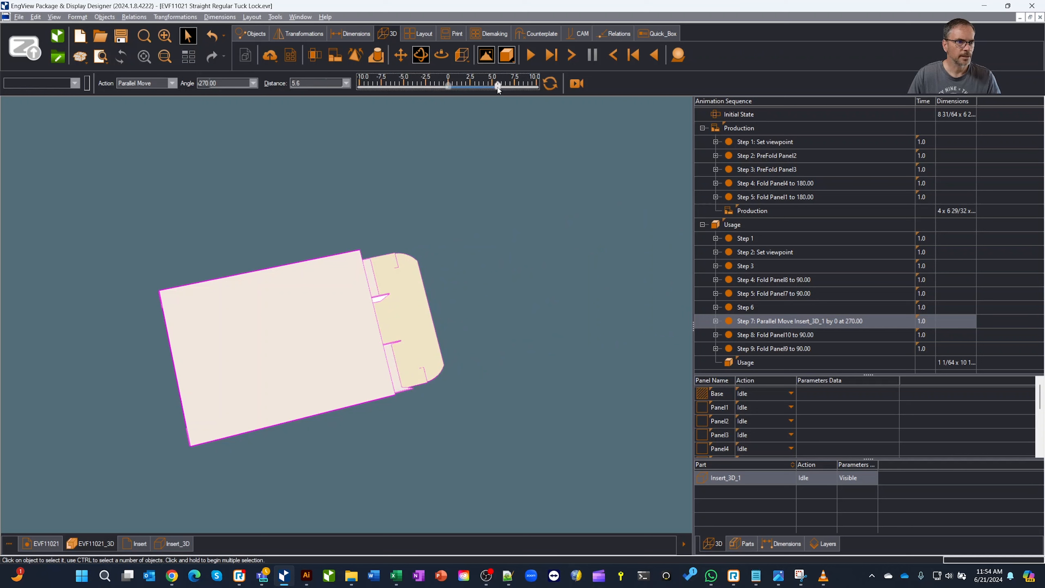
{"action": "double_click", "coordinate": [309, 83]}
{"action": "key", "text": "BackSpace"}
{"action": "type", "text": "H+2"}
{"action": "key", "text": "Tab"}
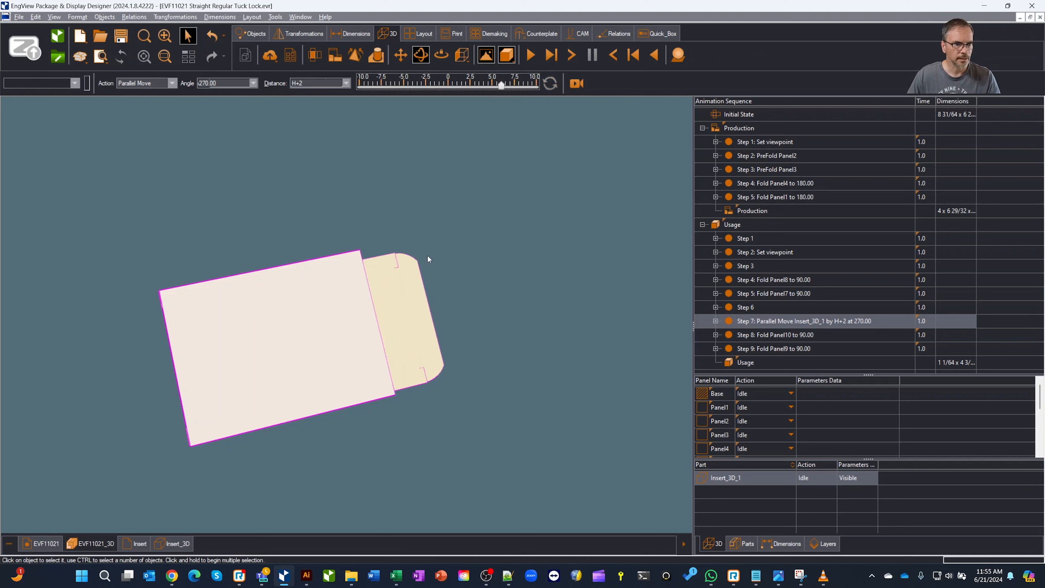
- Add a step above the Panel10 fold and insert a viewpoint in it looking into the carton's open tuck end
{"action": "left_click", "coordinate": [763, 335]}
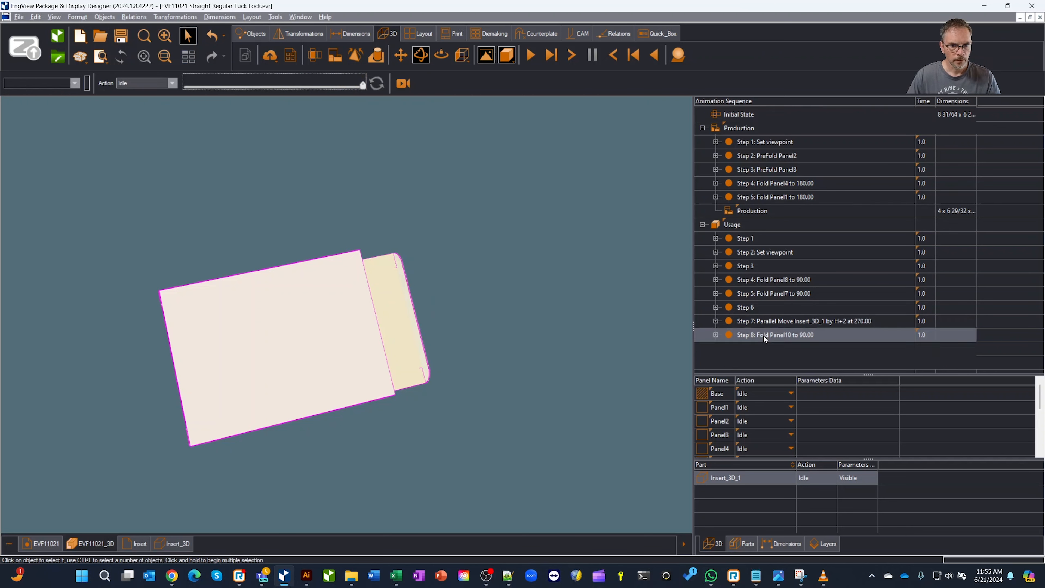
{"action": "left_click_drag", "start_coordinate": [620, 334], "coordinate": [562, 336]}
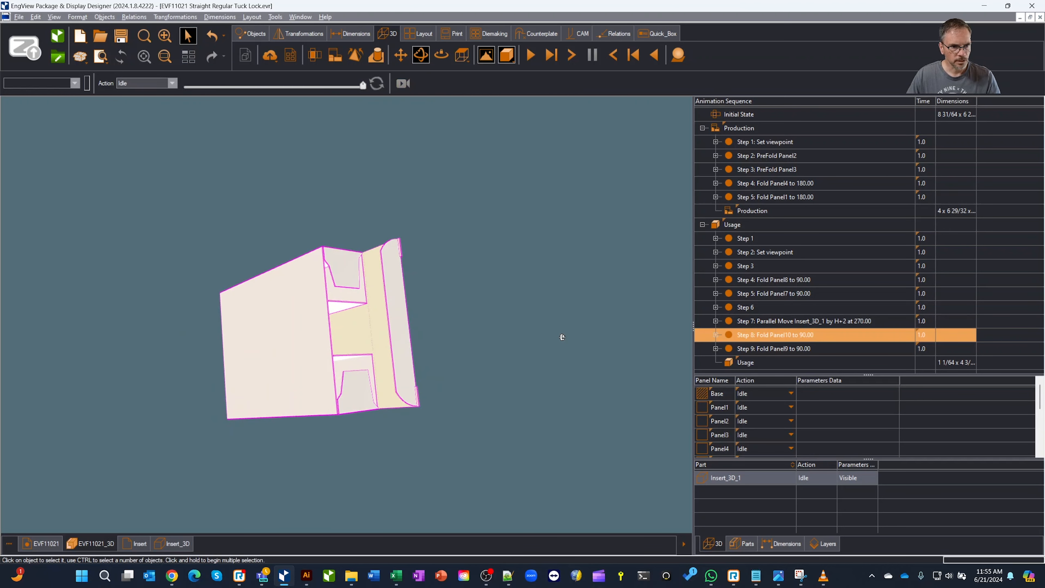
{"action": "right_click", "coordinate": [784, 334]}
{"action": "left_click", "coordinate": [829, 406]}
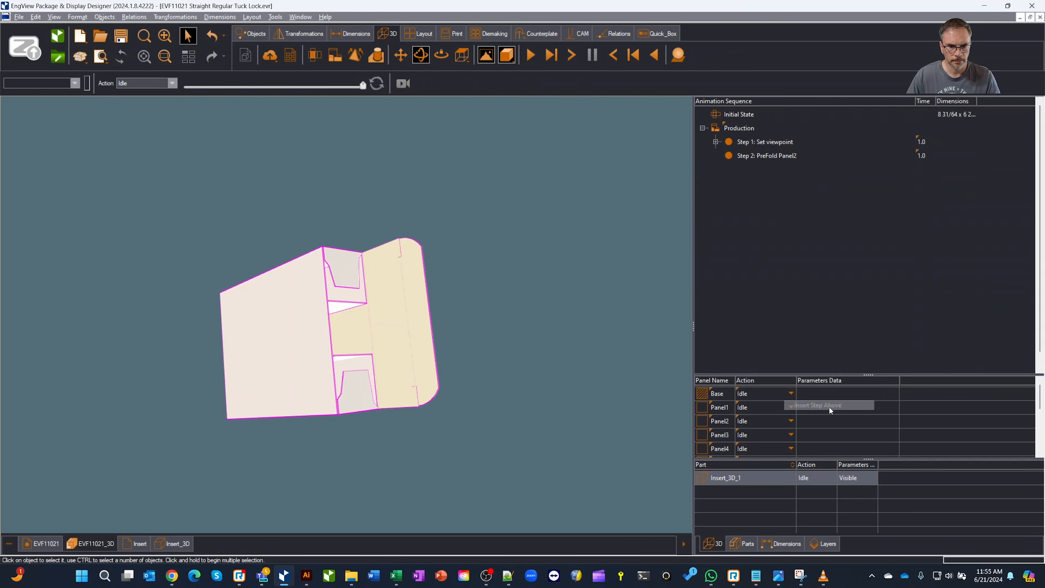
{"action": "right_click", "coordinate": [769, 340]}
{"action": "left_click", "coordinate": [824, 444]}
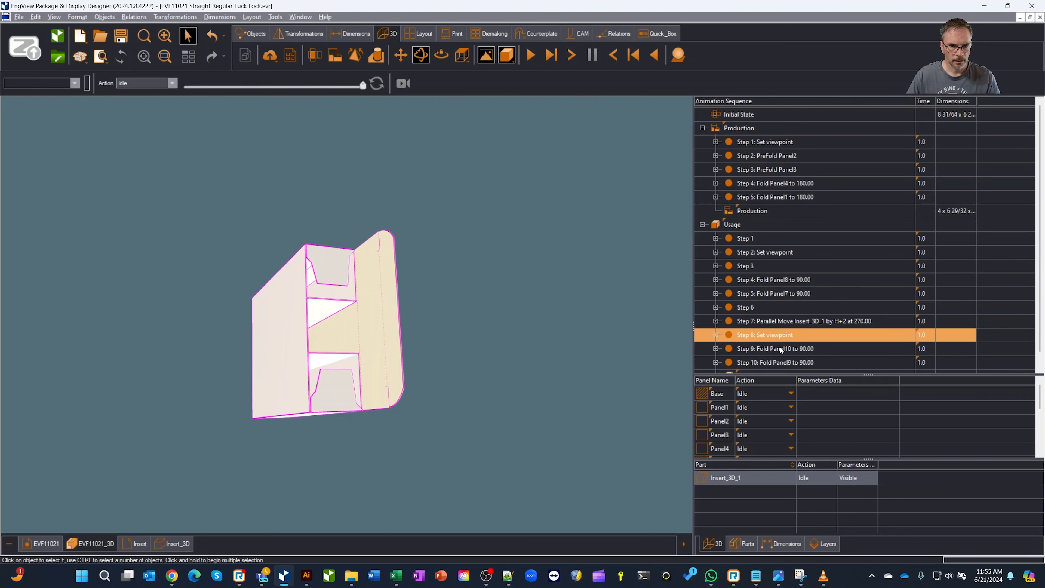
- Add a step below the Panel9 fold and insert an enlarged viewpoint of the closed carton standing upright
{"action": "left_click", "coordinate": [780, 347]}
{"action": "left_click", "coordinate": [778, 362]}
{"action": "middle_click_drag", "start_coordinate": [483, 321], "coordinate": [622, 279]}
{"action": "scroll", "coordinate": [409, 316], "scroll_direction": "up", "scroll_amount": 1}
{"action": "middle_click_drag", "start_coordinate": [205, 329], "coordinate": [282, 357]}
{"action": "scroll", "coordinate": [249, 355], "scroll_direction": "up", "scroll_amount": 1}
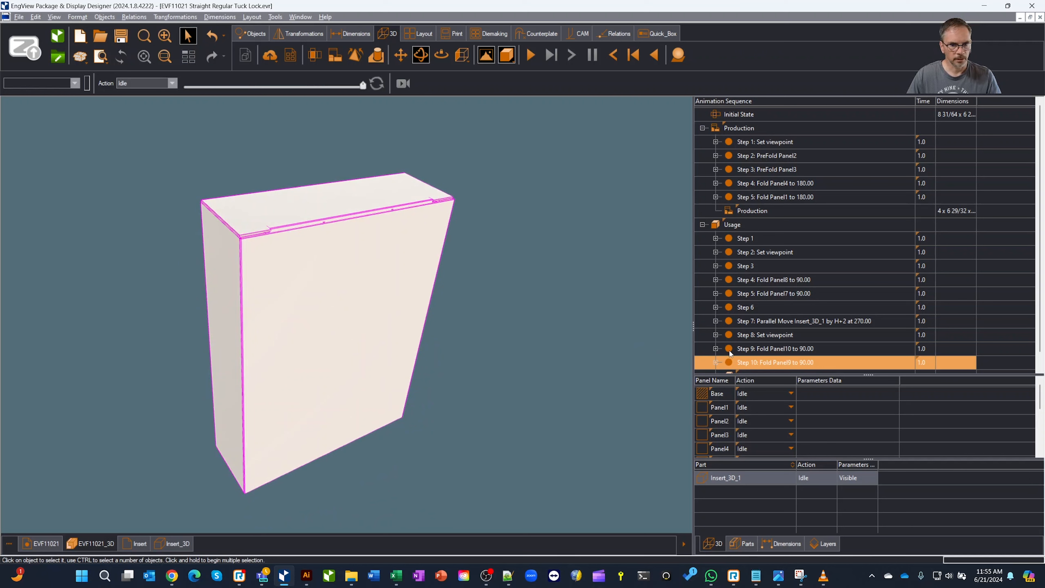
{"action": "right_click", "coordinate": [771, 362]}
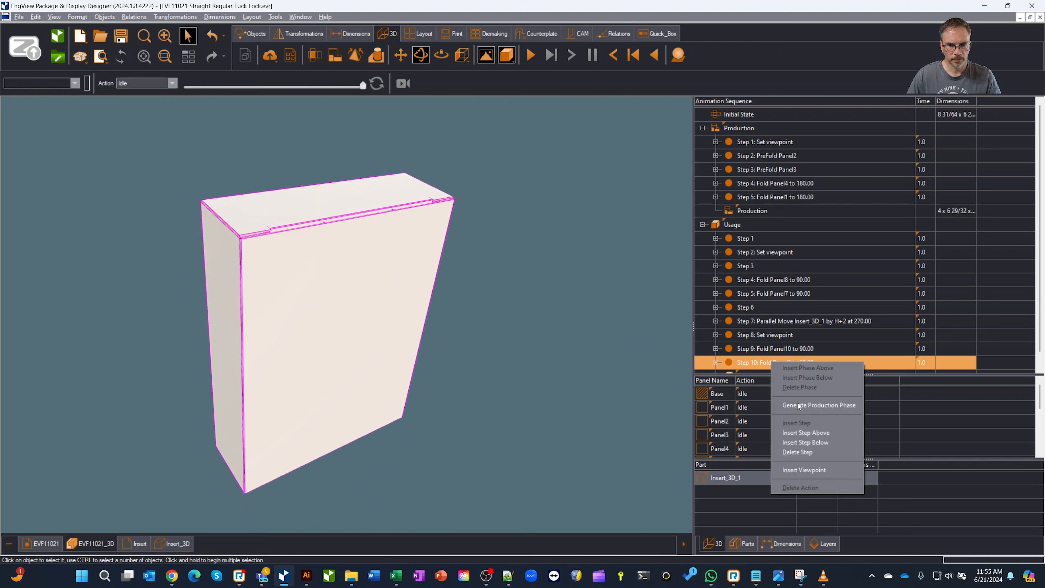
{"action": "left_click", "coordinate": [831, 443]}
{"action": "right_click", "coordinate": [771, 365]}
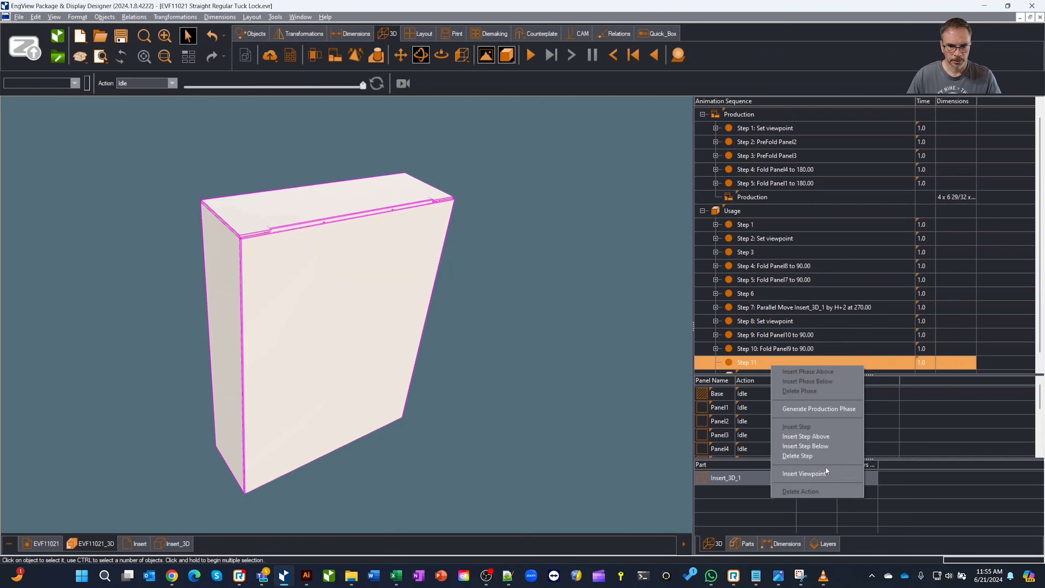
{"action": "left_click", "coordinate": [823, 473]}
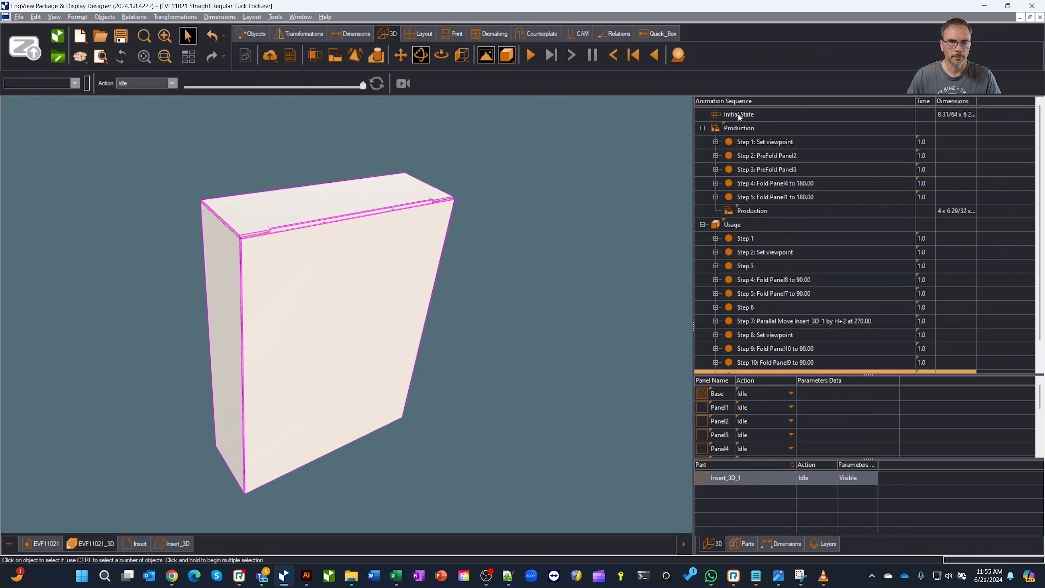
- Play the whole carton animation from the Initial State
{"action": "left_click", "coordinate": [739, 116]}
{"action": "left_click", "coordinate": [531, 56]}
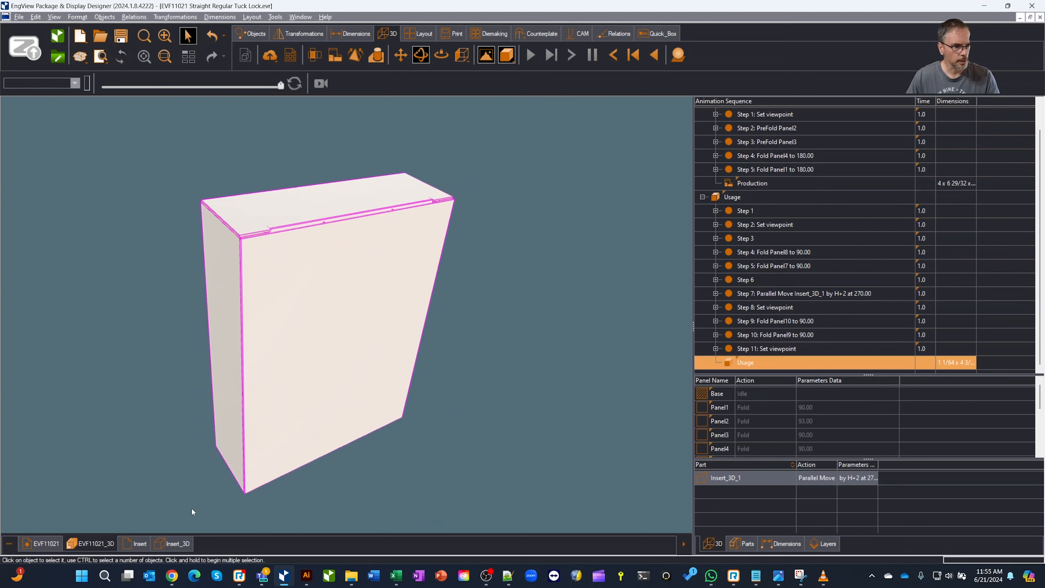
- In the EVF11021 drawing, set parameter B to 1.25 and parameter H to 4.4
{"action": "left_click", "coordinate": [51, 546]}
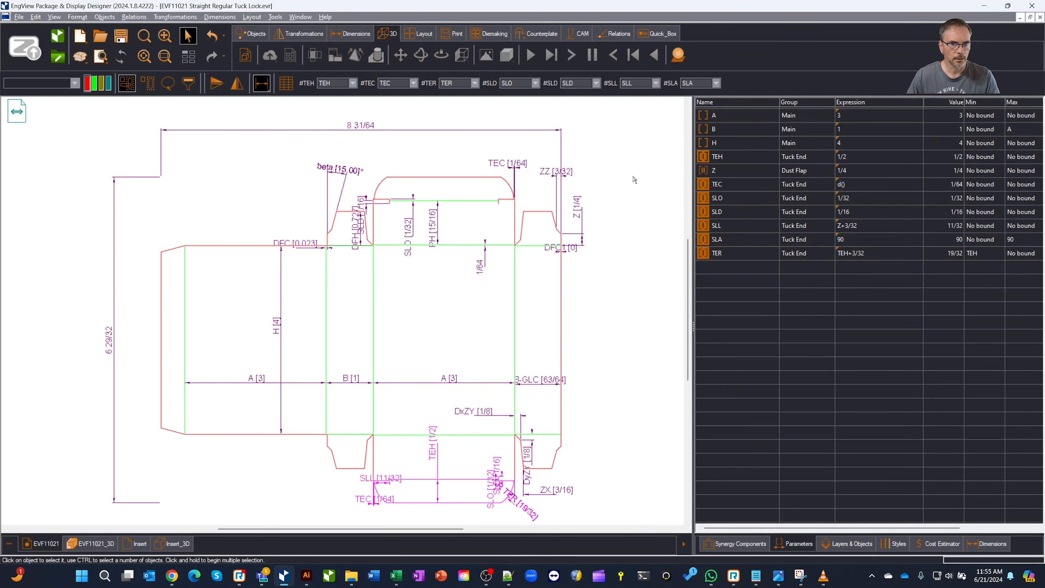
{"action": "double_click", "coordinate": [852, 127]}
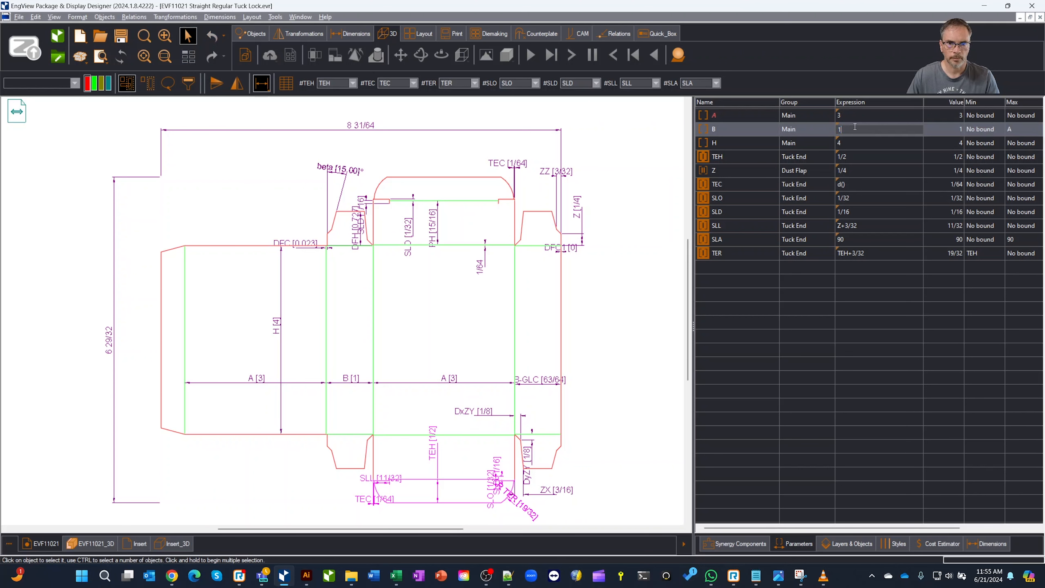
{"action": "type", "text": "1.25"}
{"action": "key", "text": "Return"}
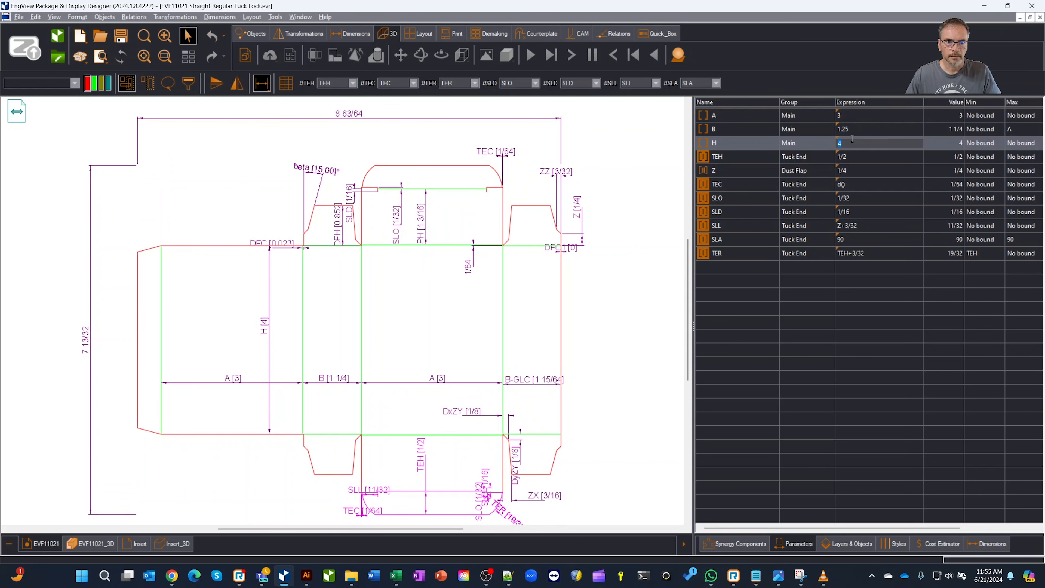
{"action": "type", "text": "."}
{"action": "type", "text": "4"}
{"action": "key", "text": "Return"}
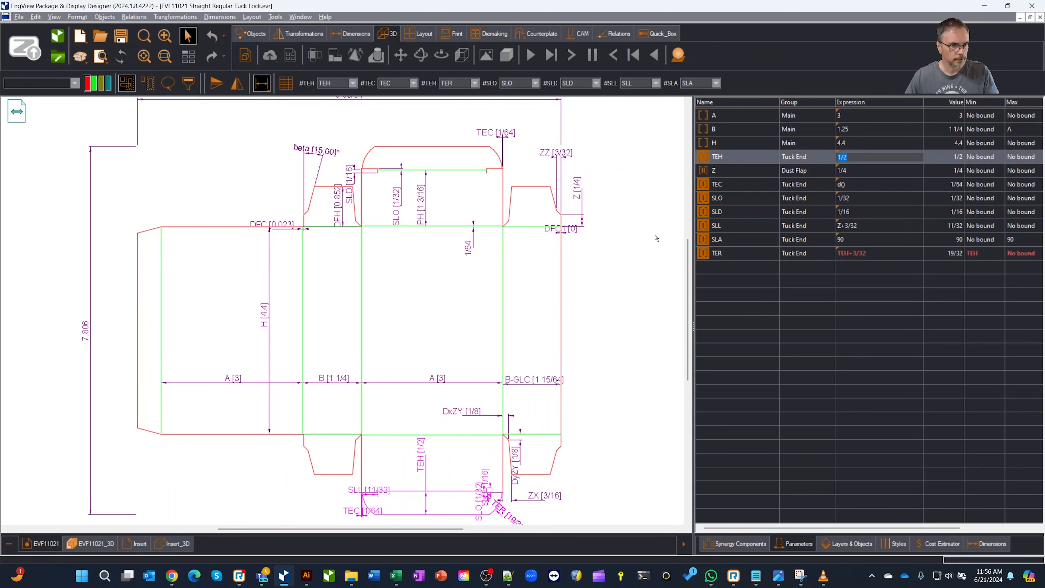
- Update the Insert_3D model and the EVF11021_3D model to the new carton dimensions
{"action": "left_click", "coordinate": [106, 545]}
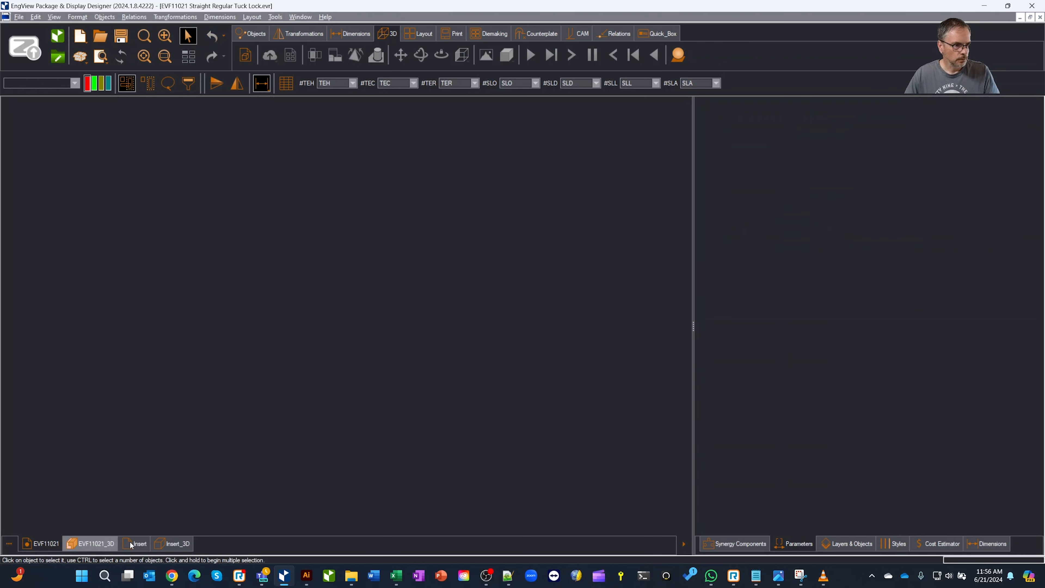
{"action": "left_click", "coordinate": [161, 543]}
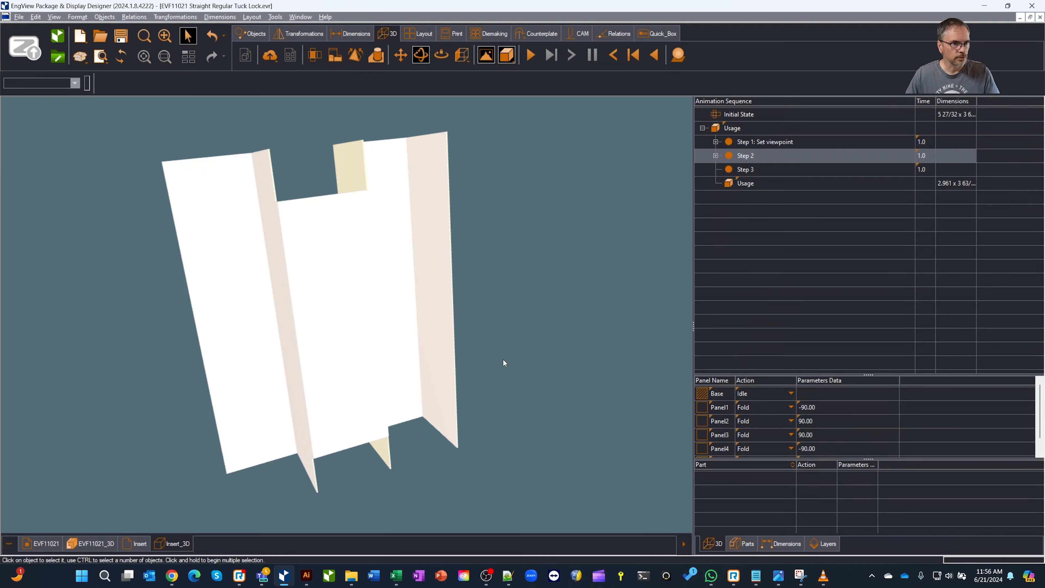
{"action": "left_click", "coordinate": [120, 57]}
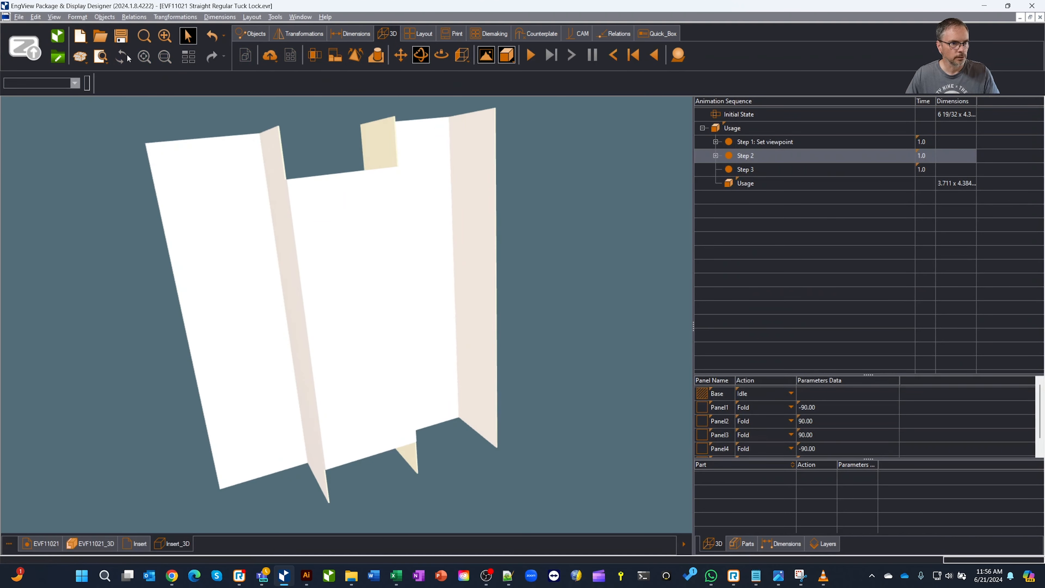
{"action": "left_click", "coordinate": [101, 543]}
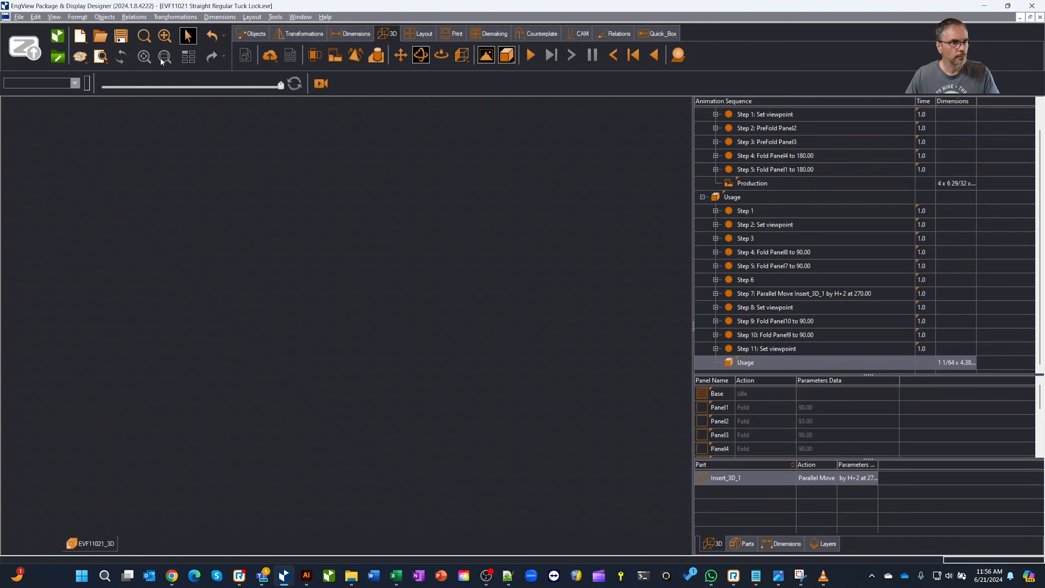
{"action": "left_click", "coordinate": [126, 60]}
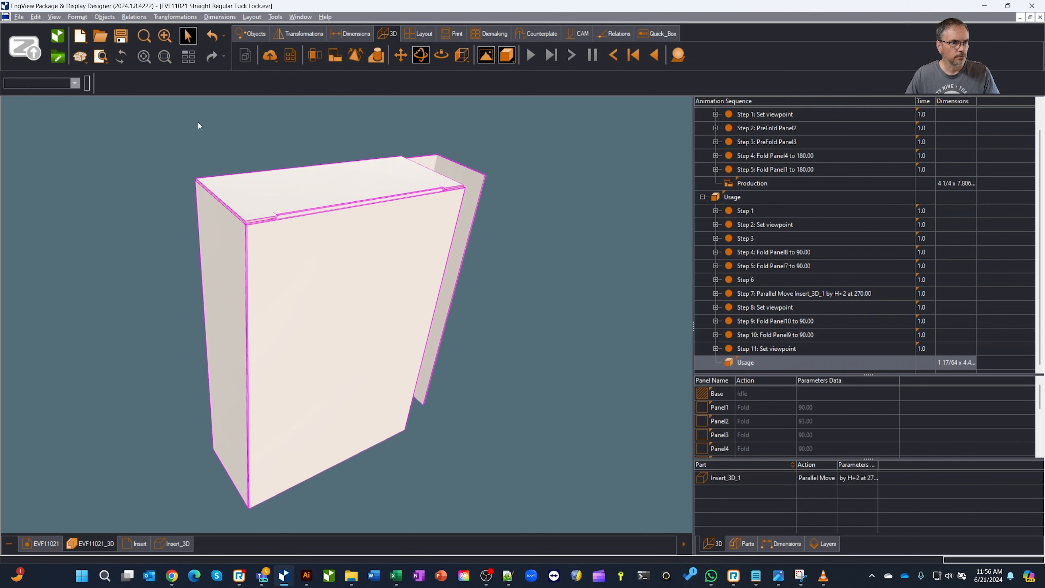
- Examine how the resized insert sits in the carton, in the closed state and at Usage Step 7
{"action": "mouse_move", "coordinate": [509, 302]}
{"action": "middle_mouse_down"}
{"action": "mouse_move", "coordinate": [450, 261]}
{"action": "mouse_move", "coordinate": [504, 310]}
{"action": "middle_mouse_up"}
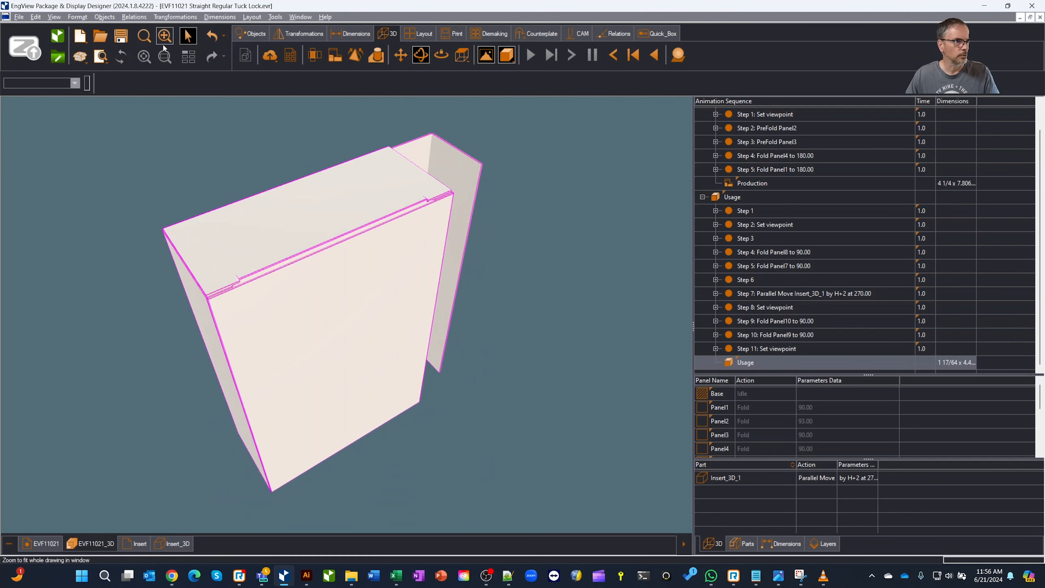
{"action": "middle_click_drag", "start_coordinate": [493, 304], "coordinate": [460, 314]}
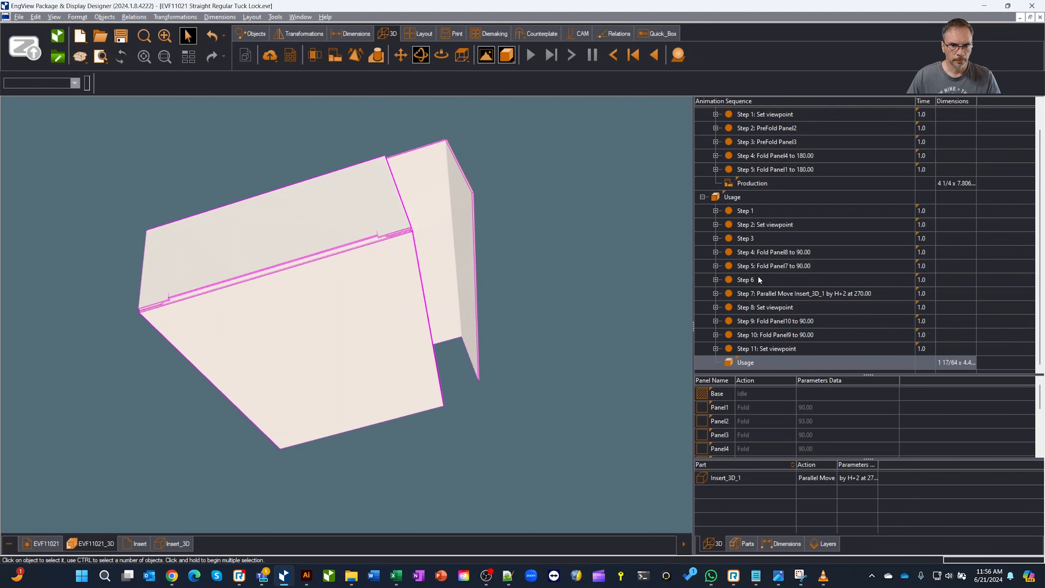
{"action": "left_click", "coordinate": [760, 293]}
{"action": "mouse_move", "coordinate": [636, 327]}
{"action": "middle_mouse_down"}
{"action": "mouse_move", "coordinate": [627, 302]}
{"action": "mouse_move", "coordinate": [591, 316]}
{"action": "mouse_move", "coordinate": [638, 322]}
{"action": "middle_mouse_up"}
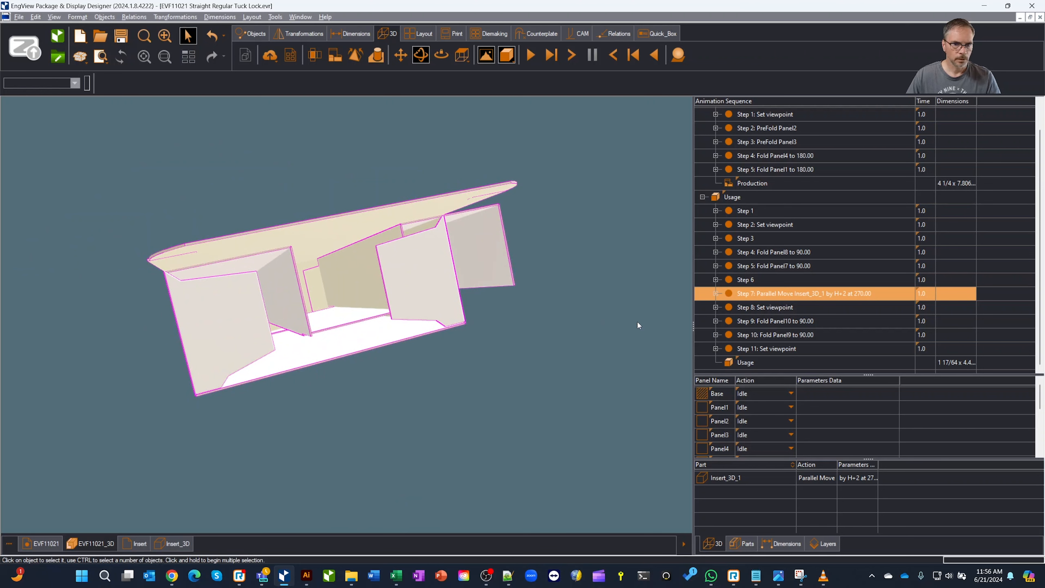
- In the Insert drawing, set parameter L1 to A/3-d()*2 and parameter L2 to B-d()
{"action": "left_click", "coordinate": [141, 544]}
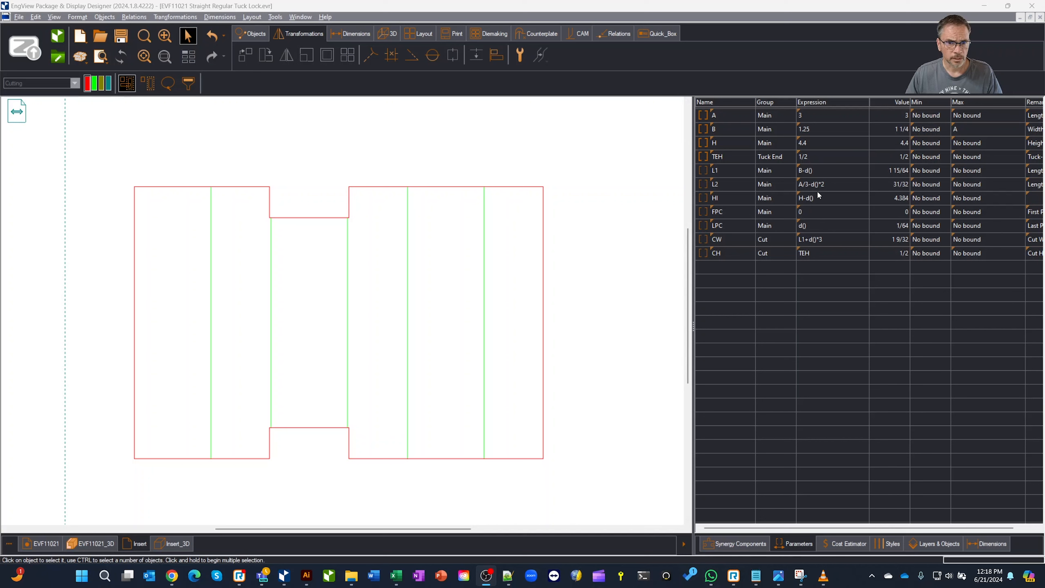
{"action": "left_click", "coordinate": [721, 184]}
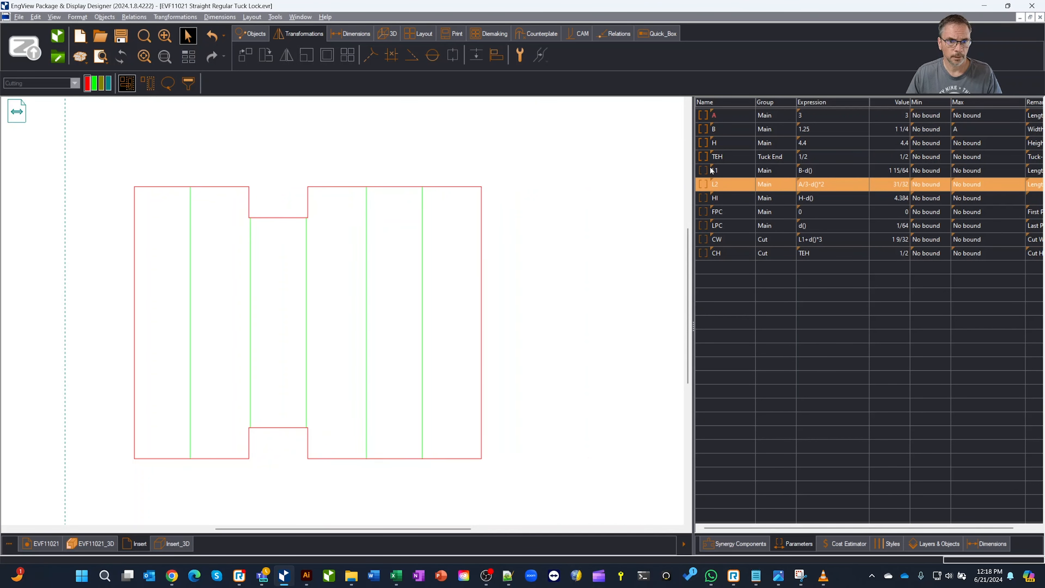
{"action": "left_click", "coordinate": [831, 182]}
{"action": "key", "text": "ctrl+c"}
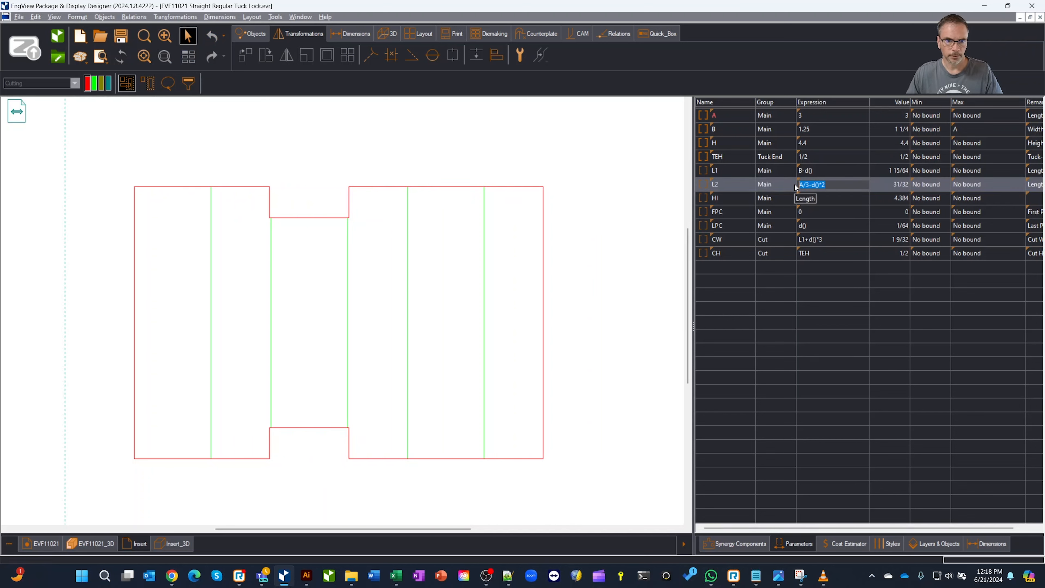
{"action": "left_click", "coordinate": [847, 167]}
{"action": "key", "text": "ctrl+v"}
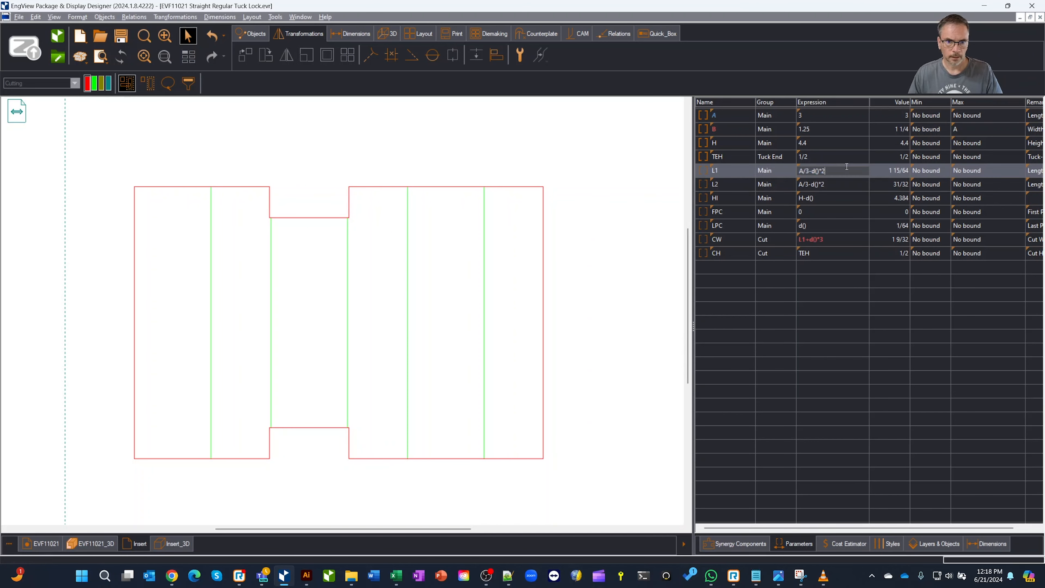
{"action": "key", "text": "Return"}
{"action": "left_click", "coordinate": [847, 183]}
{"action": "type", "text": "B-d()"}
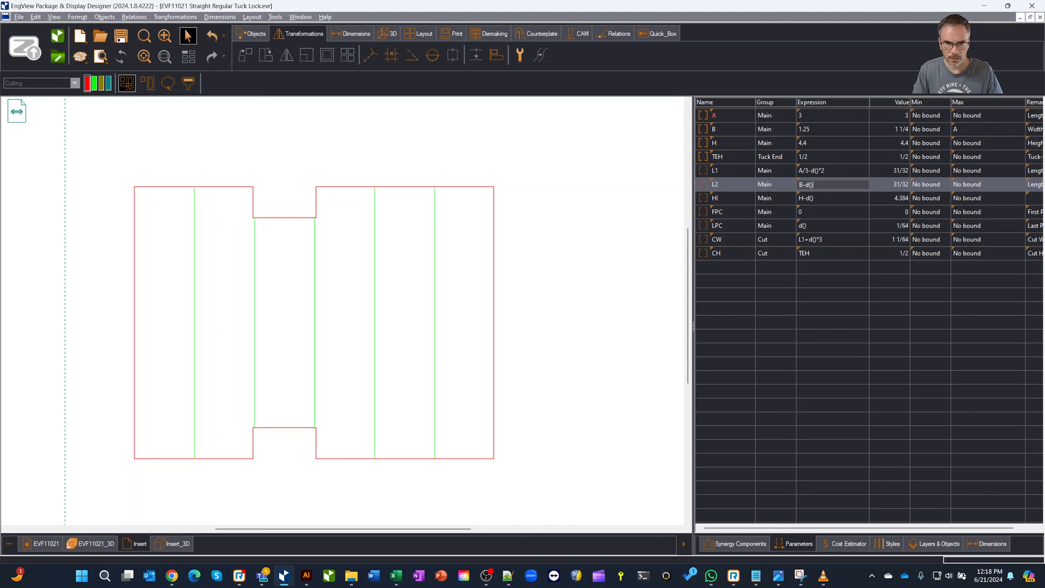
{"action": "key", "text": "Return"}
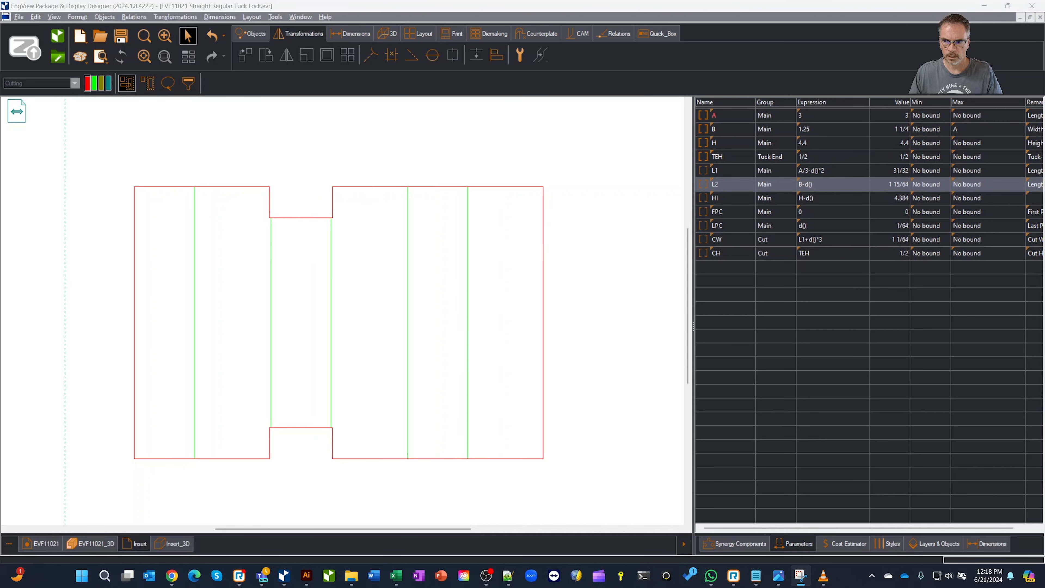
- Adjust the insert's clearances by setting L2 to B-d()*2 and L1 to A/3-d()
{"action": "left_click", "coordinate": [833, 185]}
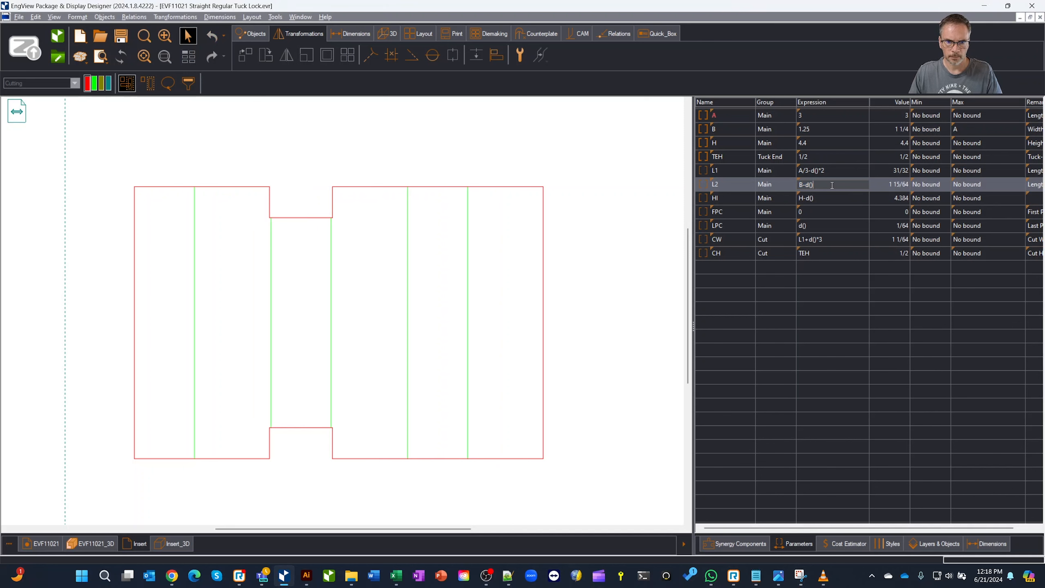
{"action": "type", "text": "*"}
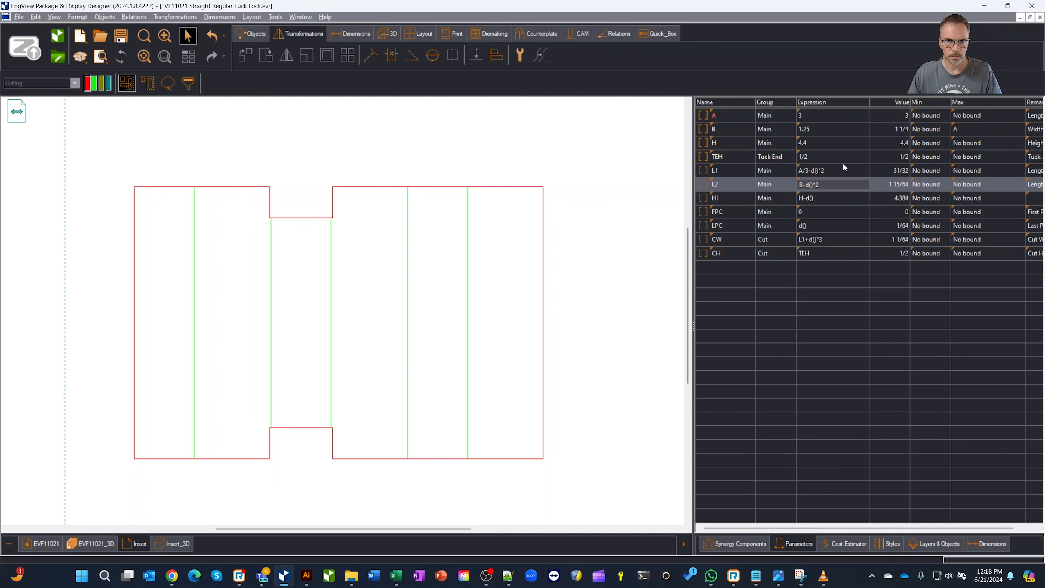
{"action": "left_click", "coordinate": [842, 169]}
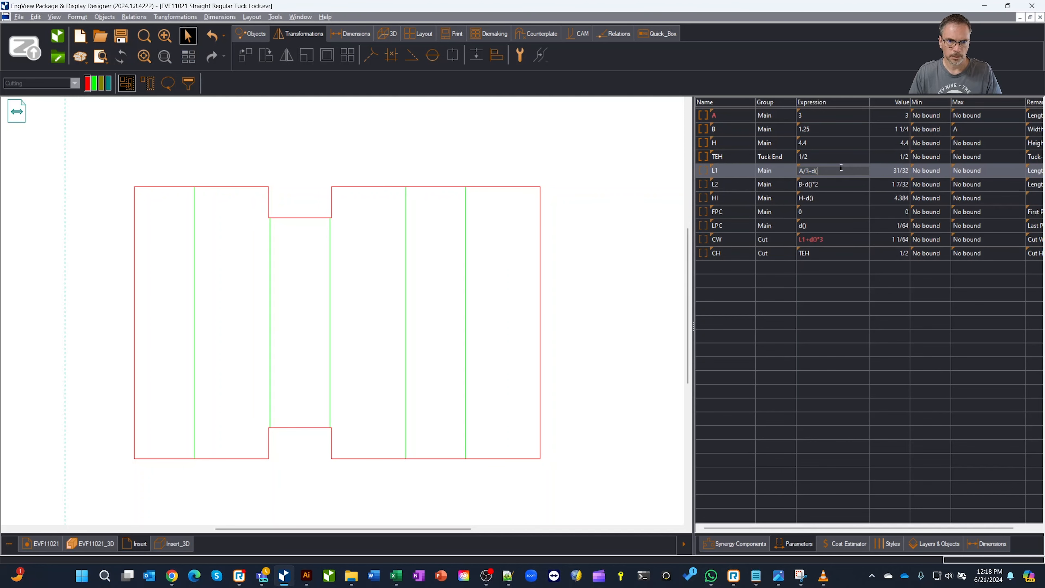
{"action": "left_click", "coordinate": [835, 179]}
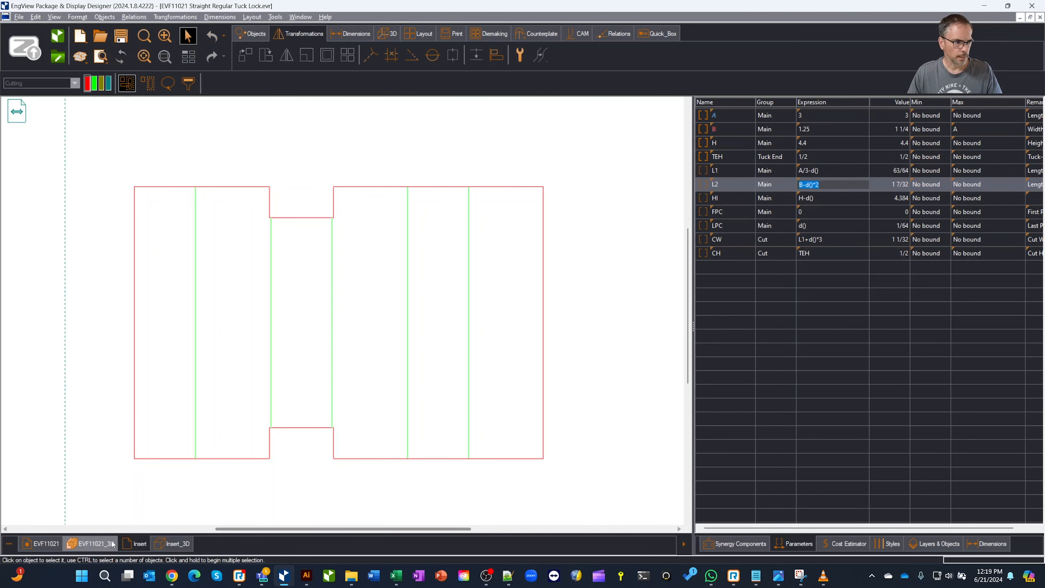
- Update the Insert_3D model and the EVF11021_3D model to the revised insert parameters
{"action": "left_click", "coordinate": [172, 543]}
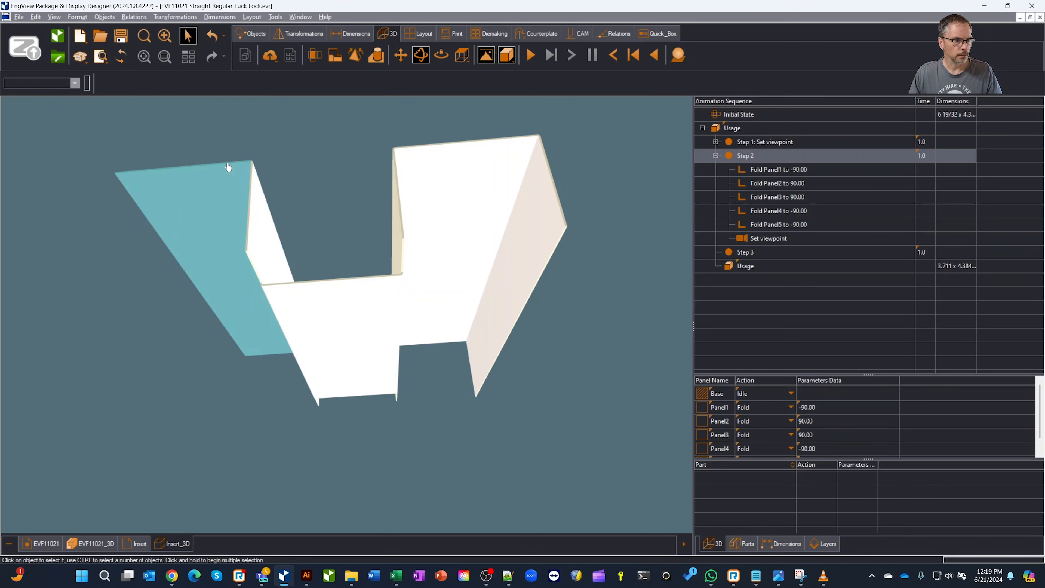
{"action": "left_click", "coordinate": [121, 60]}
{"action": "left_click_drag", "start_coordinate": [343, 228], "coordinate": [362, 230]}
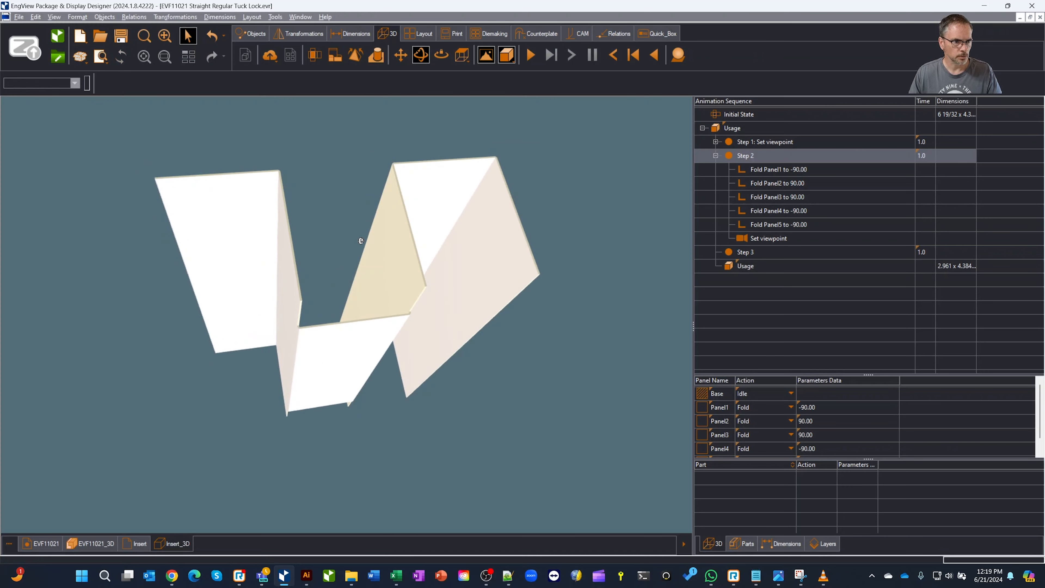
{"action": "left_click", "coordinate": [86, 544]}
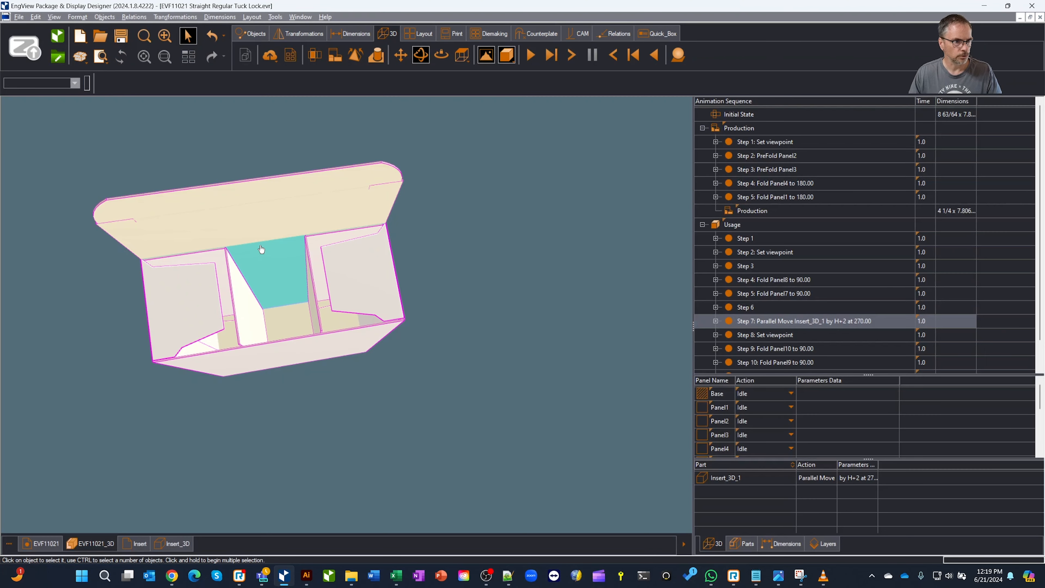
{"action": "left_click_drag", "start_coordinate": [395, 275], "coordinate": [433, 306]}
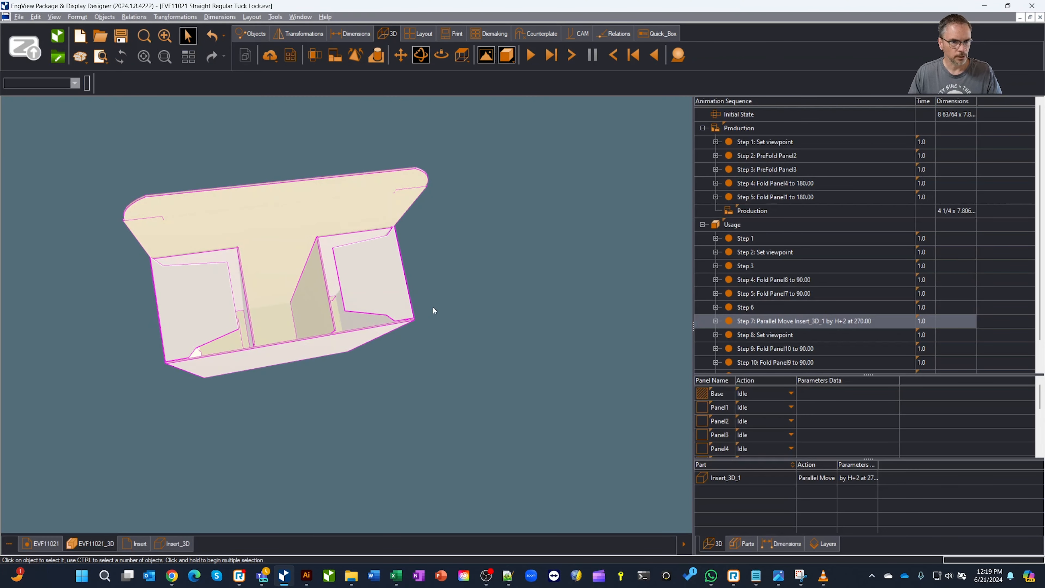
- Examine the insert's position at Usage Steps 6 and 7 and which flaps the Panel11 and Panel5 folds of Step 6 affect
{"action": "left_click", "coordinate": [752, 308]}
{"action": "left_click_drag", "start_coordinate": [428, 305], "coordinate": [370, 271]}
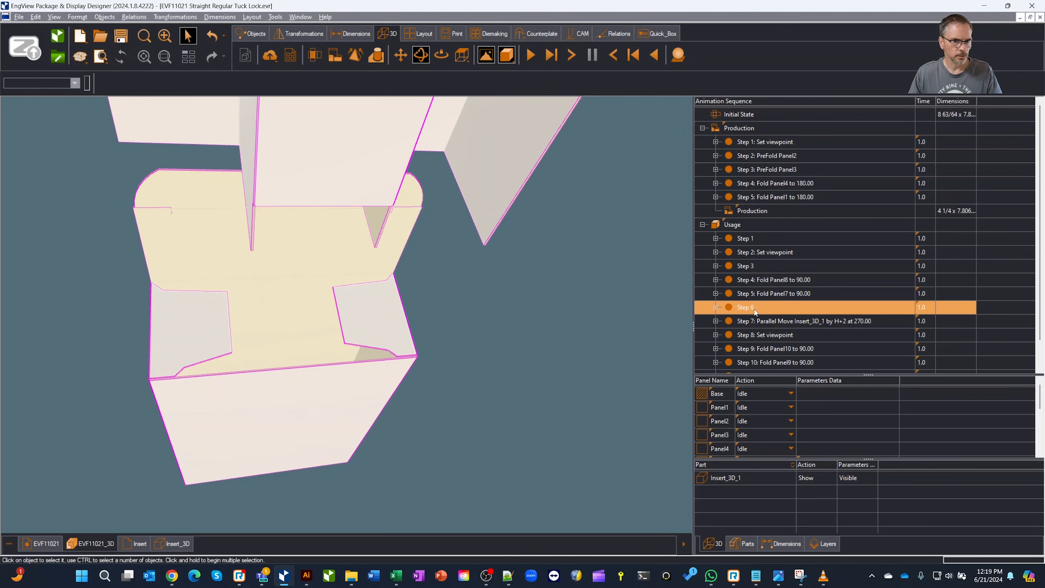
{"action": "left_click", "coordinate": [755, 317]}
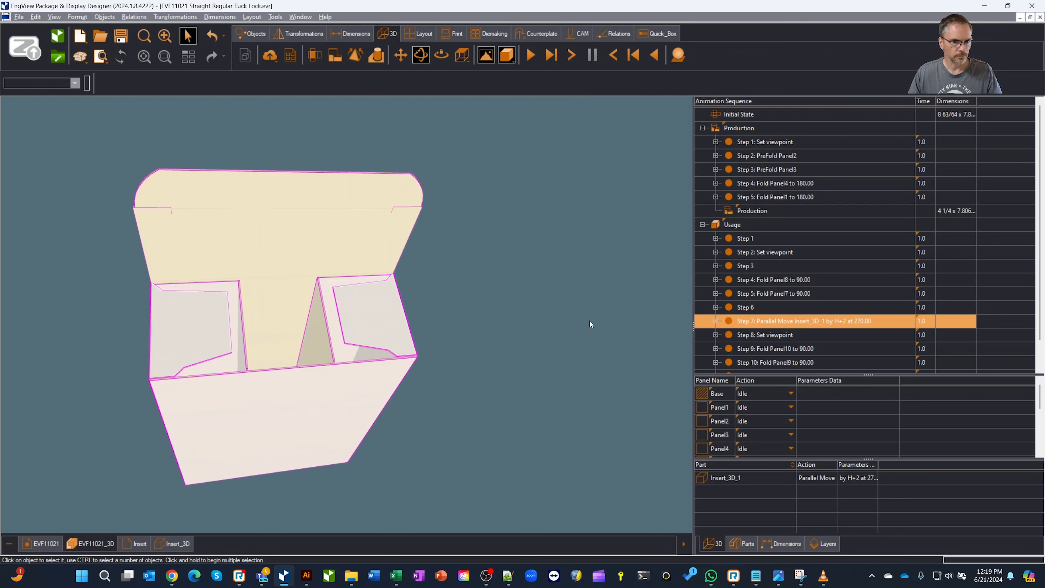
{"action": "left_click", "coordinate": [716, 307]}
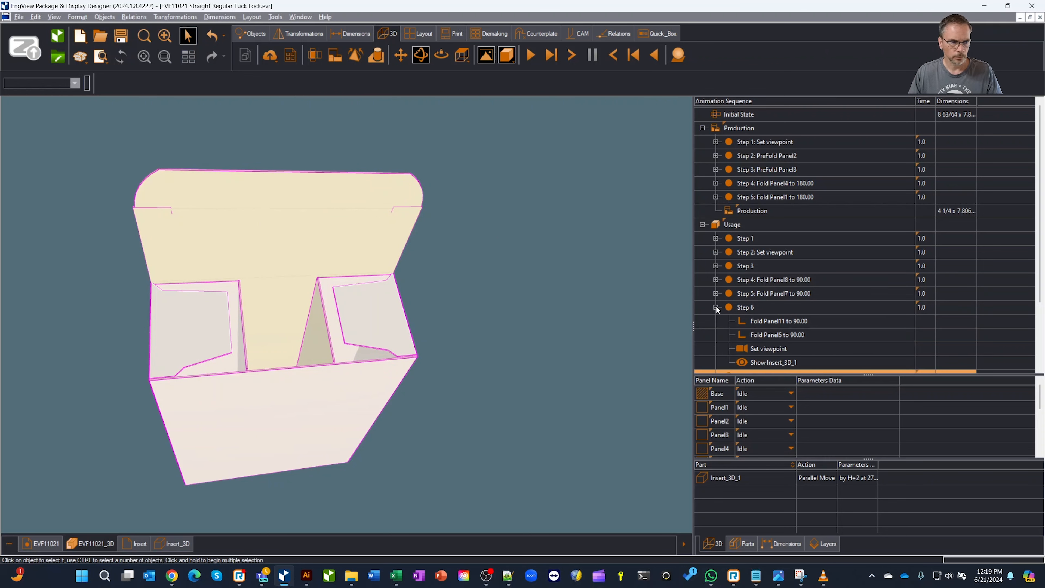
{"action": "left_click", "coordinate": [768, 322]}
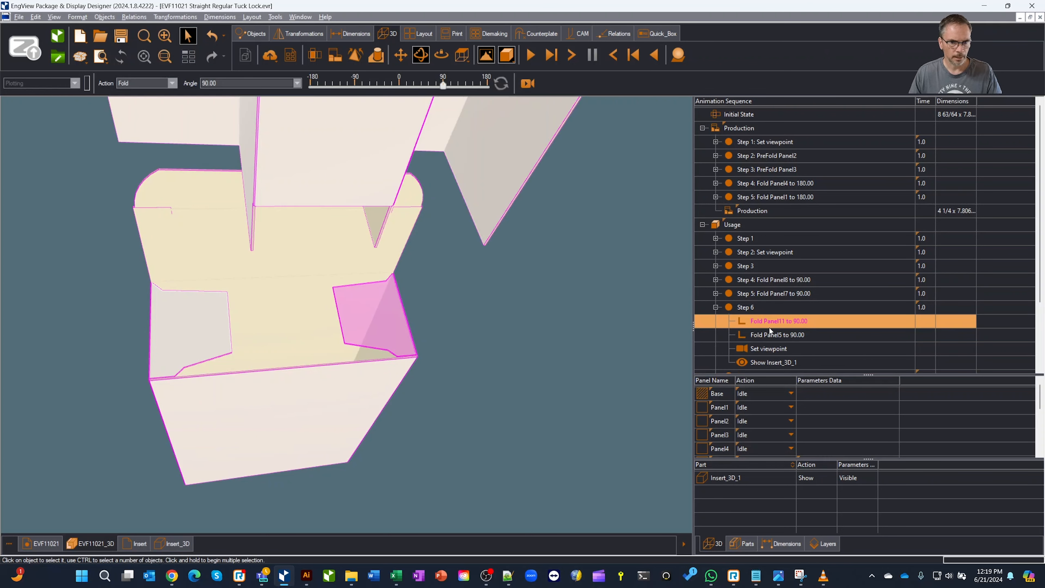
{"action": "left_click", "coordinate": [770, 335]}
{"action": "left_click", "coordinate": [769, 323]}
{"action": "left_click", "coordinate": [770, 332]}
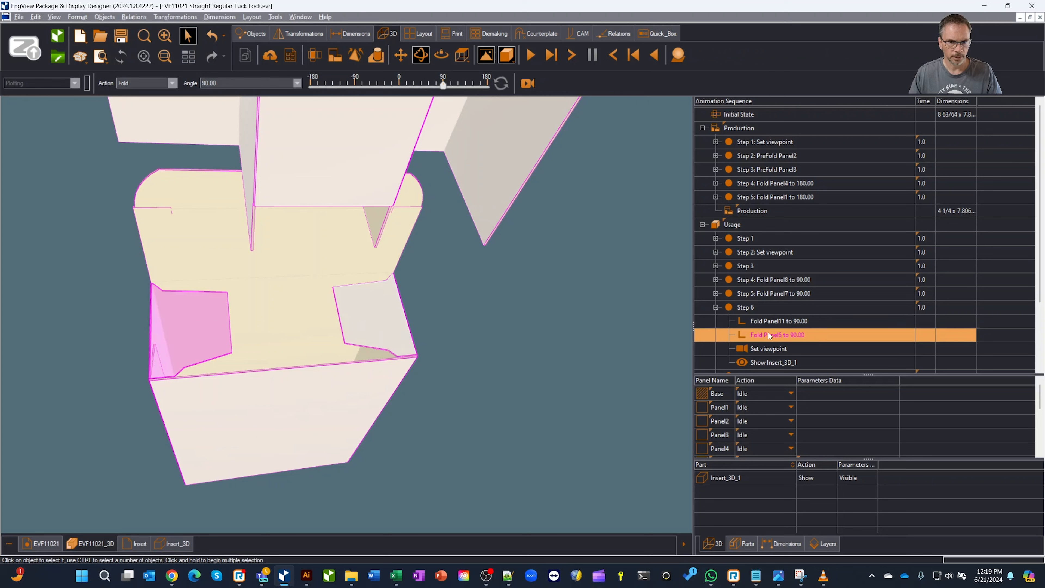
{"action": "left_click", "coordinate": [770, 324]}
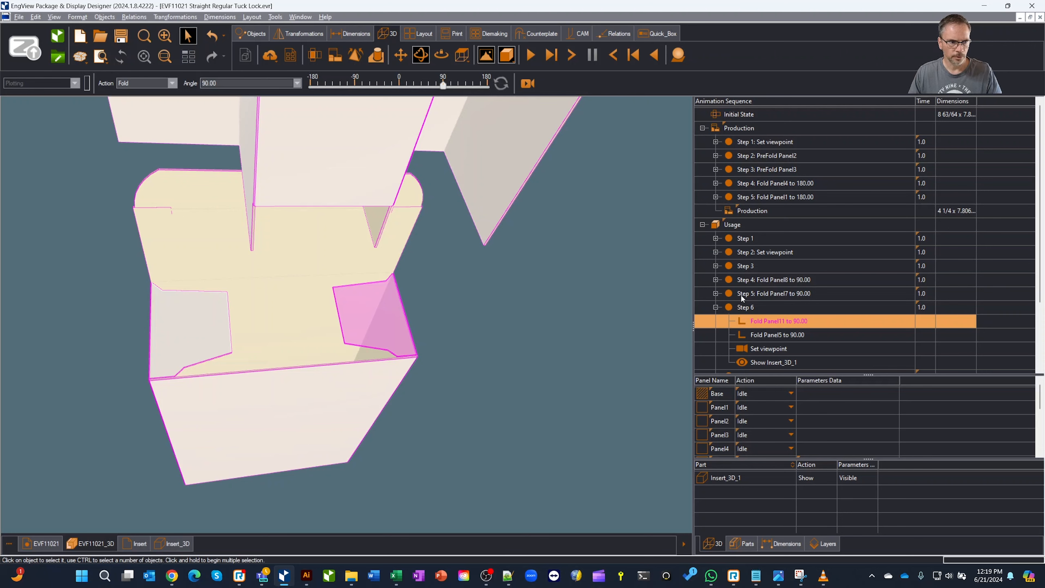
- Insert a new step below Usage Step 5 and move the Fold Panel11 and Fold Panel5 actions into it
{"action": "left_click", "coordinate": [731, 297]}
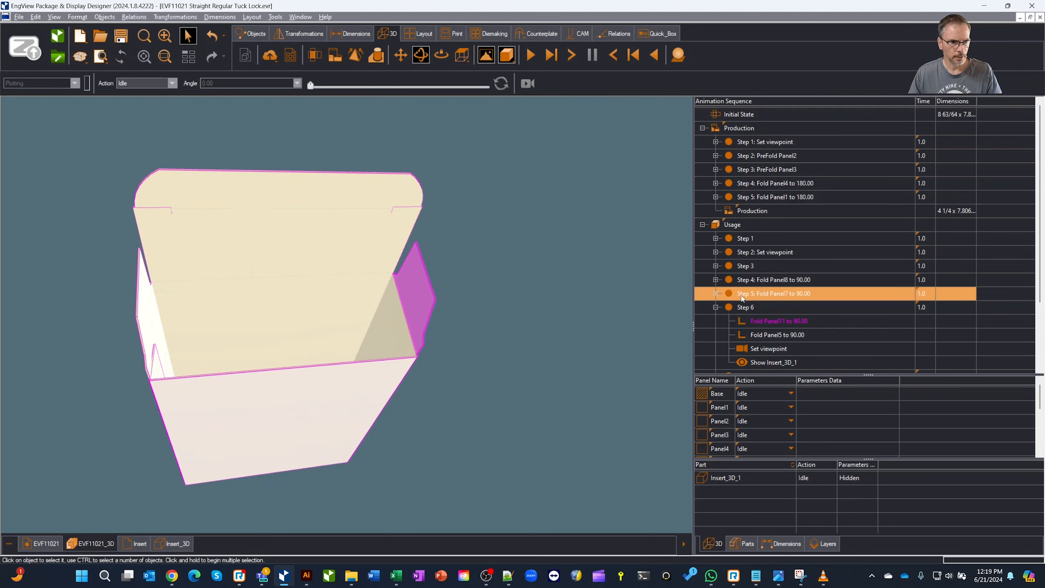
{"action": "left_click", "coordinate": [716, 293]}
{"action": "right_click", "coordinate": [747, 298]}
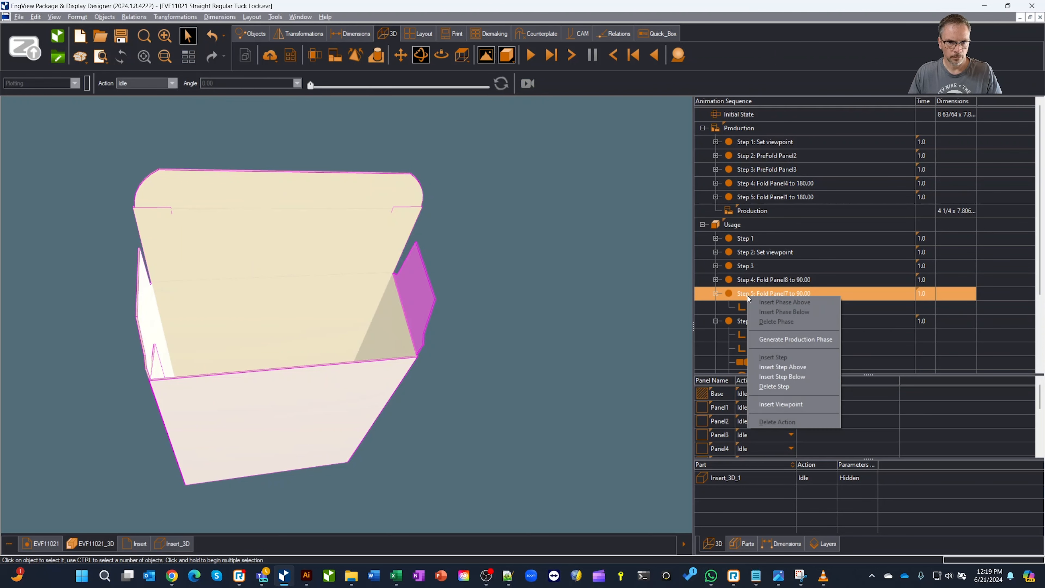
{"action": "left_click", "coordinate": [780, 362]}
{"action": "left_click", "coordinate": [769, 346]}
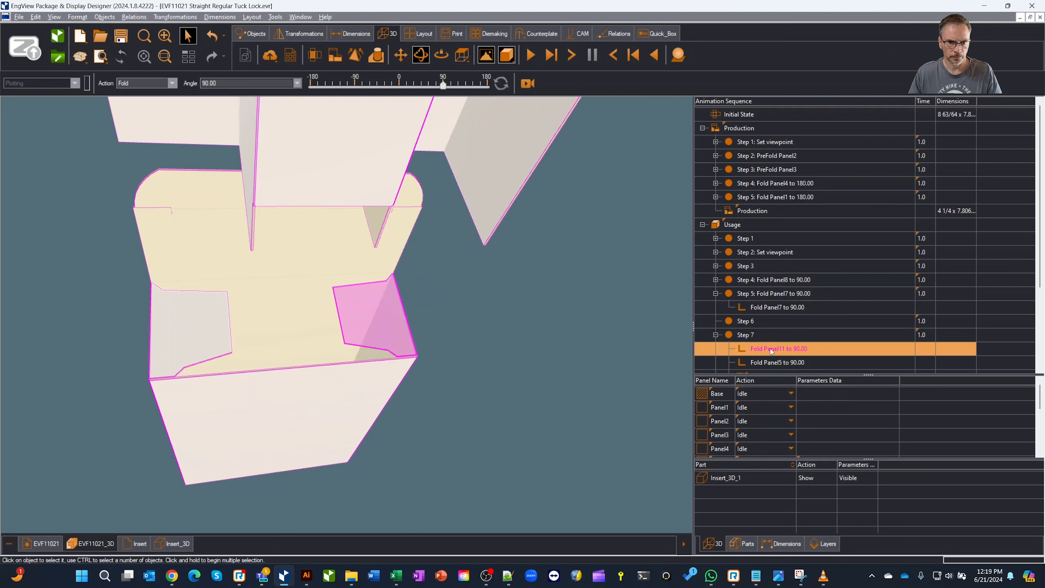
{"action": "left_click_drag", "start_coordinate": [768, 322], "coordinate": [770, 329]}
{"action": "left_click", "coordinate": [774, 363]}
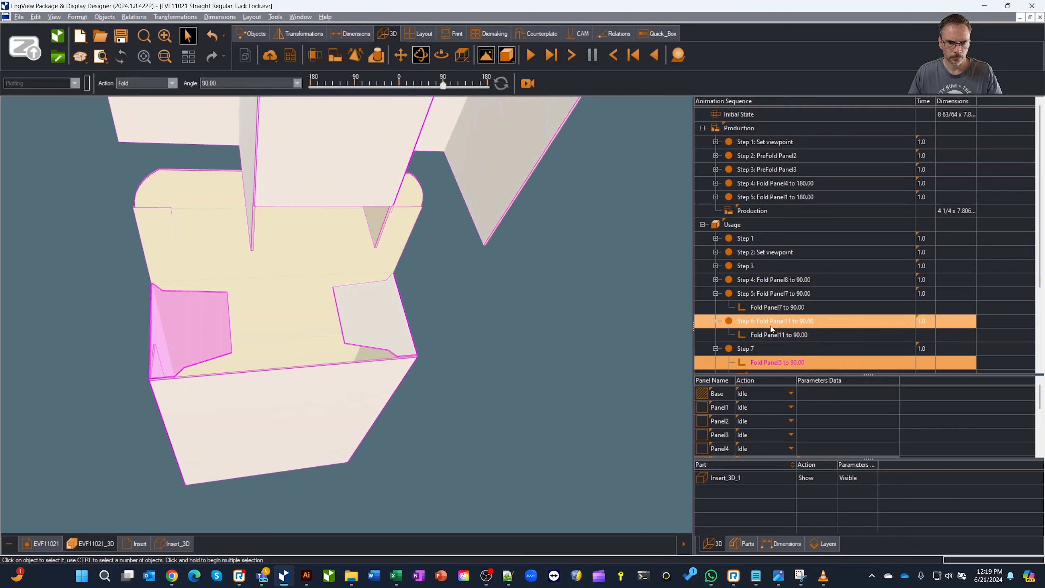
{"action": "left_click", "coordinate": [768, 330]}
- Move the step with the Panel11 and Panel5 folds to just before the Fold Panel10 step, after the insert's parallel move and the set viewpoint step
{"action": "left_click", "coordinate": [759, 323]}
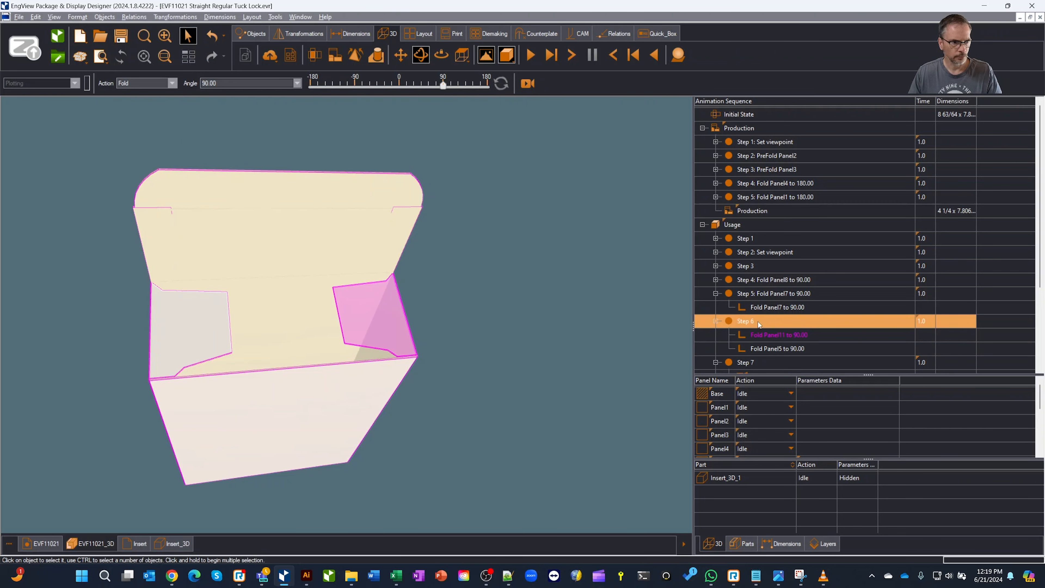
{"action": "left_click", "coordinate": [758, 357]}
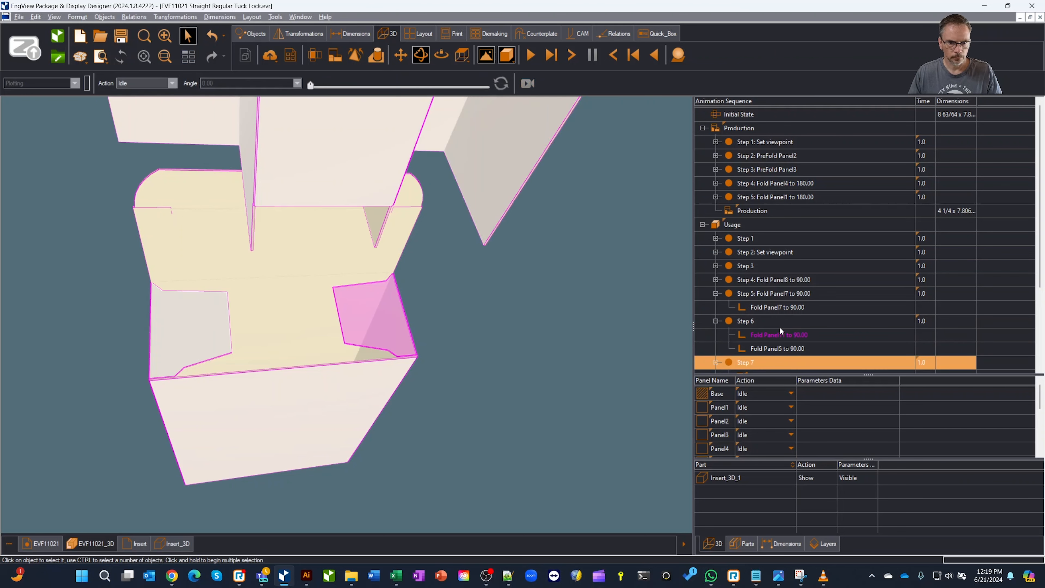
{"action": "scroll", "coordinate": [782, 332], "scroll_direction": "down", "scroll_amount": 5}
{"action": "left_click", "coordinate": [773, 308]}
{"action": "left_click", "coordinate": [773, 322]}
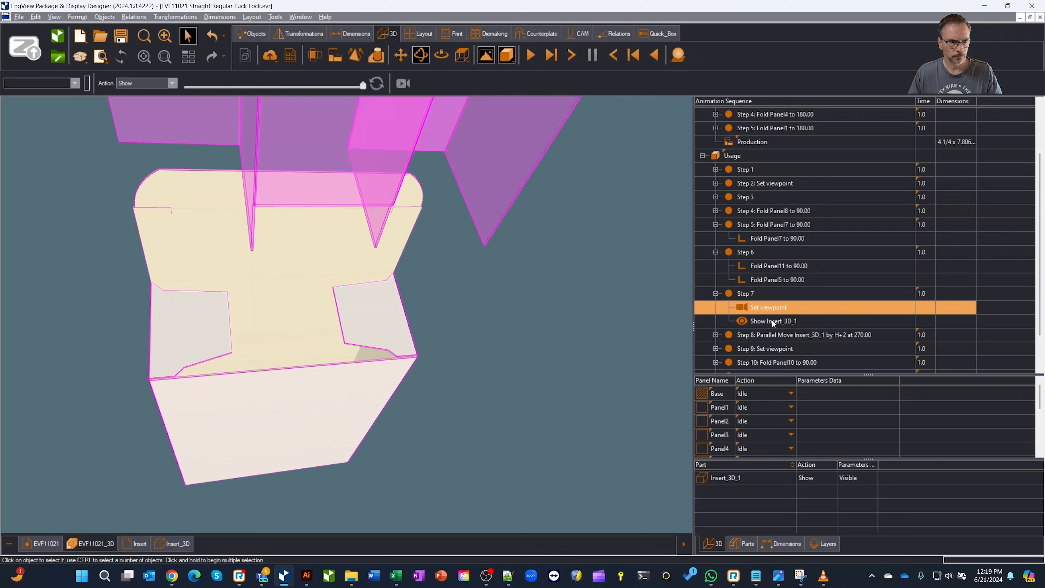
{"action": "left_click", "coordinate": [768, 333]}
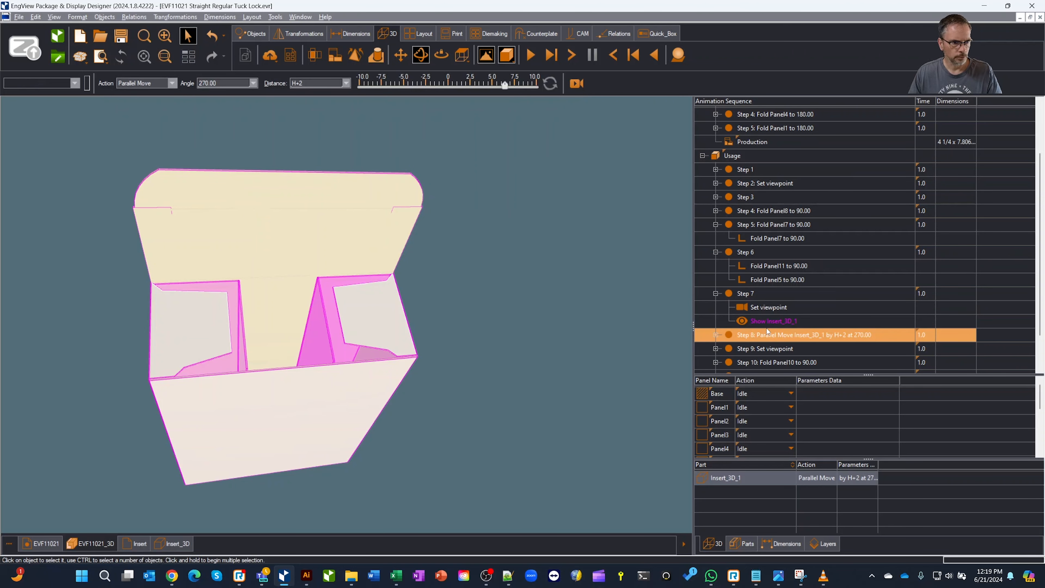
{"action": "left_click", "coordinate": [749, 260]}
{"action": "left_click", "coordinate": [749, 253]}
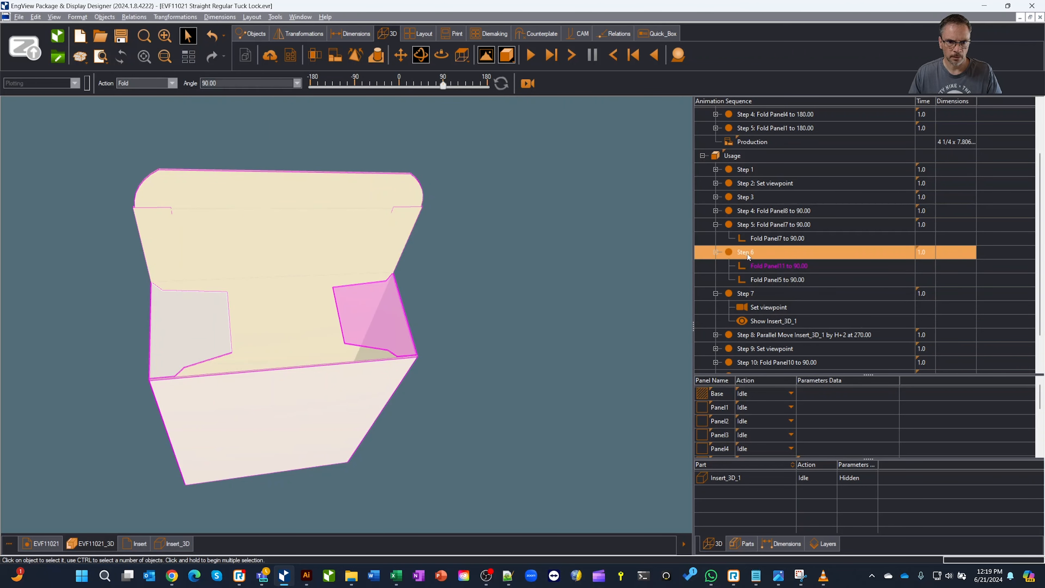
{"action": "left_click_drag", "start_coordinate": [748, 257], "coordinate": [754, 342]}
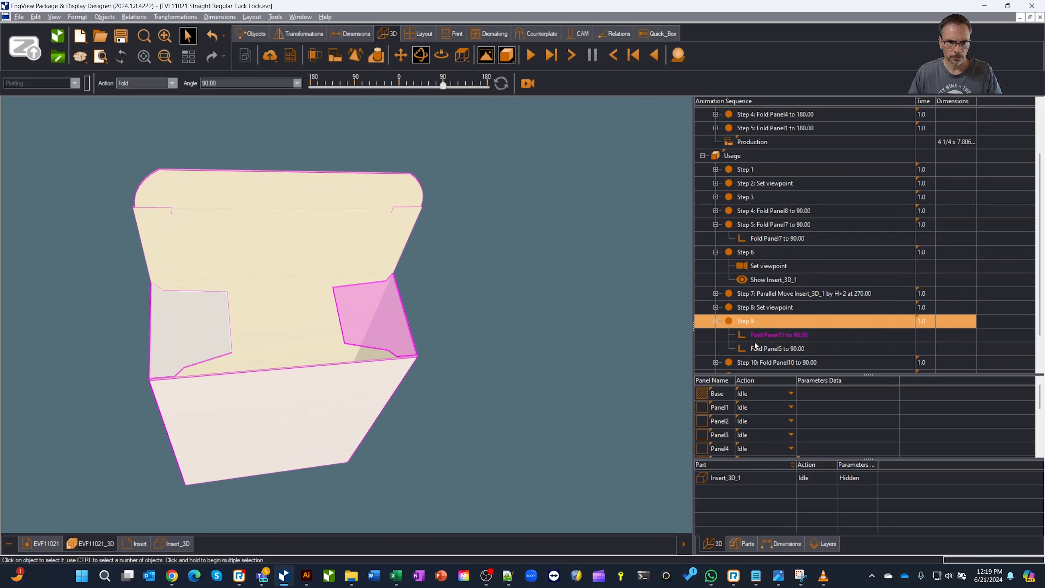
- Check the flaps and the insert in the reordered Usage Steps 5 to 8
{"action": "left_click", "coordinate": [758, 310]}
{"action": "left_click", "coordinate": [760, 293]}
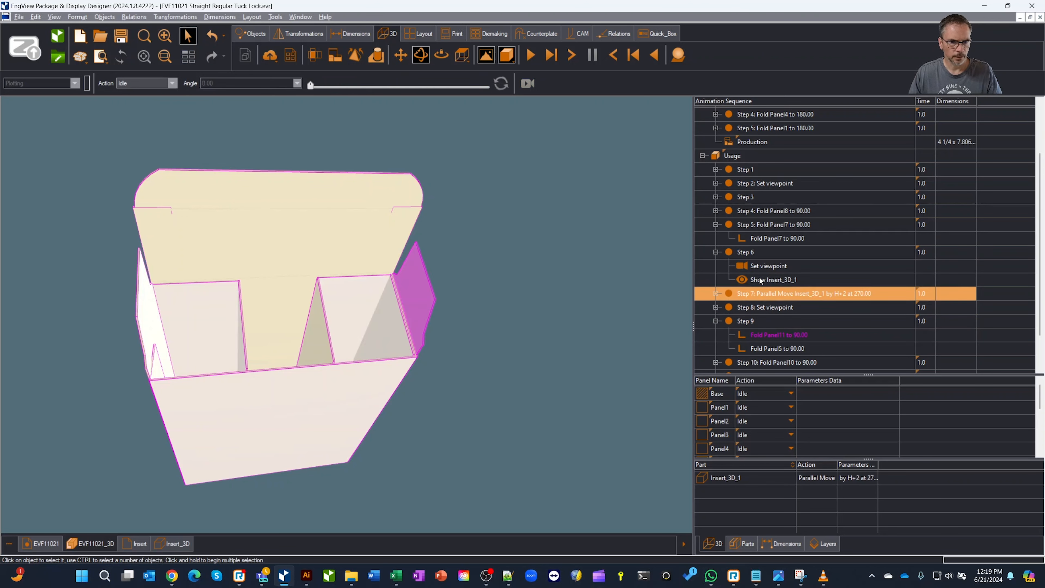
{"action": "left_click", "coordinate": [760, 280]}
{"action": "left_click", "coordinate": [757, 238]}
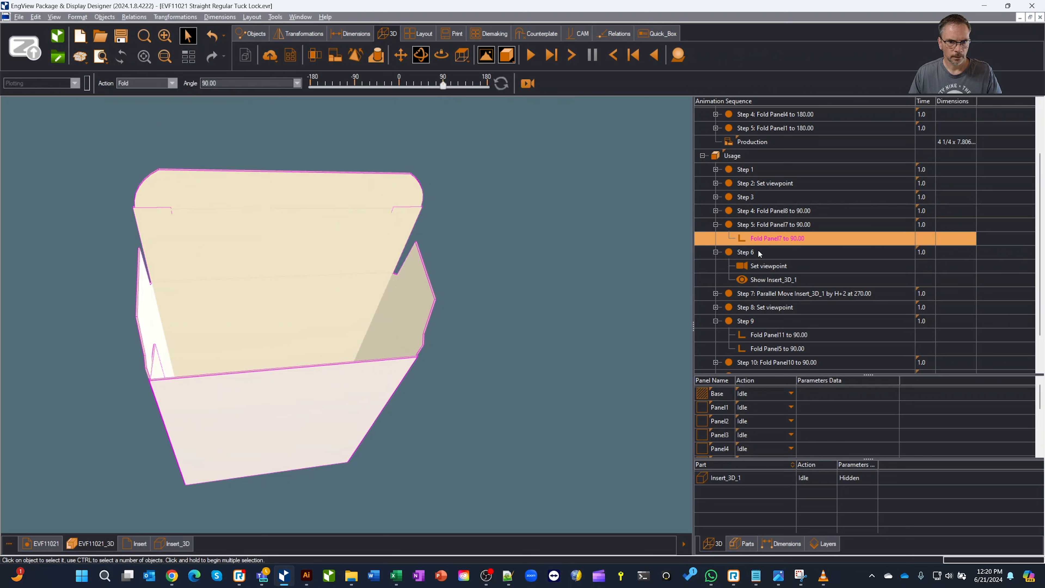
{"action": "left_click", "coordinate": [758, 249]}
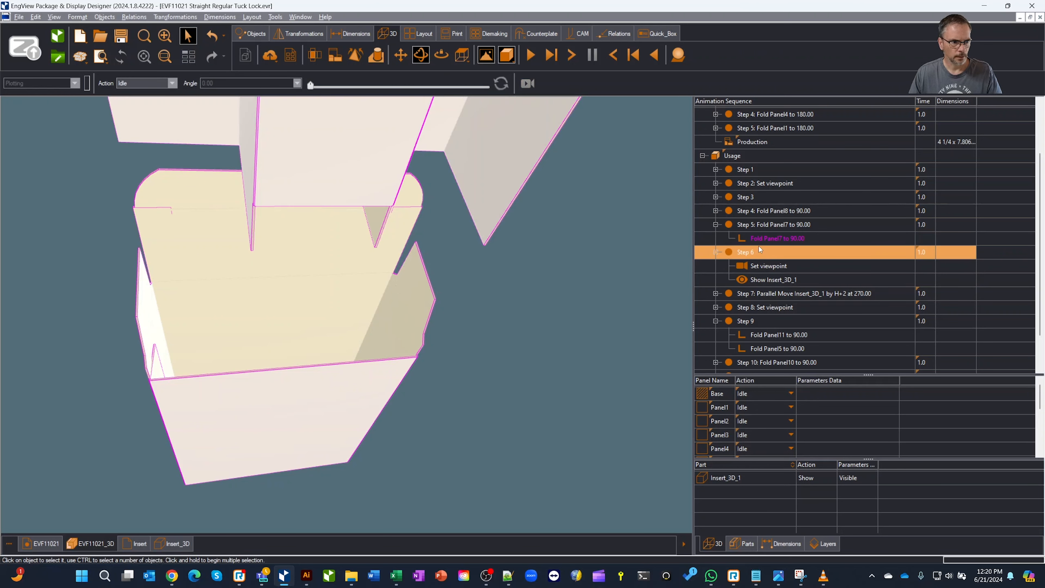
- Play the entire reordered carton animation from the Initial State
{"action": "left_click", "coordinate": [750, 156]}
{"action": "scroll", "coordinate": [730, 142], "scroll_direction": "up", "scroll_amount": 5}
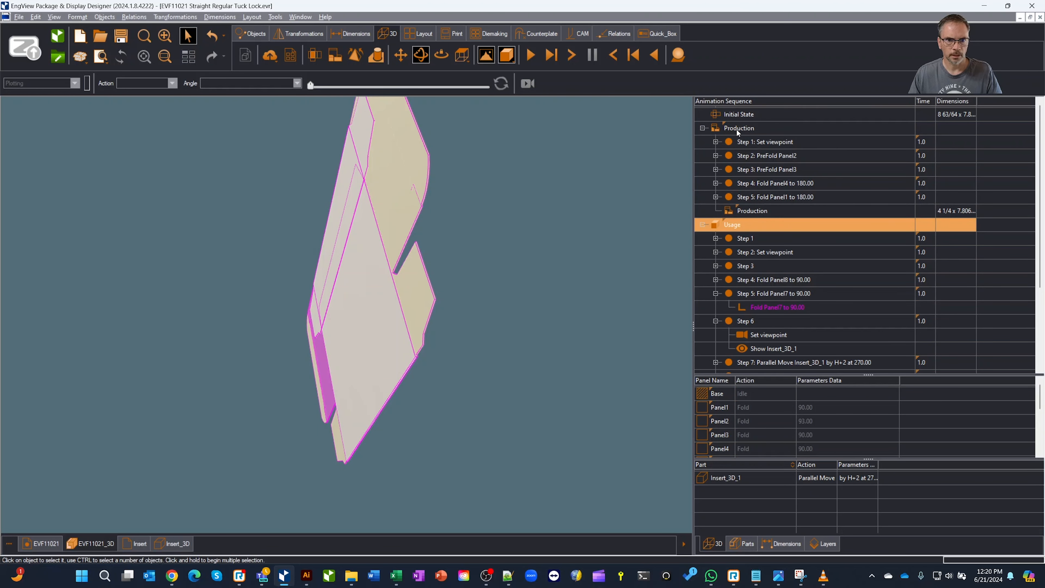
{"action": "left_click", "coordinate": [721, 115]}
{"action": "left_click", "coordinate": [534, 58]}
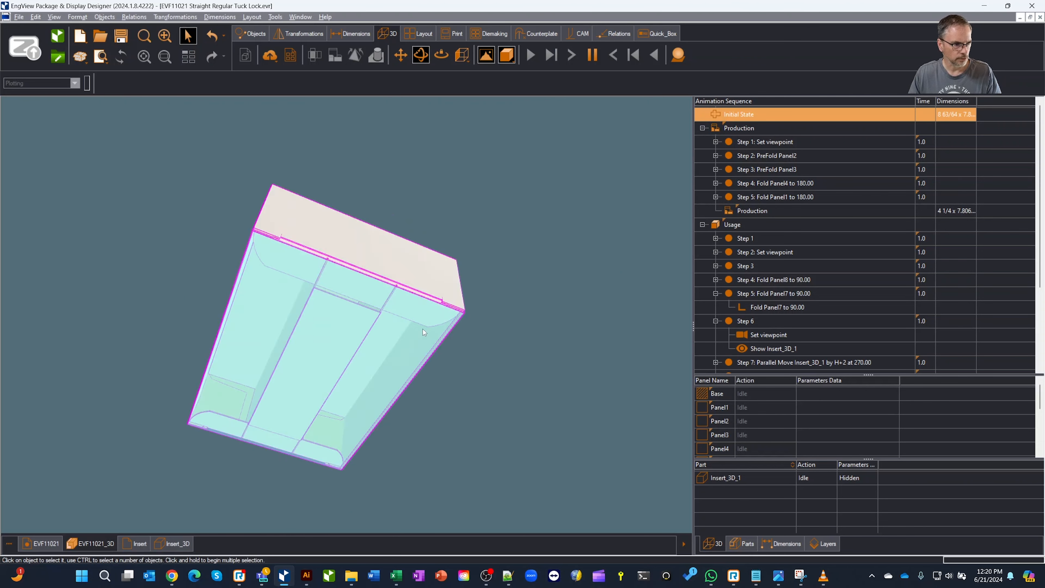
- Examine the insert inside the carton at the Fold Panel11 action and the set viewpoint step before it
{"action": "left_click_drag", "start_coordinate": [463, 247], "coordinate": [449, 291]}
{"action": "left_click", "coordinate": [749, 297]}
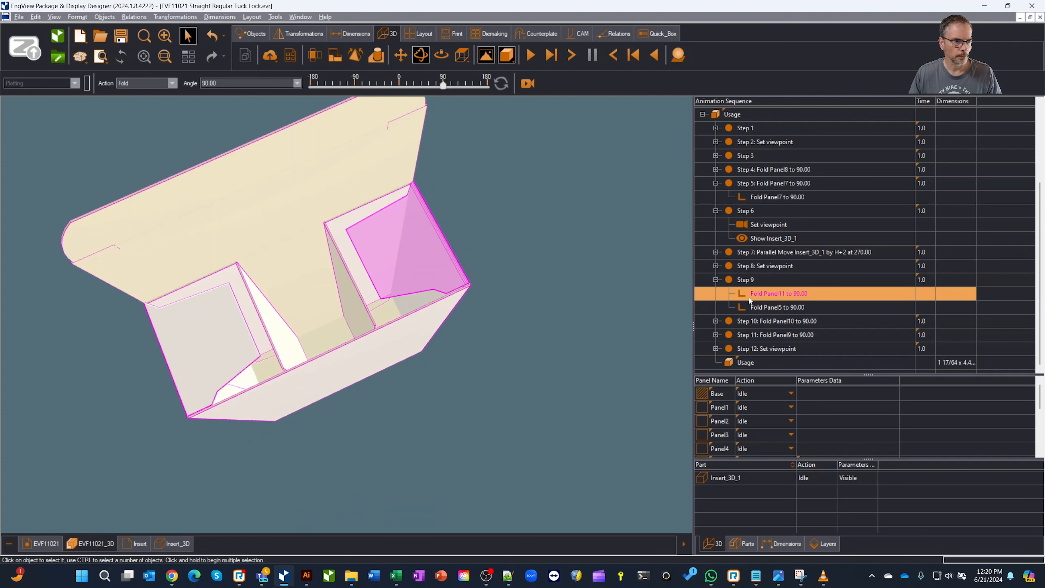
{"action": "left_click", "coordinate": [761, 265]}
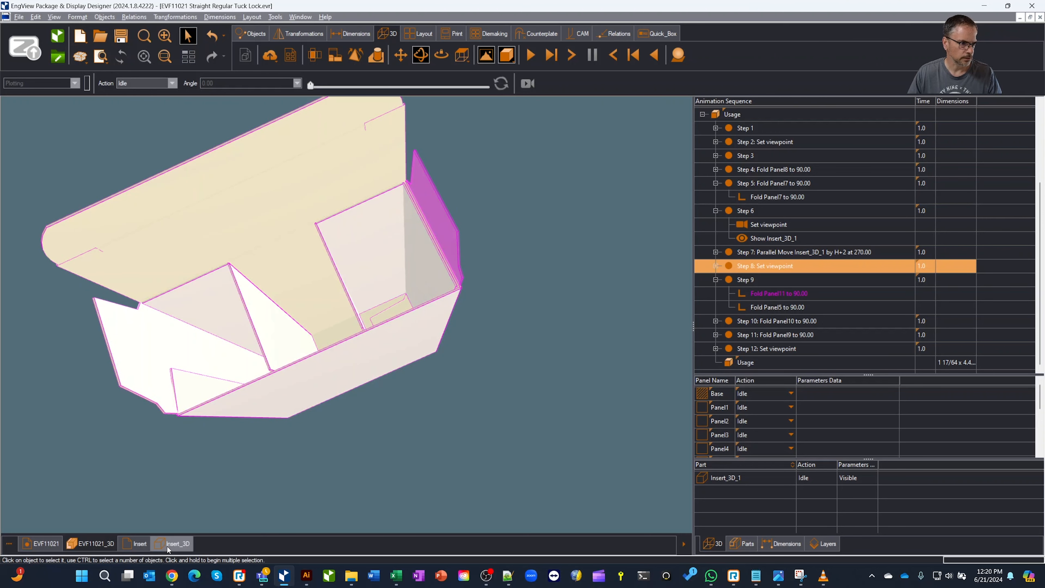
- Set the insert's last-panel compensation LPC to d()*3 and refresh the carton's 3D model to check the fit
{"action": "left_click", "coordinate": [130, 544]}
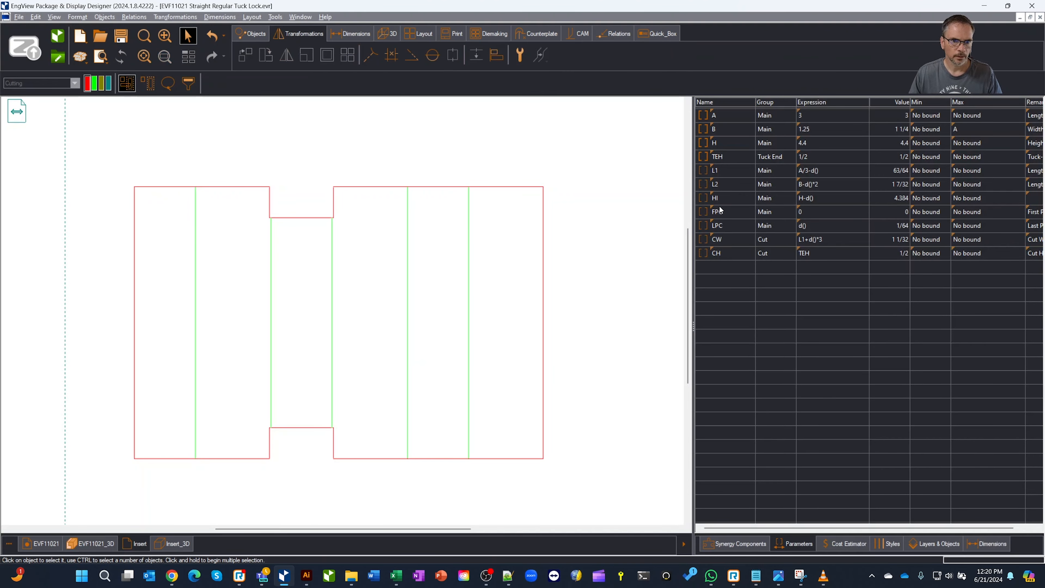
{"action": "left_click", "coordinate": [543, 274]}
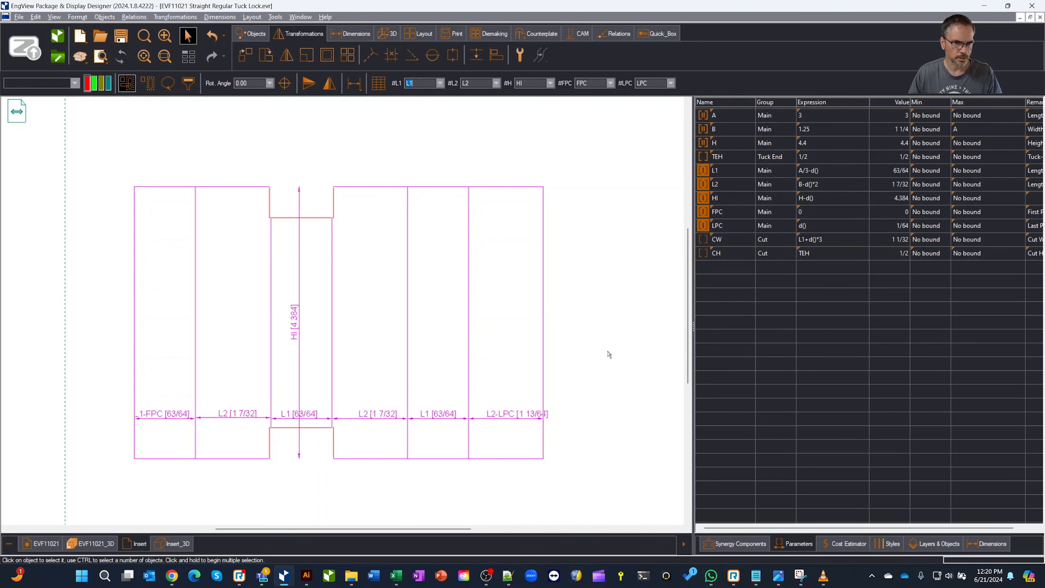
{"action": "left_click", "coordinate": [737, 221]}
{"action": "left_click", "coordinate": [737, 223]}
{"action": "left_click", "coordinate": [835, 229]}
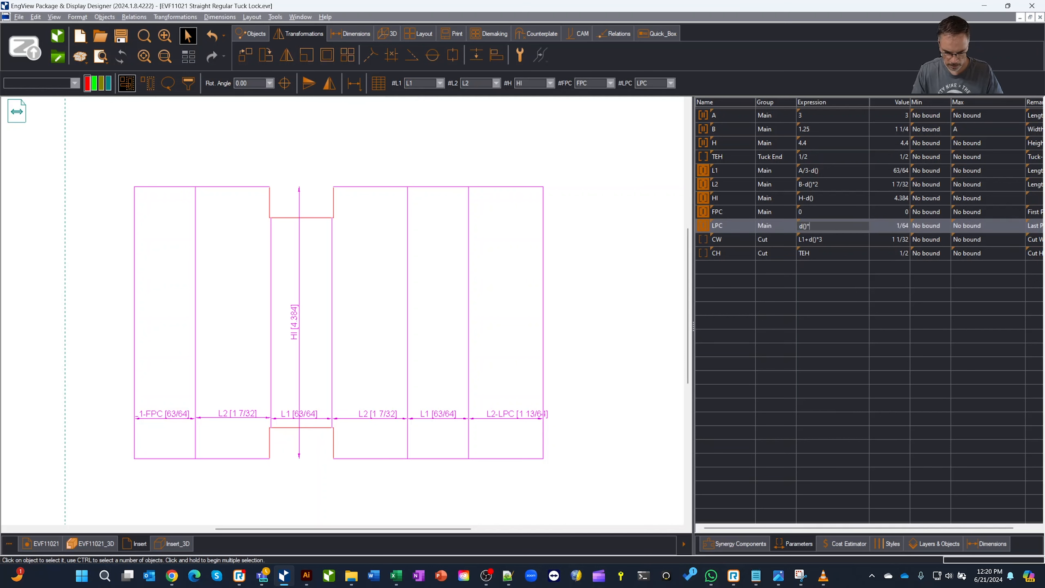
{"action": "key", "text": "Tab"}
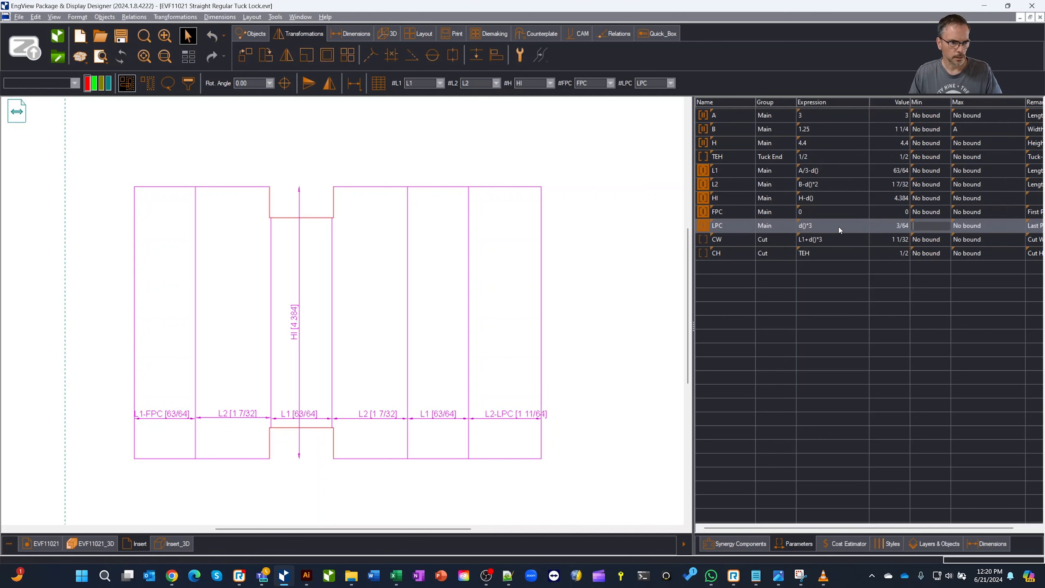
{"action": "left_click", "coordinate": [111, 547]}
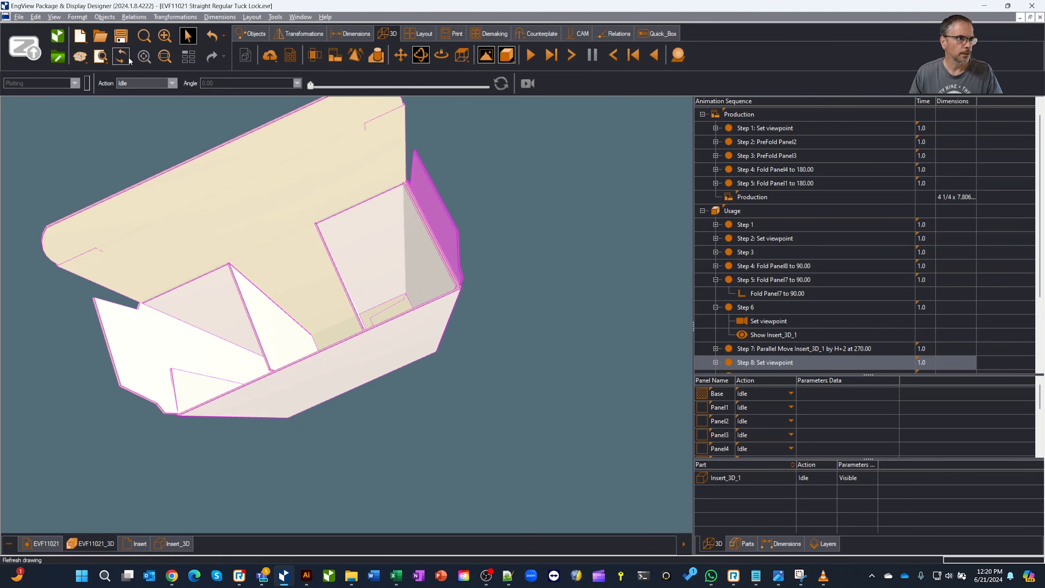
{"action": "left_click_drag", "start_coordinate": [264, 147], "coordinate": [471, 307]}
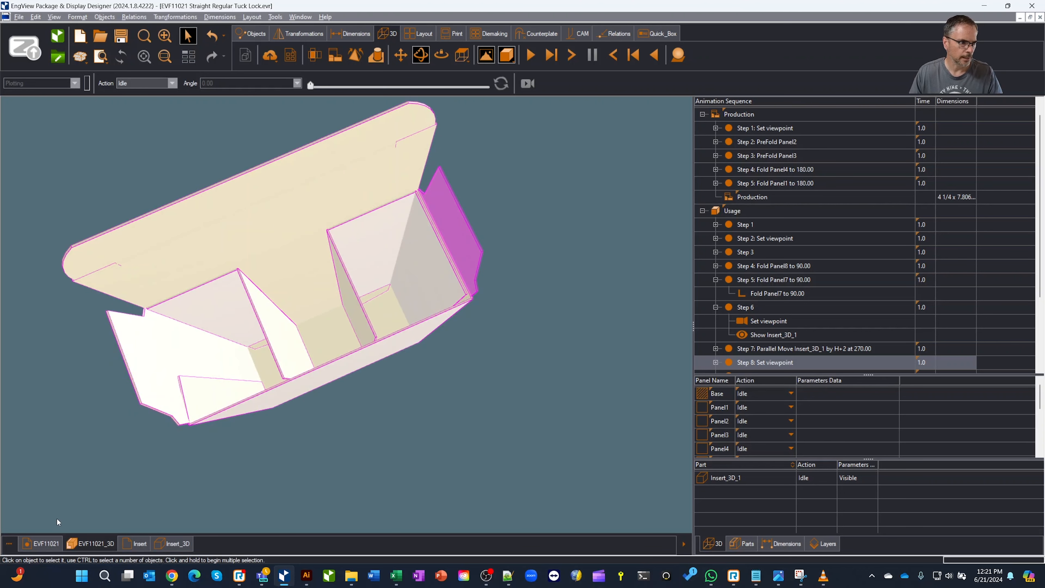
- Resize the insert drawing's parameters to width B = 2 and length A = 4
{"action": "left_click", "coordinate": [149, 539]}
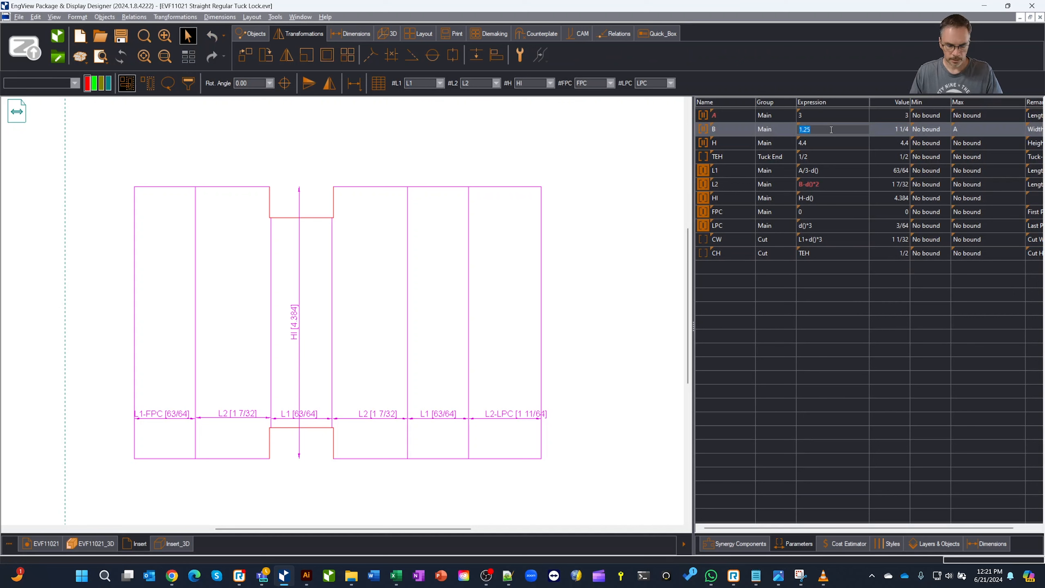
{"action": "key", "text": "Return"}
{"action": "left_click", "coordinate": [817, 116]}
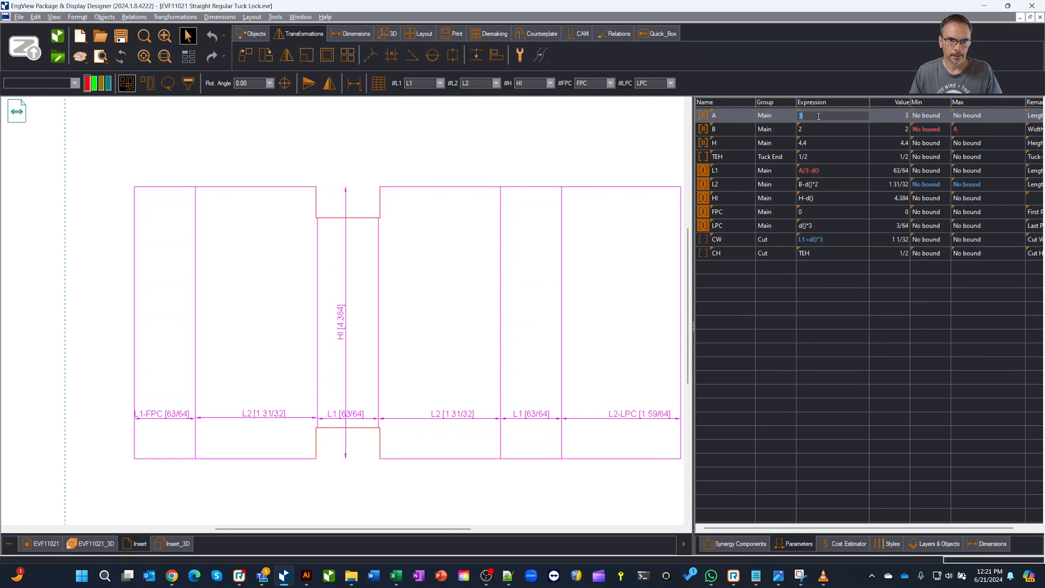
{"action": "type", "text": "4"}
{"action": "key", "text": "Tab"}
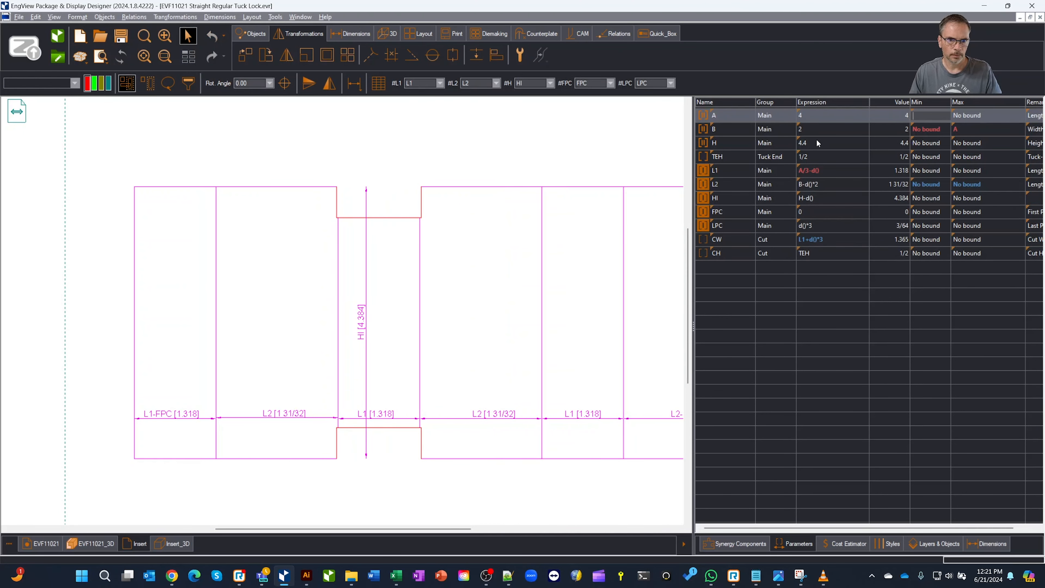
- Refresh the carton's 3D model with the new size and check the insert's fit from several angles
{"action": "left_click", "coordinate": [91, 544]}
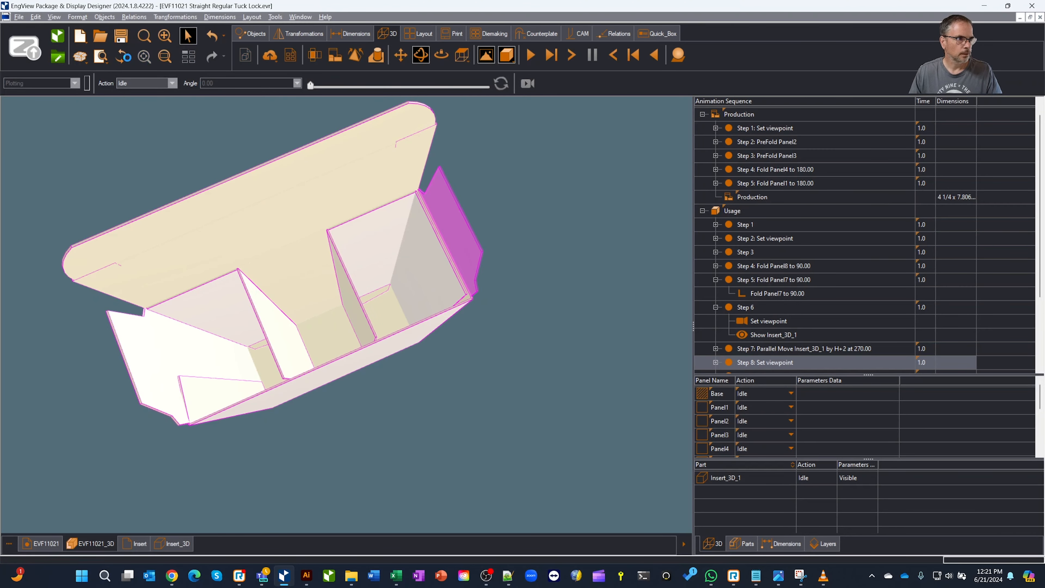
{"action": "mouse_move", "coordinate": [390, 254]}
{"action": "left_mouse_down"}
{"action": "mouse_move", "coordinate": [395, 219]}
{"action": "mouse_move", "coordinate": [406, 252]}
{"action": "left_mouse_up"}
{"action": "scroll", "coordinate": [361, 286], "scroll_direction": "down", "scroll_amount": 3}
{"action": "mouse_move", "coordinate": [360, 286]}
{"action": "left_mouse_down"}
{"action": "mouse_move", "coordinate": [388, 298]}
{"action": "mouse_move", "coordinate": [356, 303]}
{"action": "mouse_move", "coordinate": [347, 282]}
{"action": "mouse_move", "coordinate": [381, 336]}
{"action": "mouse_move", "coordinate": [392, 331]}
{"action": "mouse_move", "coordinate": [371, 259]}
{"action": "mouse_move", "coordinate": [462, 257]}
{"action": "mouse_move", "coordinate": [510, 270]}
{"action": "mouse_move", "coordinate": [408, 366]}
{"action": "mouse_move", "coordinate": [407, 396]}
{"action": "mouse_move", "coordinate": [397, 362]}
{"action": "mouse_move", "coordinate": [408, 351]}
{"action": "mouse_move", "coordinate": [390, 323]}
{"action": "mouse_move", "coordinate": [301, 270]}
{"action": "mouse_move", "coordinate": [426, 257]}
{"action": "mouse_move", "coordinate": [329, 262]}
{"action": "mouse_move", "coordinate": [373, 300]}
{"action": "left_mouse_up"}
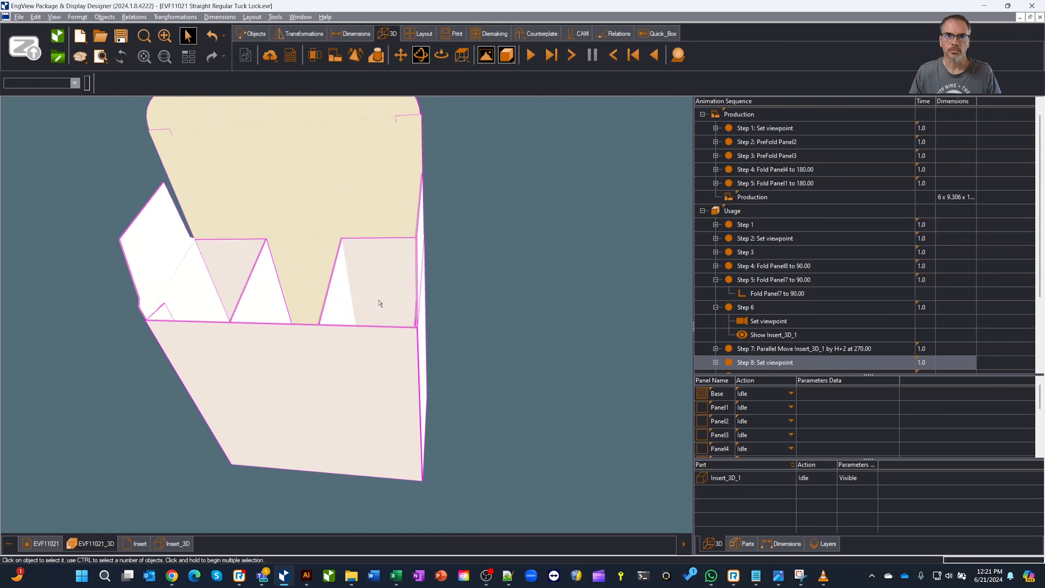